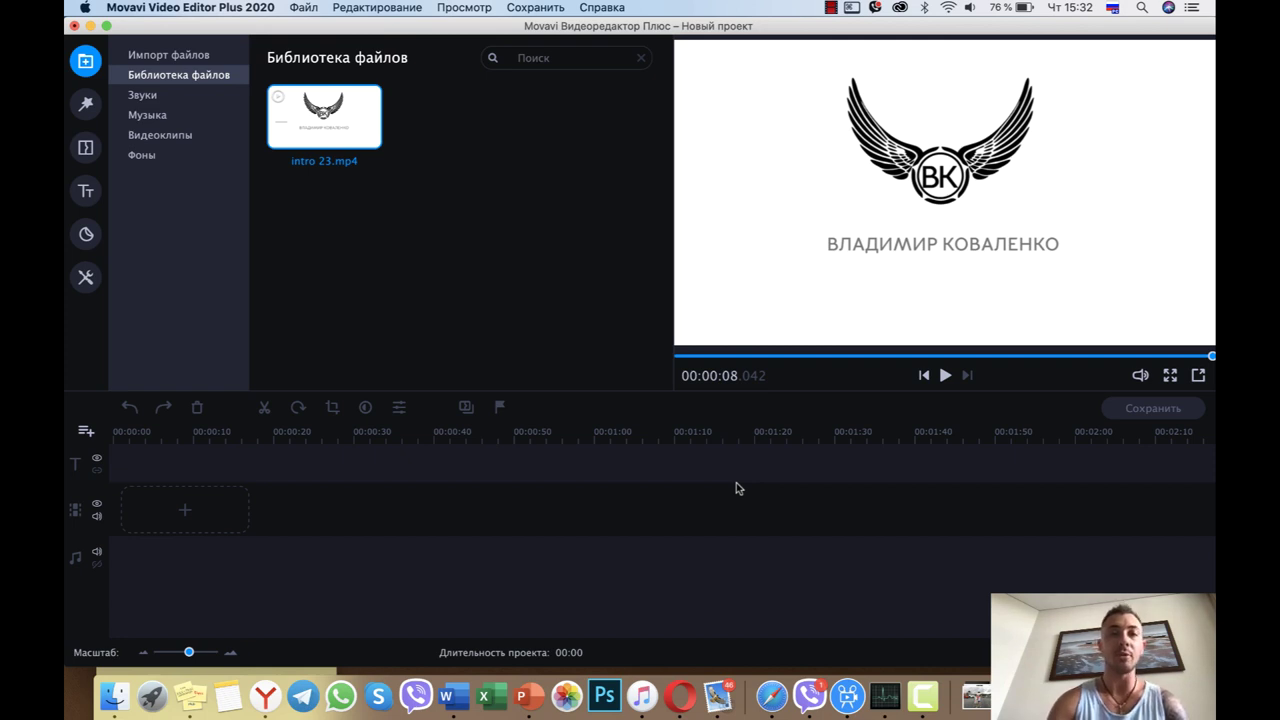
- Import MVI_3018.MP4 and MVI_3019.MP4 from Рабочий стол > МОнтаж видео into the file library
{"action": "left_click", "coordinate": [185, 58]}
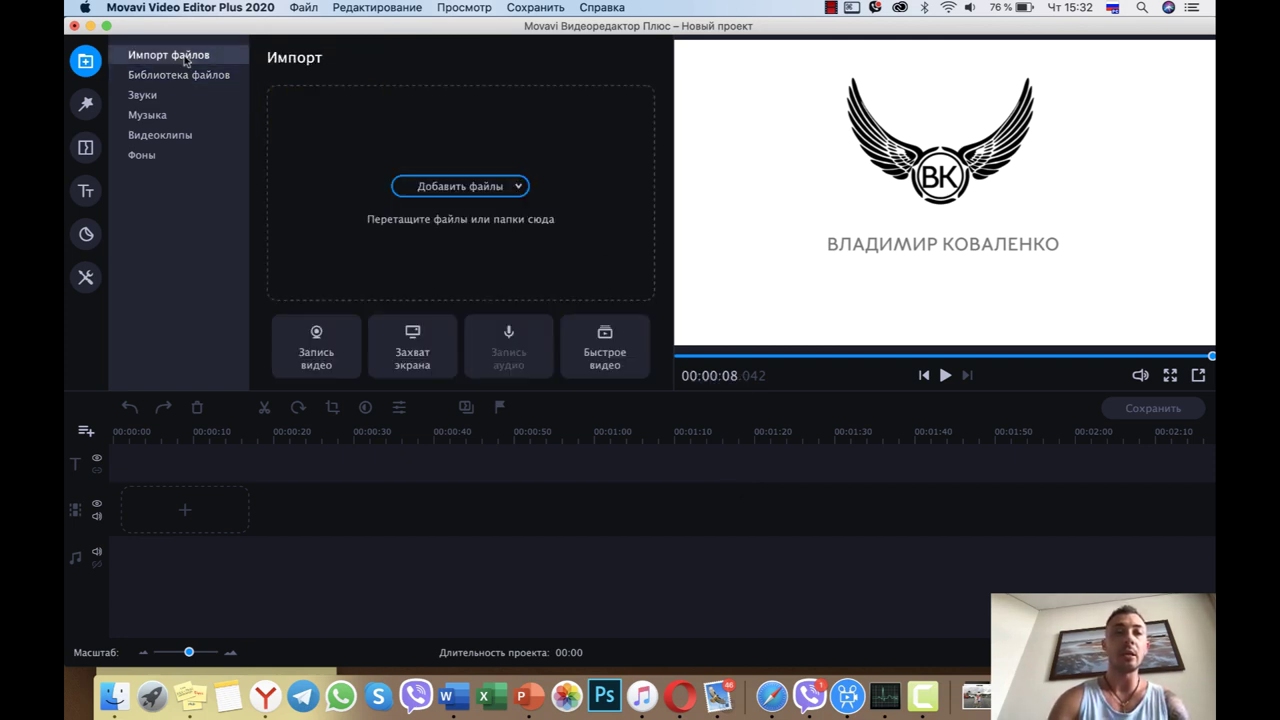
{"action": "left_click", "coordinate": [429, 186]}
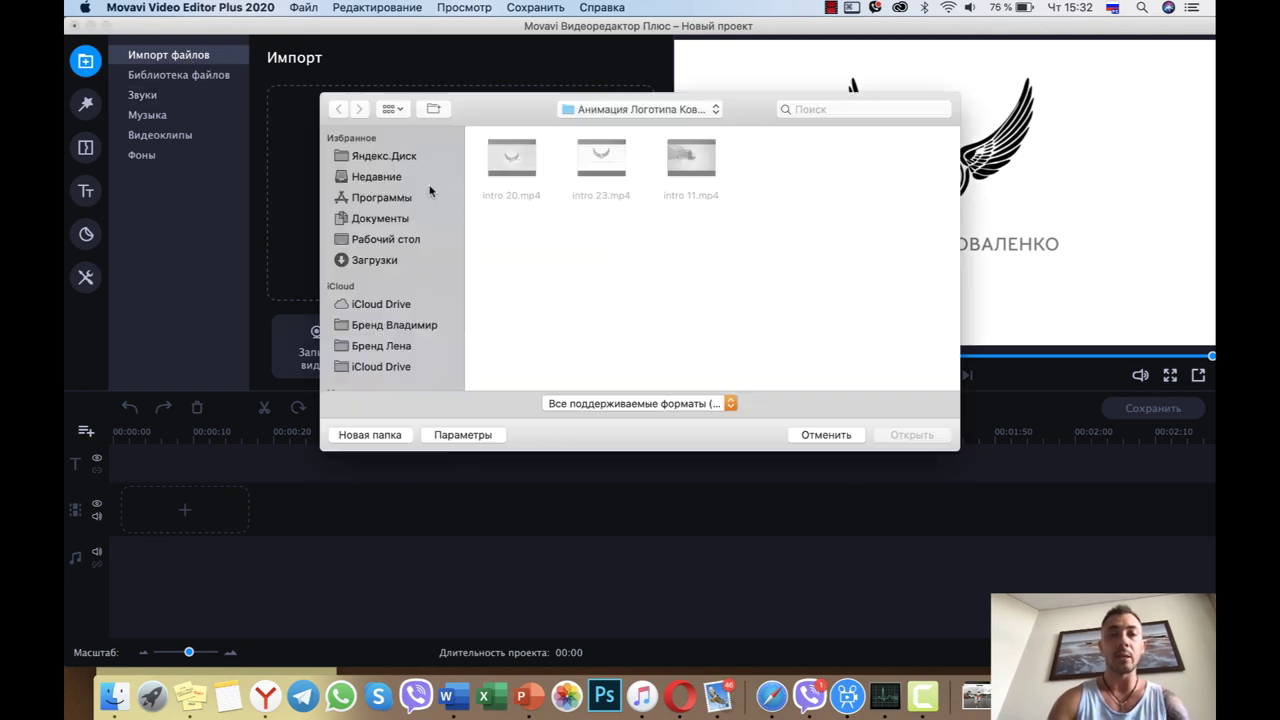
{"action": "left_click", "coordinate": [385, 239]}
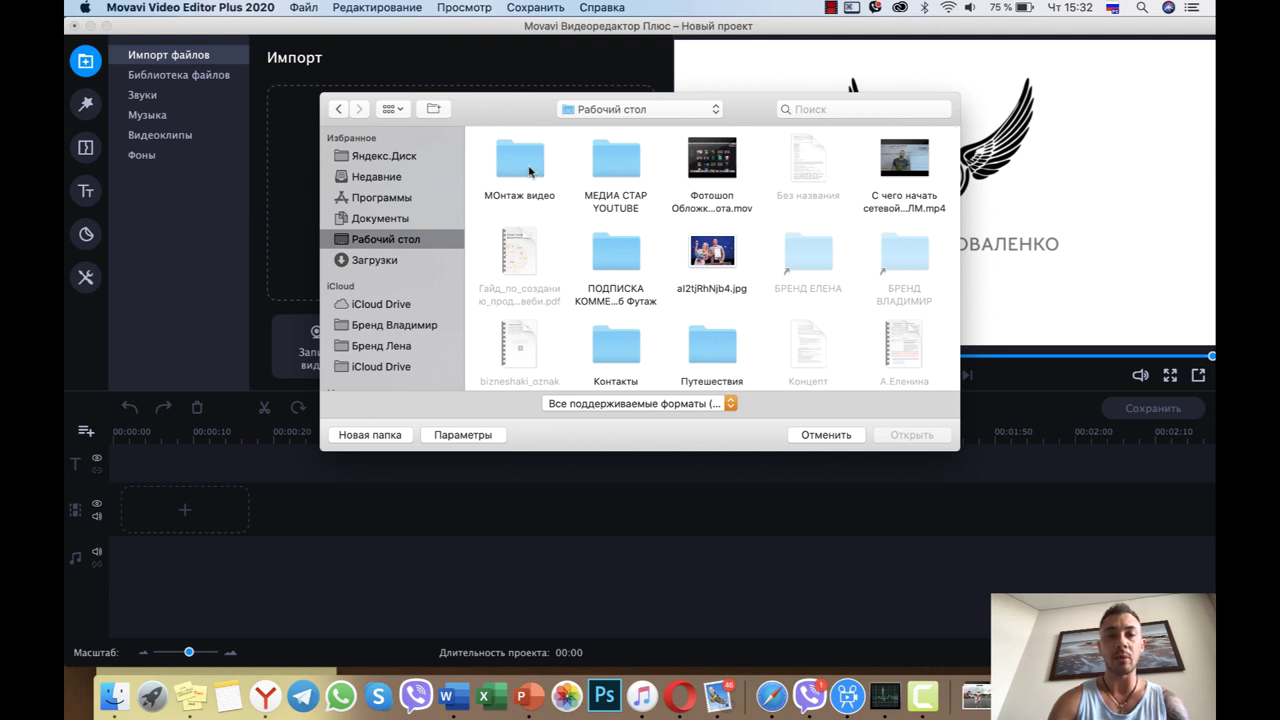
{"action": "double_click", "coordinate": [530, 172]}
{"action": "left_click_drag", "start_coordinate": [674, 238], "coordinate": [460, 138]}
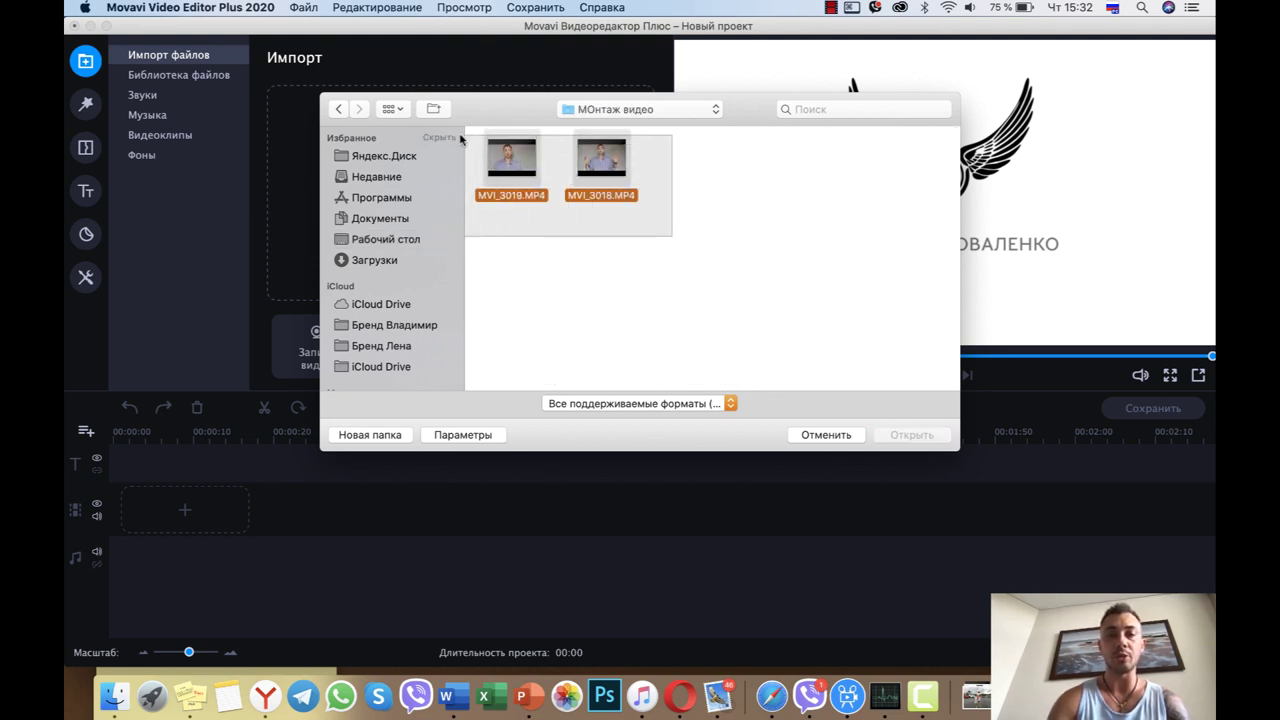
{"action": "left_click", "coordinate": [907, 443]}
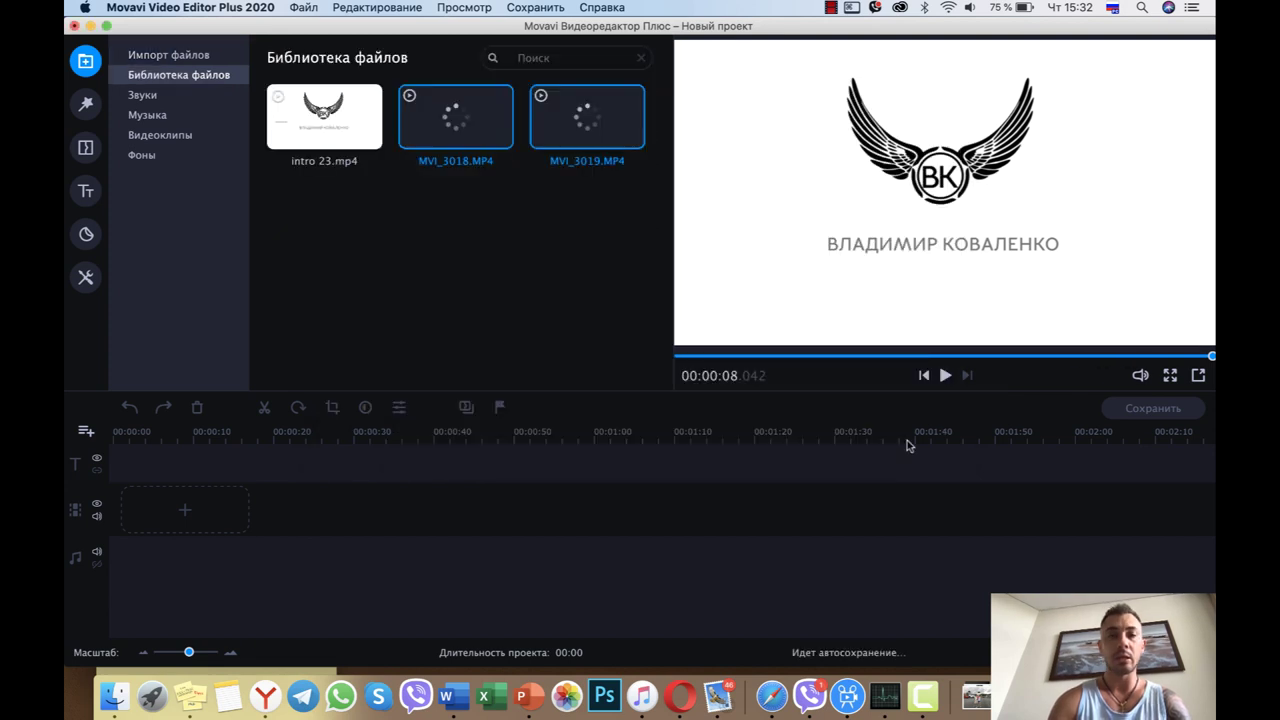
{"action": "left_click", "coordinate": [451, 230]}
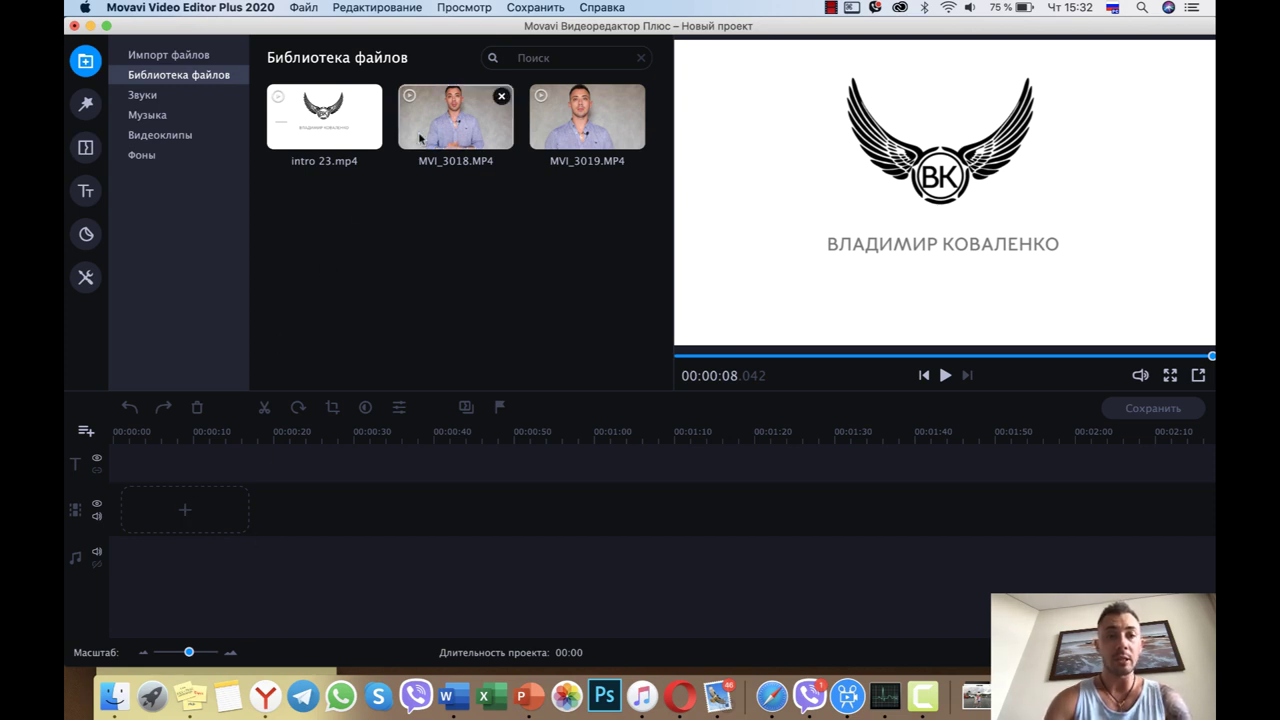
- Preview MVI_3018.MP4, then place it on the timeline's video track
{"action": "left_click", "coordinate": [451, 137]}
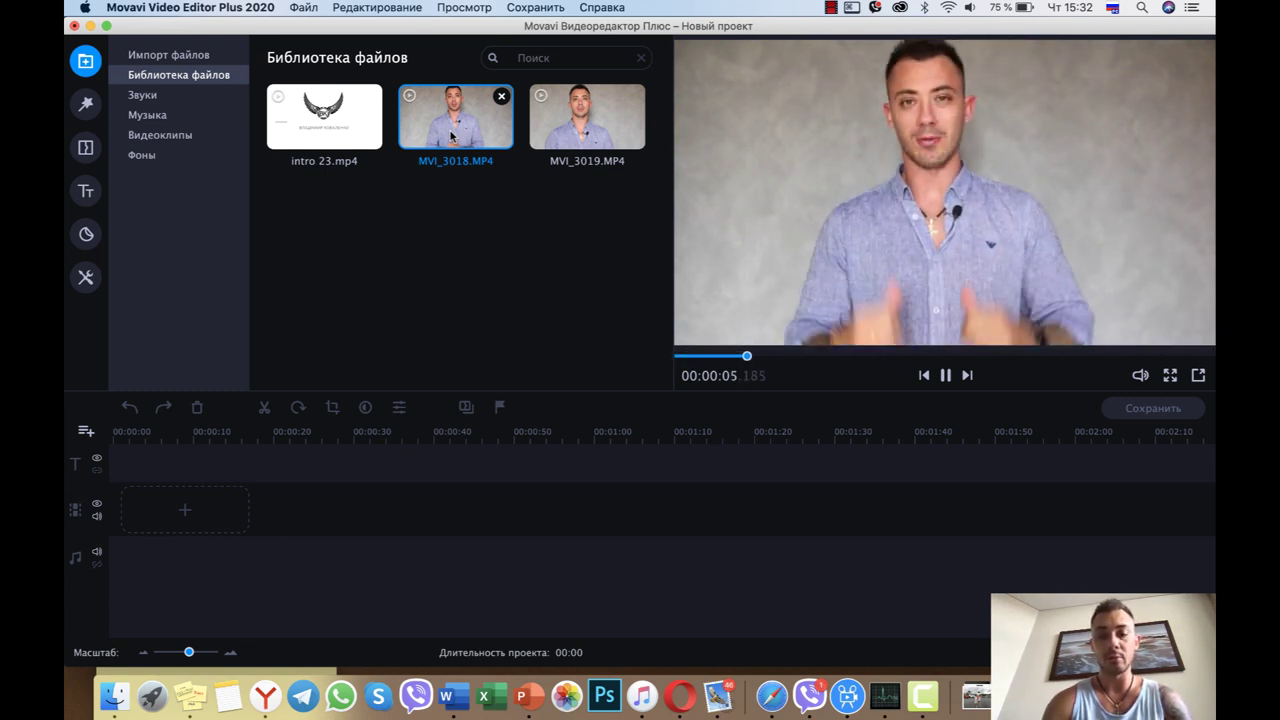
{"action": "key", "text": "space"}
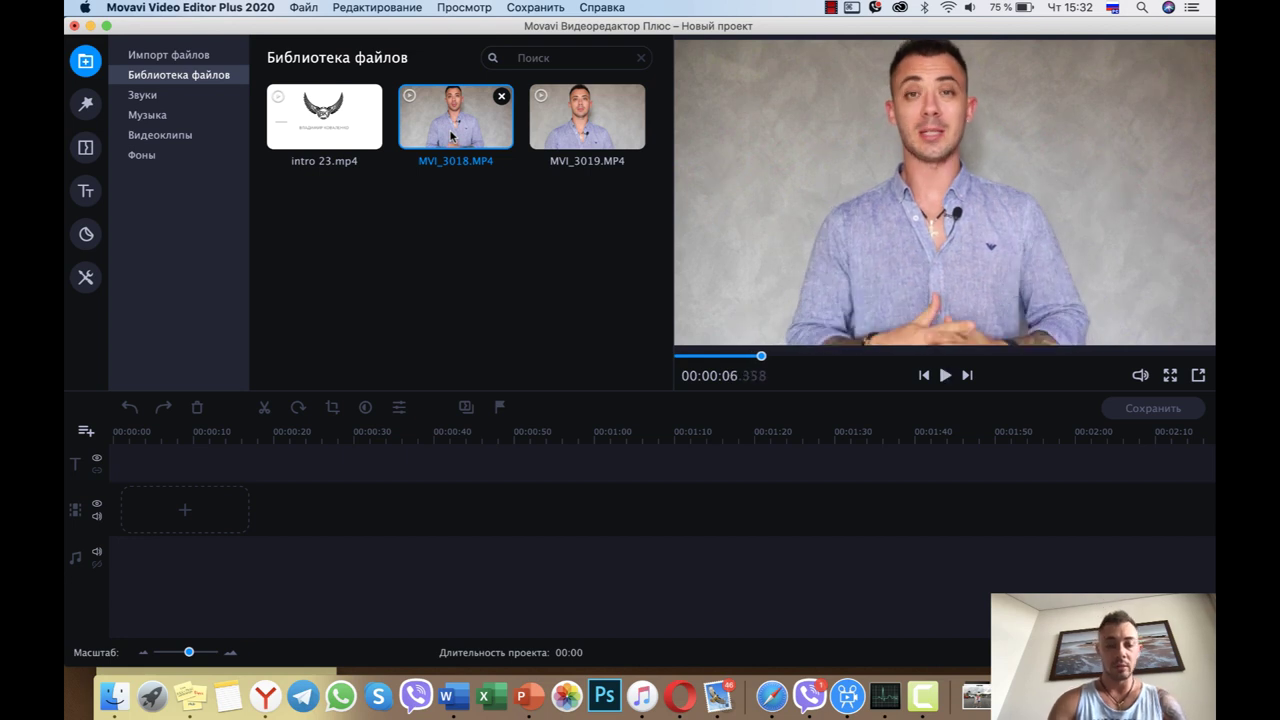
{"action": "left_click_drag", "start_coordinate": [452, 135], "coordinate": [166, 510]}
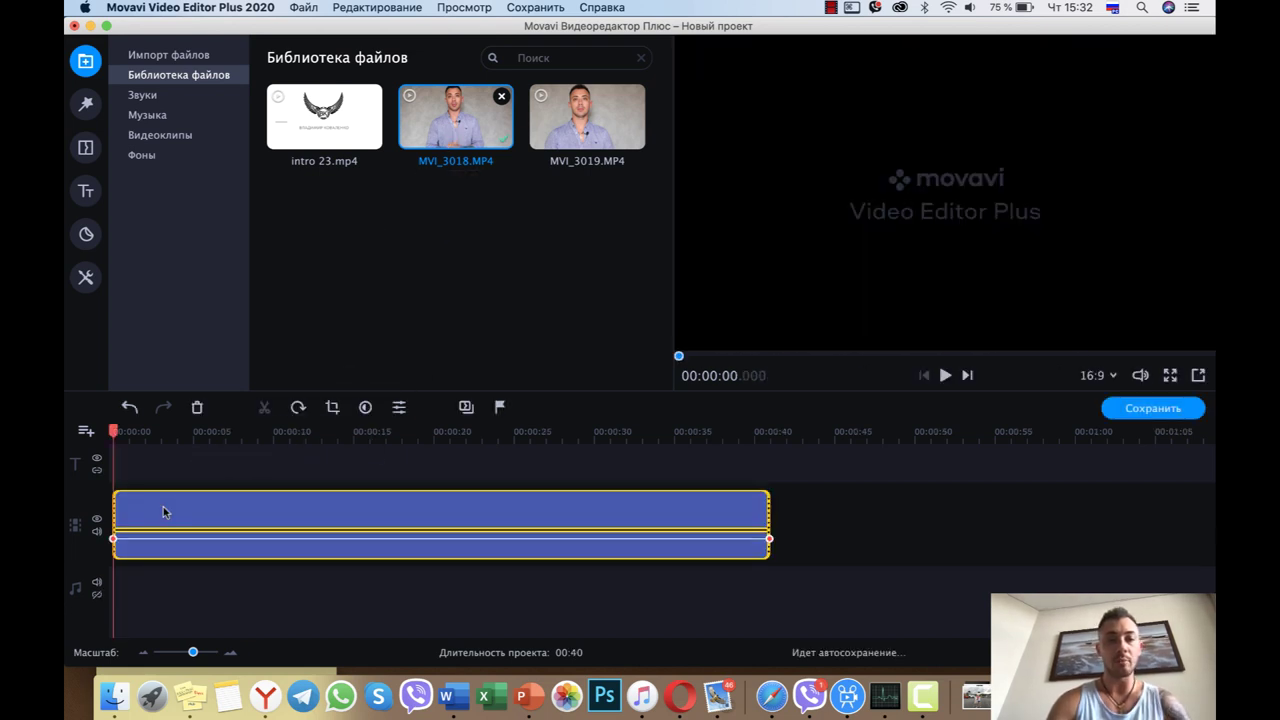
- Adjust the timeline zoom and set the playhead near 3.9 seconds
{"action": "left_click", "coordinate": [144, 652]}
{"action": "left_click", "coordinate": [230, 652]}
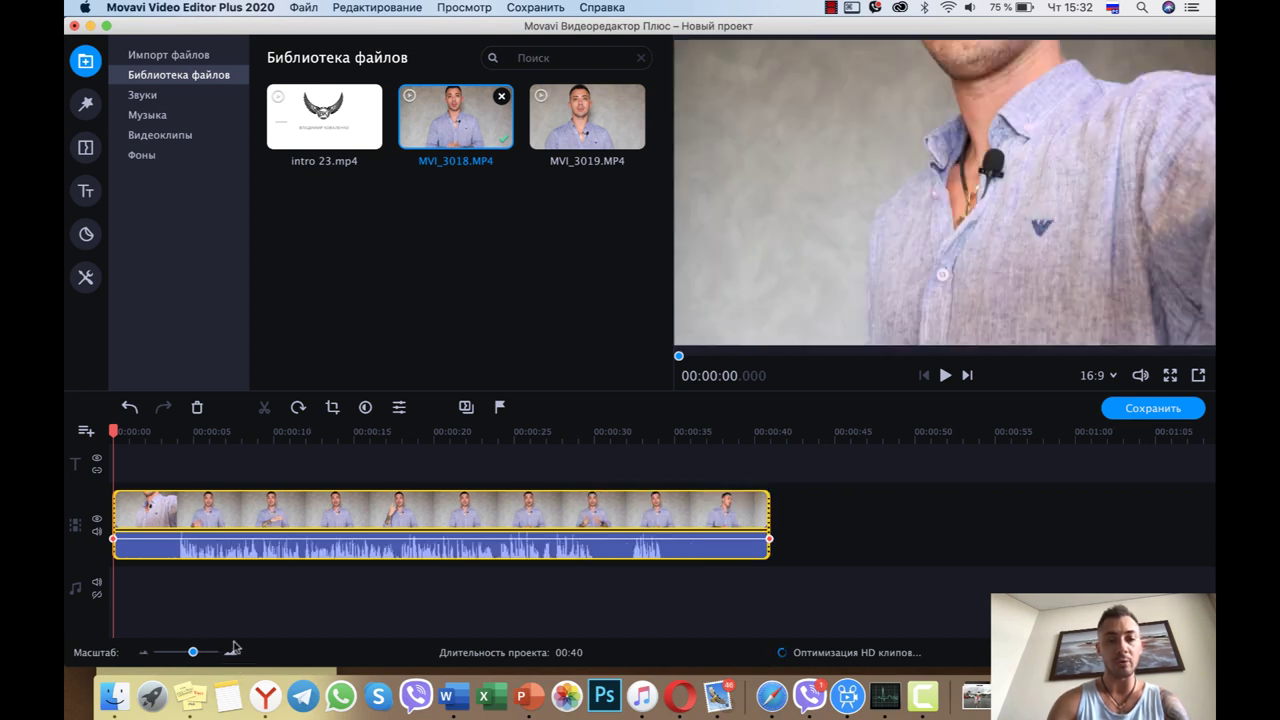
{"action": "left_click", "coordinate": [182, 532]}
{"action": "left_click", "coordinate": [177, 531]}
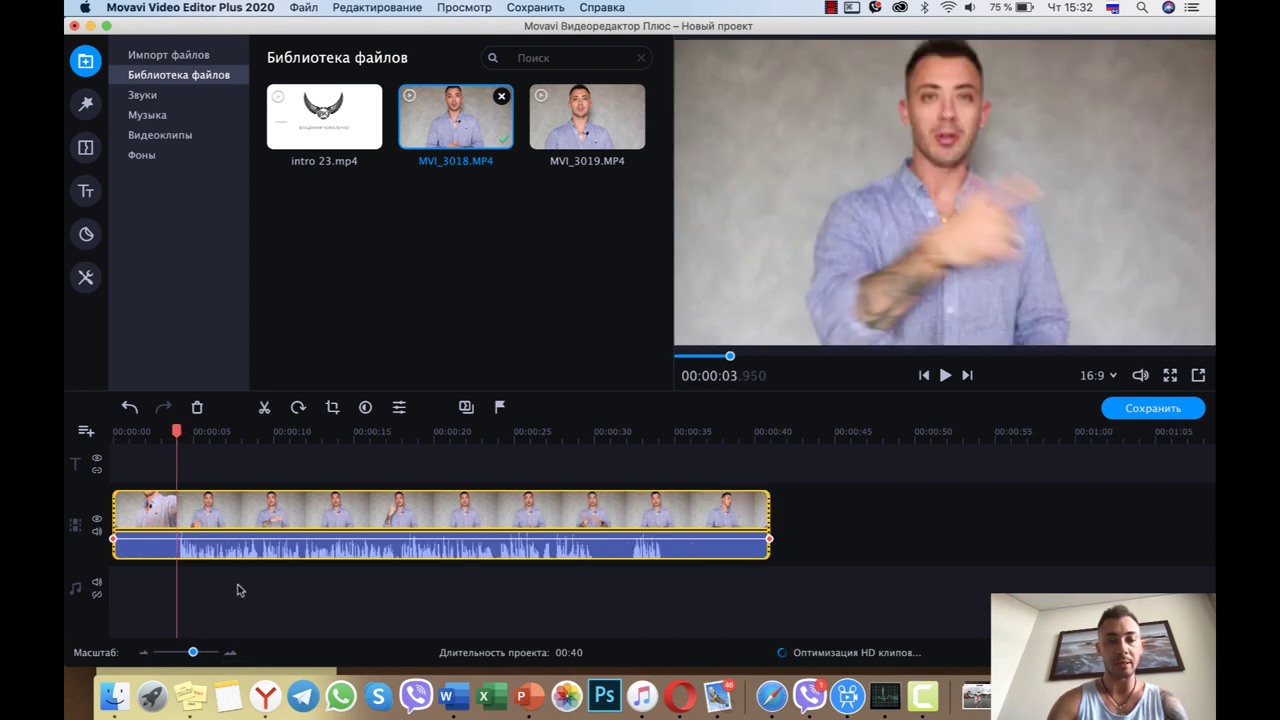
{"action": "left_click", "coordinate": [231, 653]}
{"action": "left_click", "coordinate": [231, 653]}
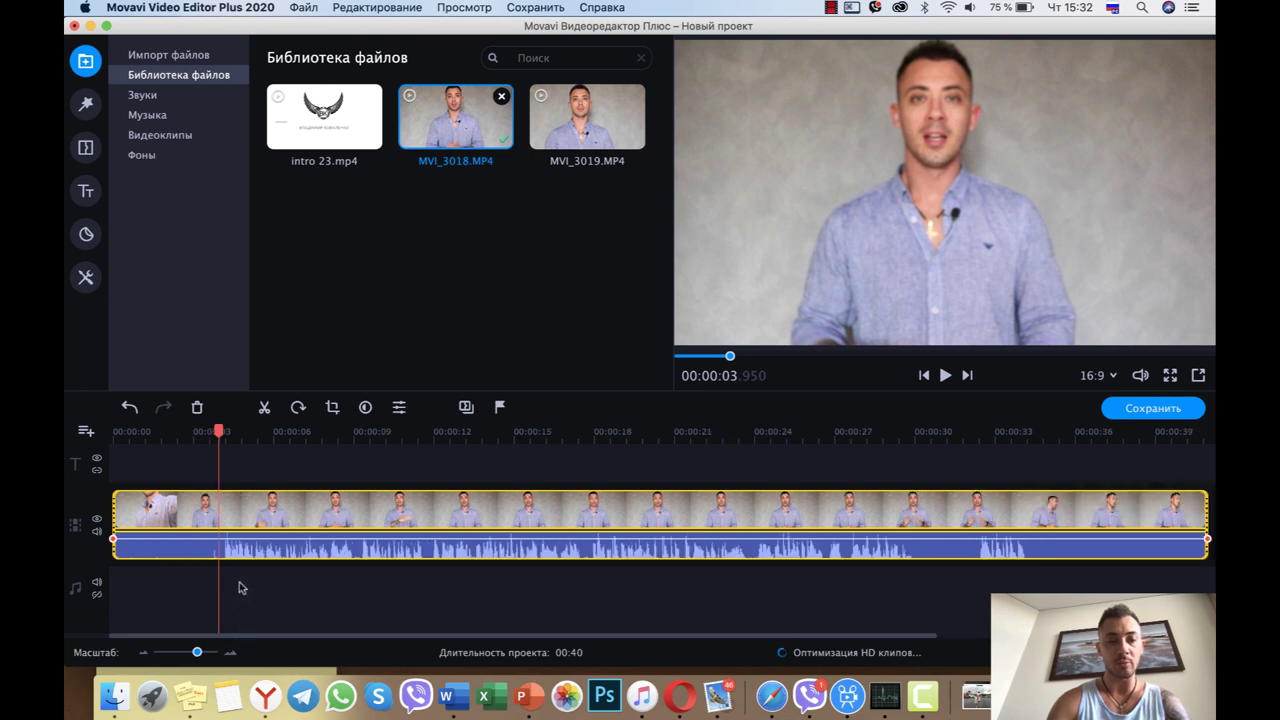
{"action": "left_click", "coordinate": [143, 652]}
{"action": "left_click", "coordinate": [143, 652]}
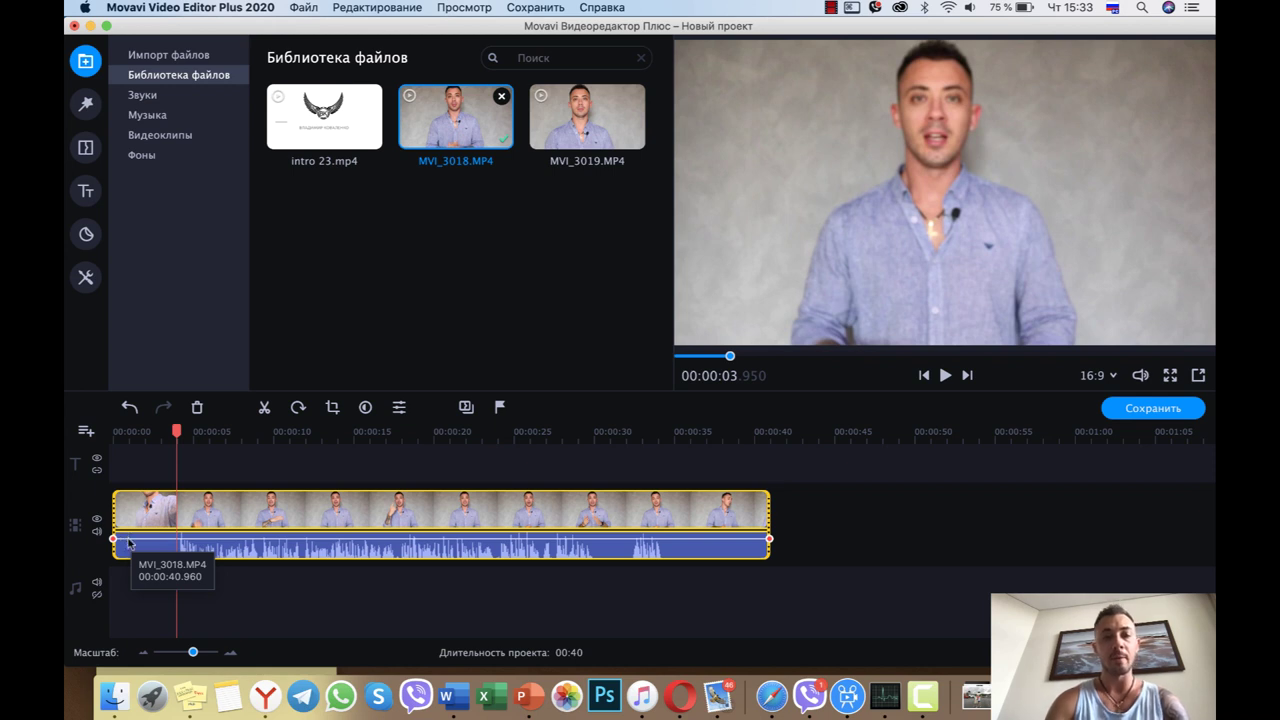
- Play the opening seconds to find the cut point at about 4 seconds
{"action": "left_click", "coordinate": [165, 518]}
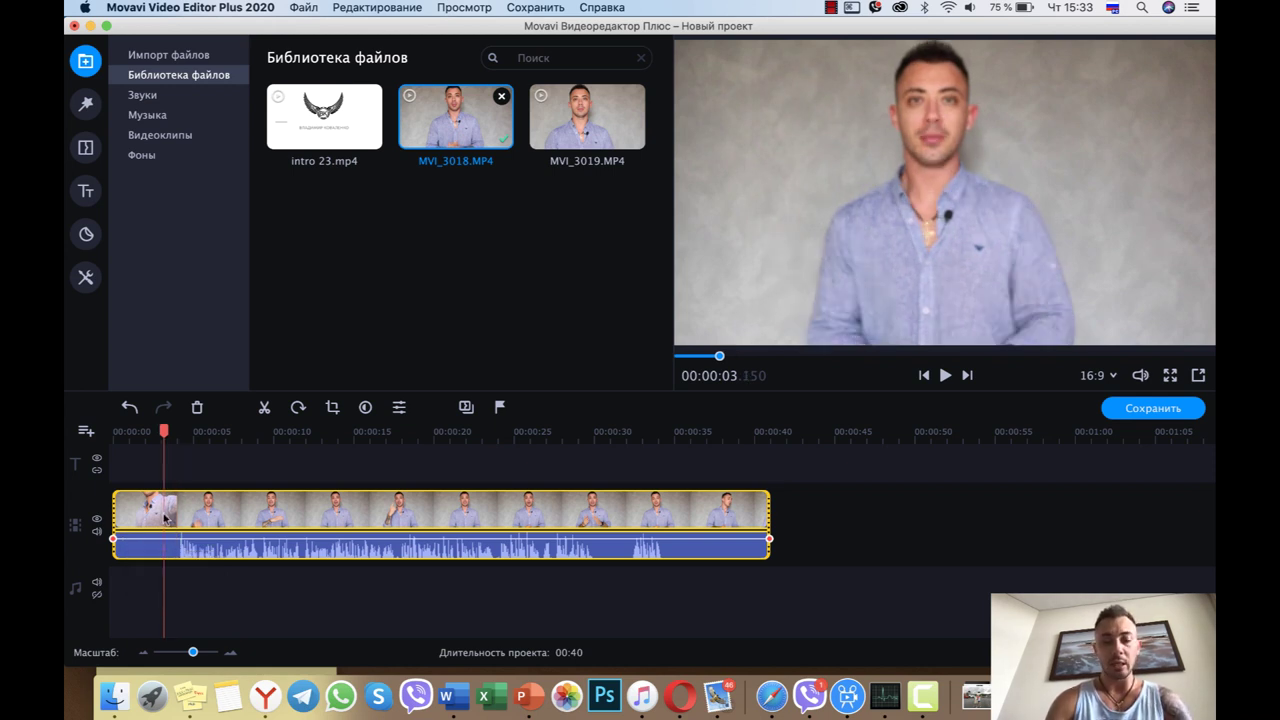
{"action": "key", "text": "space"}
{"action": "key", "text": "space"}
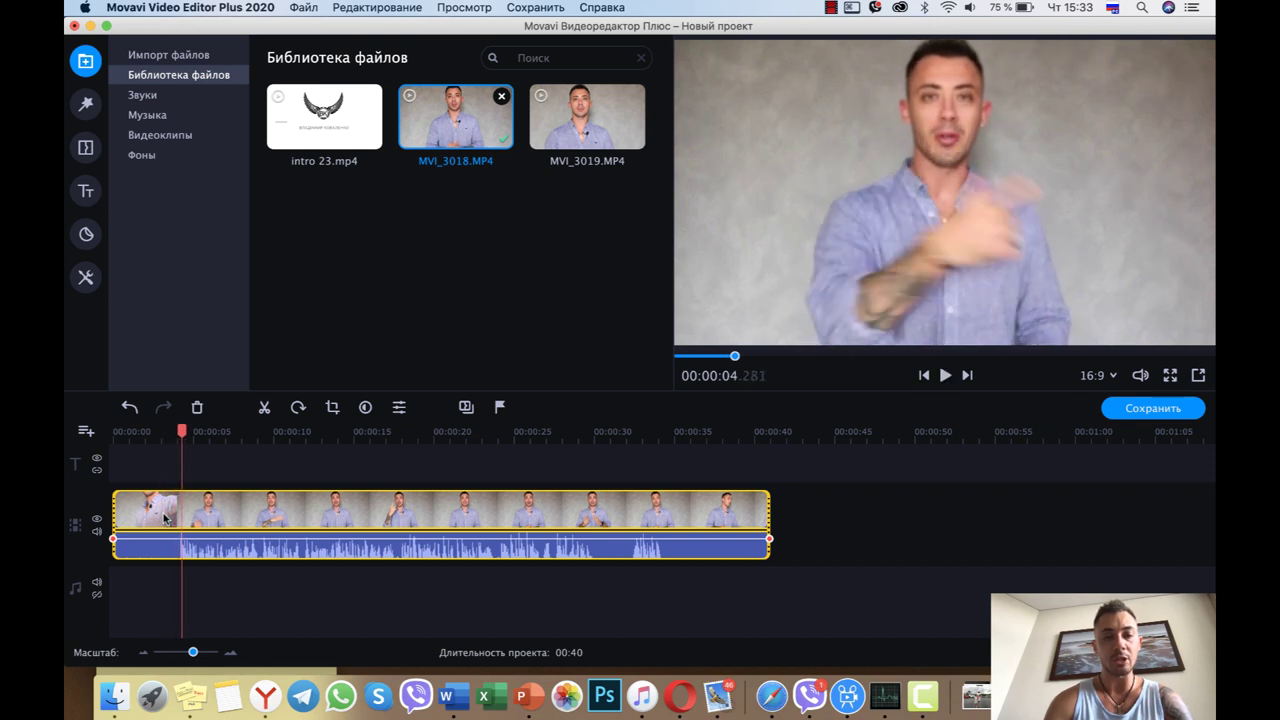
{"action": "left_click", "coordinate": [165, 518]}
{"action": "key", "text": "space"}
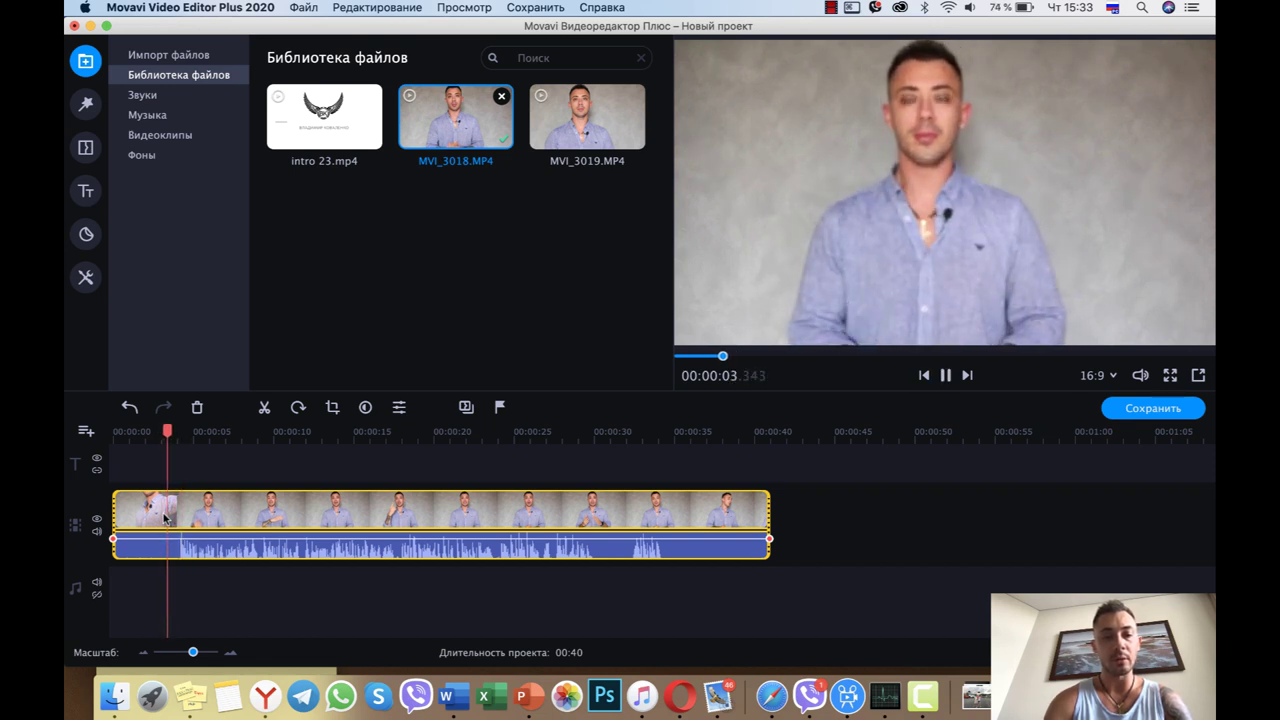
{"action": "key", "text": "space"}
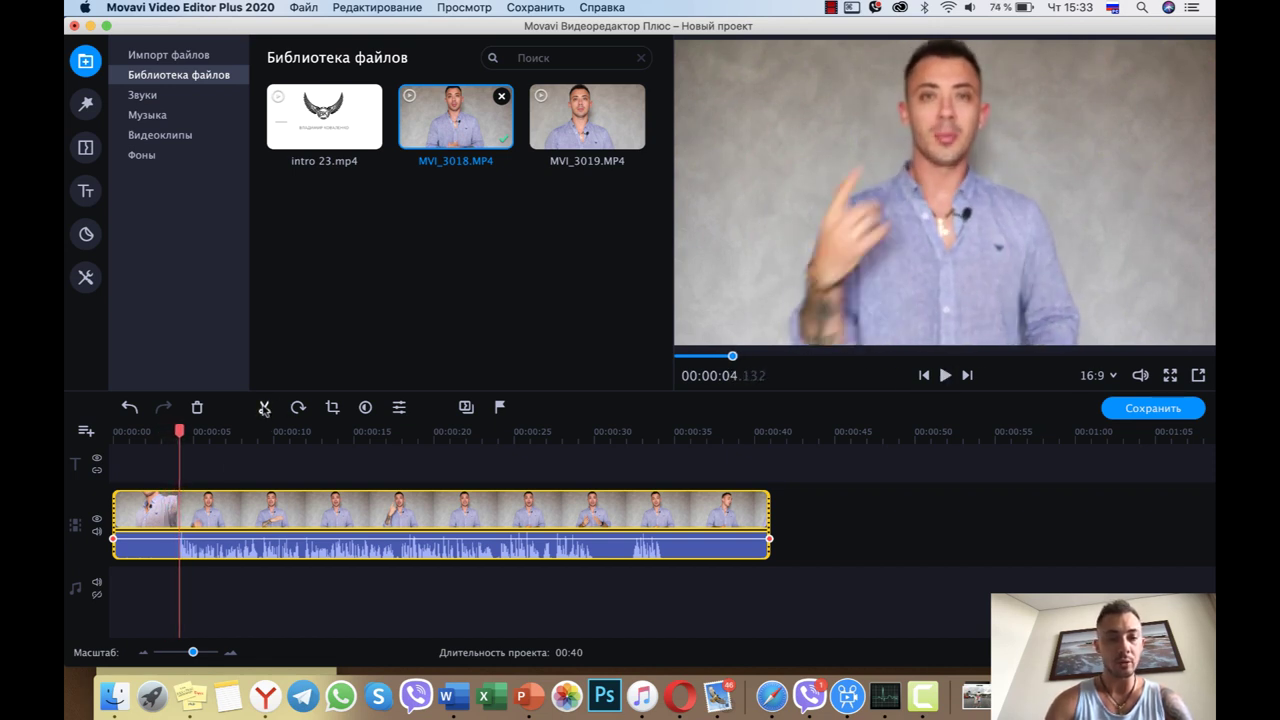
- Split the clip at about 4 seconds, delete the first piece, and replay from the start
{"action": "left_click", "coordinate": [264, 409]}
{"action": "left_click", "coordinate": [152, 510]}
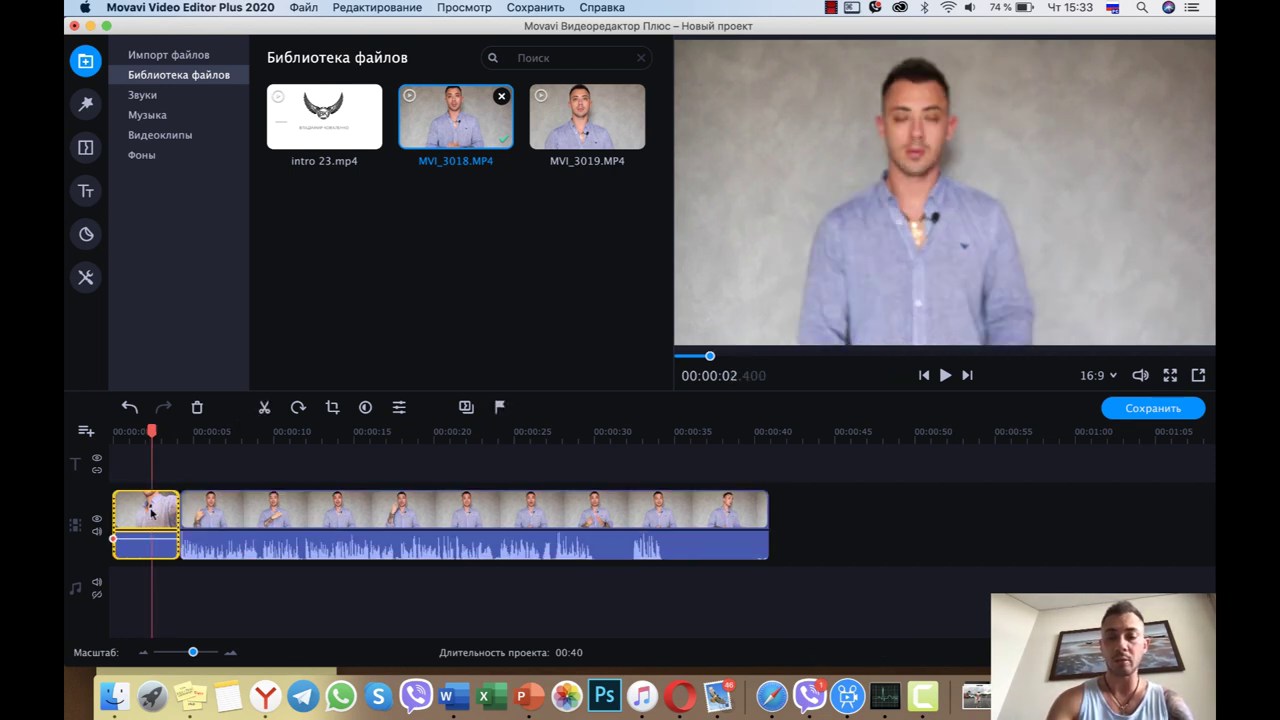
{"action": "key", "text": "Delete"}
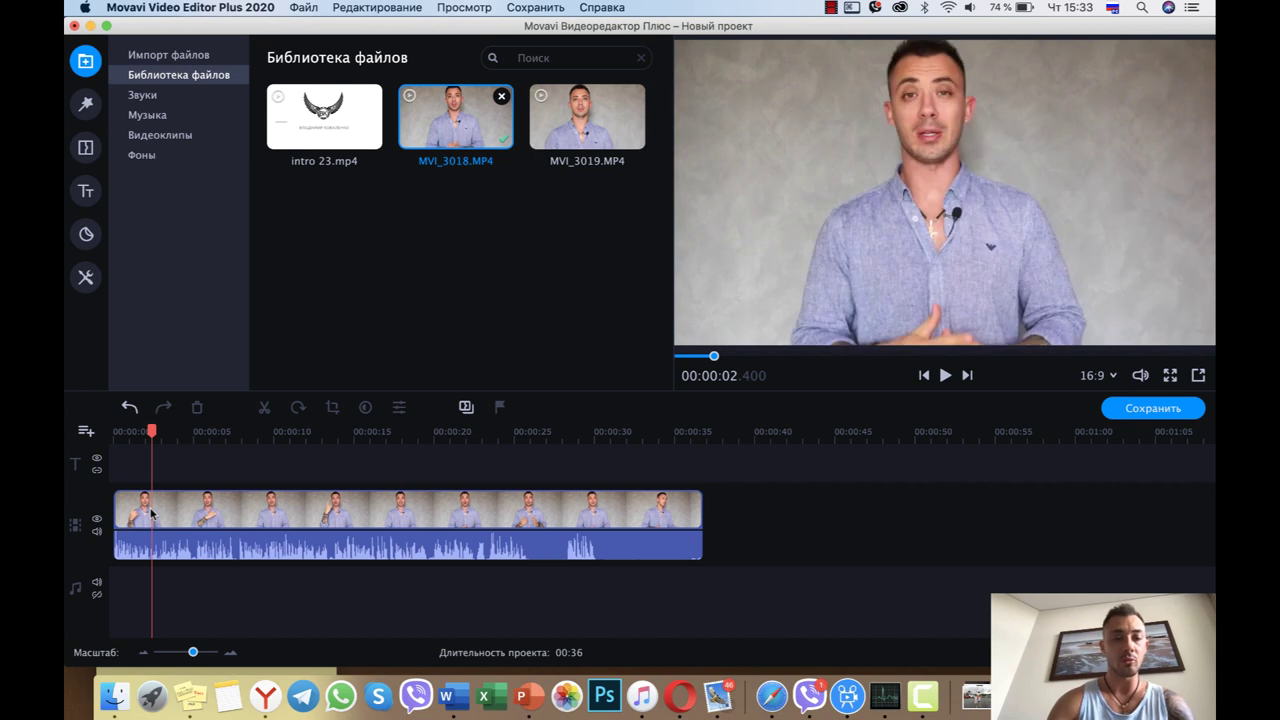
{"action": "left_click", "coordinate": [119, 436]}
{"action": "key", "text": "space"}
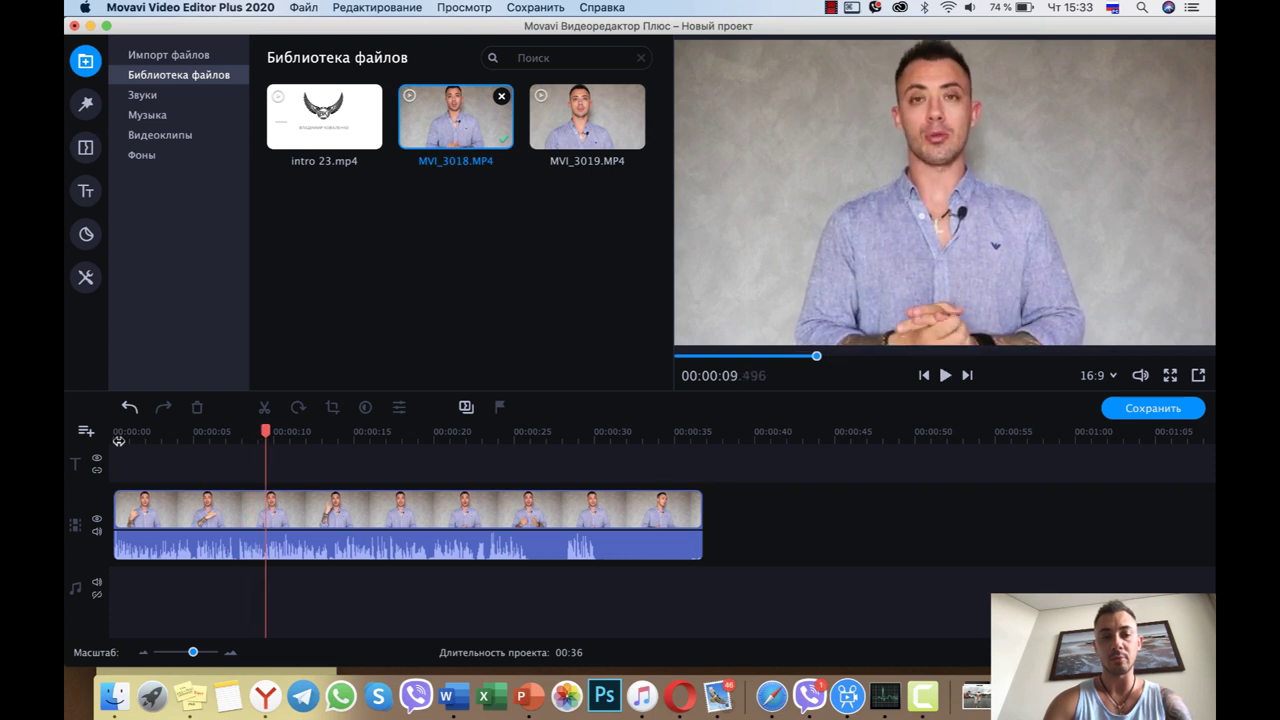
- Split the clip at about 4.9 seconds
{"action": "left_click", "coordinate": [231, 652]}
{"action": "left_click", "coordinate": [302, 540]}
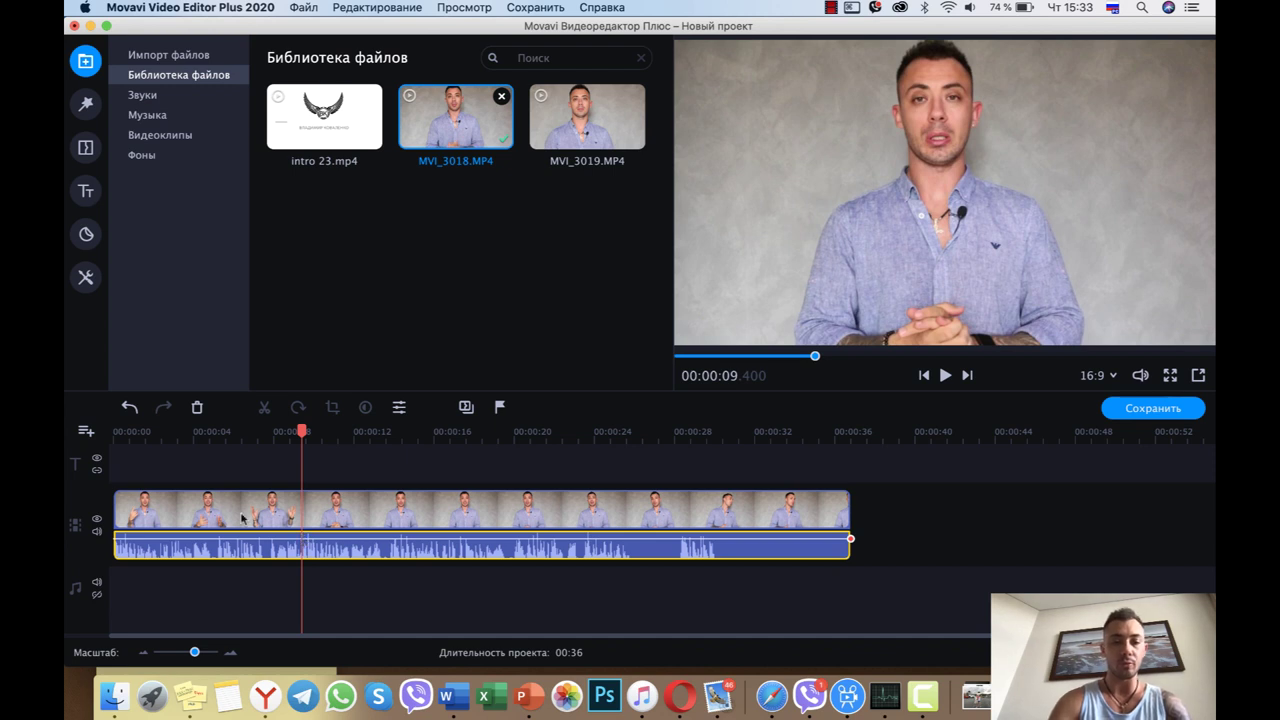
{"action": "left_click", "coordinate": [210, 436]}
{"action": "key", "text": "space"}
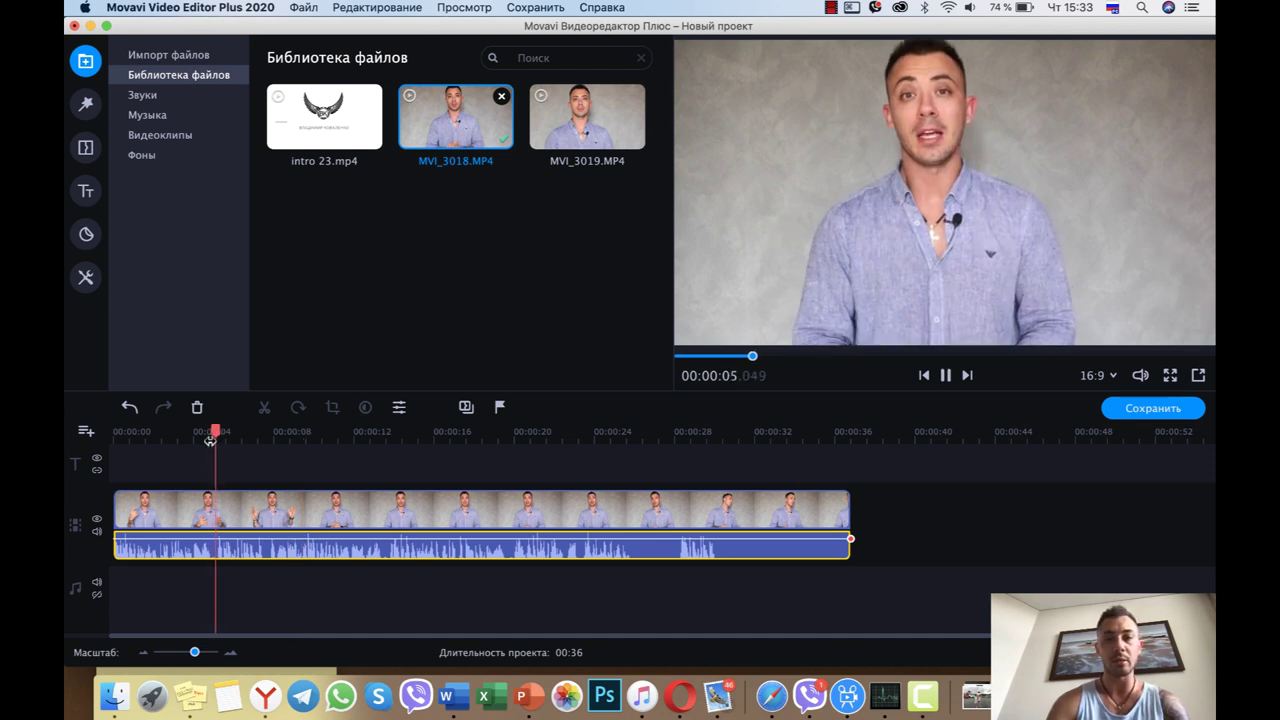
{"action": "key", "text": "space"}
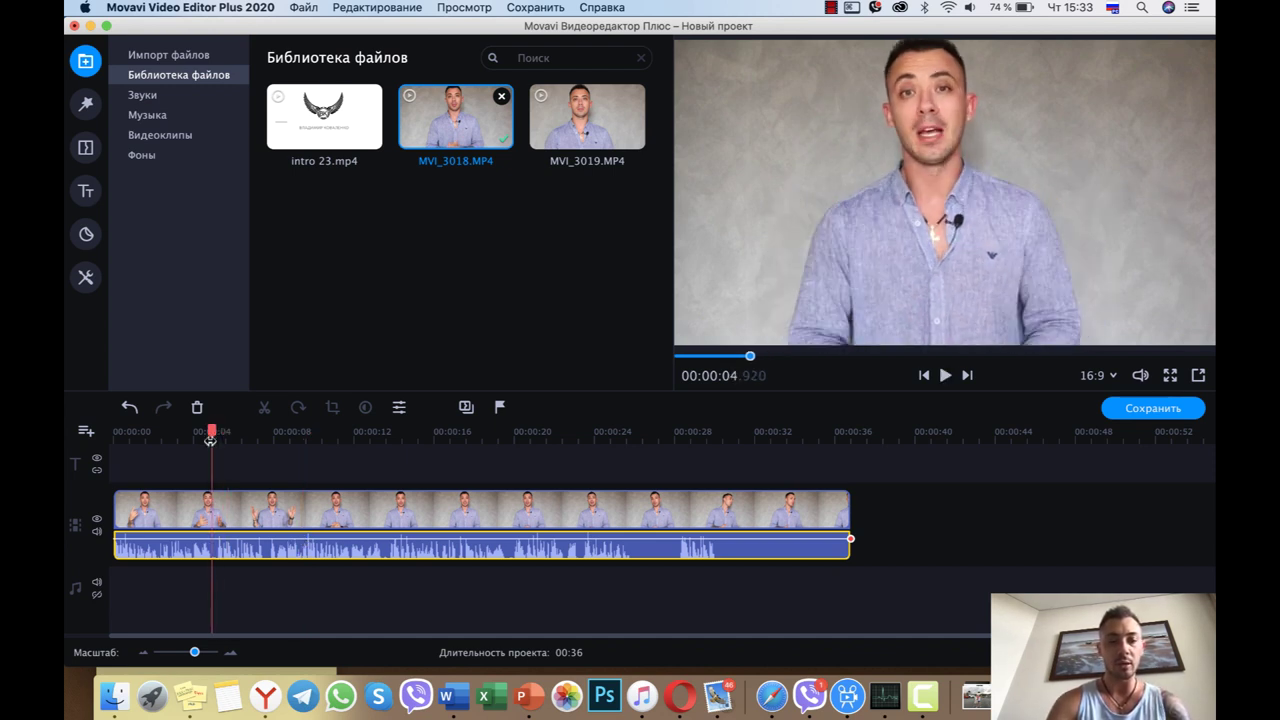
{"action": "left_click", "coordinate": [213, 517]}
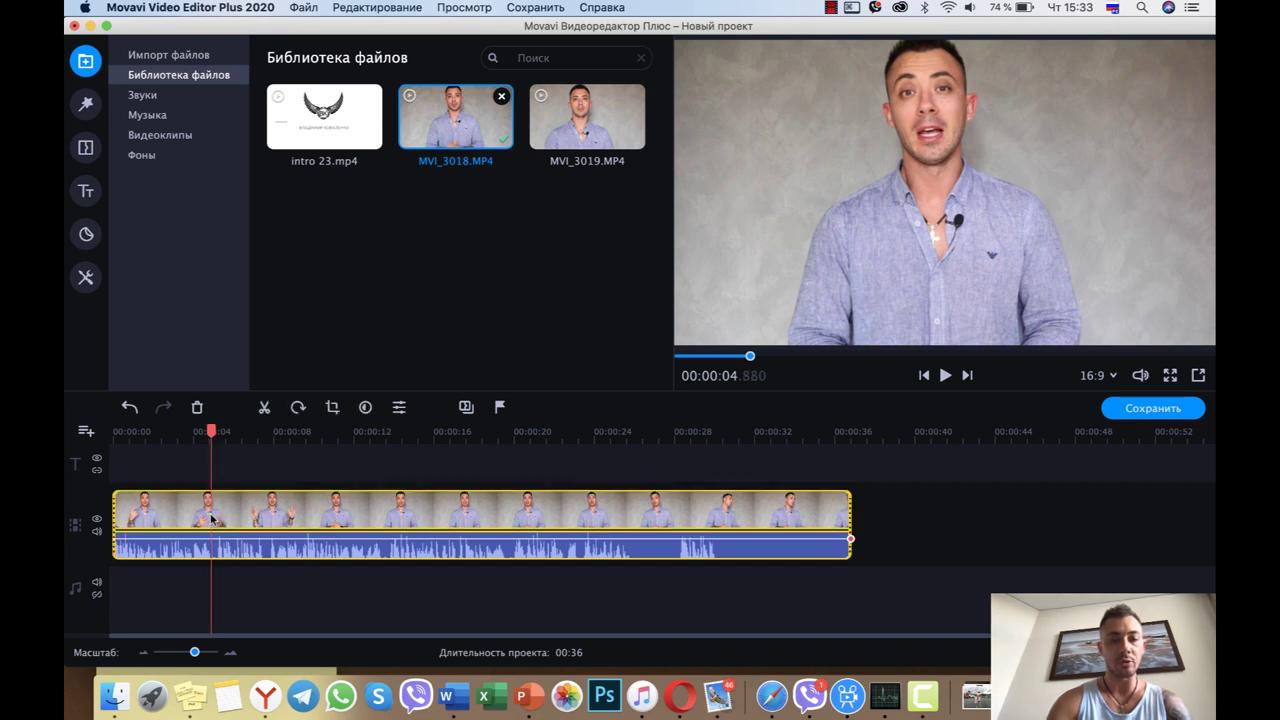
{"action": "left_click", "coordinate": [265, 409]}
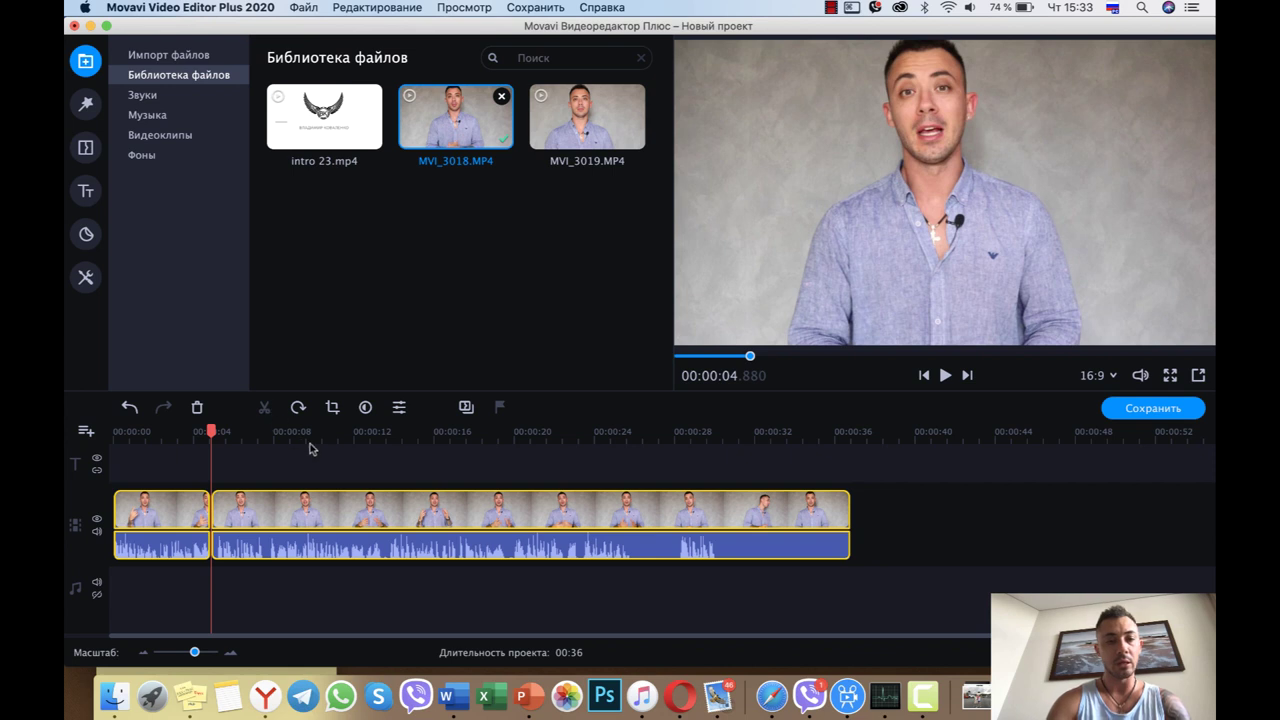
- Split again at about 9.4 seconds and select the short middle piece
{"action": "left_click", "coordinate": [282, 518]}
{"action": "key", "text": "space"}
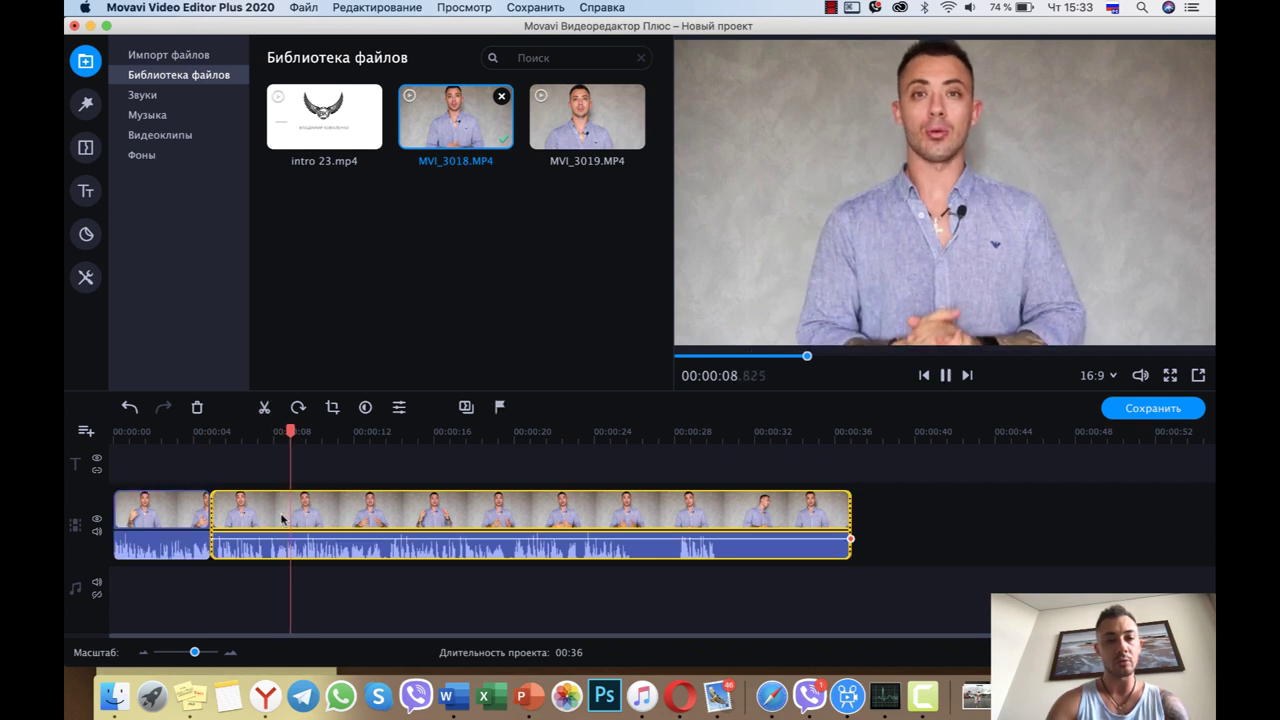
{"action": "key", "text": "space"}
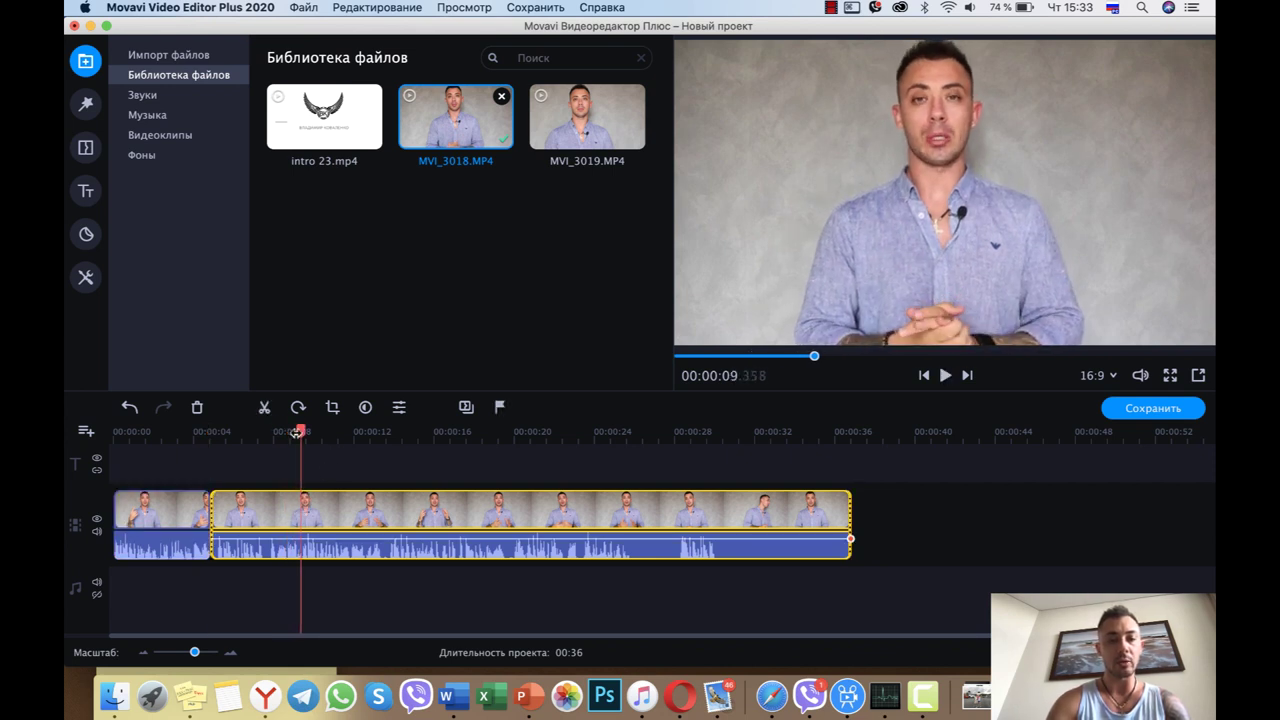
{"action": "left_click", "coordinate": [265, 408]}
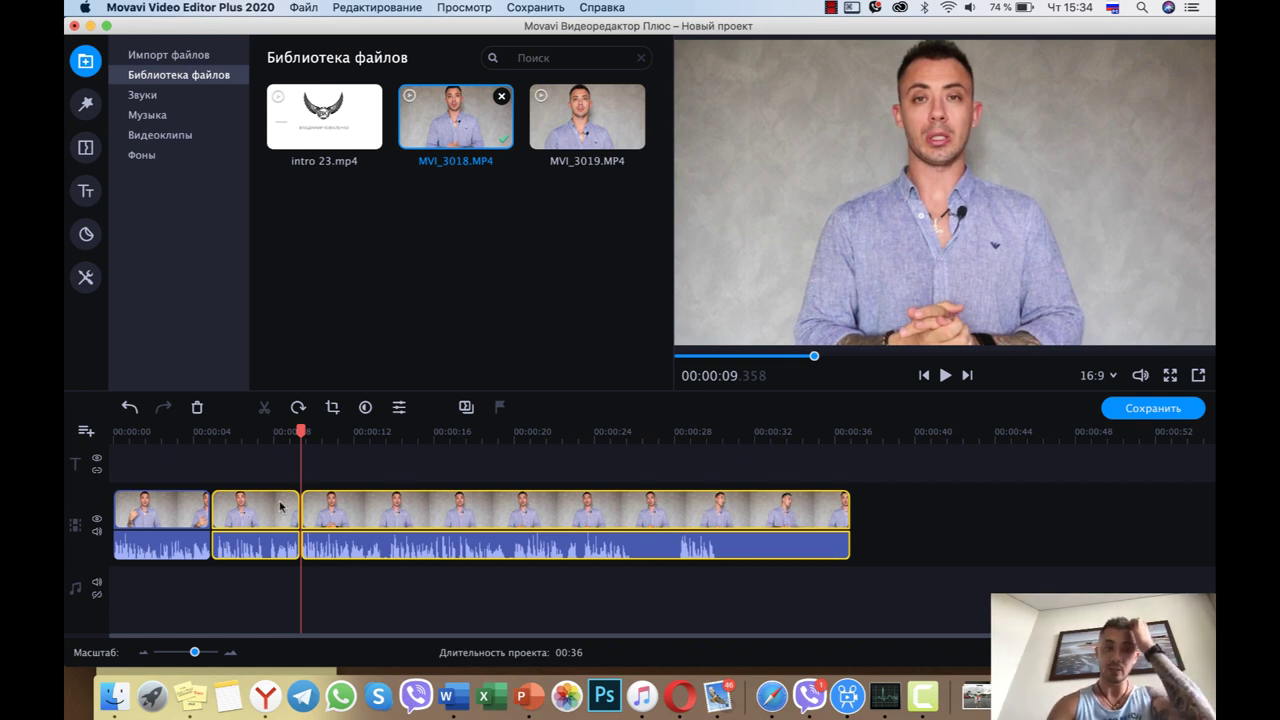
{"action": "left_click", "coordinate": [285, 437]}
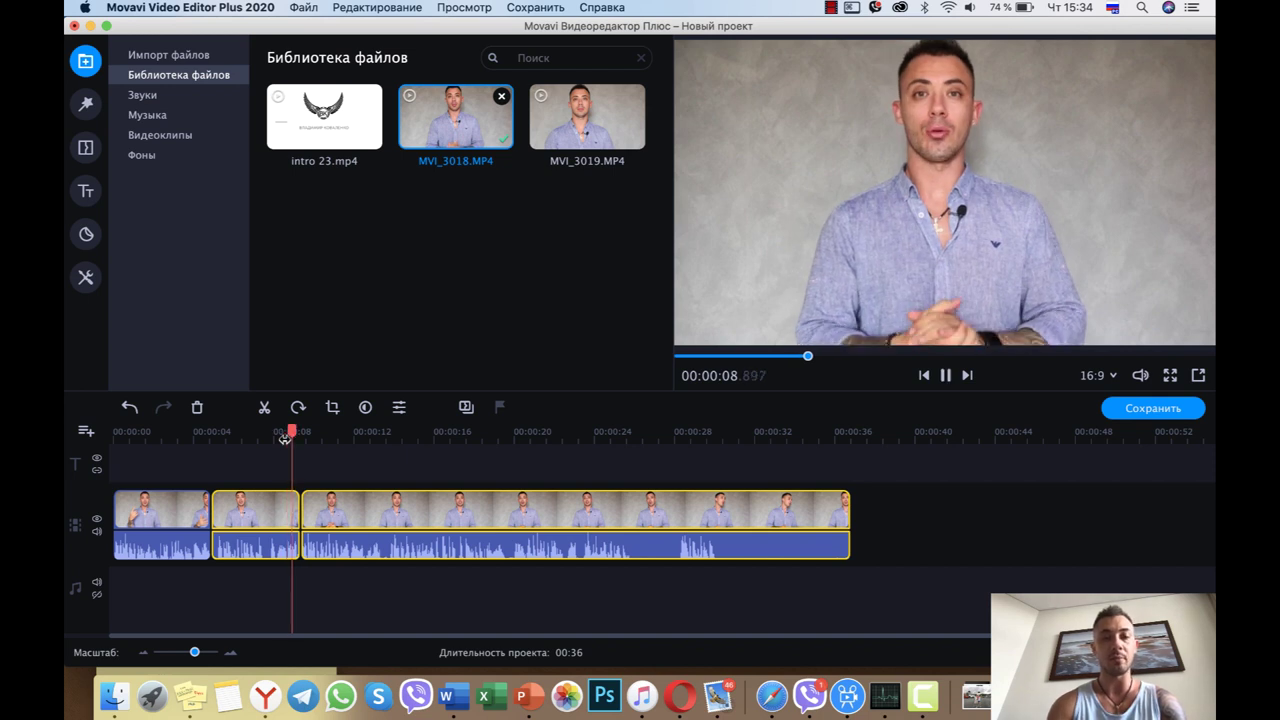
{"action": "key", "text": "space"}
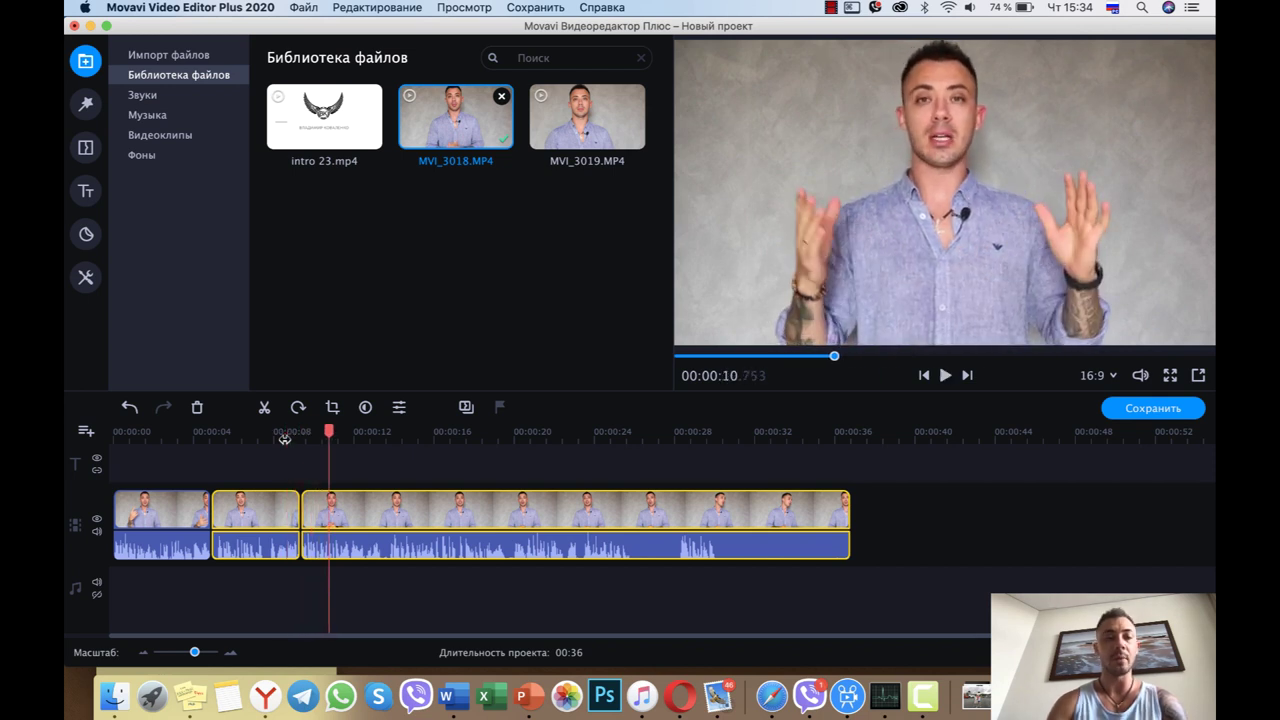
{"action": "left_click", "coordinate": [256, 512]}
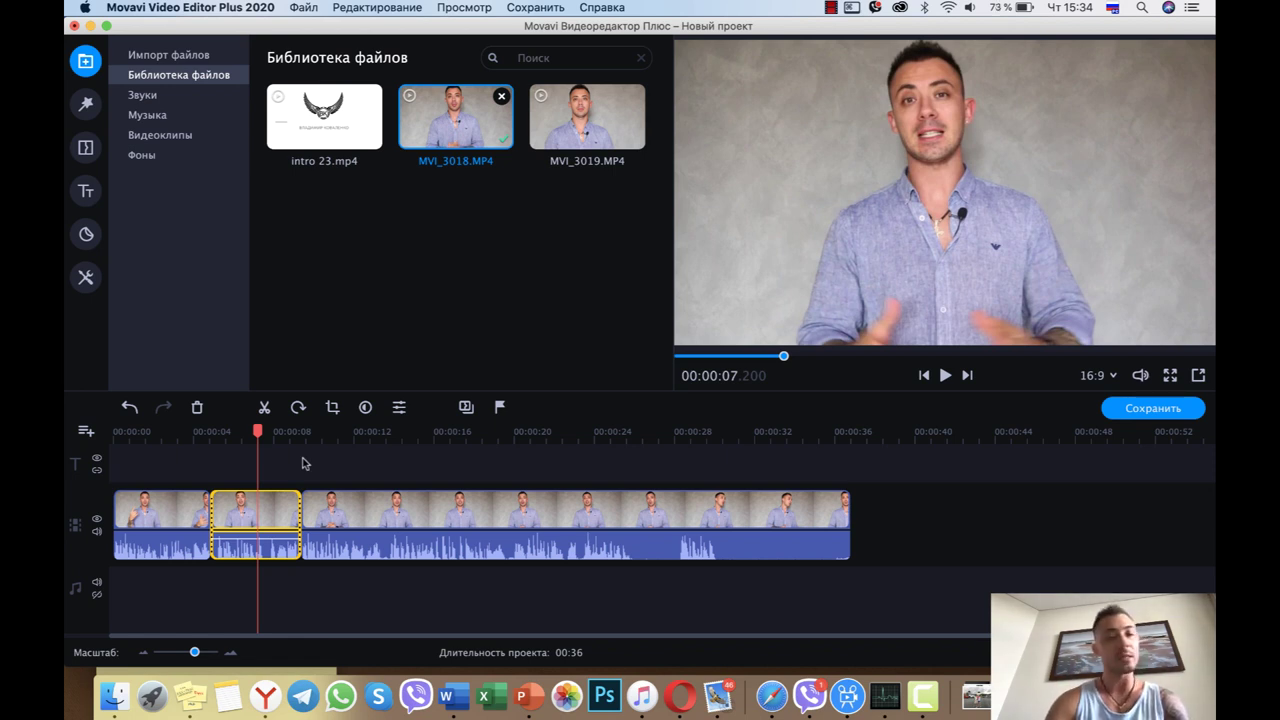
- Find the Размытие – средне filter and apply it to the short middle clip
{"action": "left_click", "coordinate": [86, 106]}
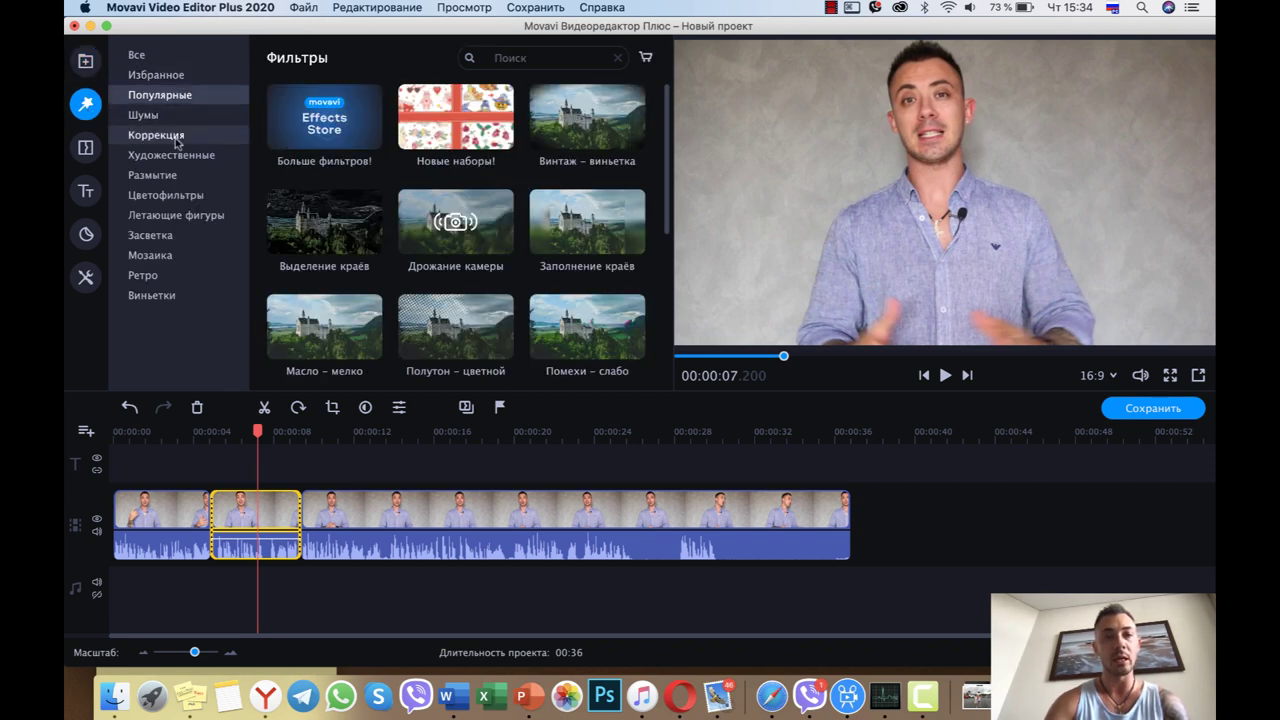
{"action": "left_click", "coordinate": [160, 176]}
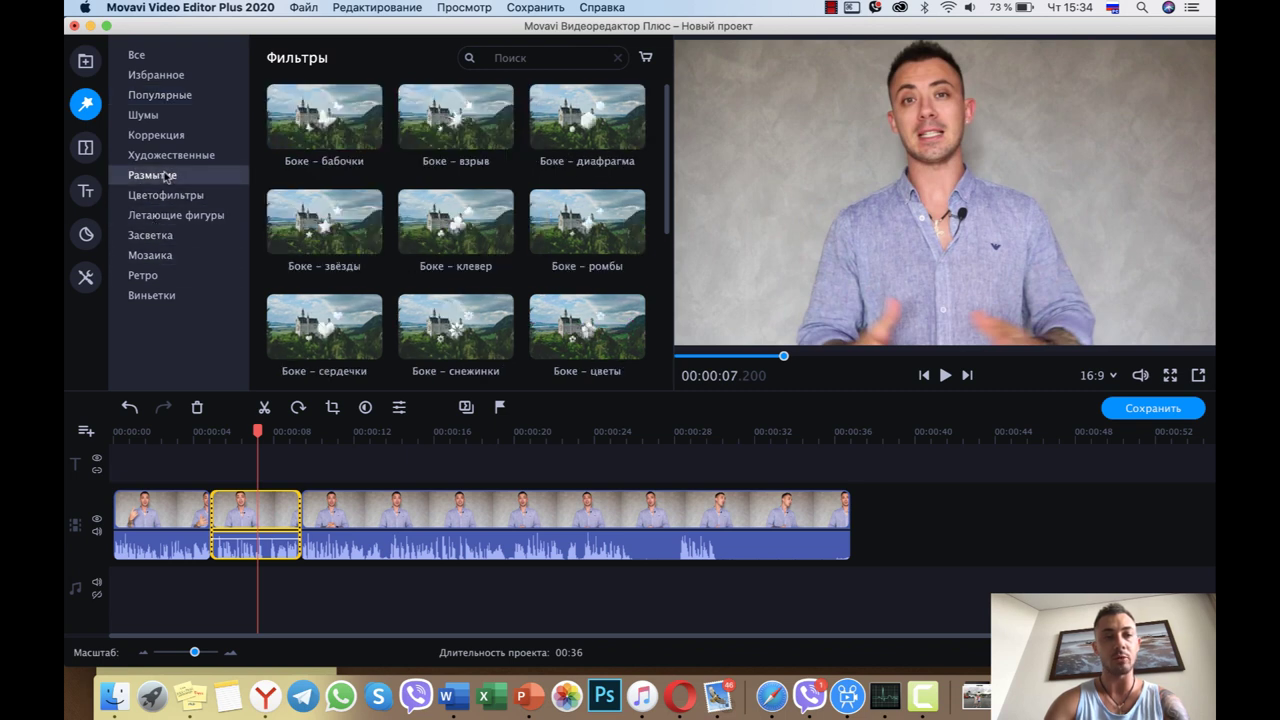
{"action": "scroll", "coordinate": [390, 287], "scroll_direction": "down", "scroll_amount": 3}
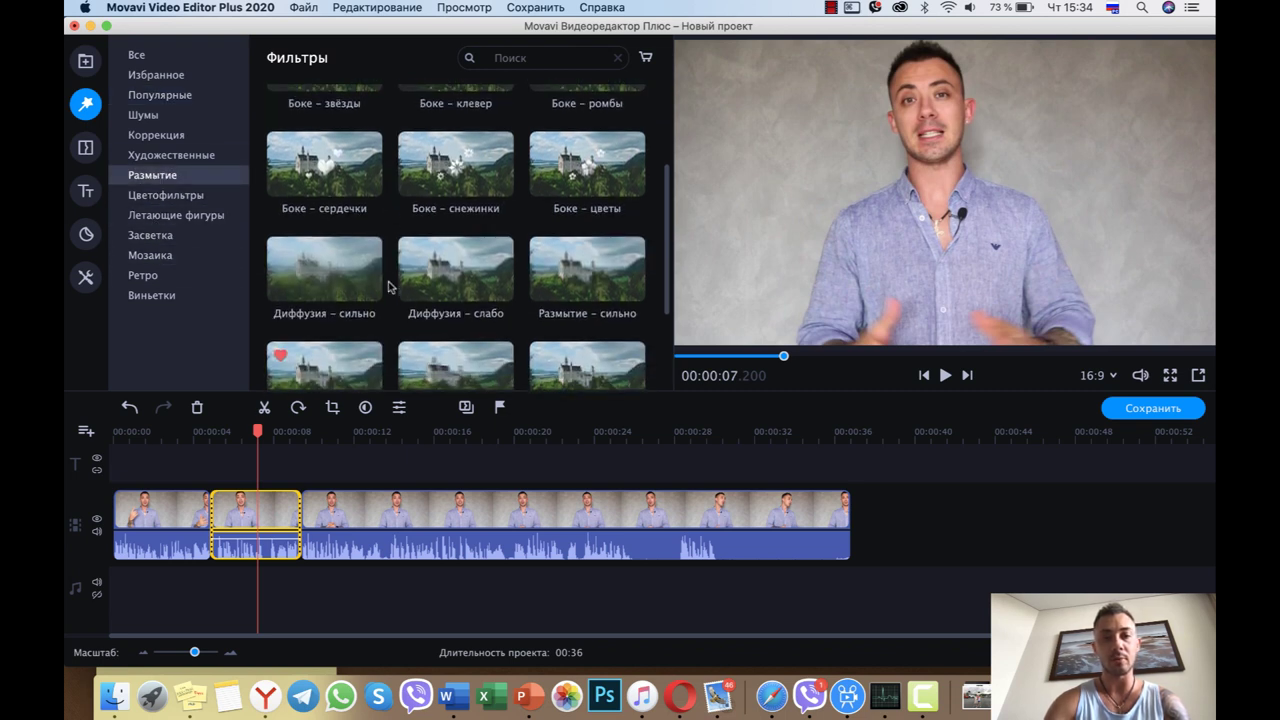
{"action": "left_click", "coordinate": [156, 75]}
{"action": "left_click", "coordinate": [583, 165]}
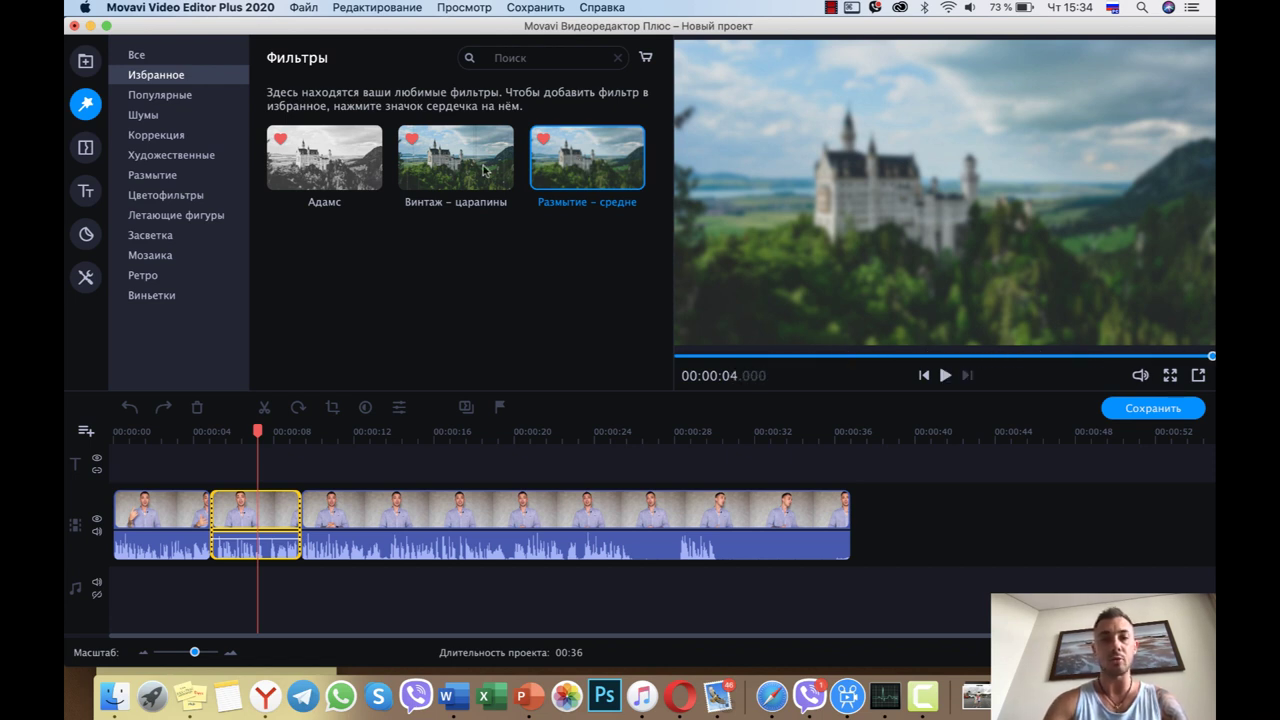
{"action": "left_click_drag", "start_coordinate": [576, 170], "coordinate": [241, 516]}
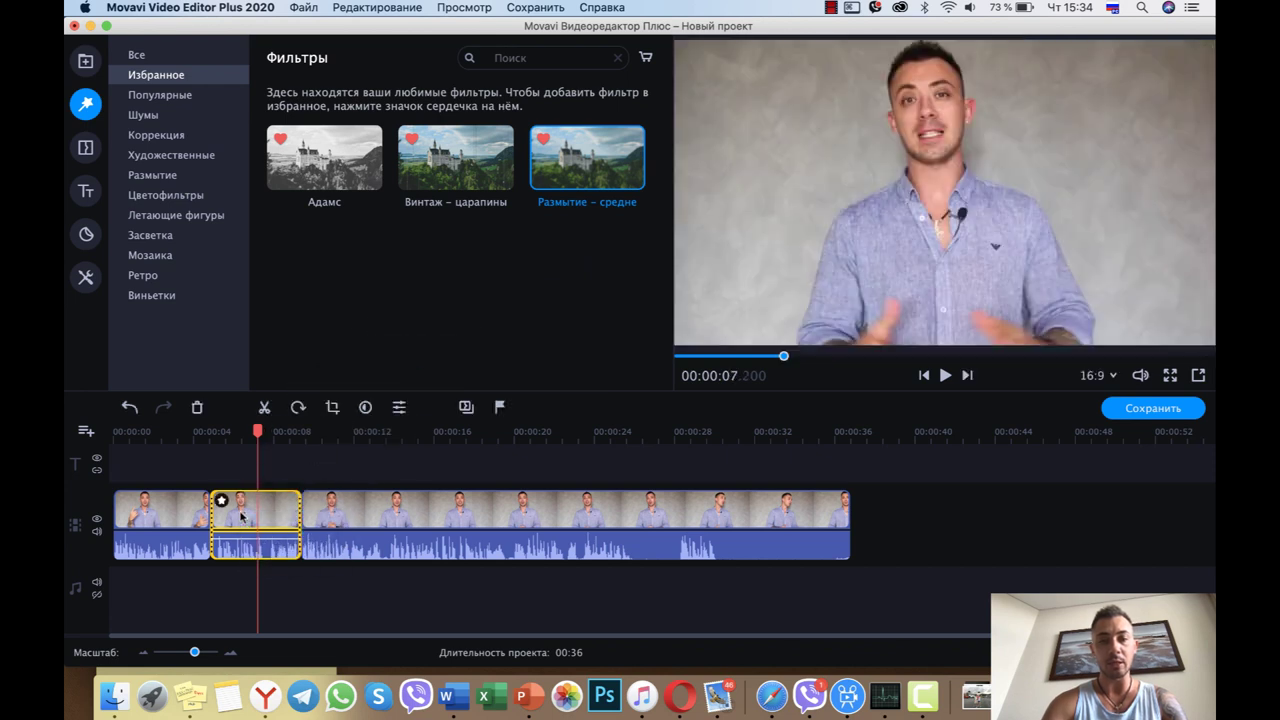
- Play from about 4 seconds to check the blurred section
{"action": "left_click", "coordinate": [195, 435]}
{"action": "key", "text": "space"}
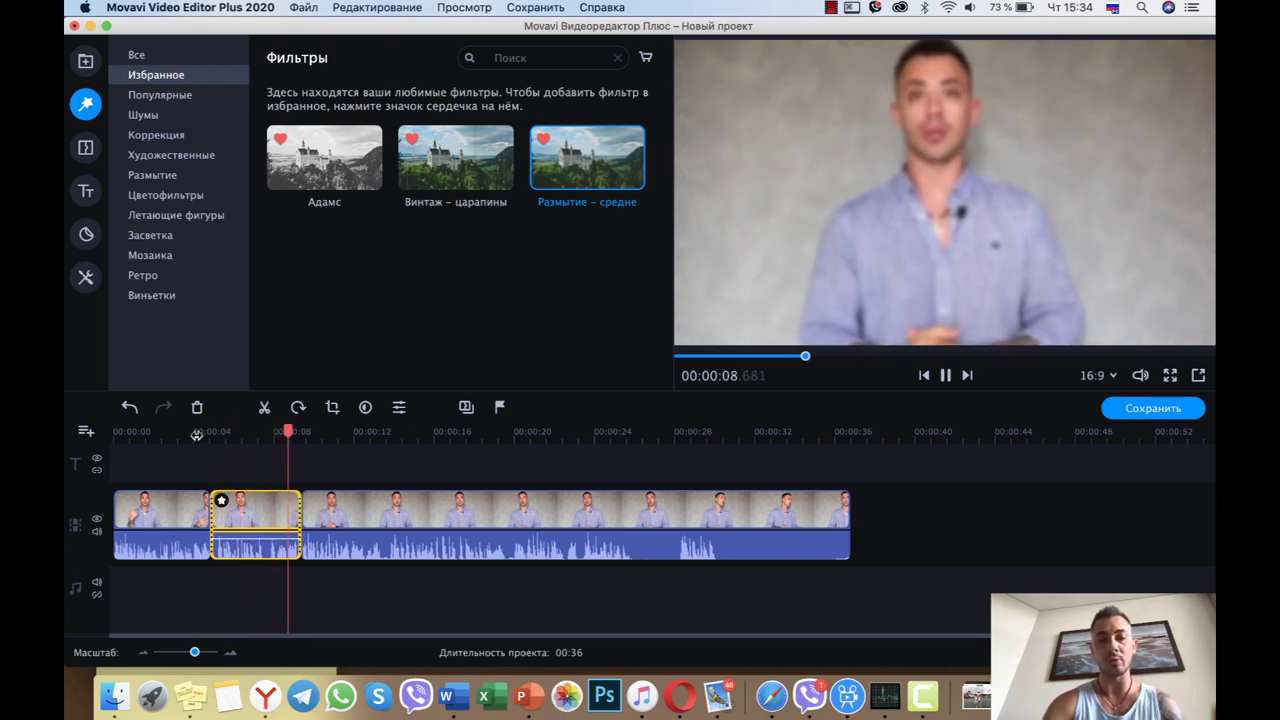
{"action": "key", "text": "space"}
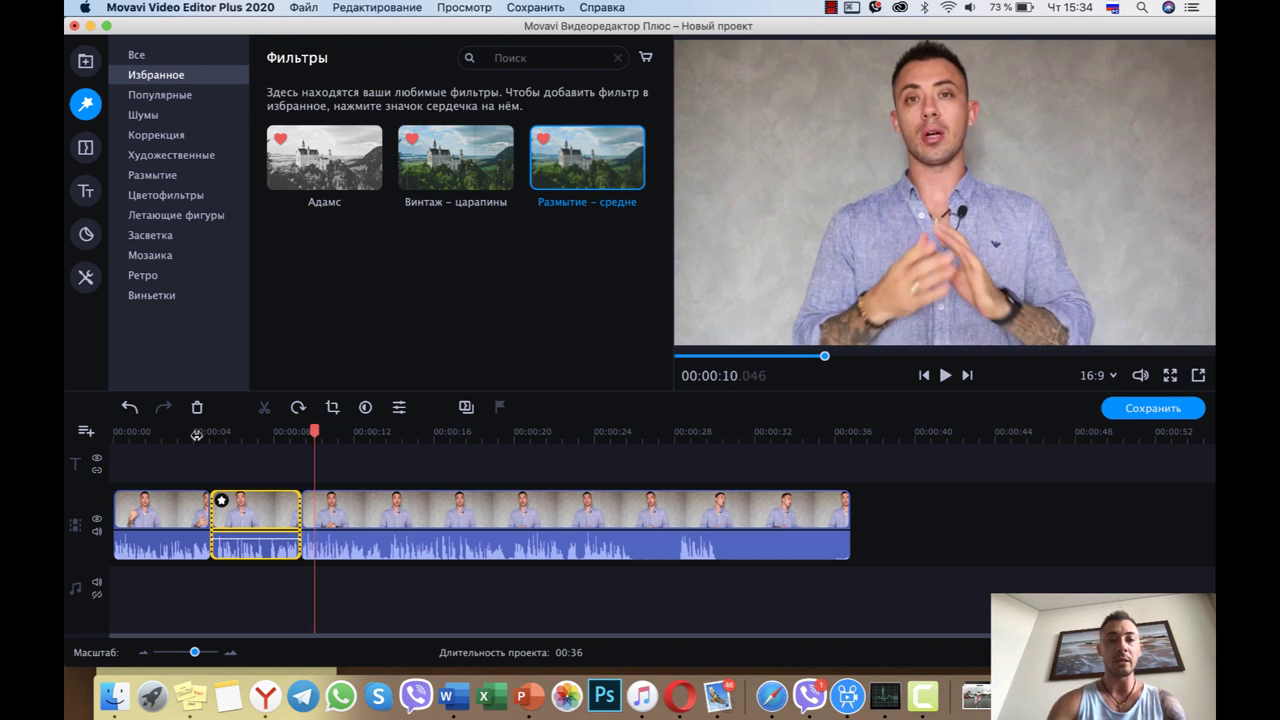
- Browse the title categories, from artistic and intro titles through IT, cyberpunk and infographic titles
{"action": "left_click", "coordinate": [86, 193]}
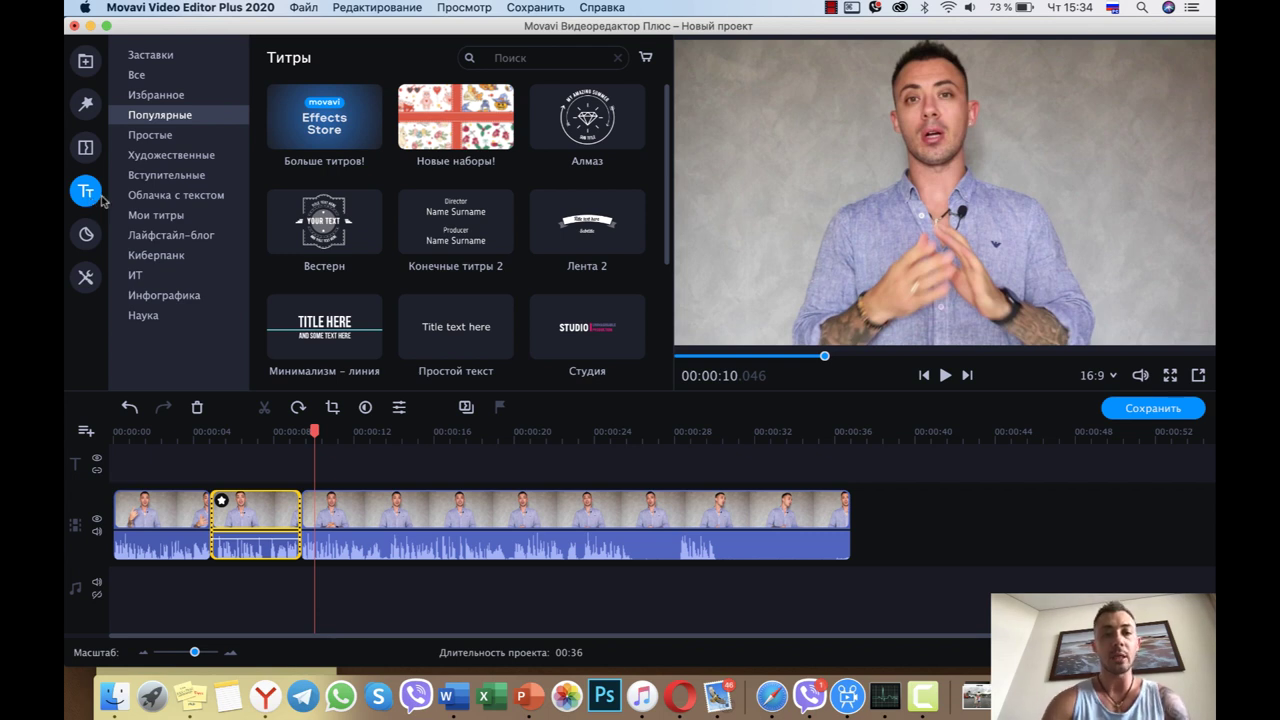
{"action": "scroll", "coordinate": [455, 240], "scroll_direction": "down", "scroll_amount": 5}
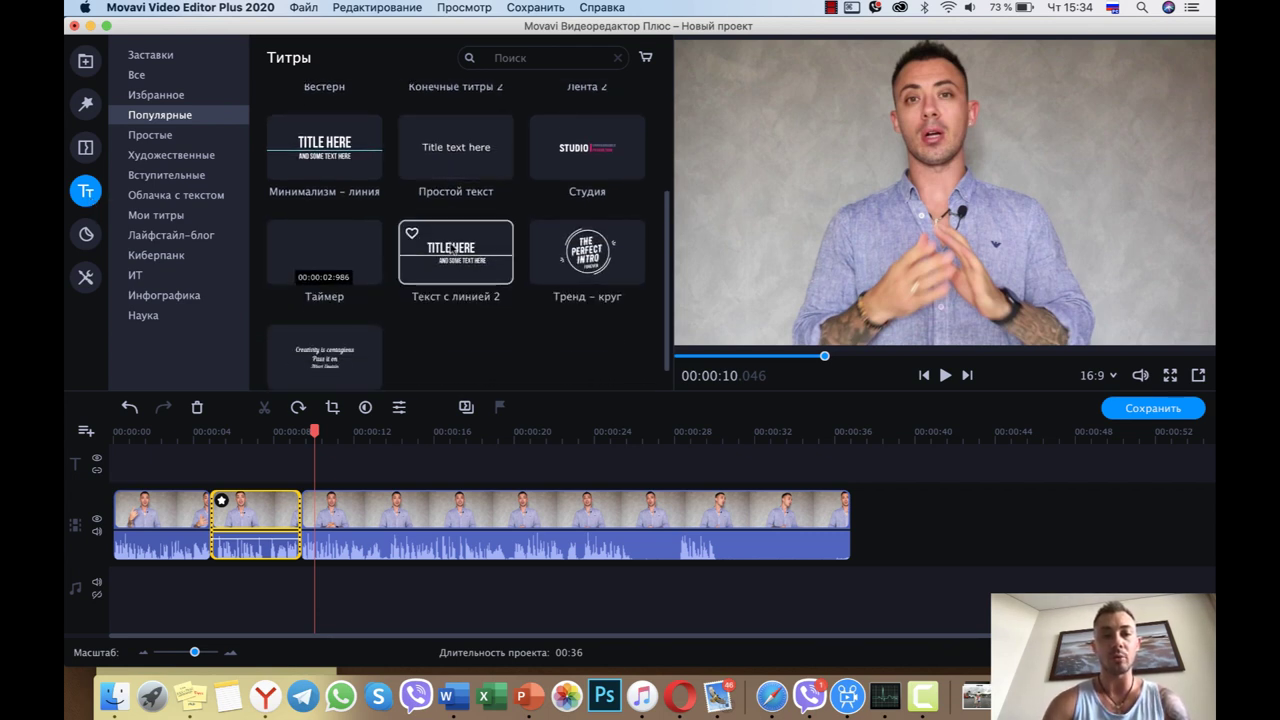
{"action": "left_click", "coordinate": [153, 157]}
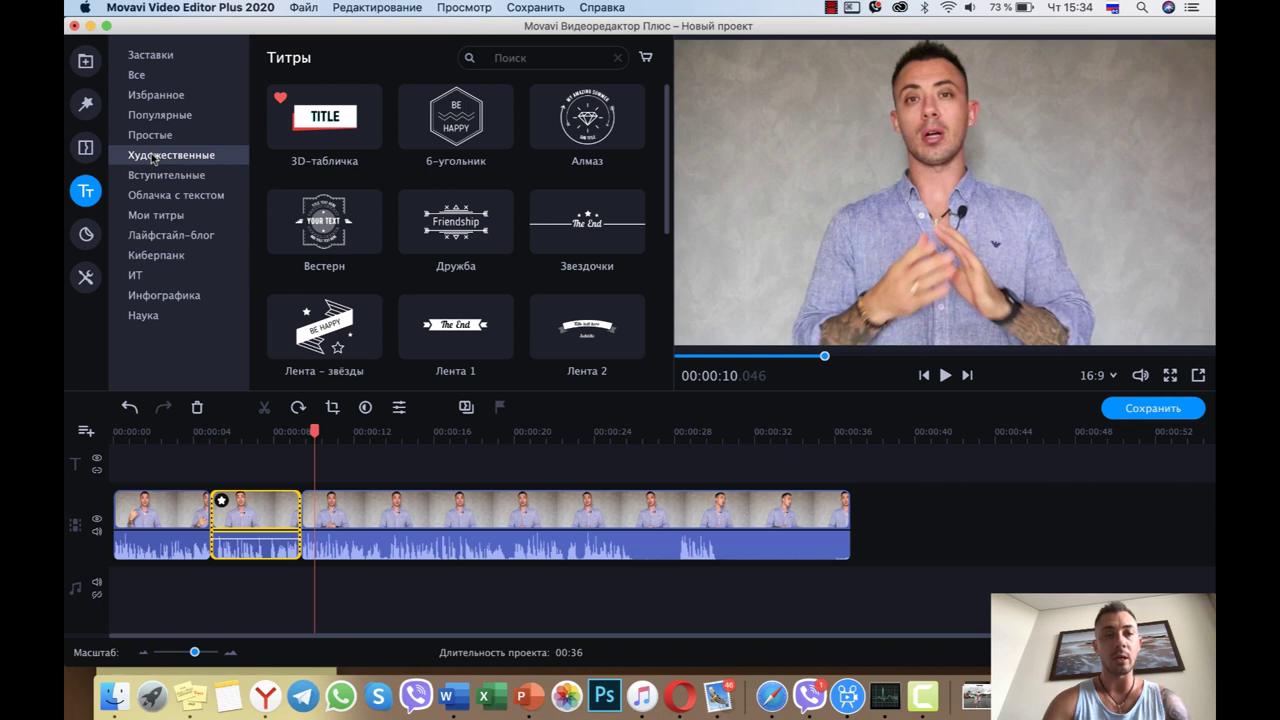
{"action": "left_click", "coordinate": [158, 176]}
{"action": "left_click", "coordinate": [160, 196]}
{"action": "left_click", "coordinate": [158, 215]}
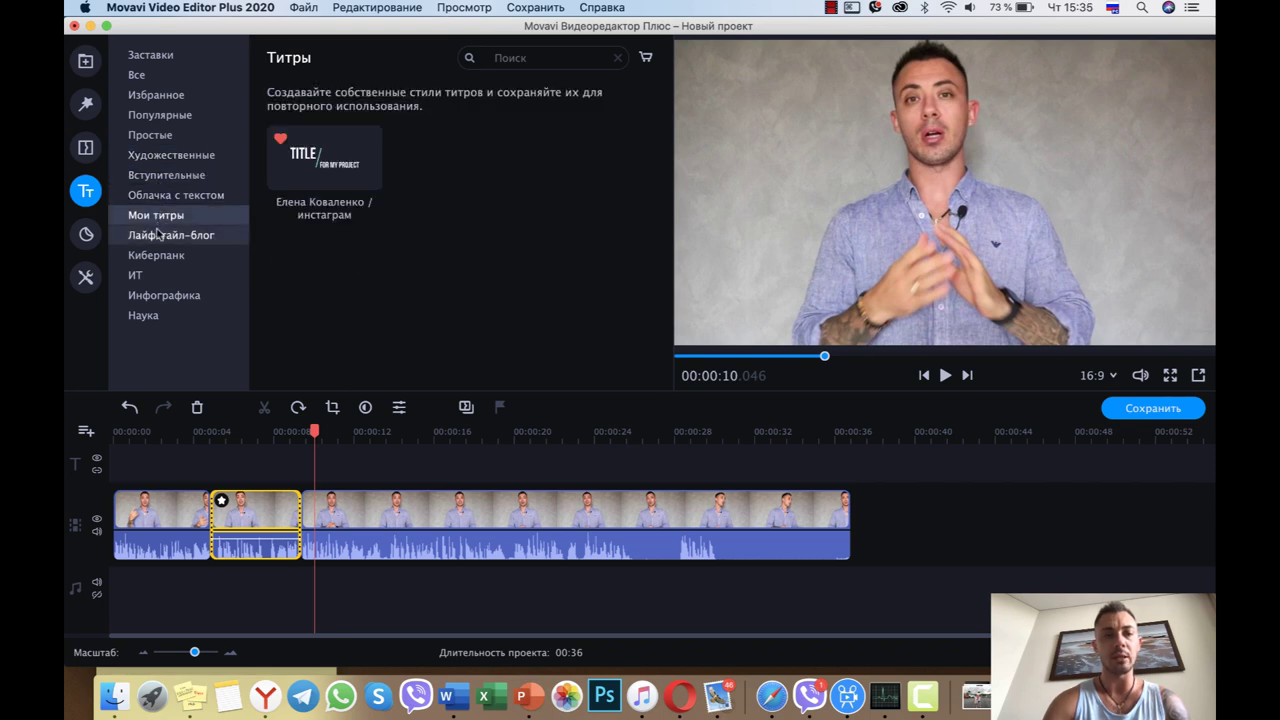
{"action": "left_click", "coordinate": [160, 235]}
{"action": "left_click", "coordinate": [155, 276]}
{"action": "left_click", "coordinate": [157, 295]}
{"action": "left_click", "coordinate": [155, 276]}
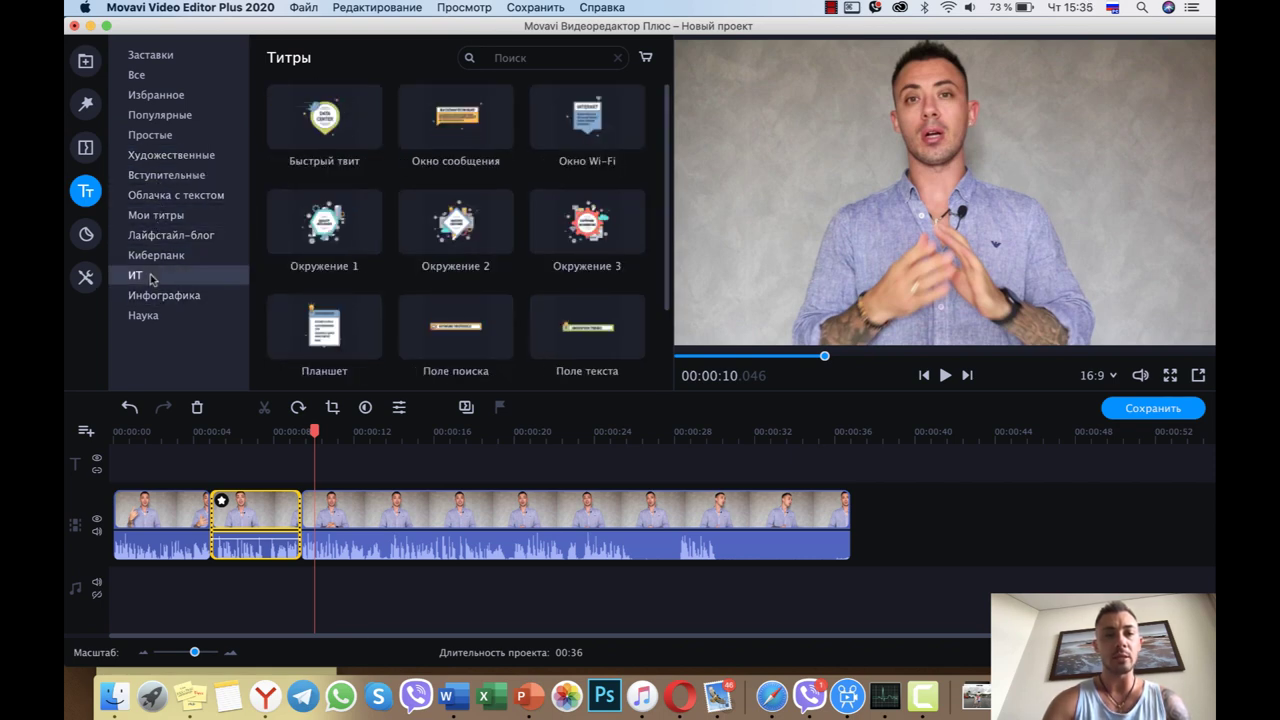
{"action": "left_click", "coordinate": [152, 256]}
{"action": "left_click", "coordinate": [140, 298]}
- Preview Гипотеза 1 and Будь собой, then 3D-табличка in the favourites
{"action": "left_click", "coordinate": [456, 130]}
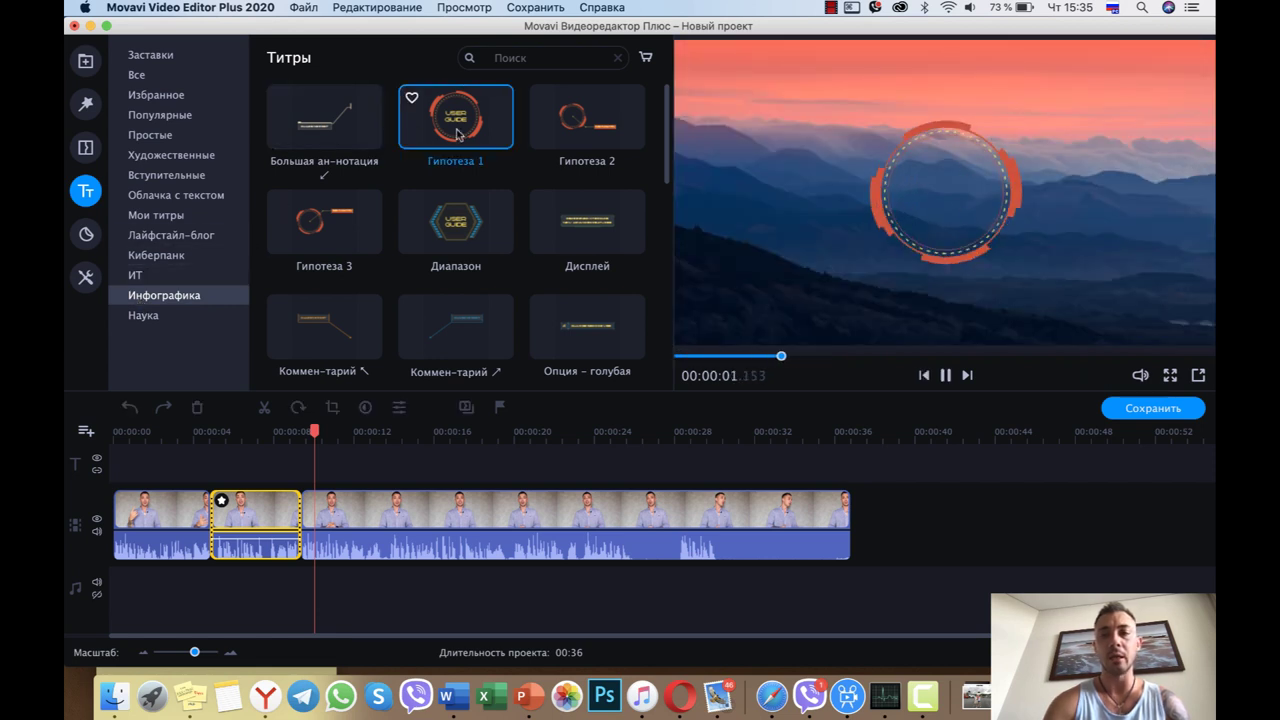
{"action": "left_click", "coordinate": [171, 235]}
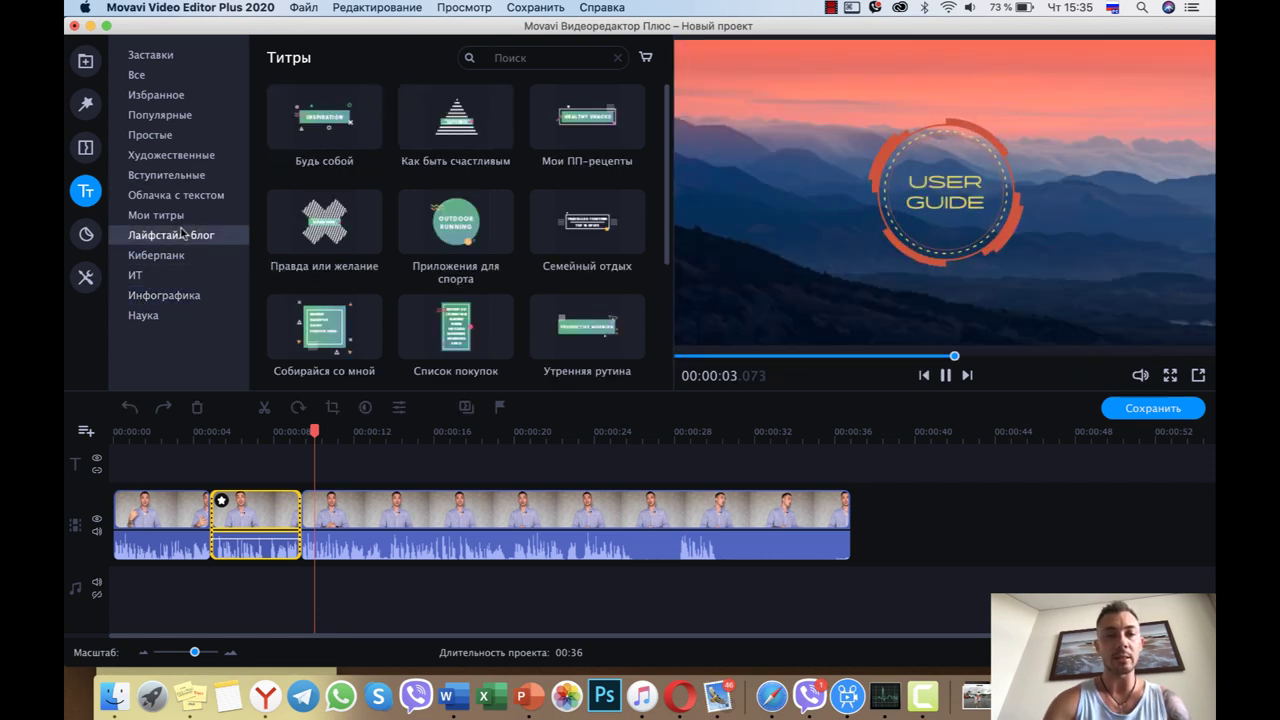
{"action": "left_click", "coordinate": [329, 138]}
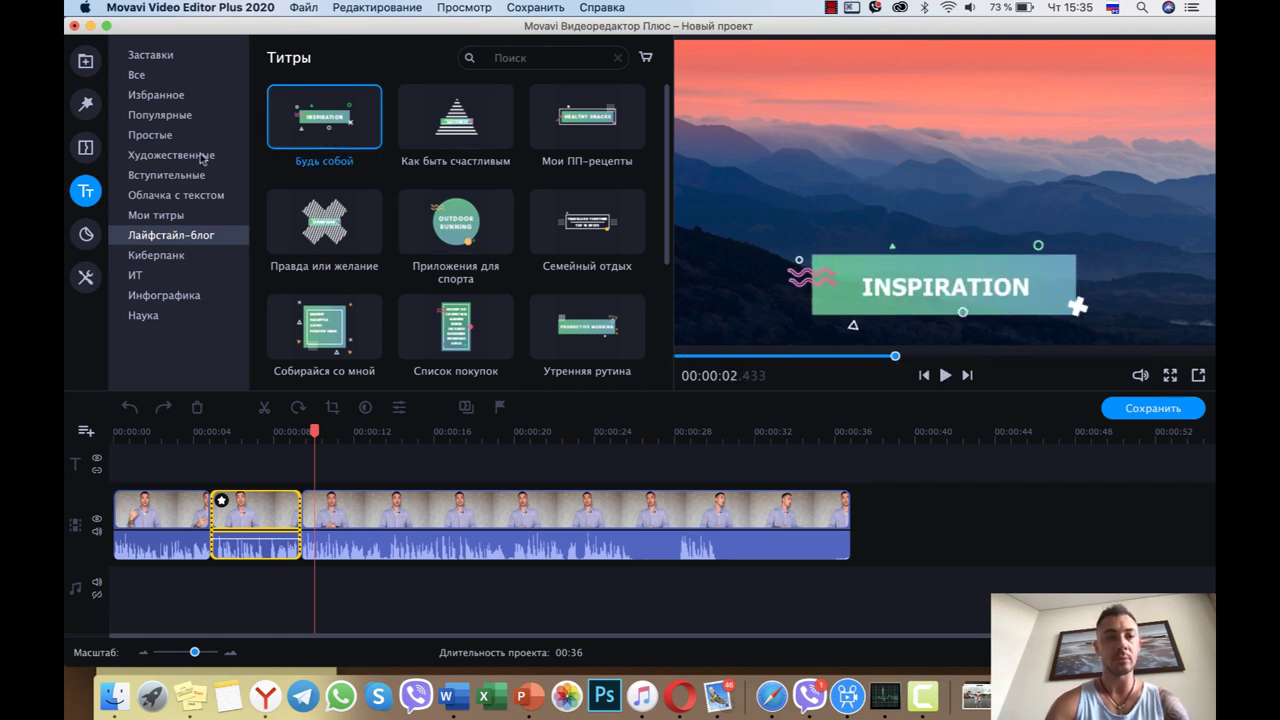
{"action": "left_click", "coordinate": [157, 155]}
{"action": "left_click", "coordinate": [155, 135]}
{"action": "left_click", "coordinate": [160, 116]}
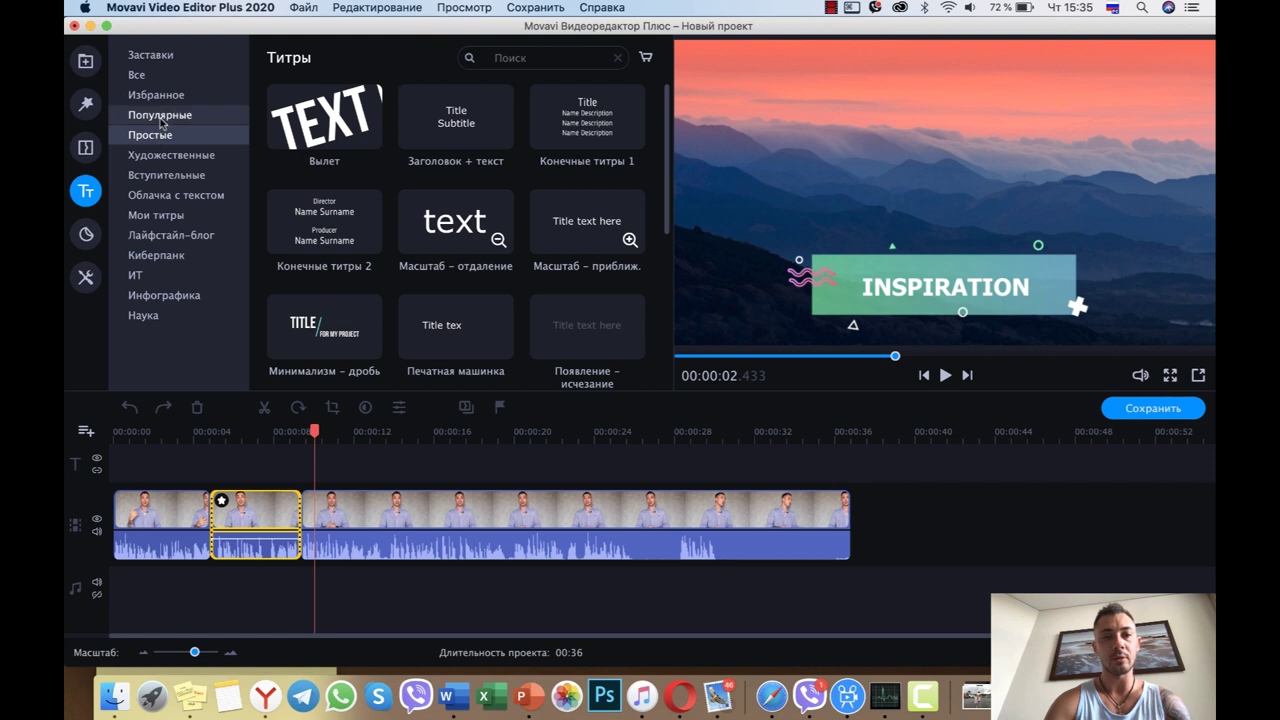
{"action": "left_click", "coordinate": [160, 97]}
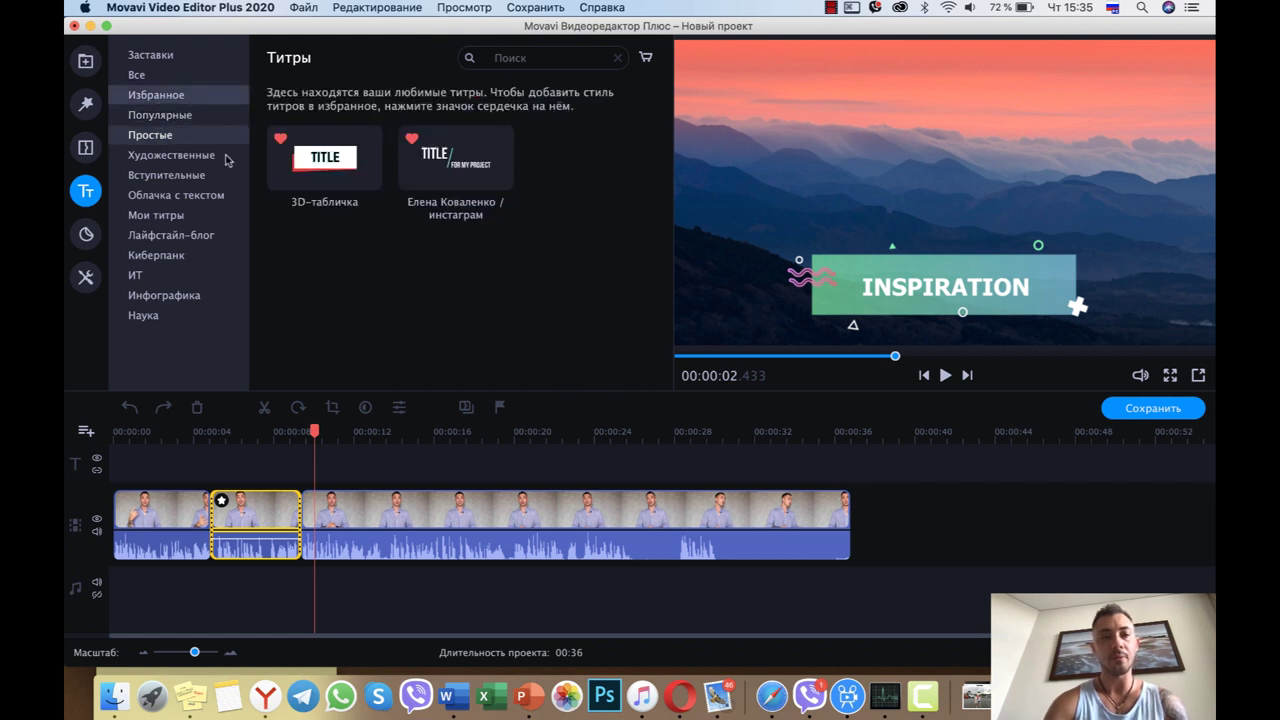
{"action": "left_click", "coordinate": [318, 165]}
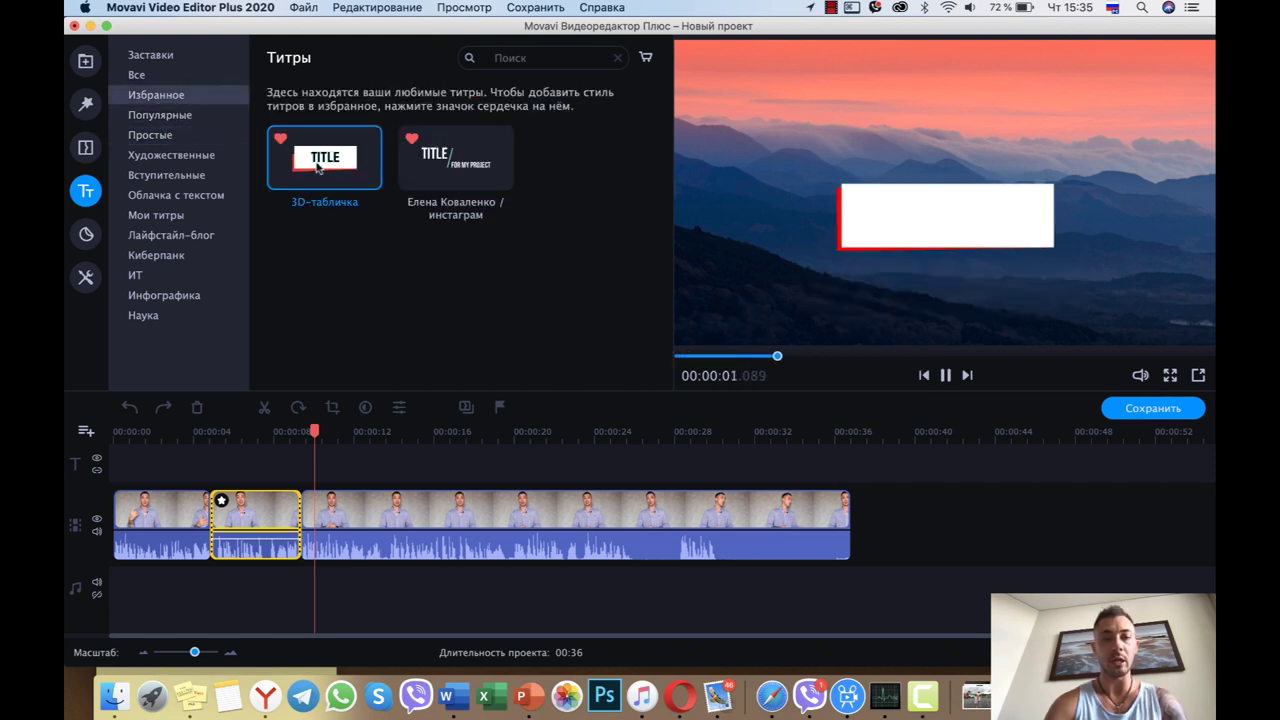
- Put 3D-табличка on the title track over the blurred clip, shorten it, and play it back
{"action": "left_click_drag", "start_coordinate": [314, 200], "coordinate": [218, 463]}
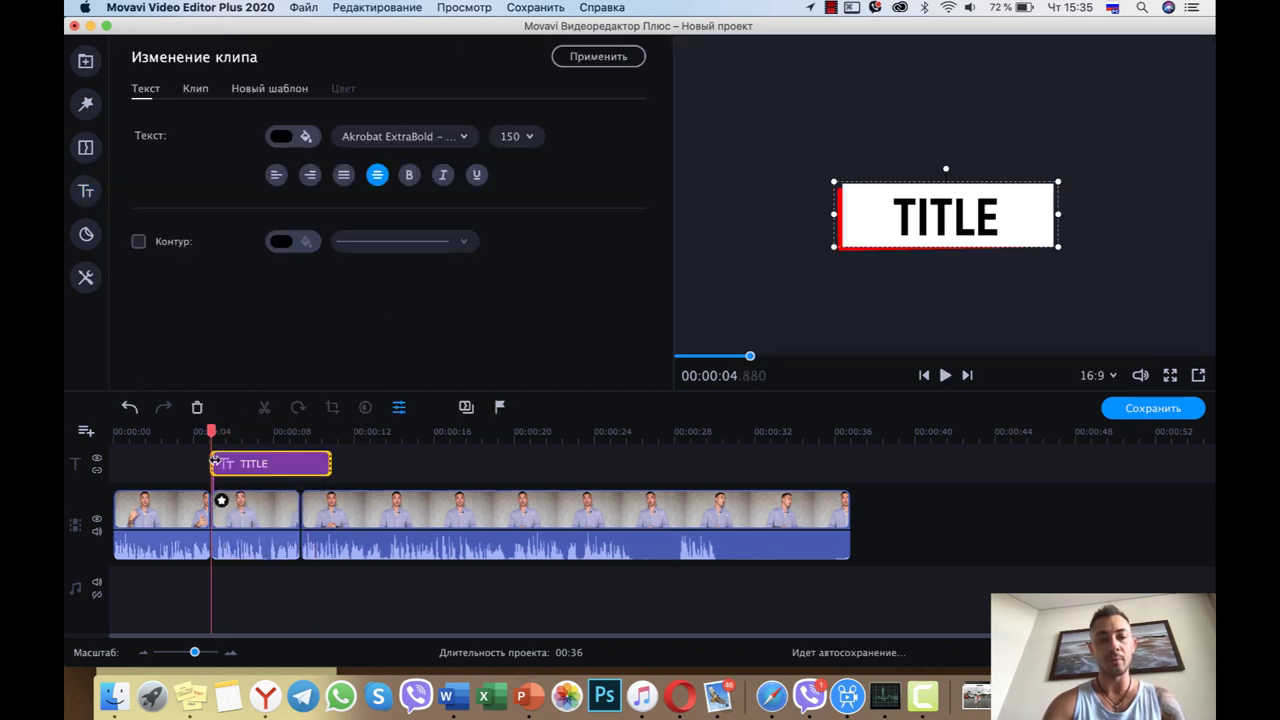
{"action": "left_click_drag", "start_coordinate": [329, 463], "coordinate": [307, 465]}
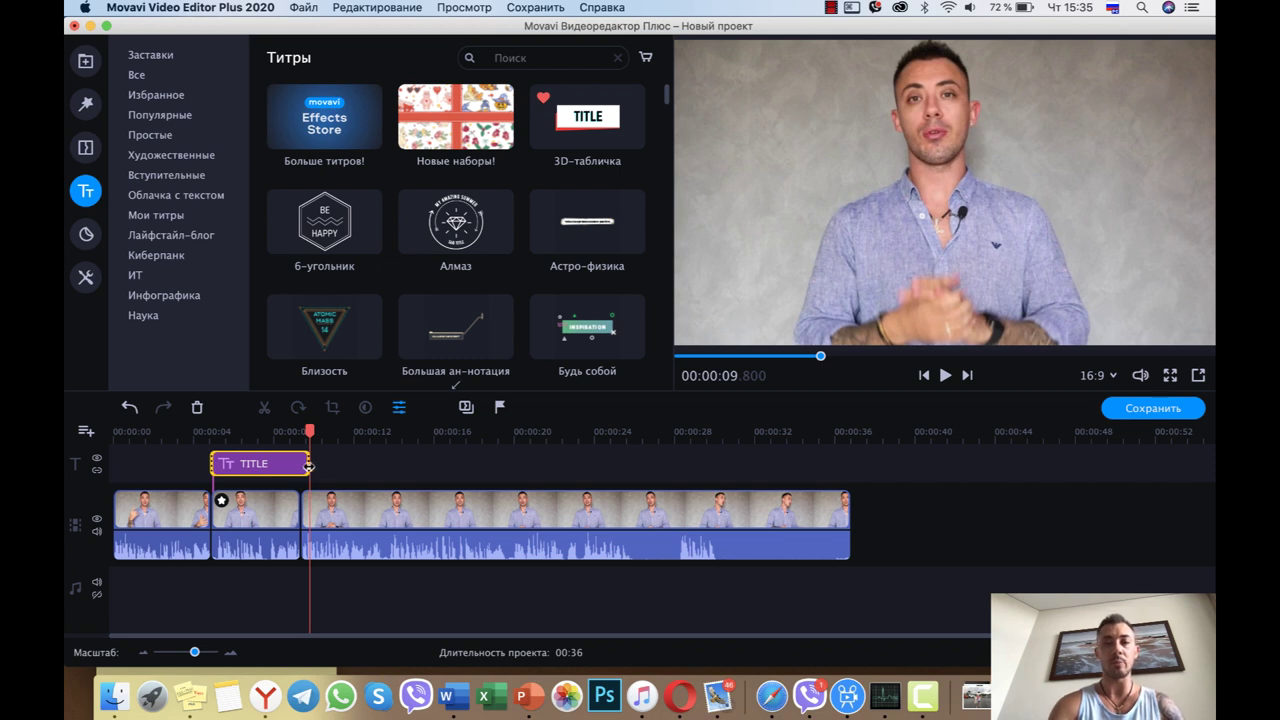
{"action": "left_click", "coordinate": [197, 433]}
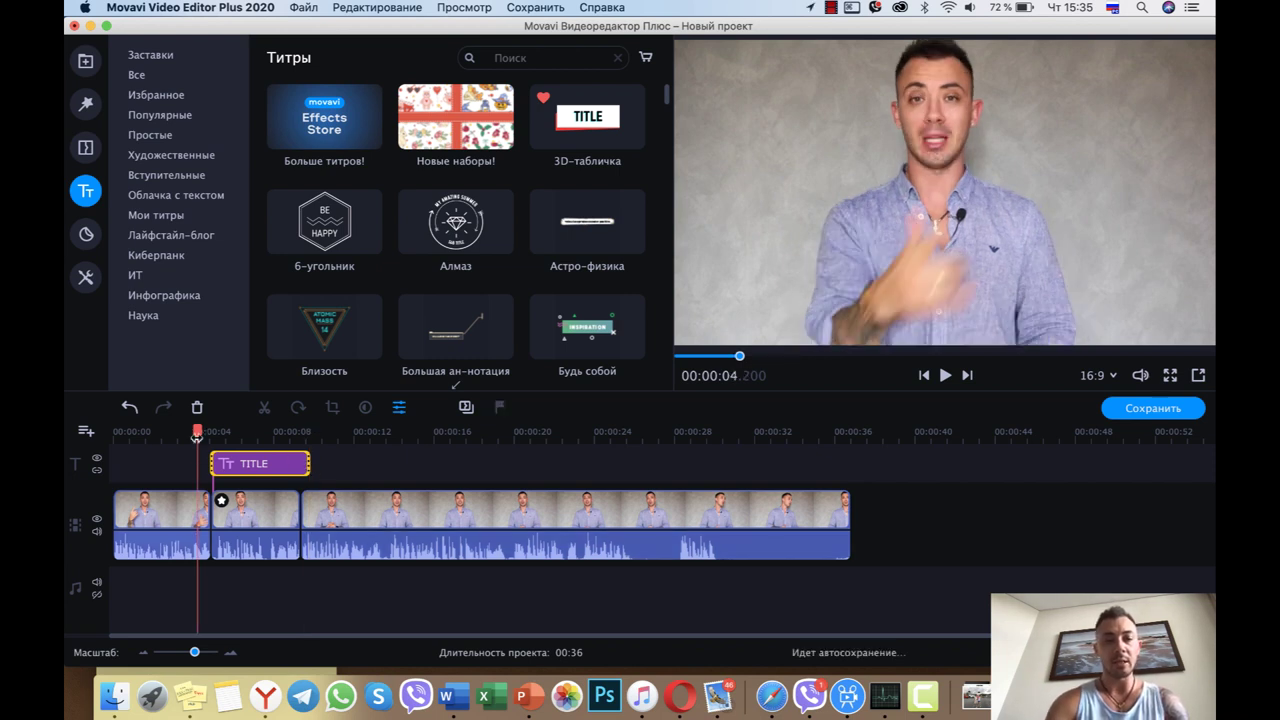
{"action": "key", "text": "space"}
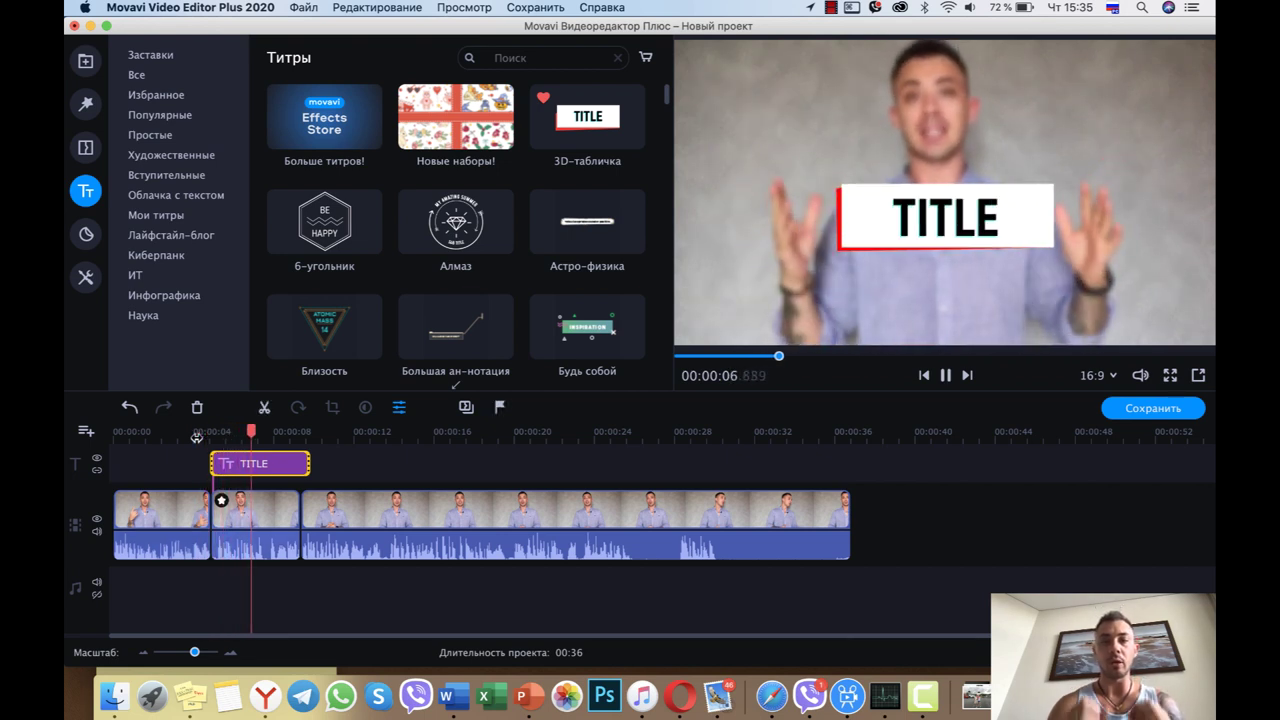
{"action": "key", "text": "space"}
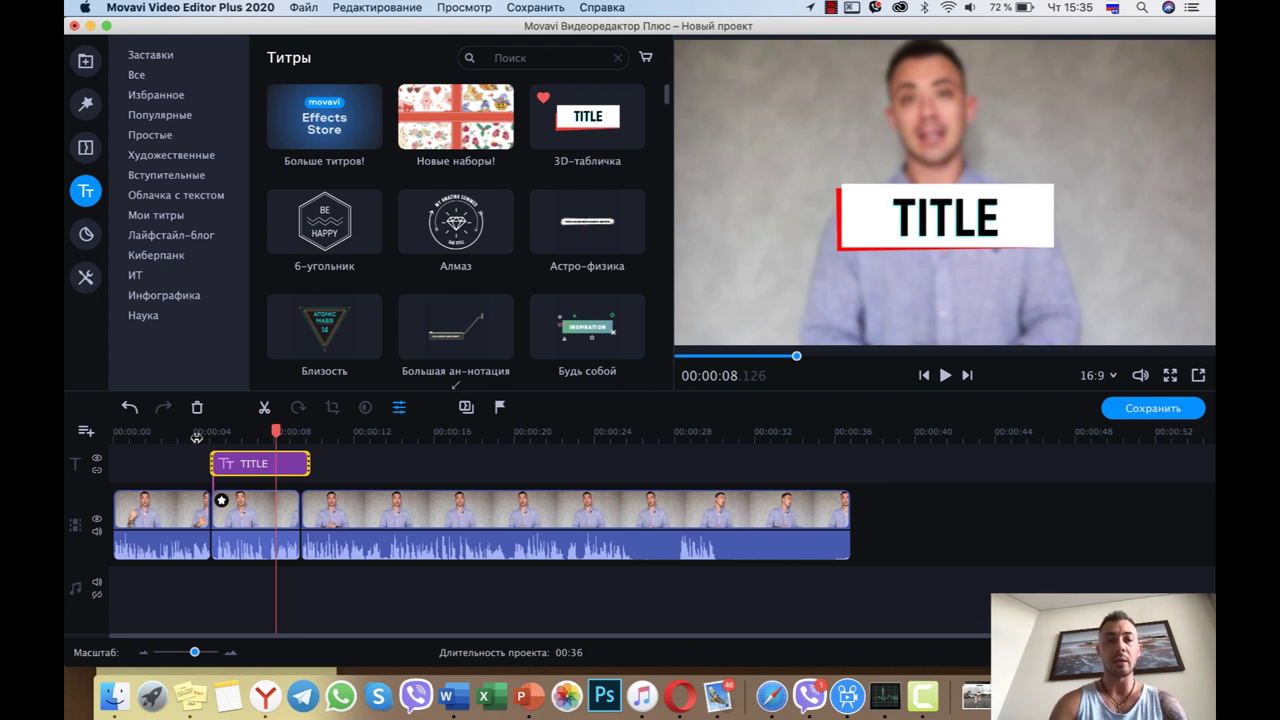
{"action": "left_click", "coordinate": [266, 465]}
- Open the title for editing, undo trial moves of its text and box, and reposition it
{"action": "double_click", "coordinate": [266, 465]}
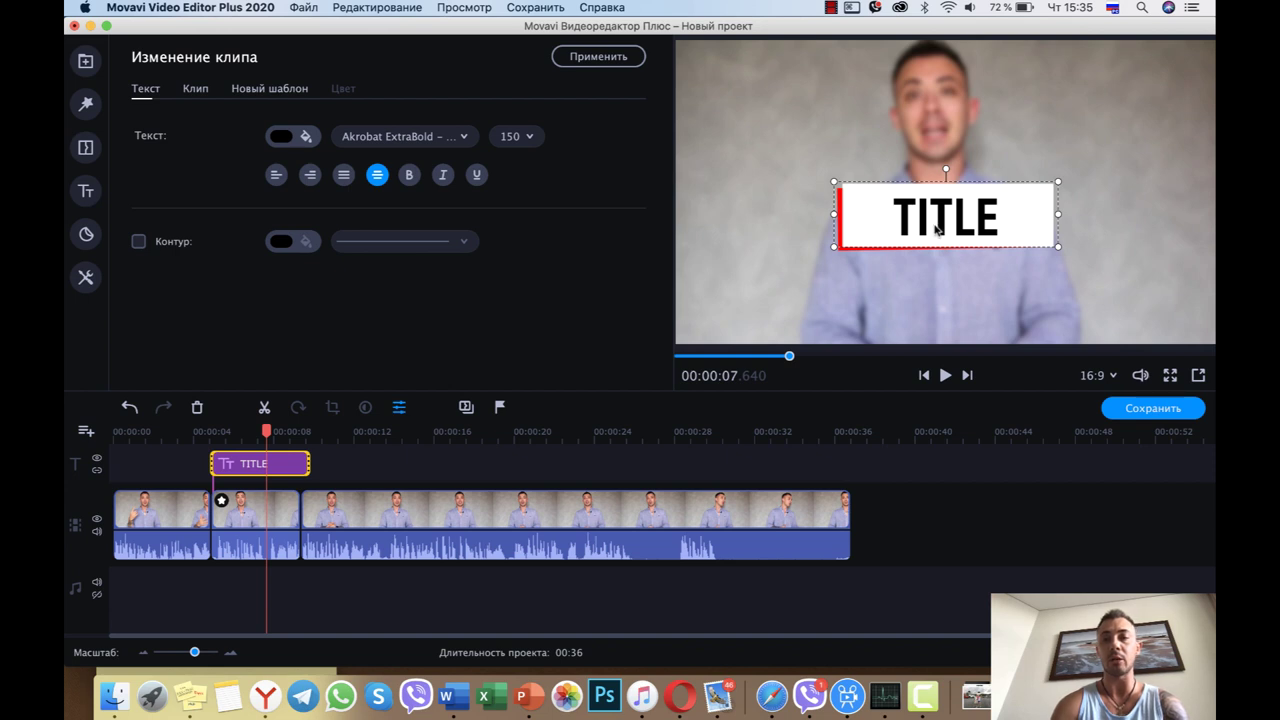
{"action": "left_click_drag", "start_coordinate": [872, 208], "coordinate": [930, 120]}
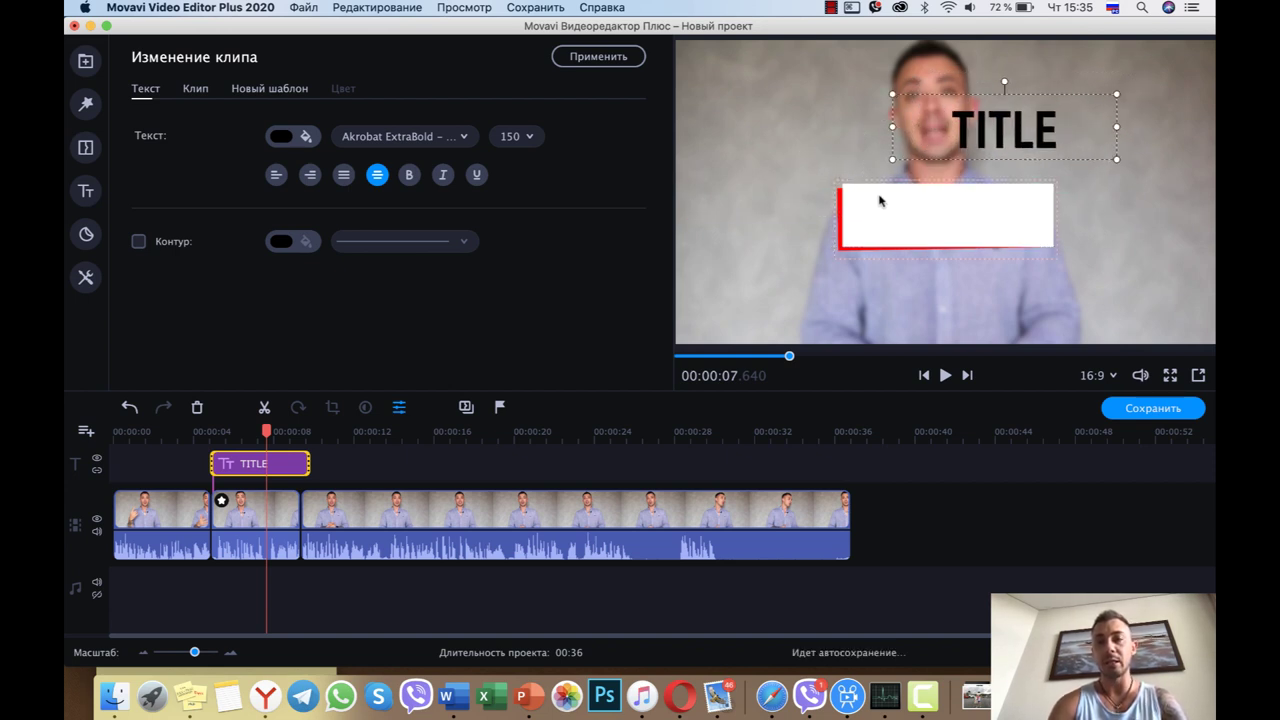
{"action": "mouse_move", "coordinate": [880, 201]}
{"action": "left_mouse_down"}
{"action": "mouse_move", "coordinate": [791, 137]}
{"action": "mouse_move", "coordinate": [922, 222]}
{"action": "mouse_move", "coordinate": [877, 189]}
{"action": "left_mouse_up"}
{"action": "key", "text": "super+z"}
{"action": "key", "text": "super+z"}
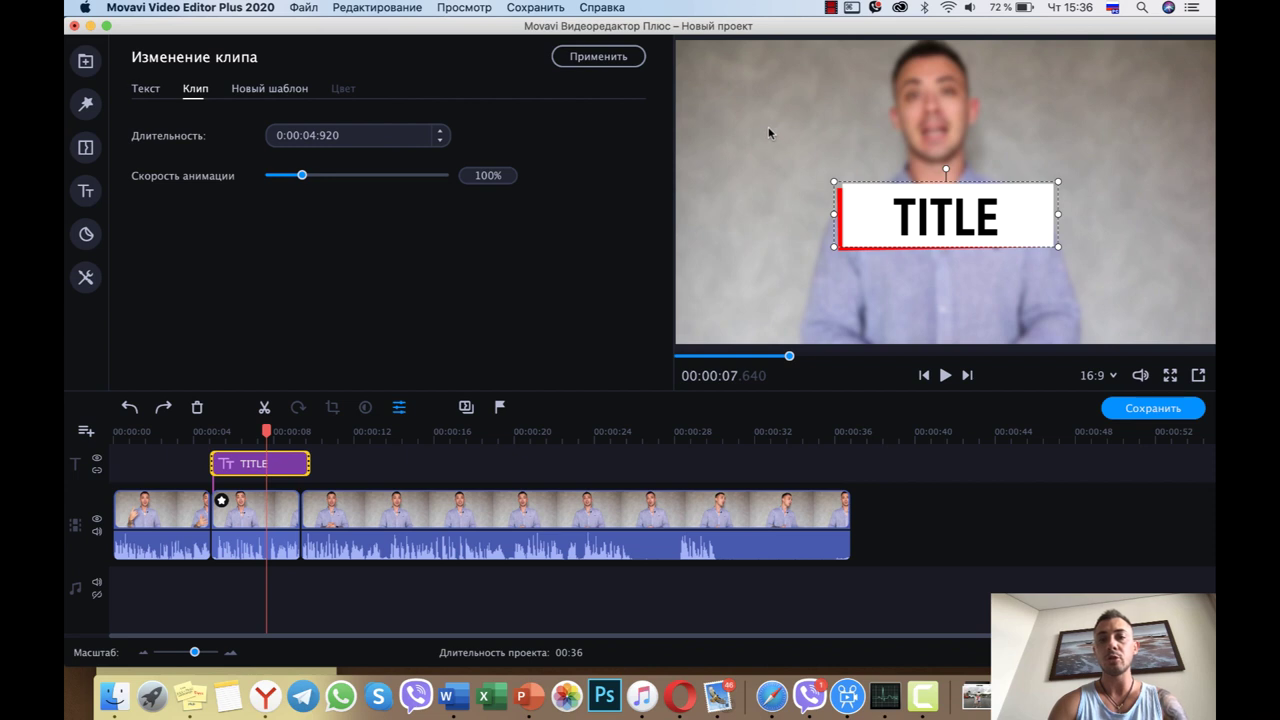
{"action": "key", "text": "super+z"}
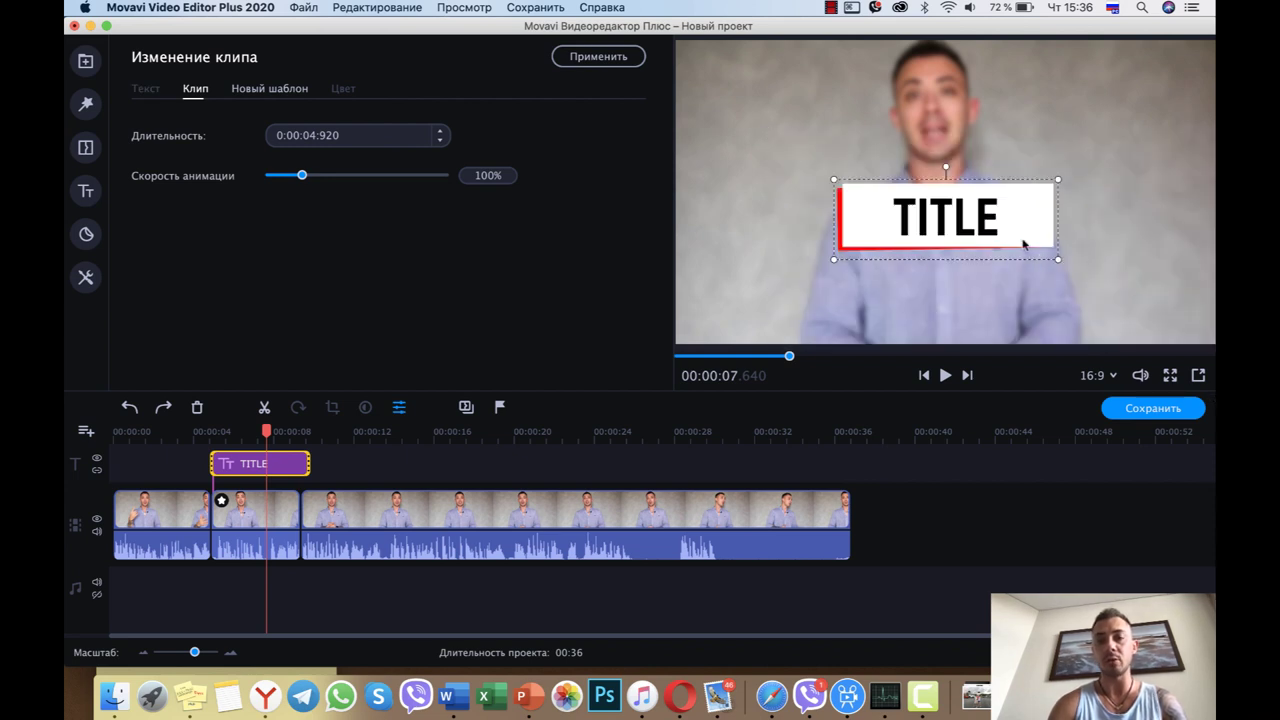
{"action": "mouse_move", "coordinate": [1022, 243]}
{"action": "left_mouse_down"}
{"action": "mouse_move", "coordinate": [957, 202]}
{"action": "mouse_move", "coordinate": [1009, 188]}
{"action": "mouse_move", "coordinate": [1018, 243]}
{"action": "mouse_move", "coordinate": [1022, 231]}
{"action": "left_mouse_up"}
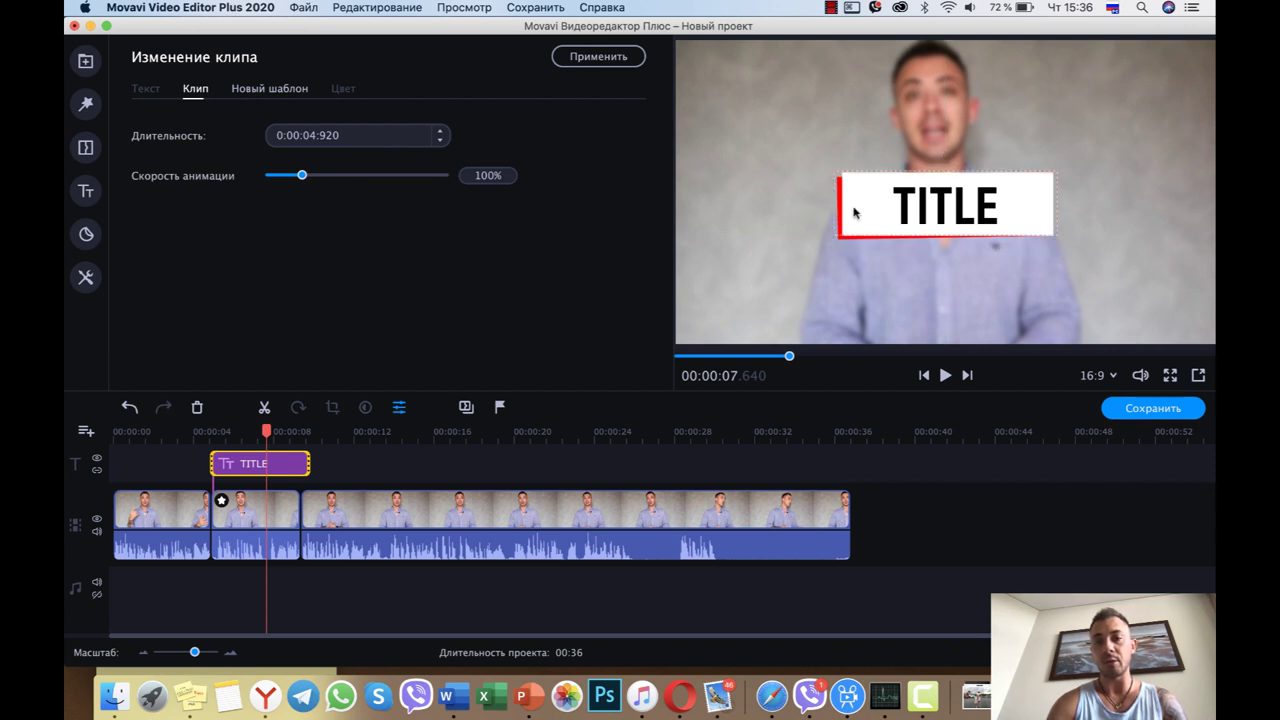
- Widen the white and red banner and put the TITLE text at its left end
{"action": "left_click", "coordinate": [846, 208]}
{"action": "left_click_drag", "start_coordinate": [835, 201], "coordinate": [948, 138]}
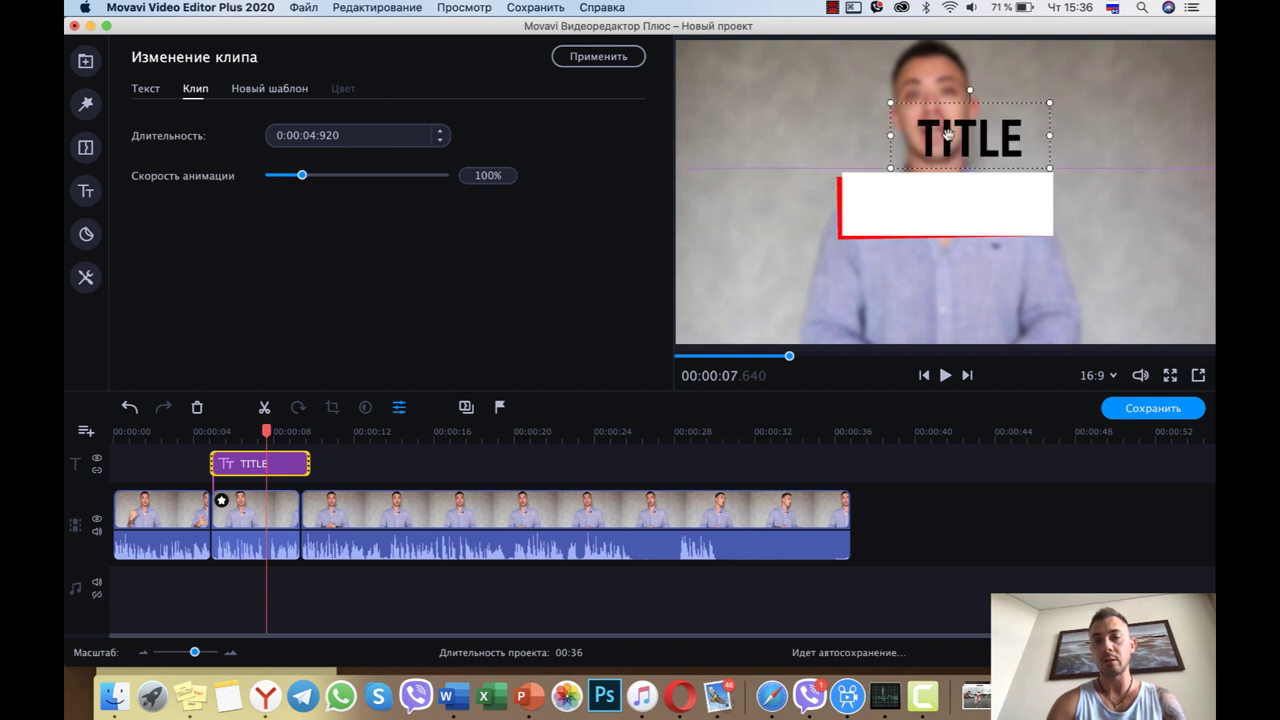
{"action": "left_click", "coordinate": [930, 189]}
{"action": "mouse_move", "coordinate": [834, 208]}
{"action": "left_mouse_down"}
{"action": "mouse_move", "coordinate": [745, 213]}
{"action": "mouse_move", "coordinate": [830, 220]}
{"action": "left_mouse_up"}
{"action": "left_click_drag", "start_coordinate": [952, 152], "coordinate": [850, 218]}
- Type 'Как монтировать видео' over TITLE and widen the text box so the heading reflows
{"action": "double_click", "coordinate": [850, 216]}
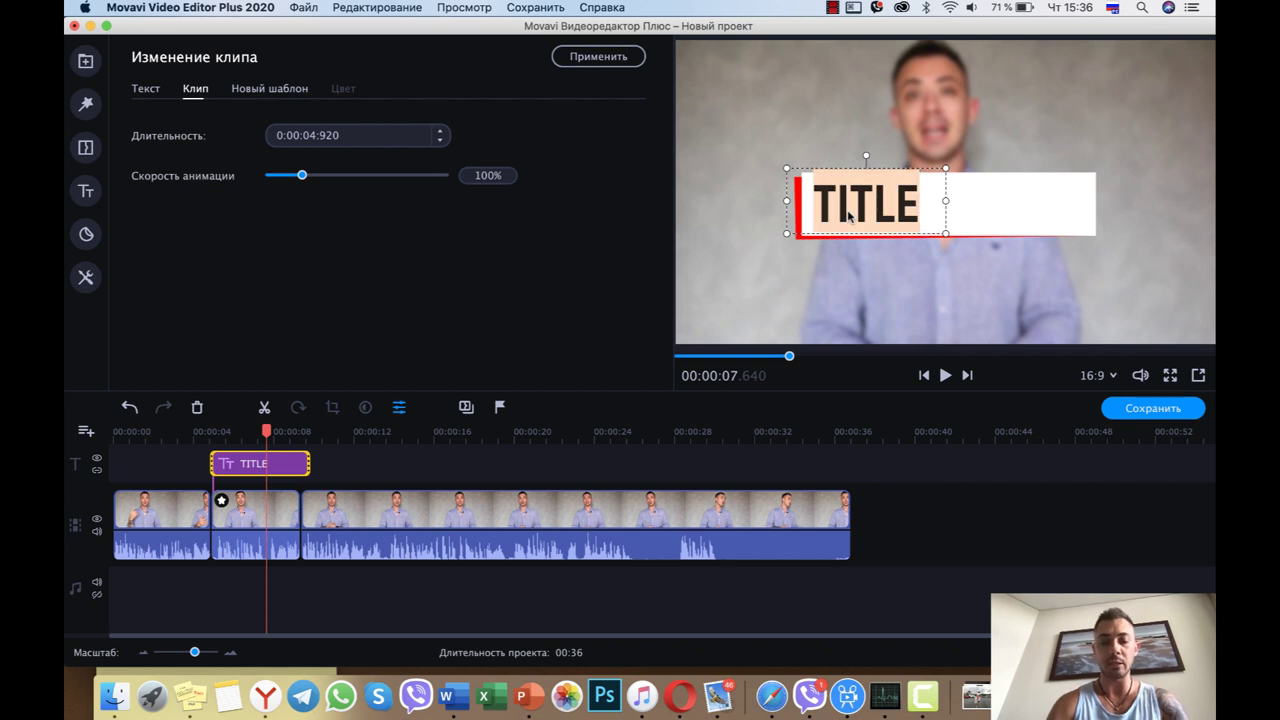
{"action": "type", "text": "коак"}
{"action": "key", "text": "BackSpace"}
{"action": "key", "text": "BackSpace"}
{"action": "key", "text": "BackSpace"}
{"action": "key", "text": "BackSpace"}
{"action": "type", "text": "К"}
{"action": "key", "text": "BackSpace"}
{"action": "type", "text": "Как монтир"}
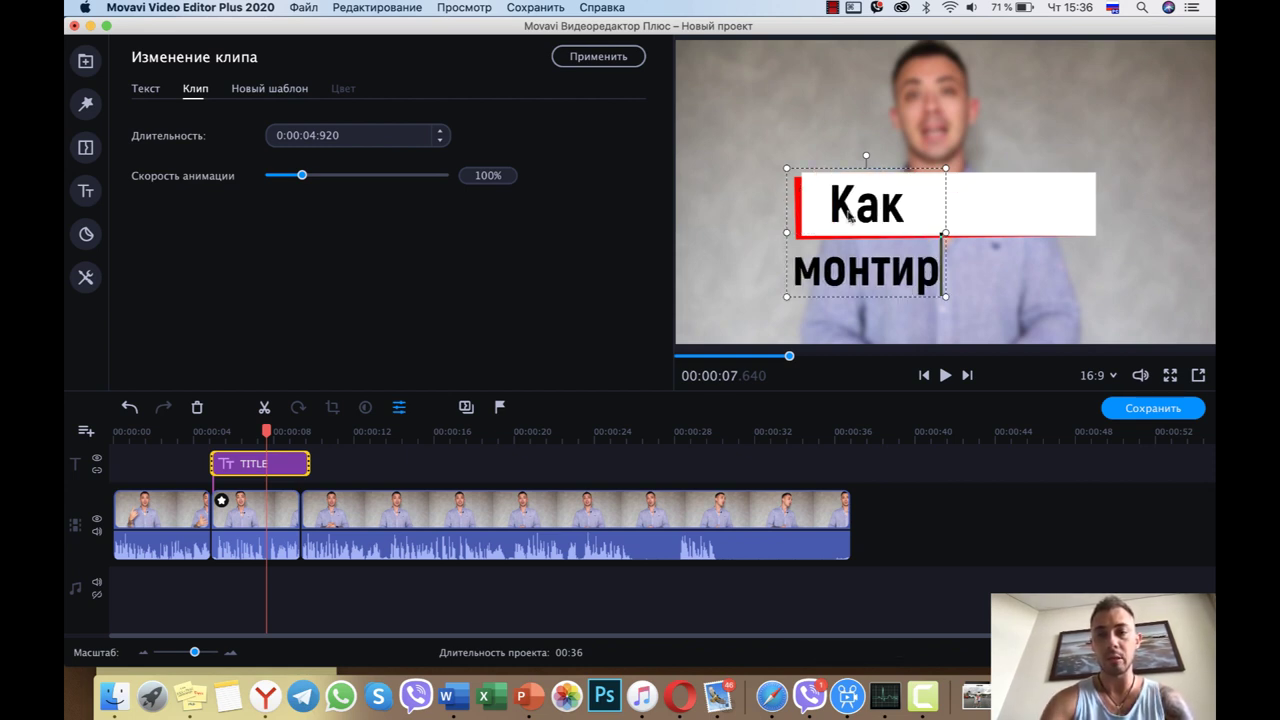
{"action": "type", "text": "овать"}
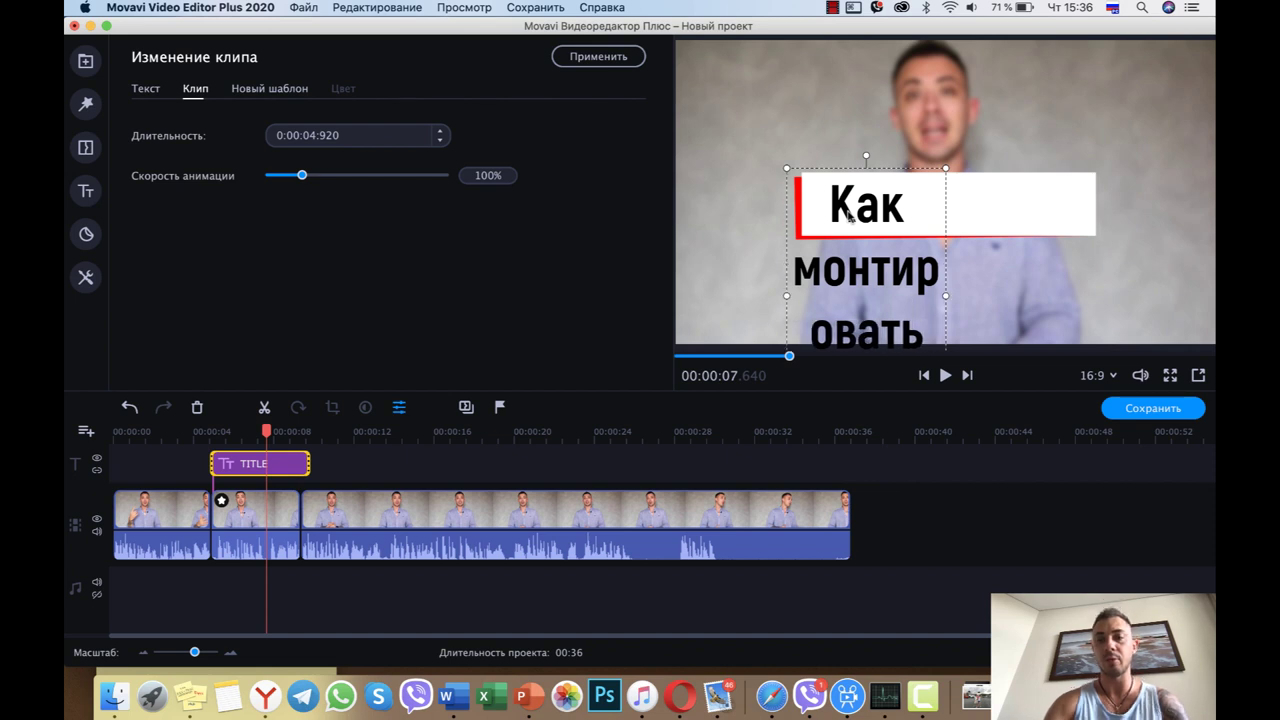
{"action": "left_click_drag", "start_coordinate": [946, 300], "coordinate": [1146, 287]}
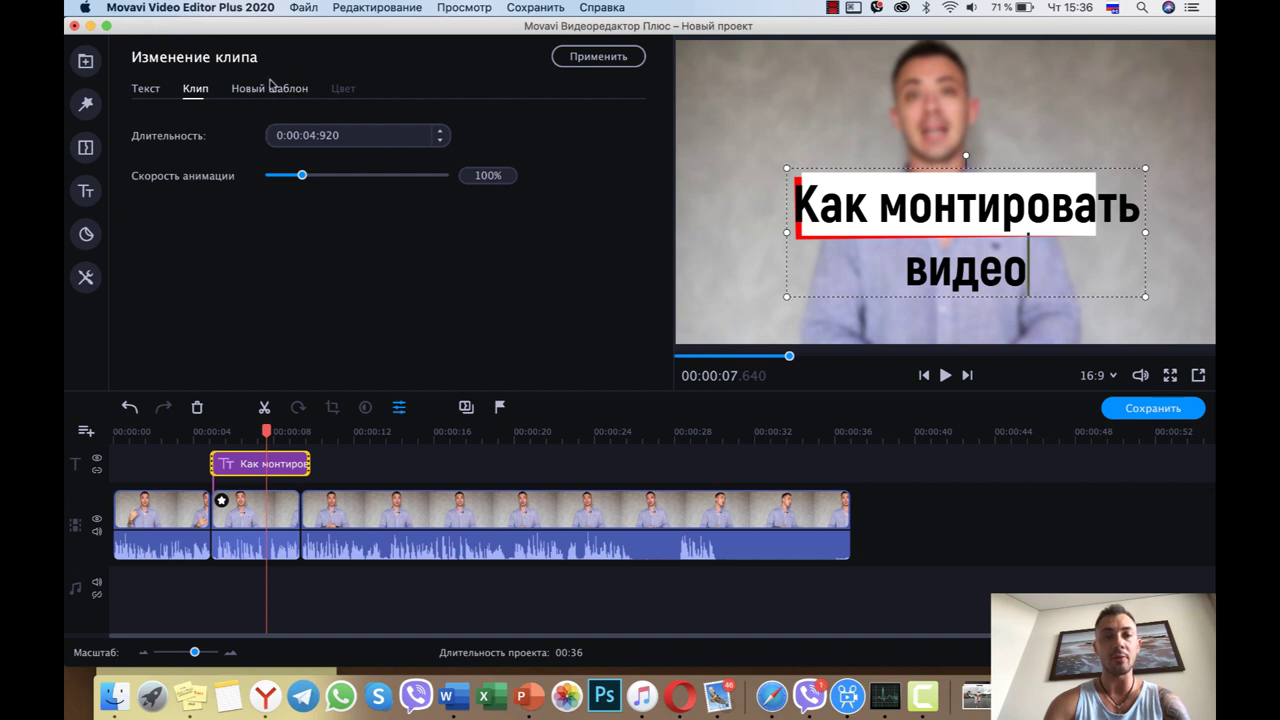
{"action": "left_click", "coordinate": [145, 89]}
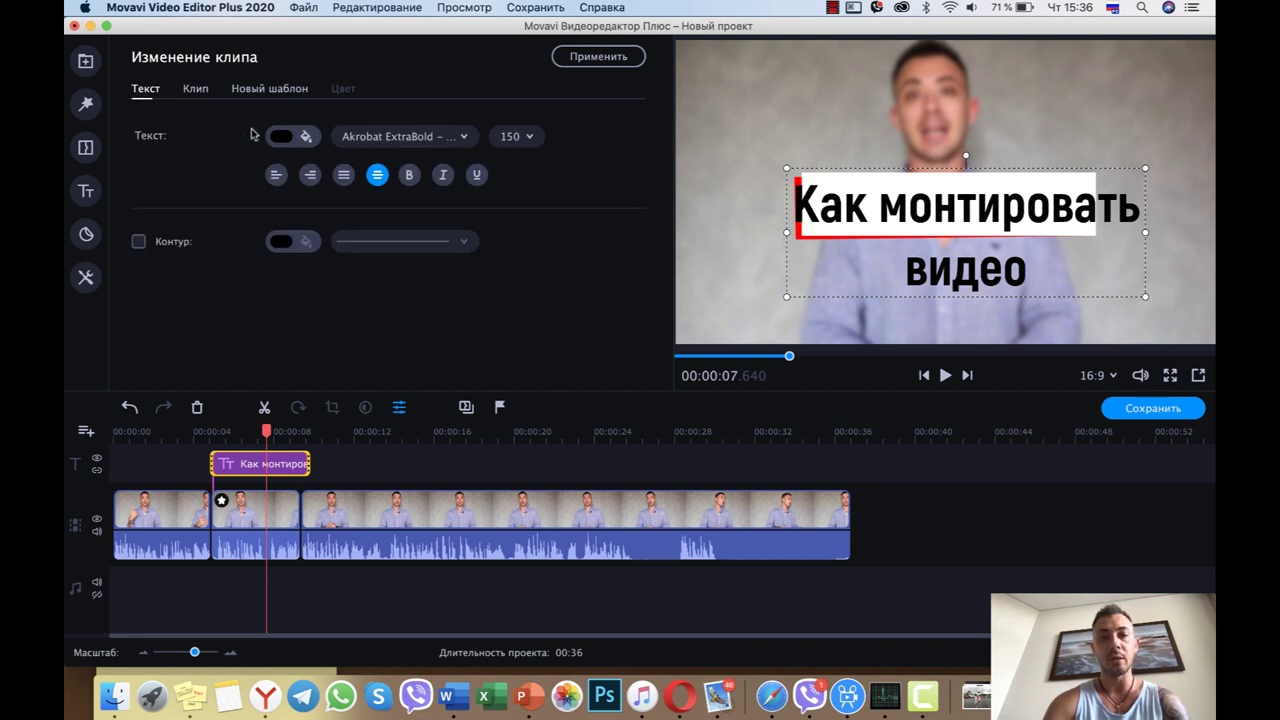
- Set the heading font size to 100
{"action": "left_click", "coordinate": [513, 136]}
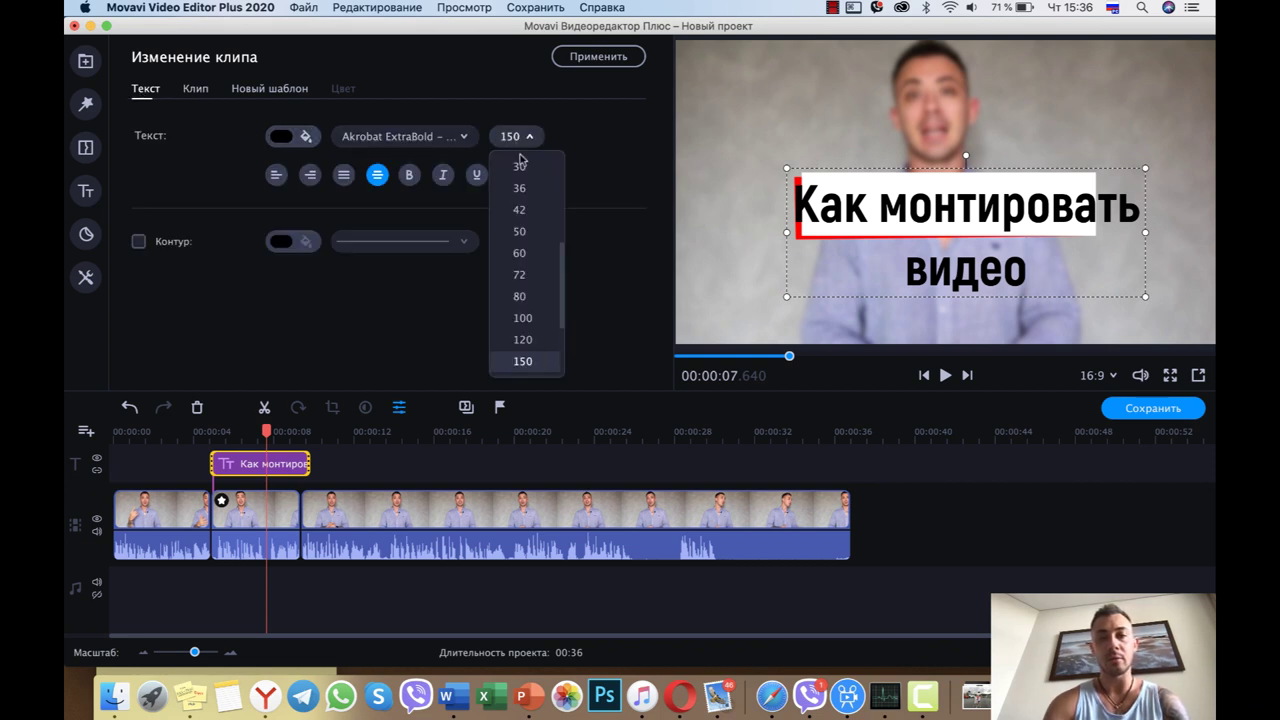
{"action": "left_click", "coordinate": [527, 300]}
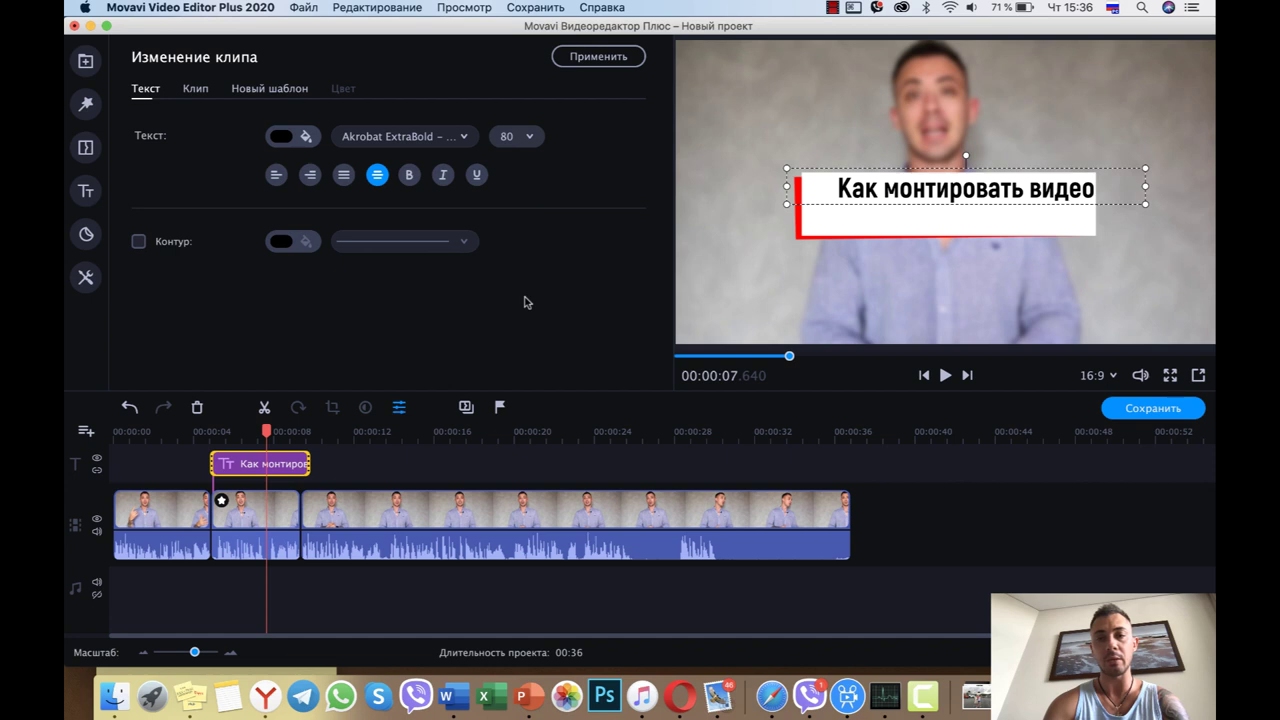
{"action": "left_click", "coordinate": [530, 138]}
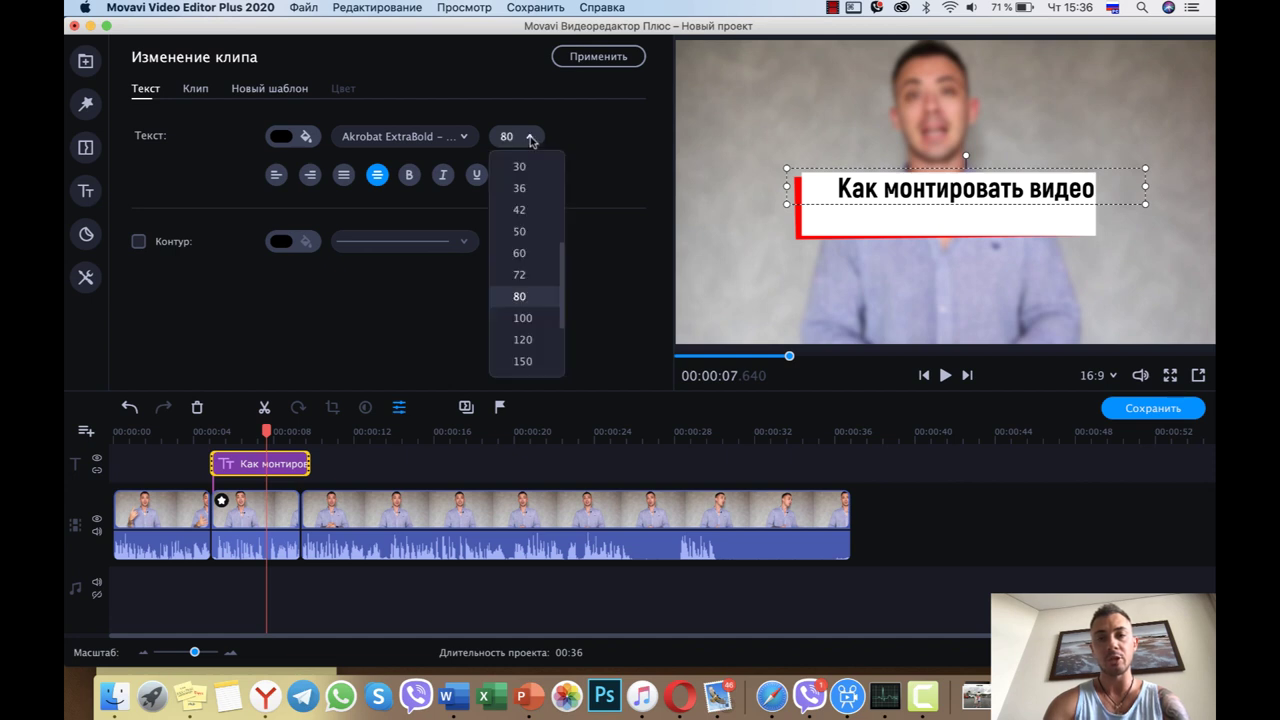
{"action": "left_click", "coordinate": [527, 322]}
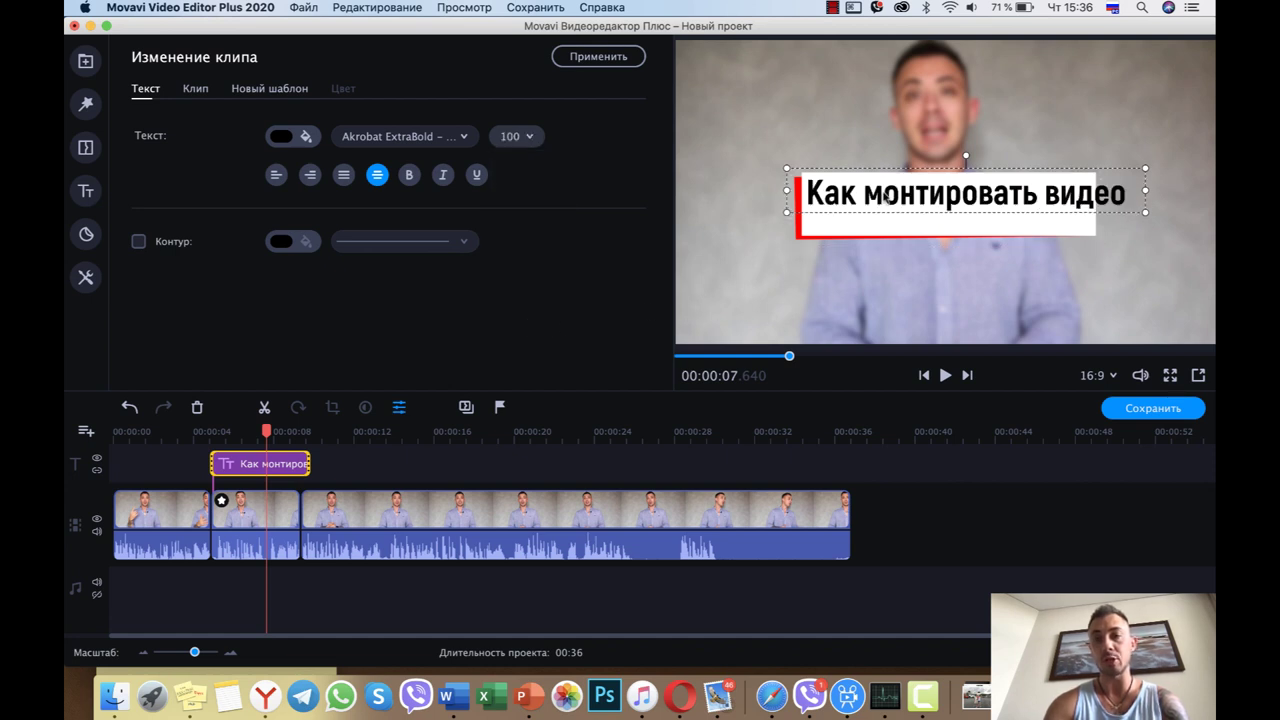
- Widen the banner leftward, move the heading back inside, and shift the whole title right
{"action": "left_click_drag", "start_coordinate": [864, 190], "coordinate": [872, 143]}
{"action": "left_click", "coordinate": [860, 144]}
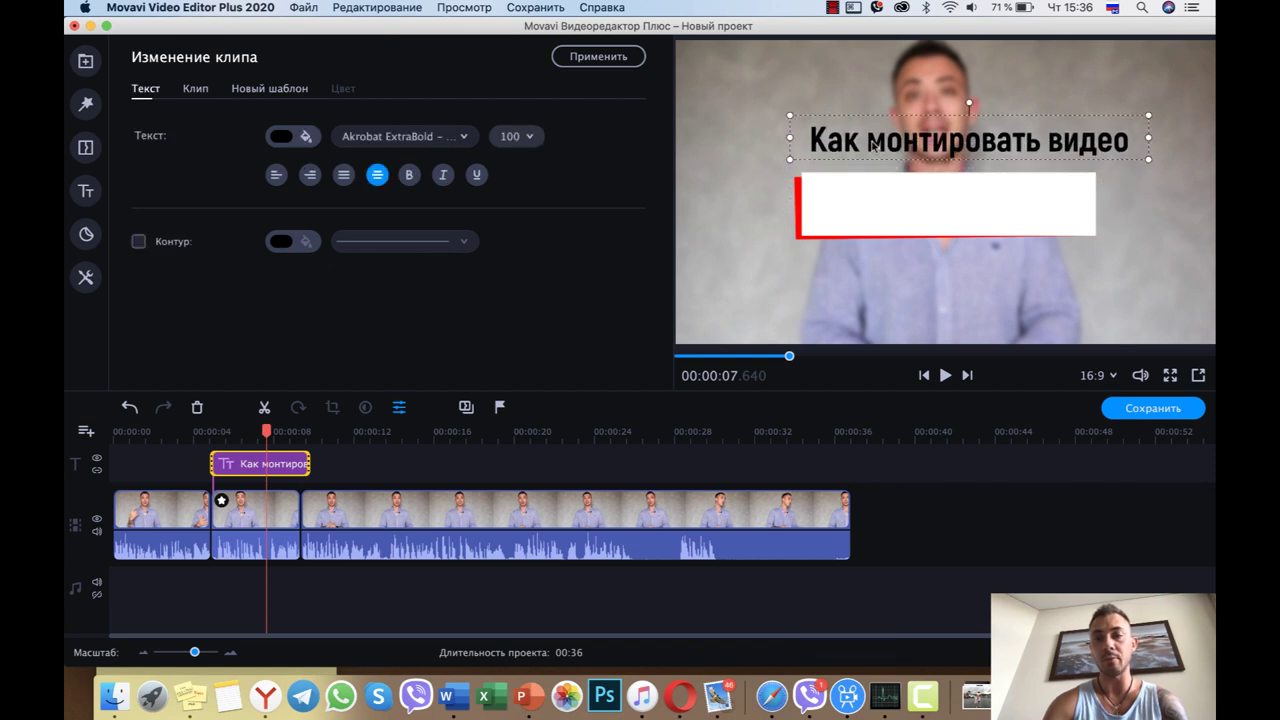
{"action": "left_click", "coordinate": [866, 220]}
{"action": "left_click_drag", "start_coordinate": [791, 210], "coordinate": [726, 212]}
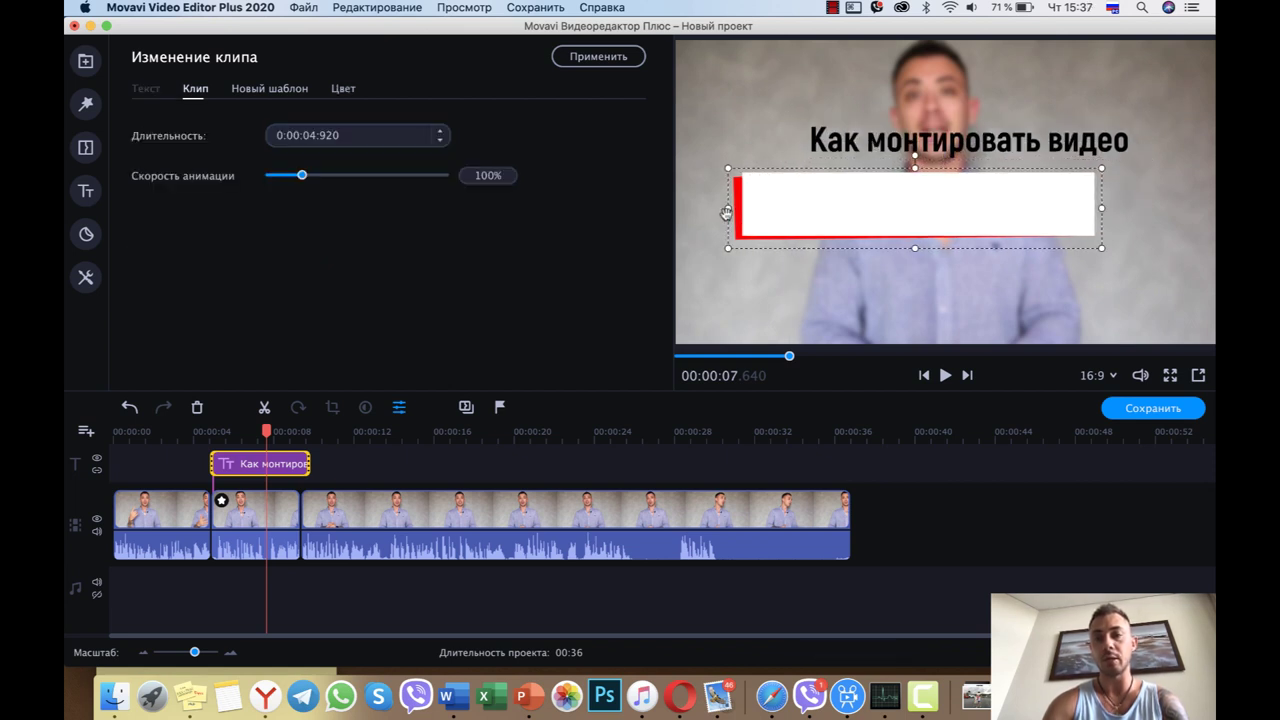
{"action": "left_click_drag", "start_coordinate": [873, 145], "coordinate": [824, 207]}
{"action": "left_click", "coordinate": [768, 150]}
{"action": "left_click", "coordinate": [1095, 238]}
{"action": "left_click_drag", "start_coordinate": [1082, 247], "coordinate": [1115, 248]}
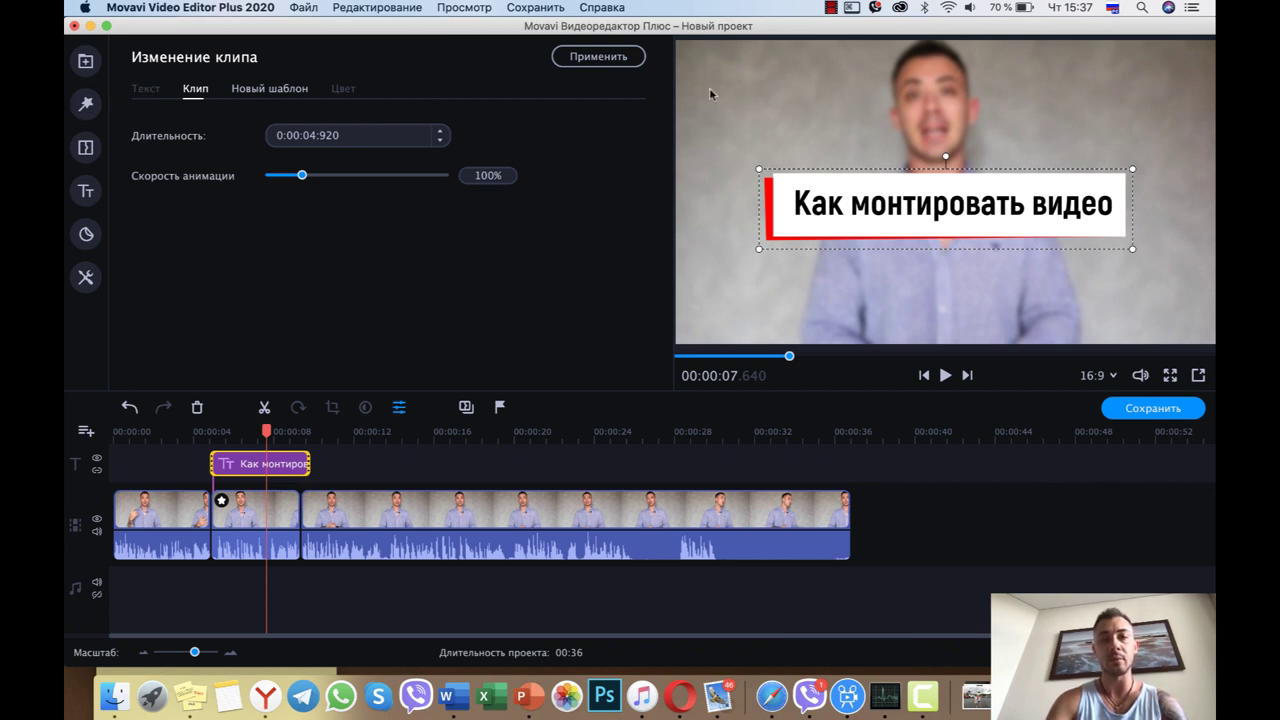
{"action": "left_click", "coordinate": [862, 214]}
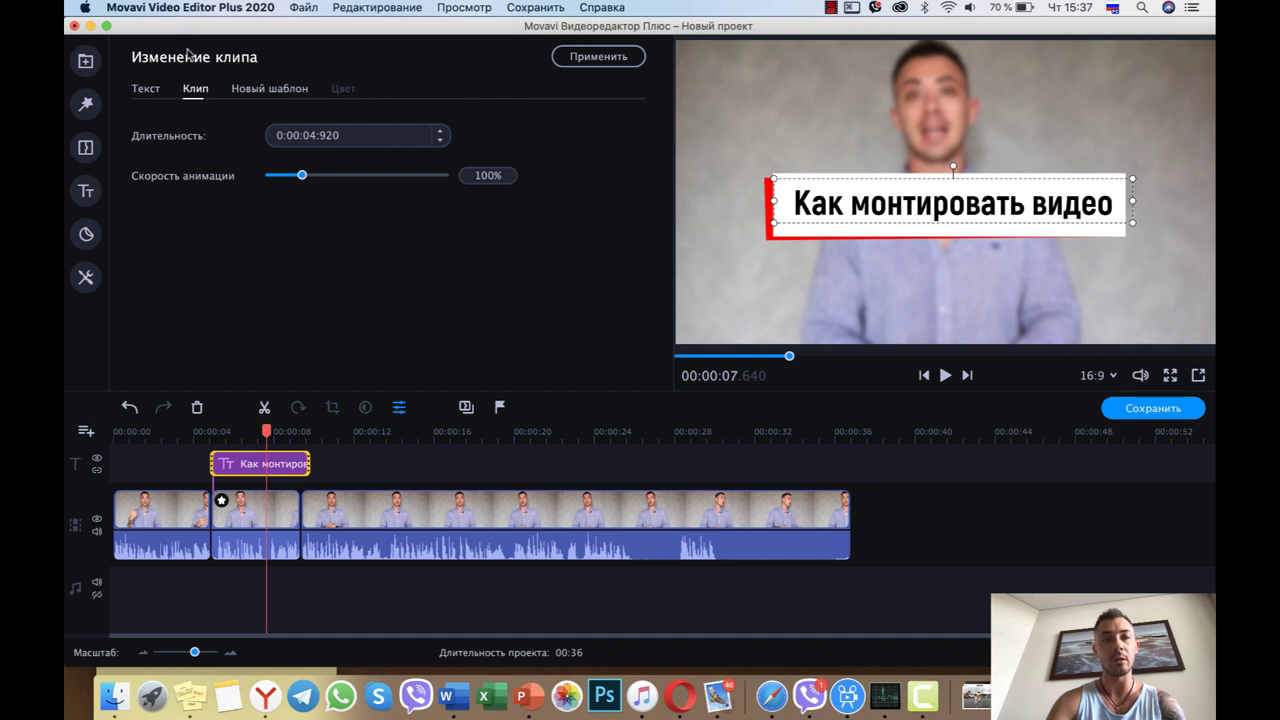
{"action": "left_click", "coordinate": [149, 88]}
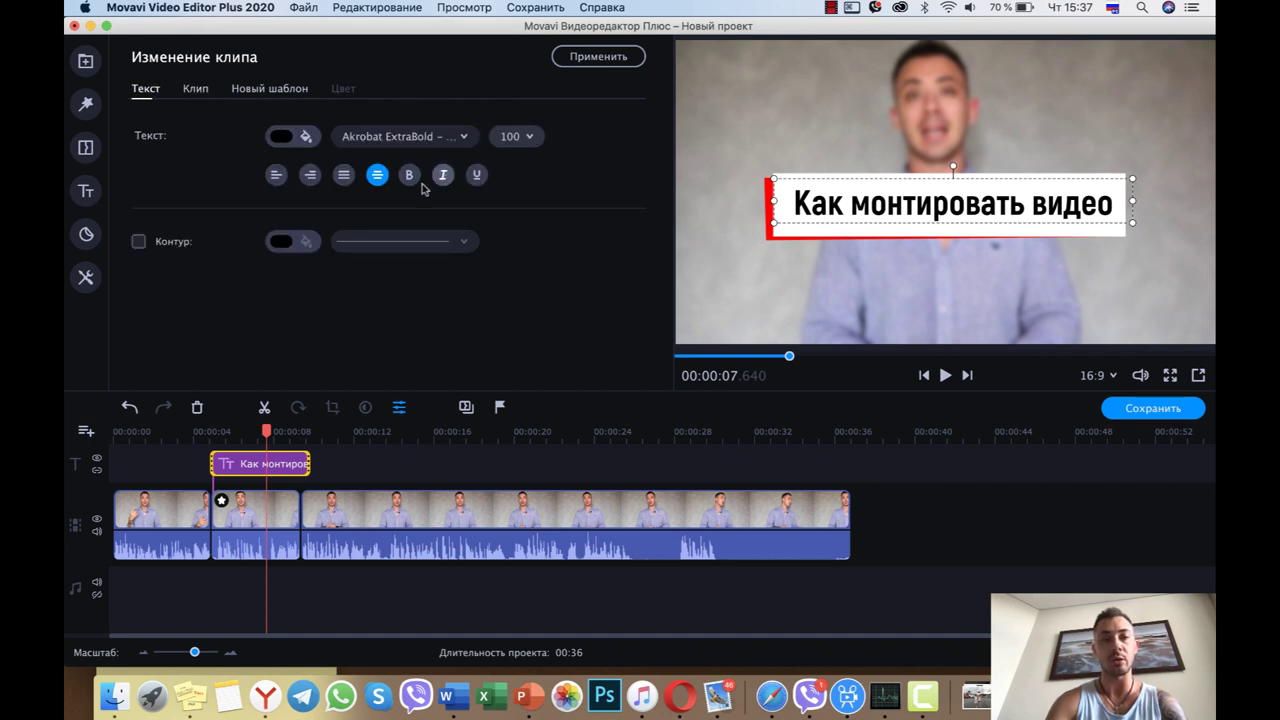
{"action": "left_click", "coordinate": [458, 138]}
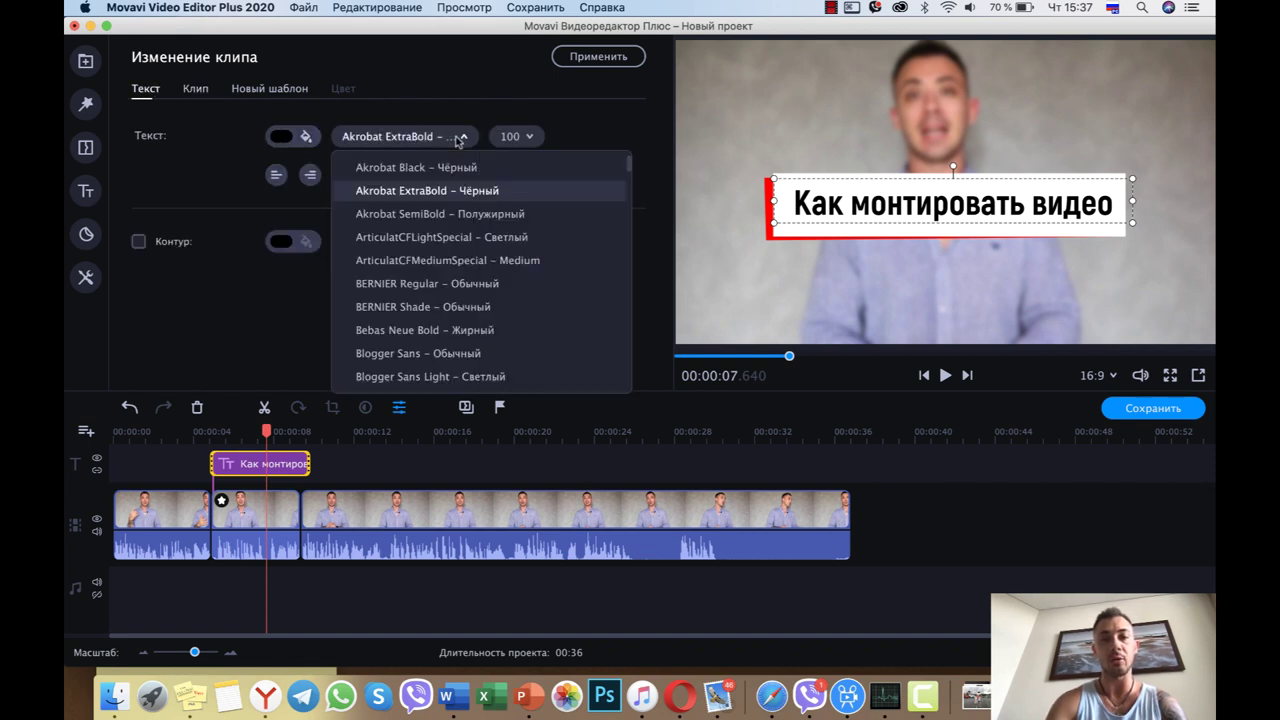
{"action": "left_click", "coordinate": [513, 90]}
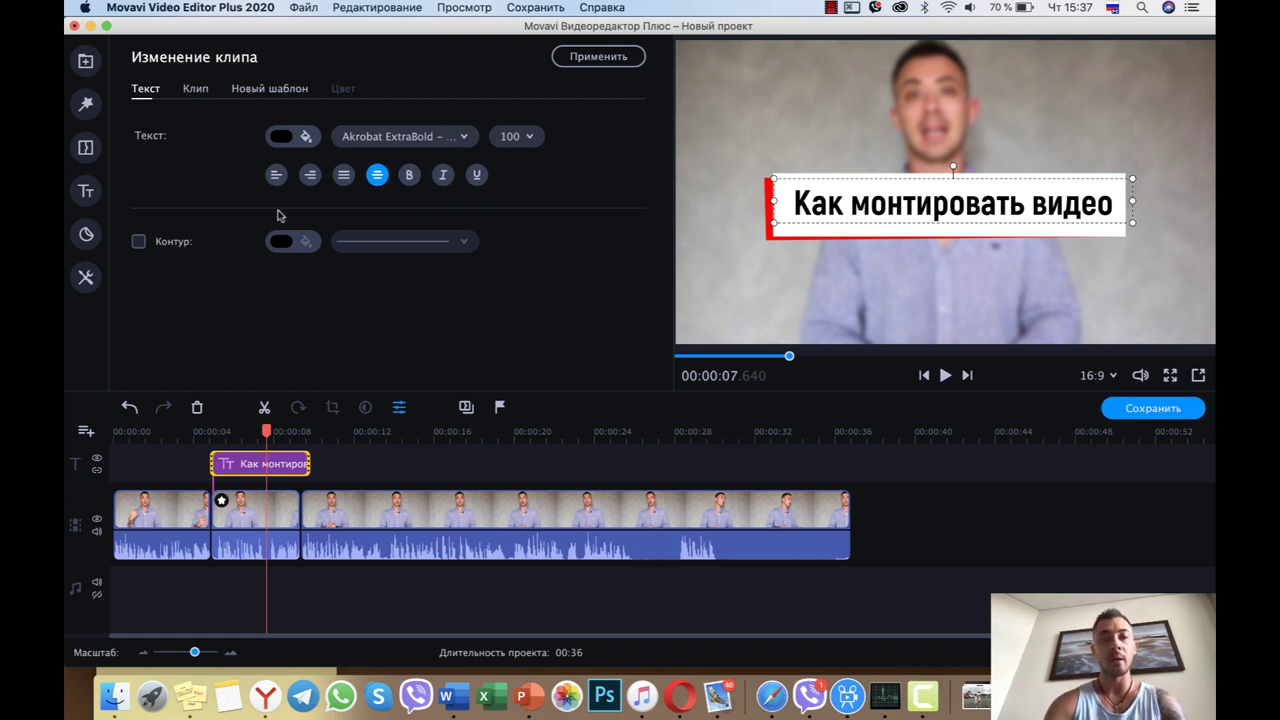
{"action": "left_click", "coordinate": [139, 242]}
{"action": "left_click", "coordinate": [298, 243]}
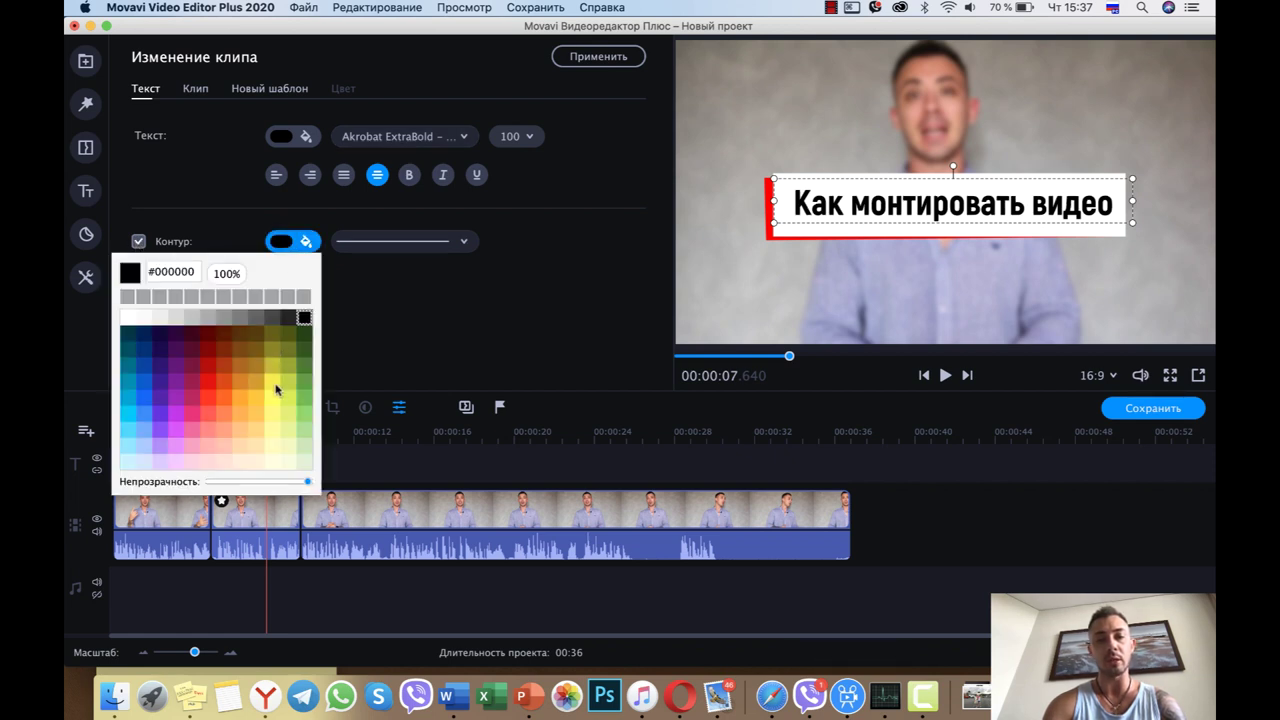
{"action": "left_click", "coordinate": [273, 383]}
{"action": "left_click", "coordinate": [190, 384]}
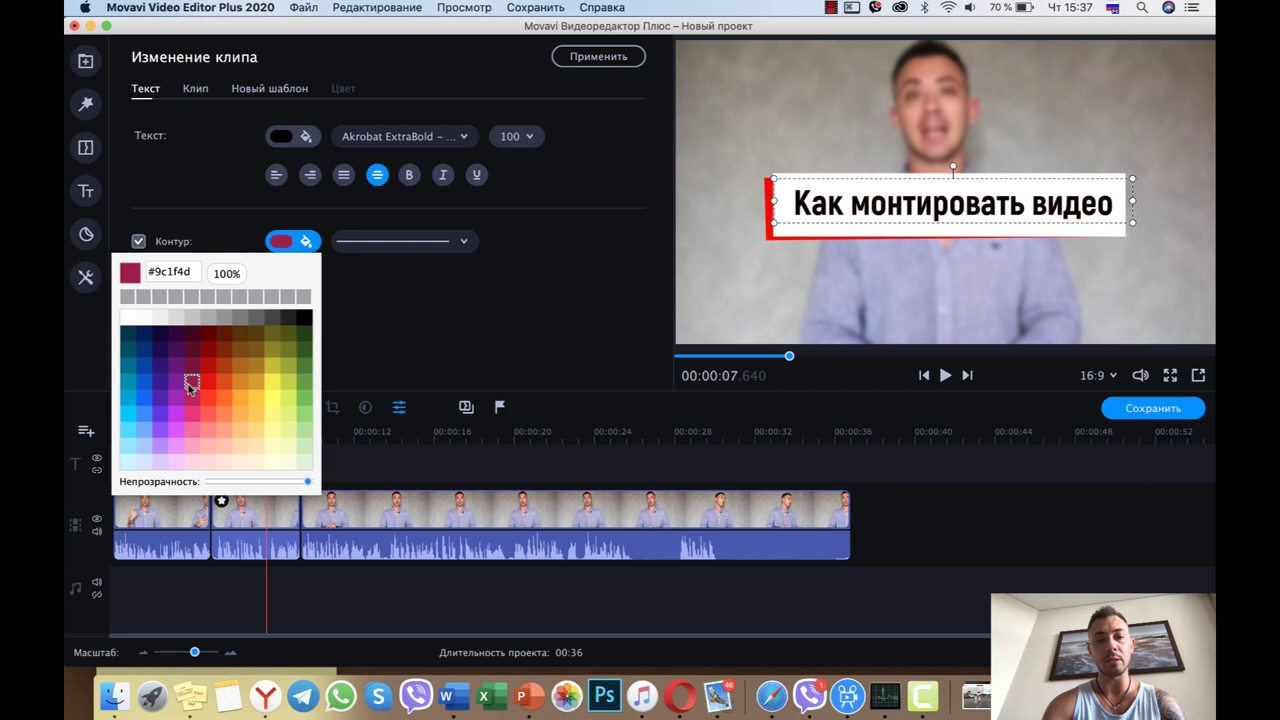
{"action": "left_click", "coordinate": [145, 350]}
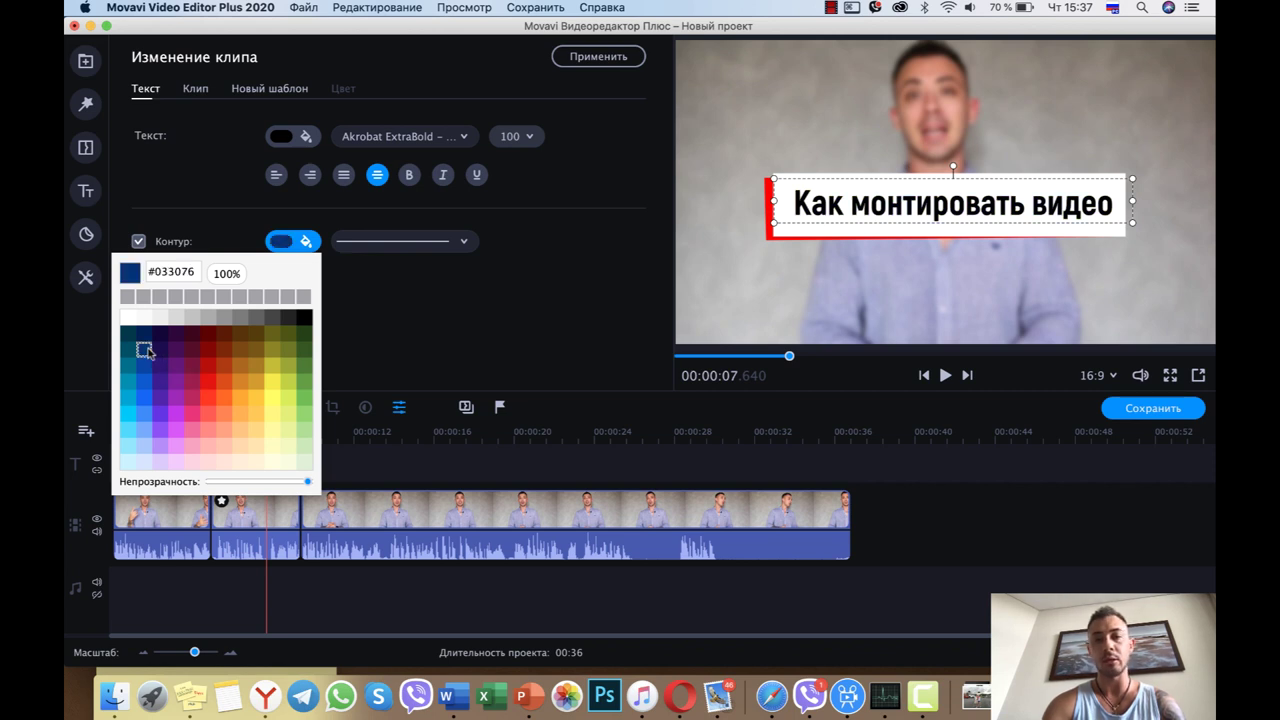
{"action": "left_click", "coordinate": [160, 383]}
{"action": "left_click", "coordinate": [205, 386]}
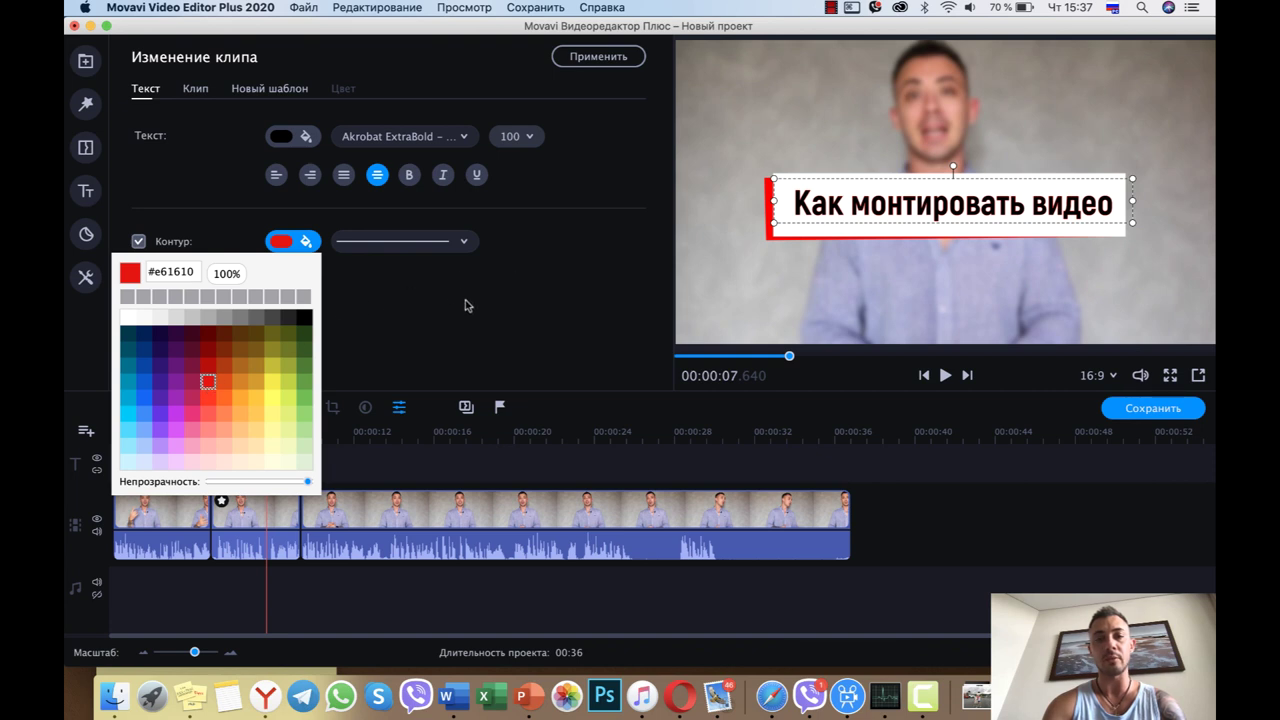
{"action": "left_click", "coordinate": [238, 243]}
{"action": "left_click", "coordinate": [139, 241]}
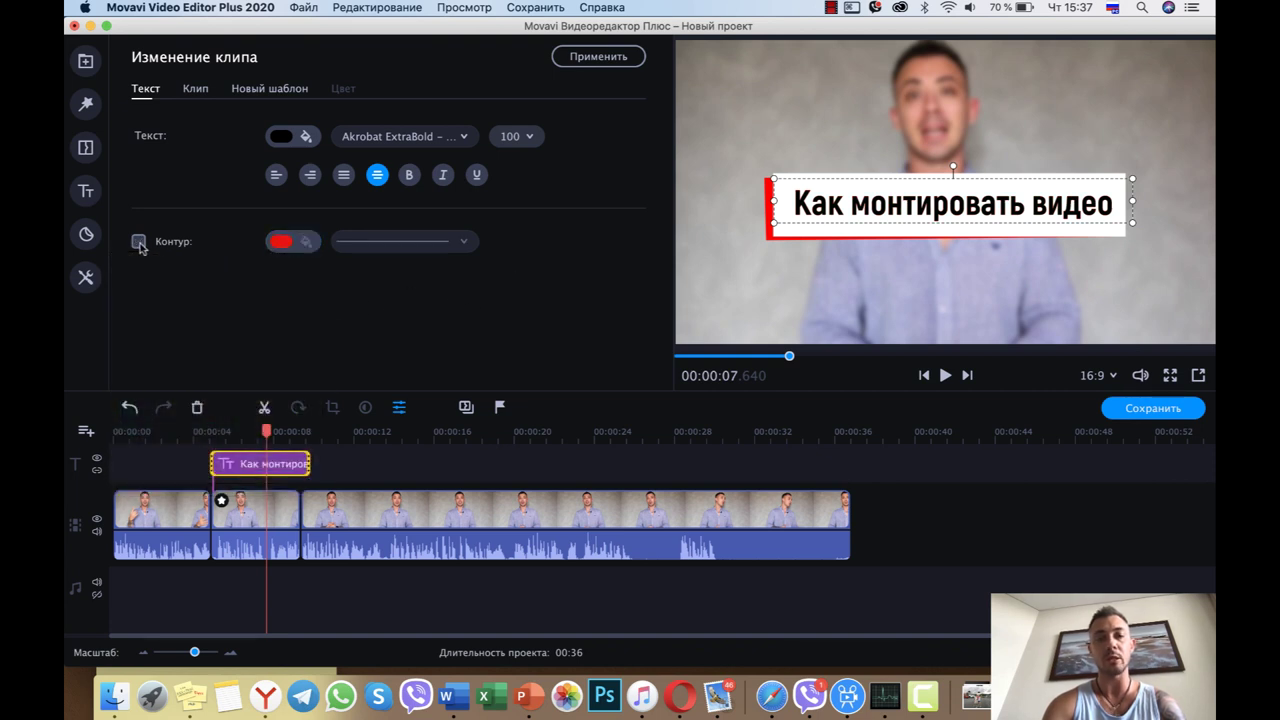
{"action": "left_click", "coordinate": [769, 145]}
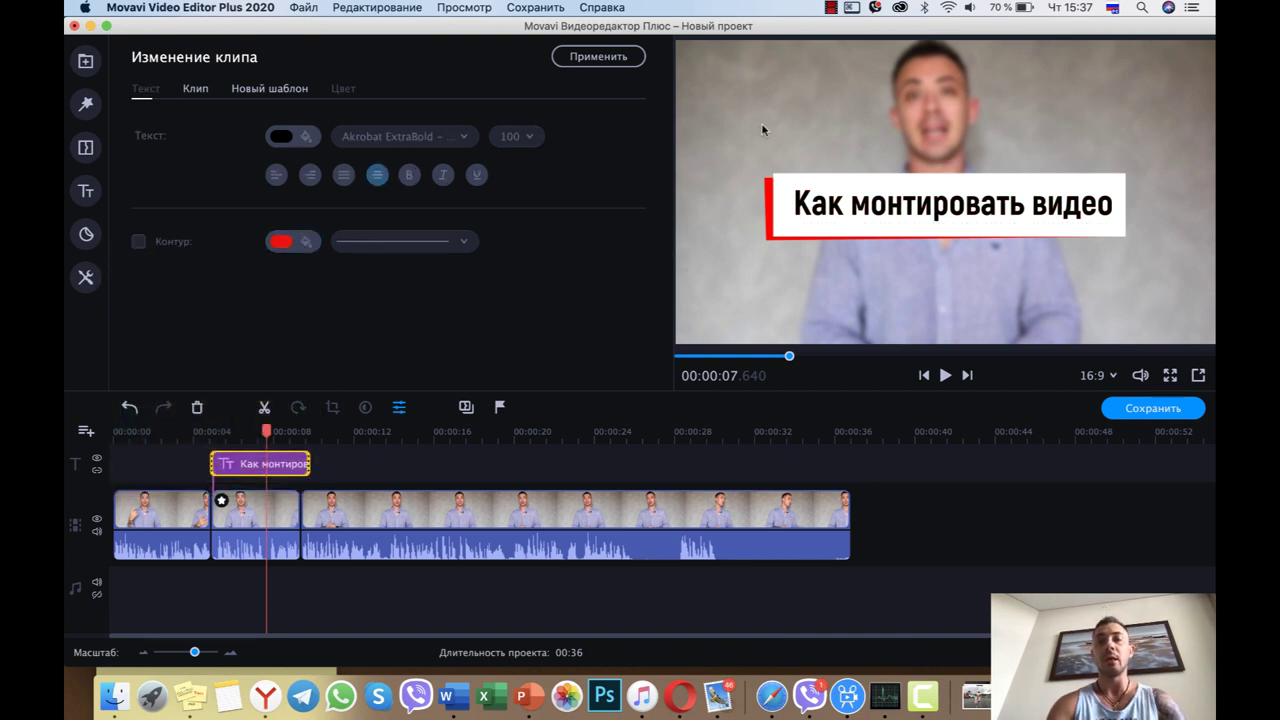
{"action": "left_click", "coordinate": [195, 436]}
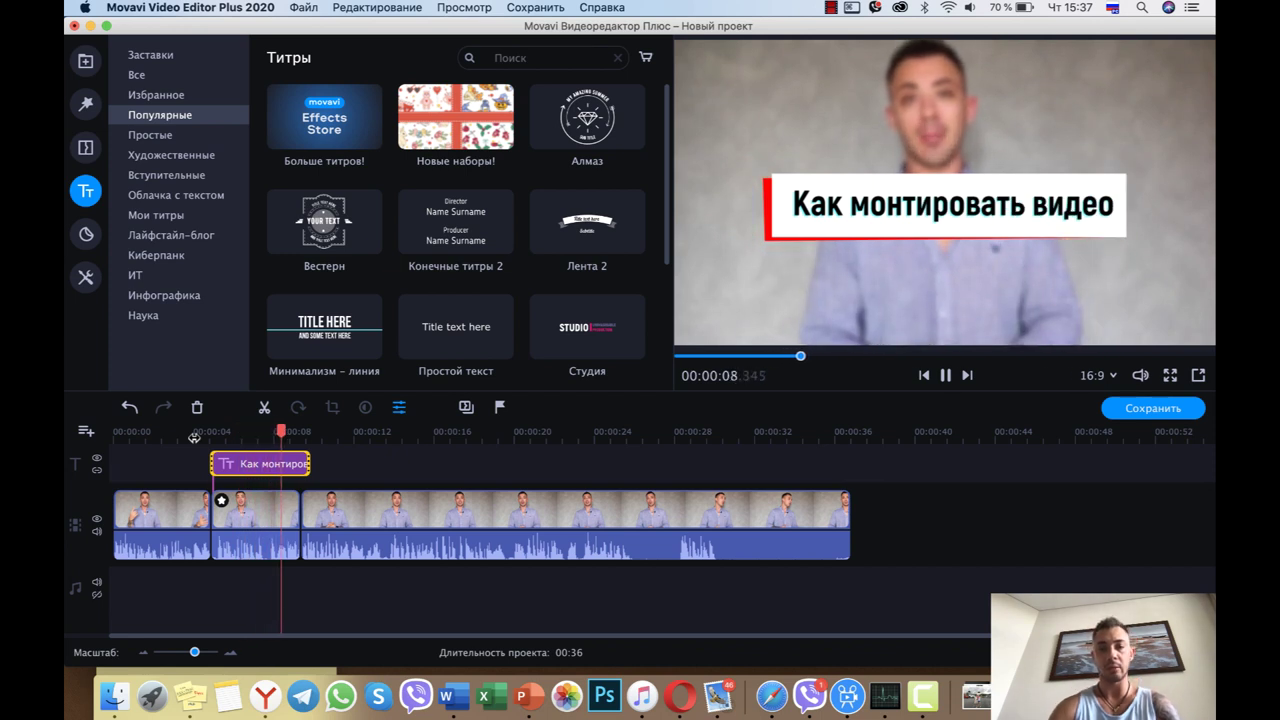
- Place the title clip on the title track from about 4.9 seconds, in line with the blurred piece, then return the playhead to the start
{"action": "key", "text": "space"}
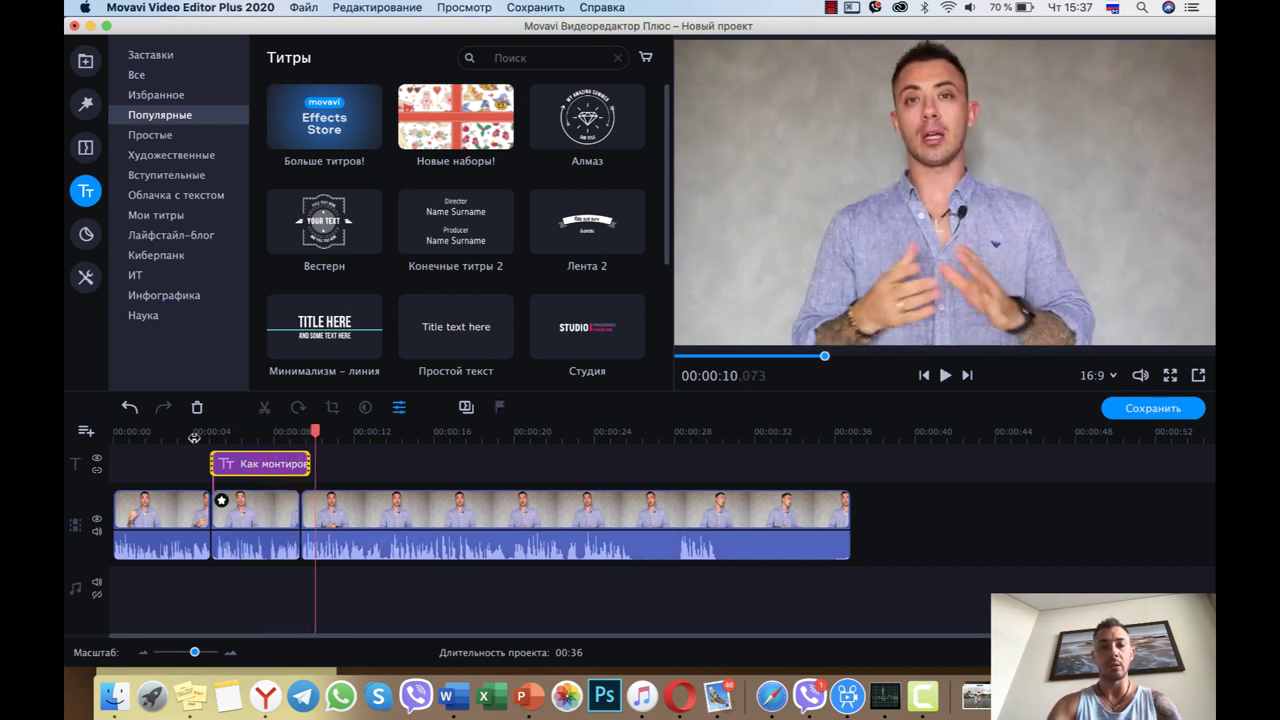
{"action": "left_click_drag", "start_coordinate": [255, 469], "coordinate": [226, 435]}
{"action": "key", "text": "space"}
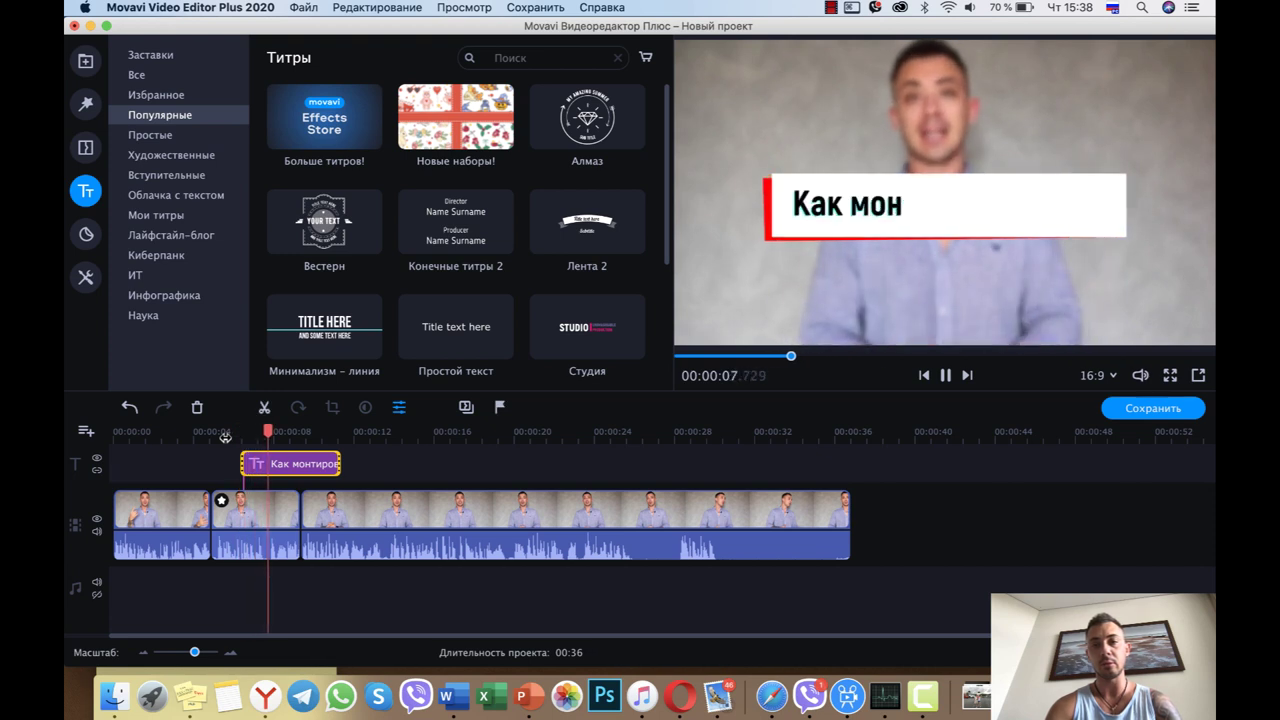
{"action": "left_click_drag", "start_coordinate": [285, 469], "coordinate": [256, 469]}
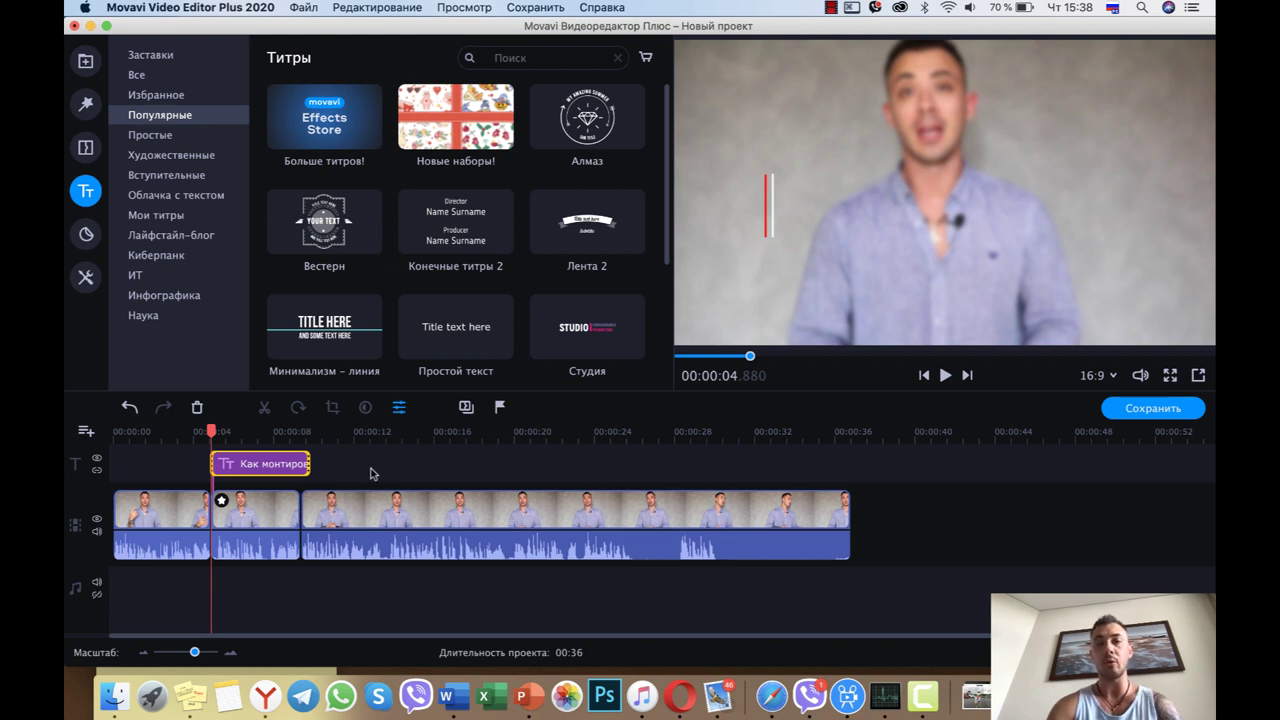
{"action": "left_click", "coordinate": [119, 432]}
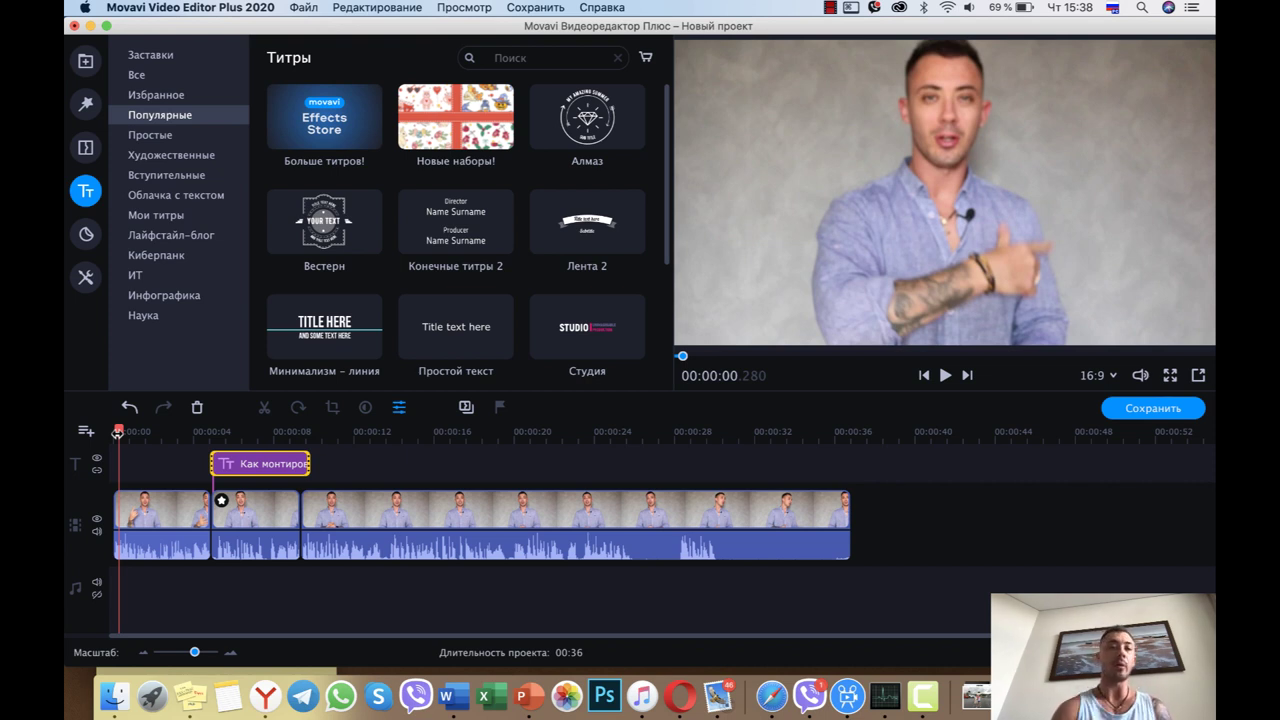
- Preview the video, then browse the title categories to Лайфстайл-блог
{"action": "key", "text": "space"}
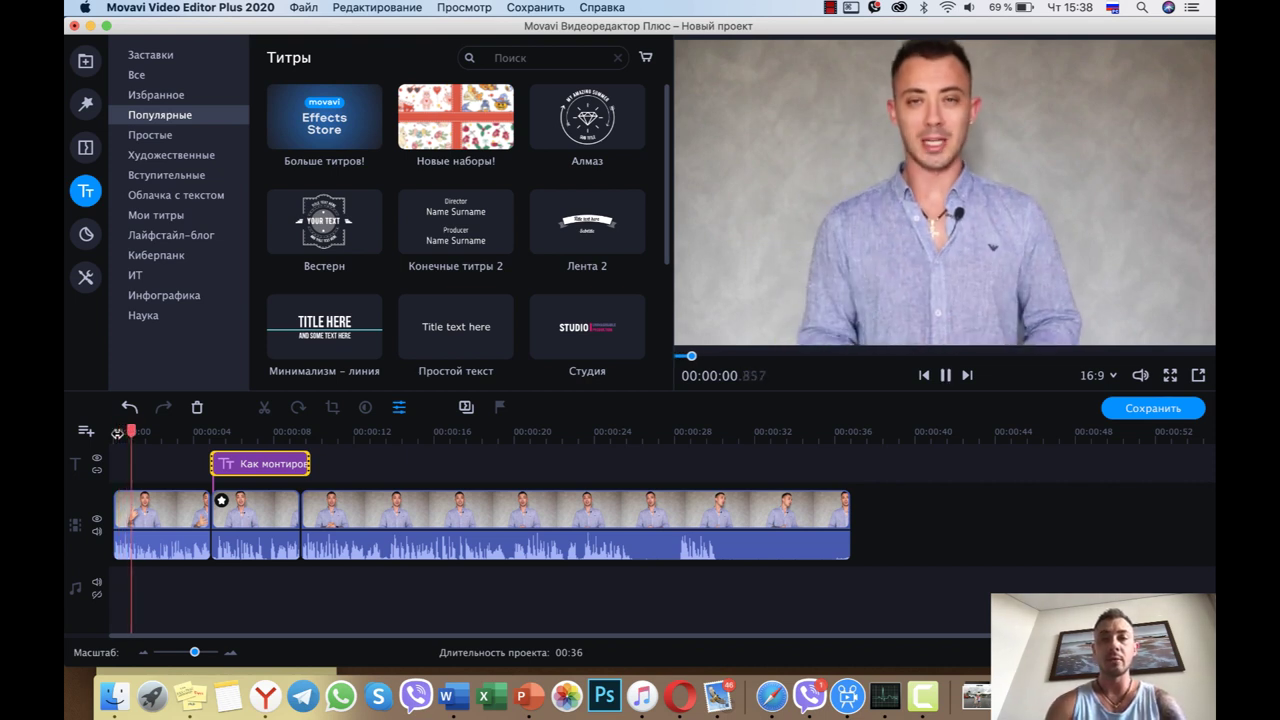
{"action": "key", "text": "space"}
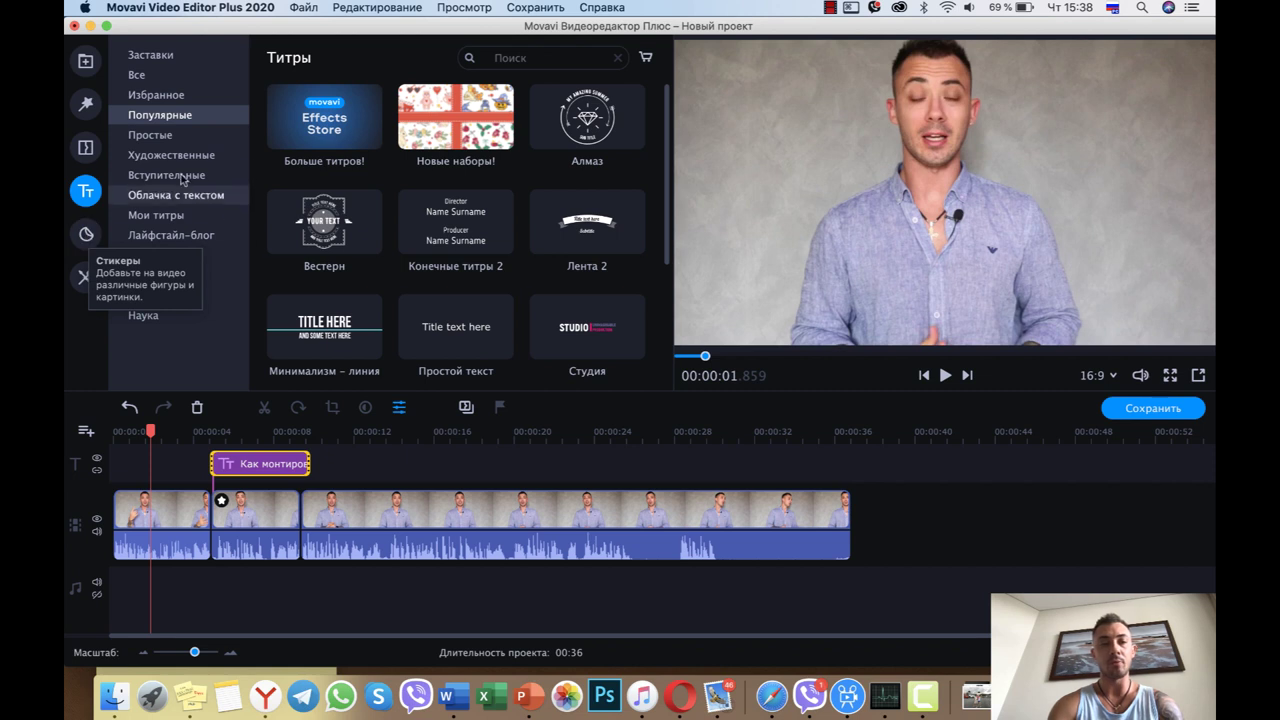
{"action": "left_click", "coordinate": [160, 295]}
{"action": "left_click", "coordinate": [163, 258]}
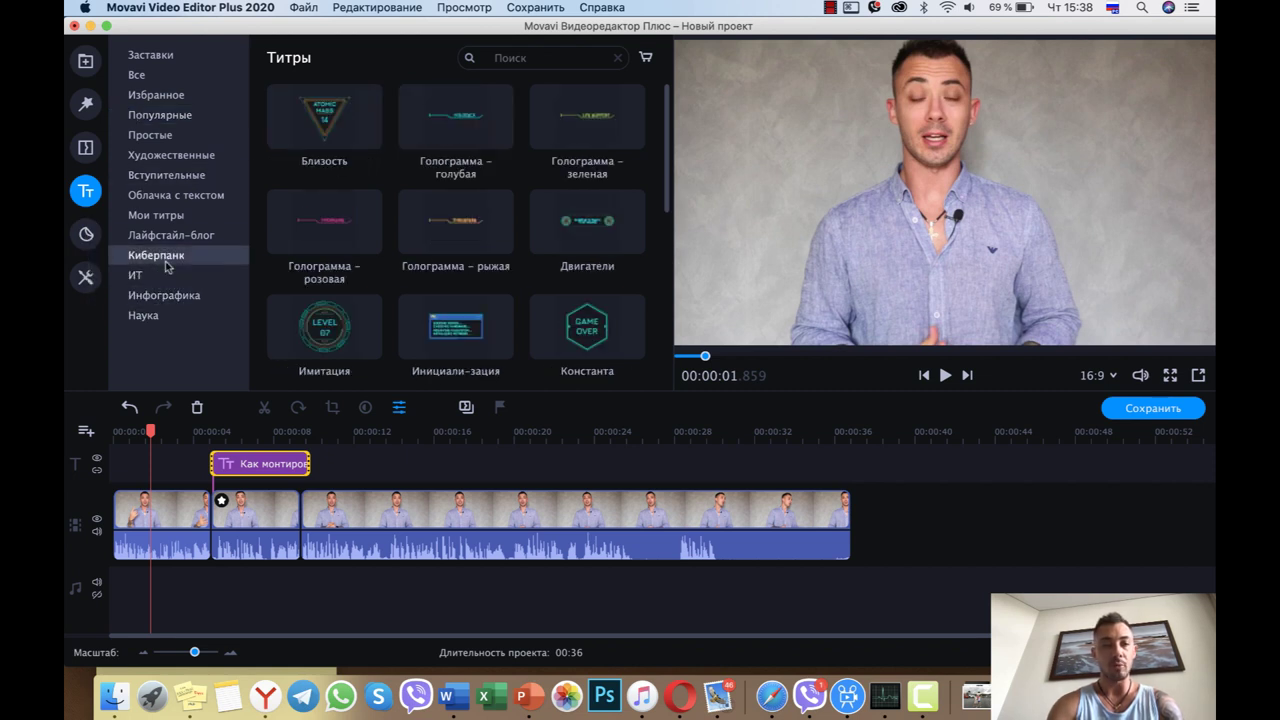
{"action": "left_click", "coordinate": [160, 277]}
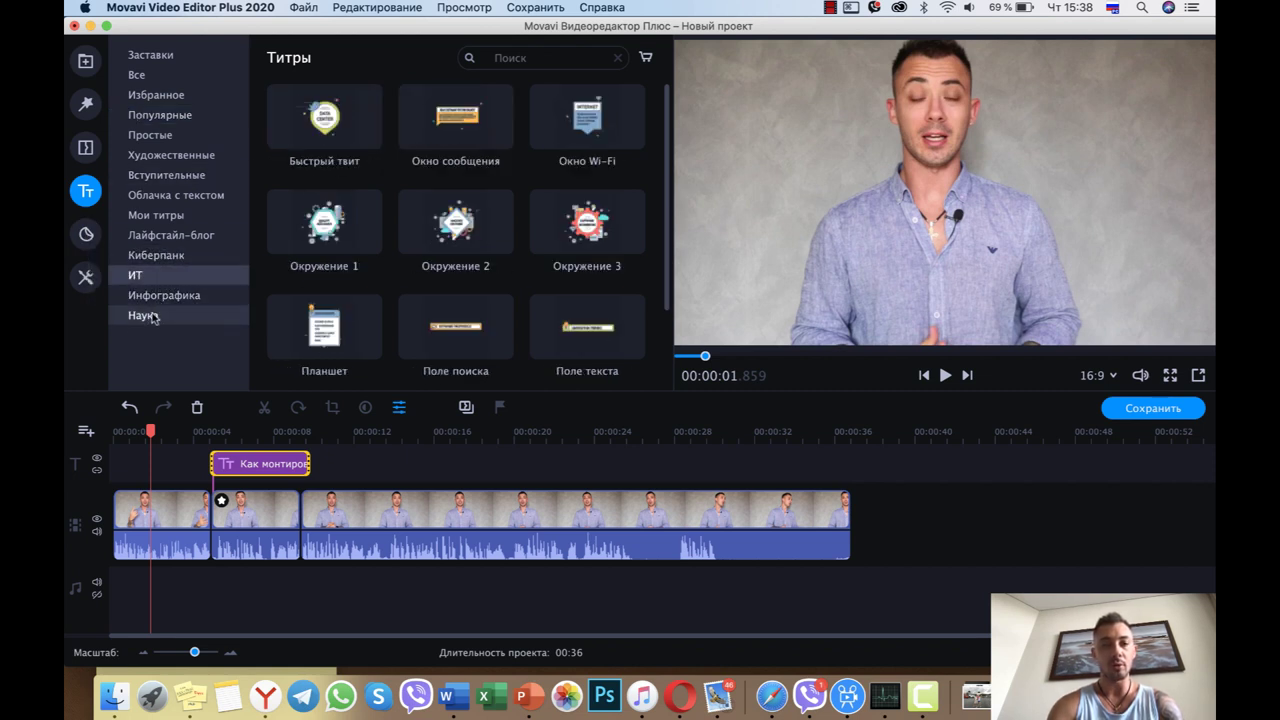
{"action": "left_click", "coordinate": [154, 238]}
- Scroll the Лайфстайл-блог gallery and select the Мои ПП-рецепты title
{"action": "scroll", "coordinate": [389, 231], "scroll_direction": "down", "scroll_amount": 4}
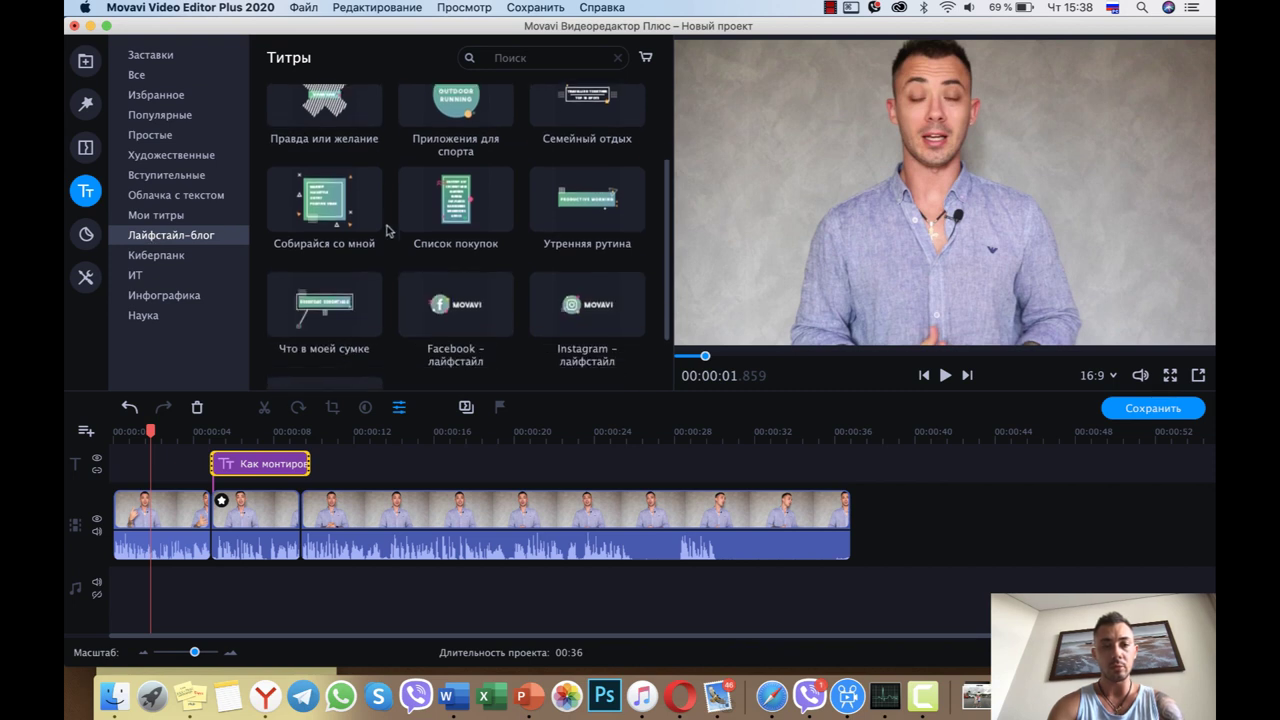
{"action": "scroll", "coordinate": [389, 231], "scroll_direction": "up", "scroll_amount": 2}
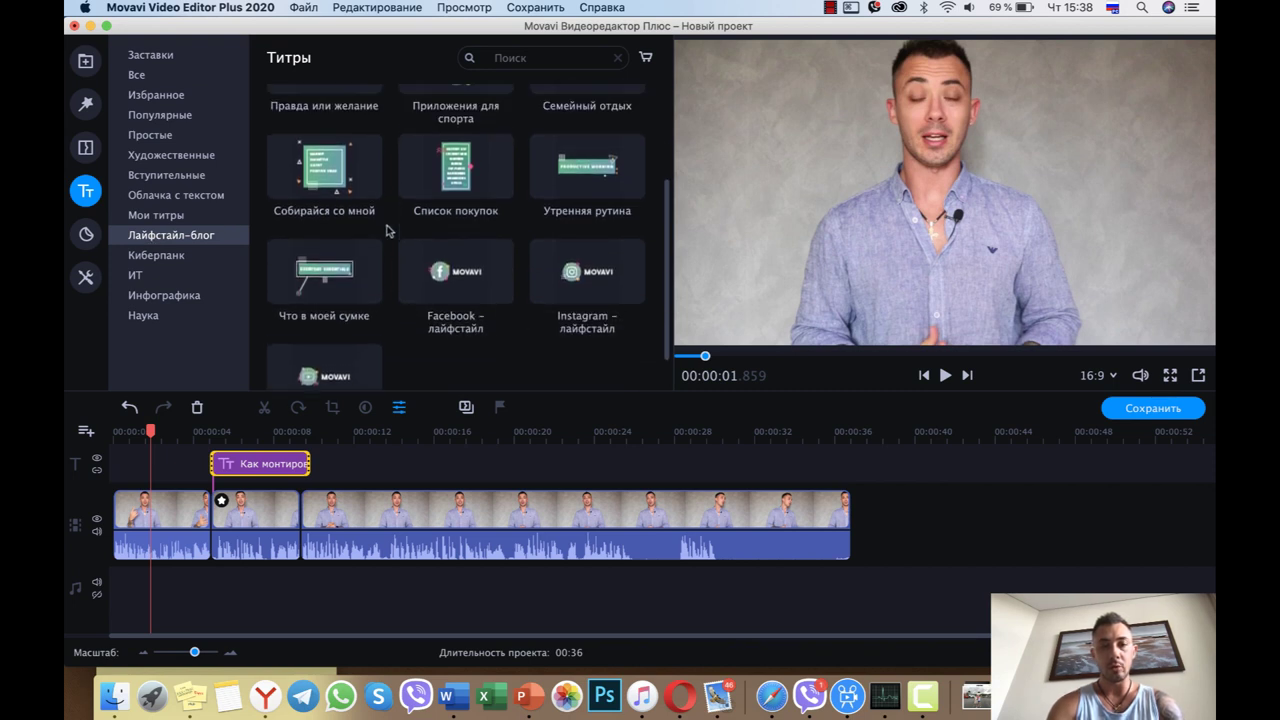
{"action": "scroll", "coordinate": [389, 231], "scroll_direction": "down", "scroll_amount": 2}
{"action": "scroll", "coordinate": [389, 231], "scroll_direction": "up", "scroll_amount": 3}
{"action": "scroll", "coordinate": [389, 231], "scroll_direction": "up", "scroll_amount": 2}
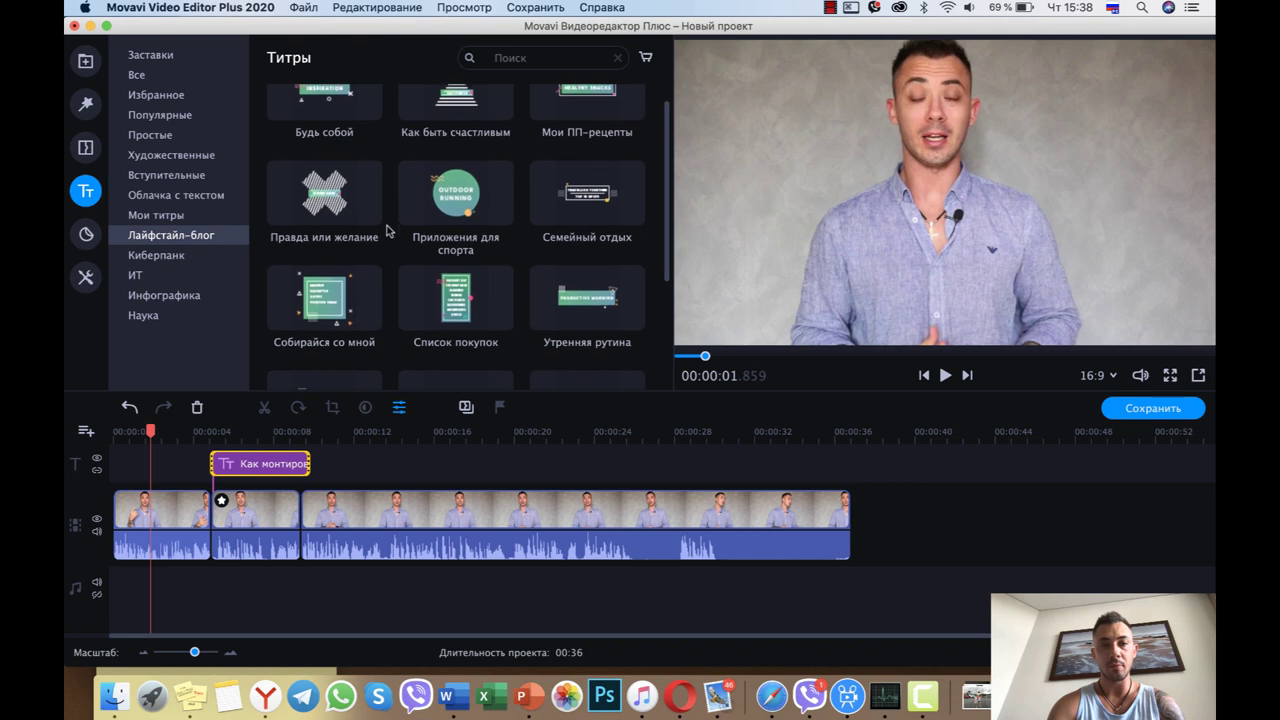
{"action": "left_click", "coordinate": [583, 126]}
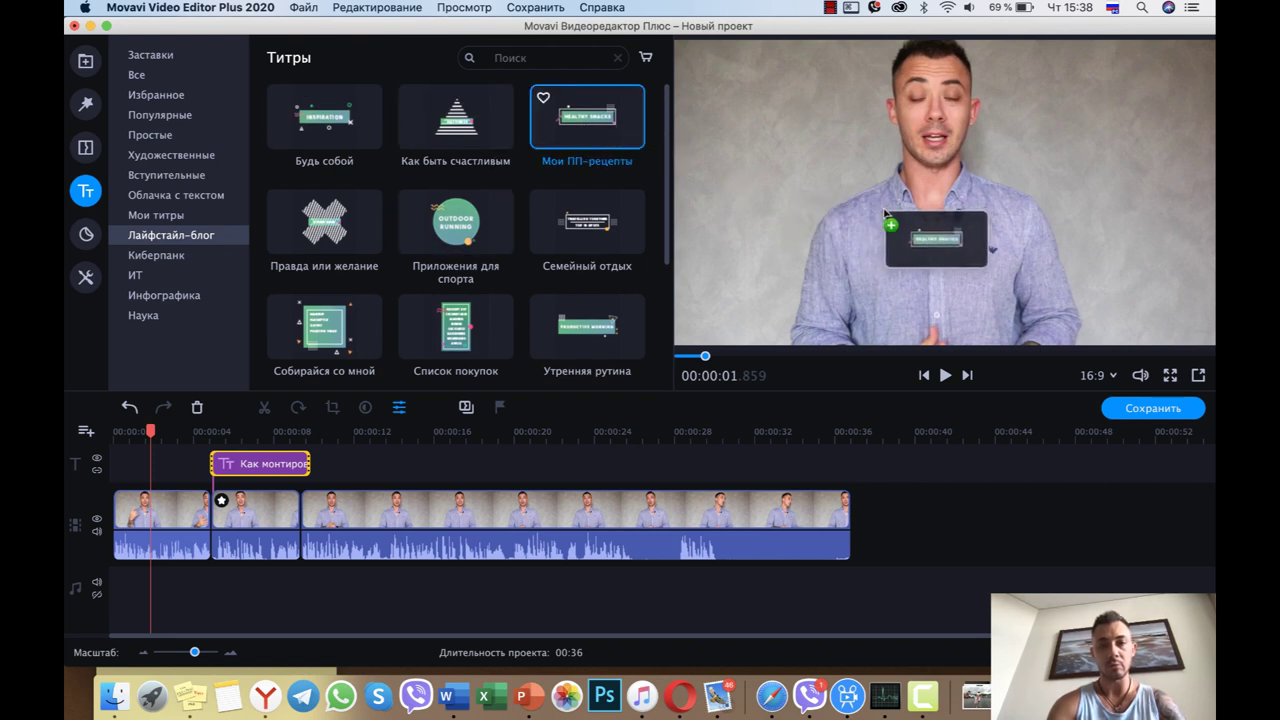
- Add the HEALTHY SNACKS title at the start, trim it to end near 00:04, and open its clip settings
{"action": "double_click", "coordinate": [583, 126]}
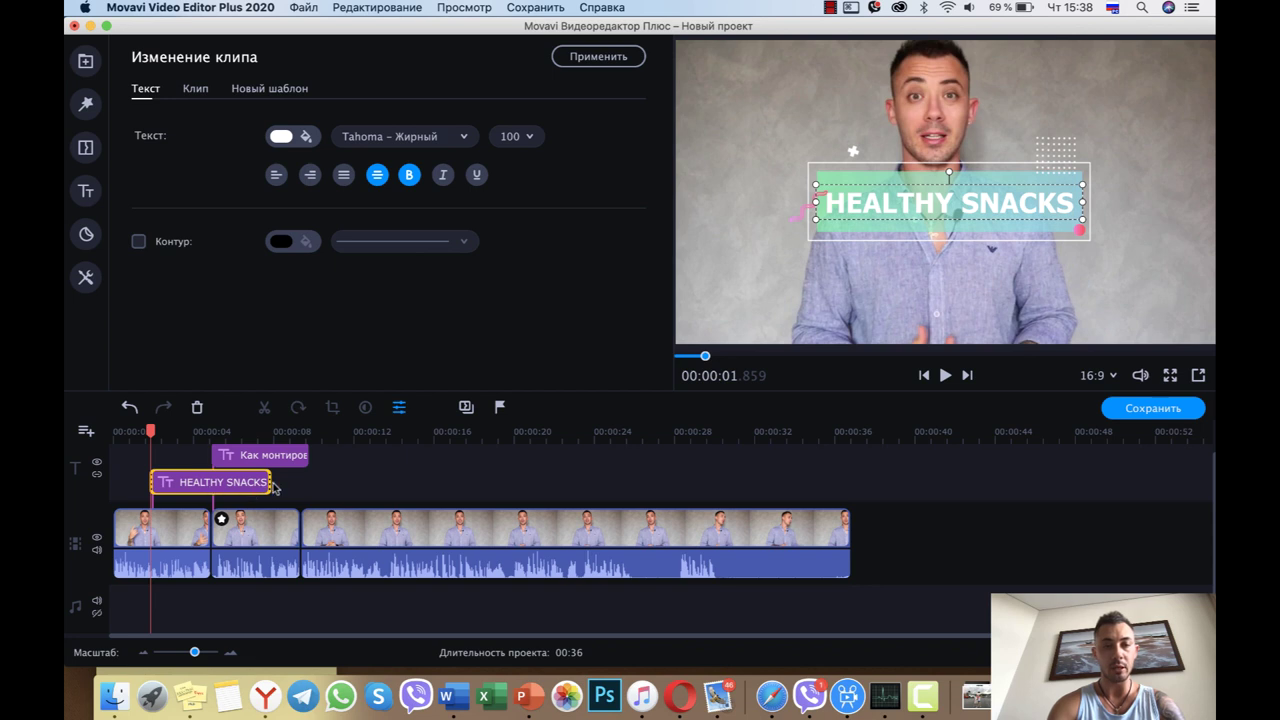
{"action": "left_click_drag", "start_coordinate": [268, 478], "coordinate": [210, 480]}
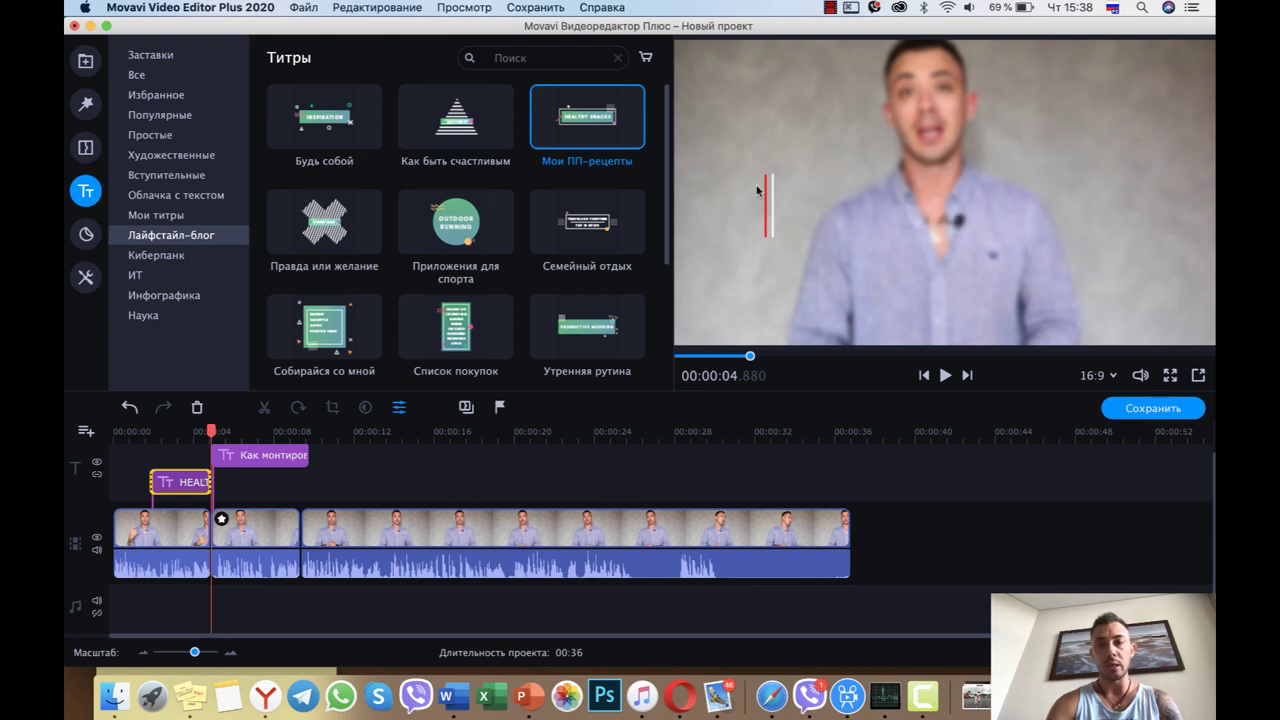
{"action": "key", "text": "Left"}
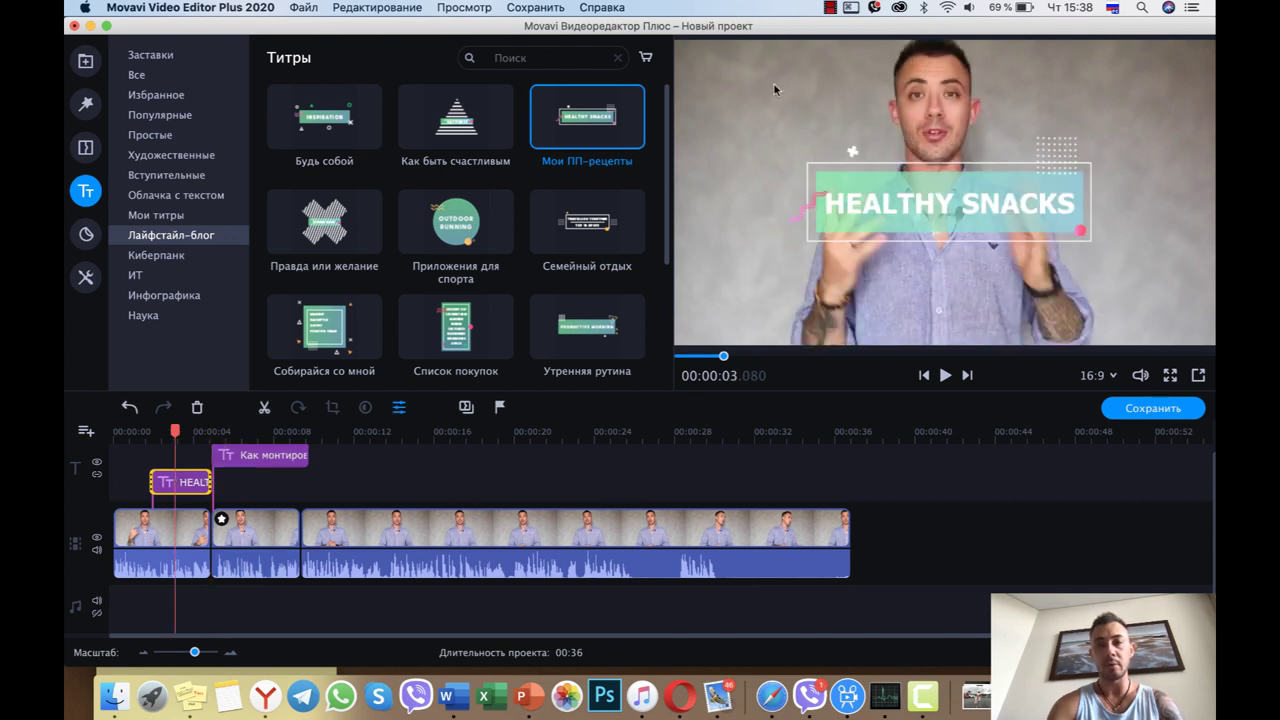
{"action": "double_click", "coordinate": [178, 481]}
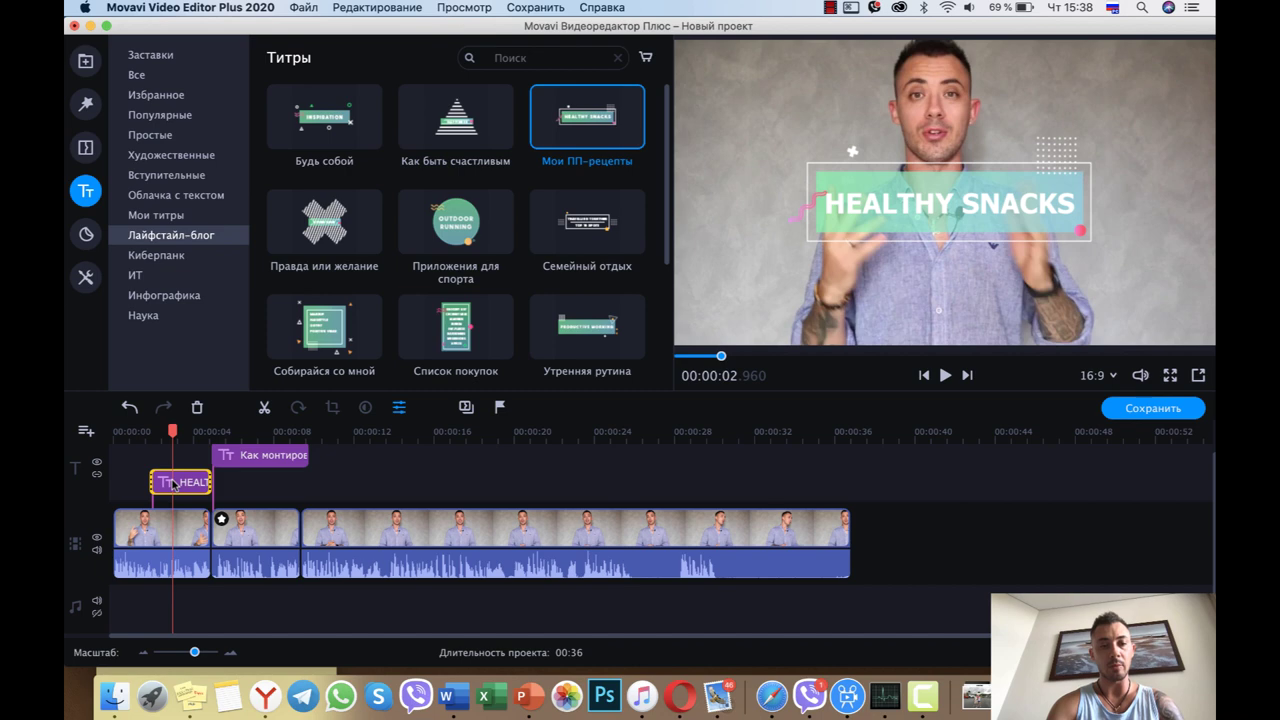
{"action": "left_click", "coordinate": [720, 108]}
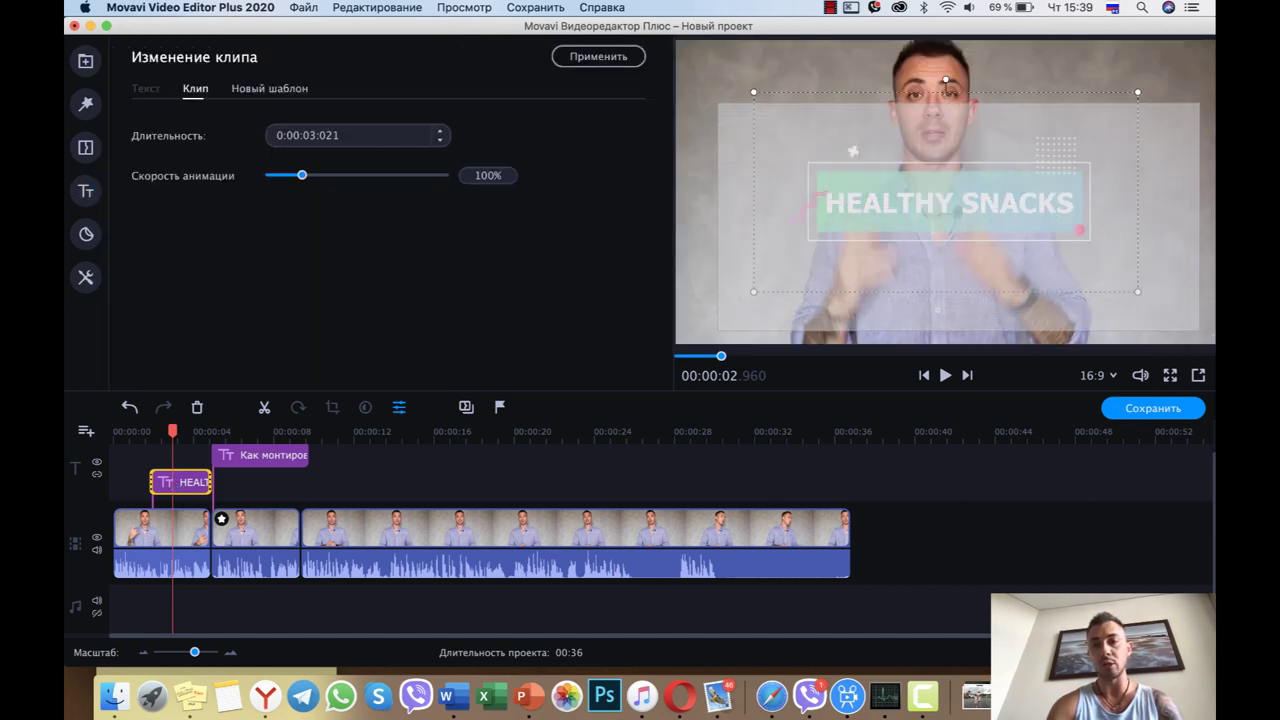
- Scale down the HEALTHY SNACKS title and fit it into the frame's top-left corner
{"action": "left_click_drag", "start_coordinate": [1137, 92], "coordinate": [973, 178]}
{"action": "mouse_move", "coordinate": [922, 251]}
{"action": "left_mouse_down"}
{"action": "mouse_move", "coordinate": [818, 326]}
{"action": "mouse_move", "coordinate": [828, 93]}
{"action": "left_mouse_up"}
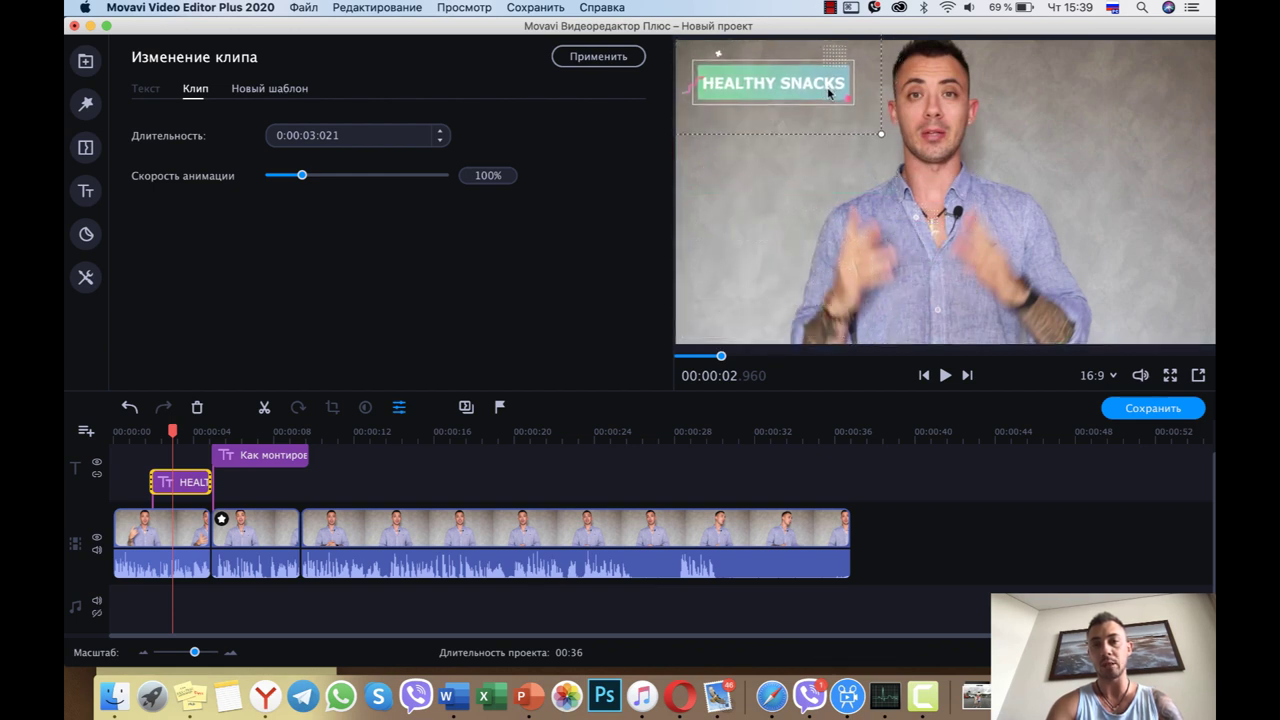
{"action": "left_click_drag", "start_coordinate": [879, 132], "coordinate": [902, 146]}
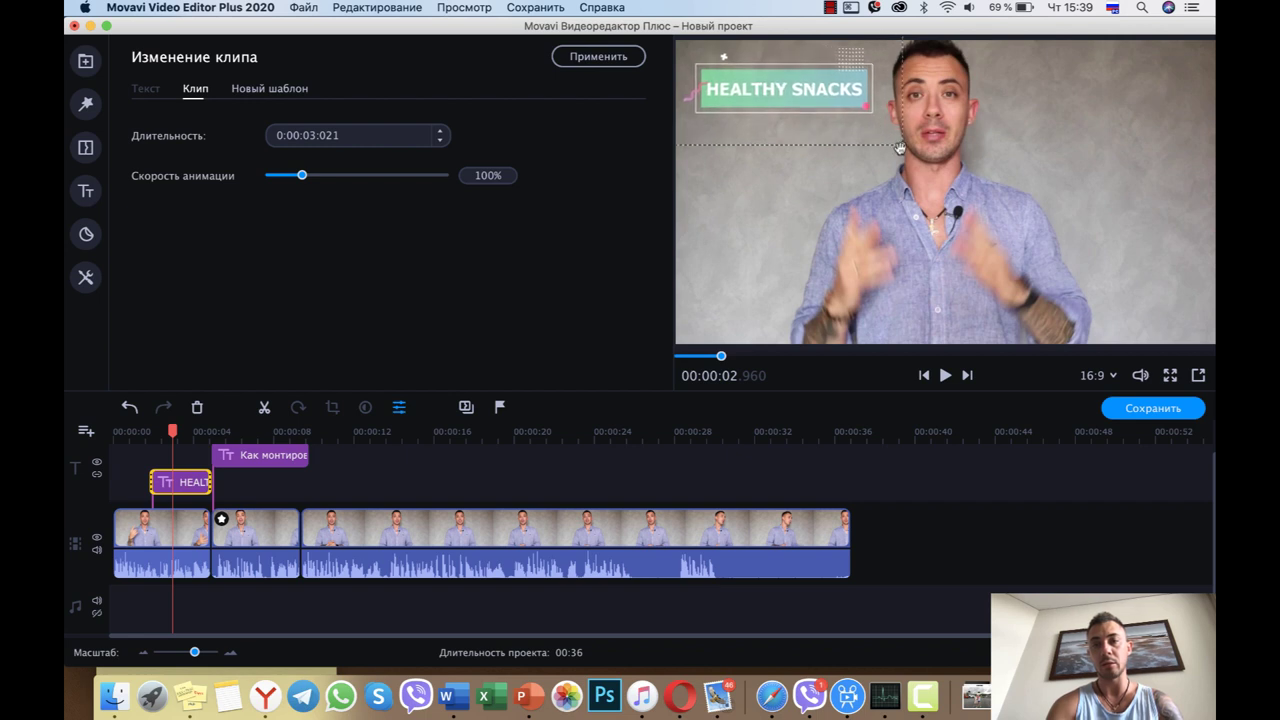
{"action": "left_click_drag", "start_coordinate": [843, 104], "coordinate": [840, 97]}
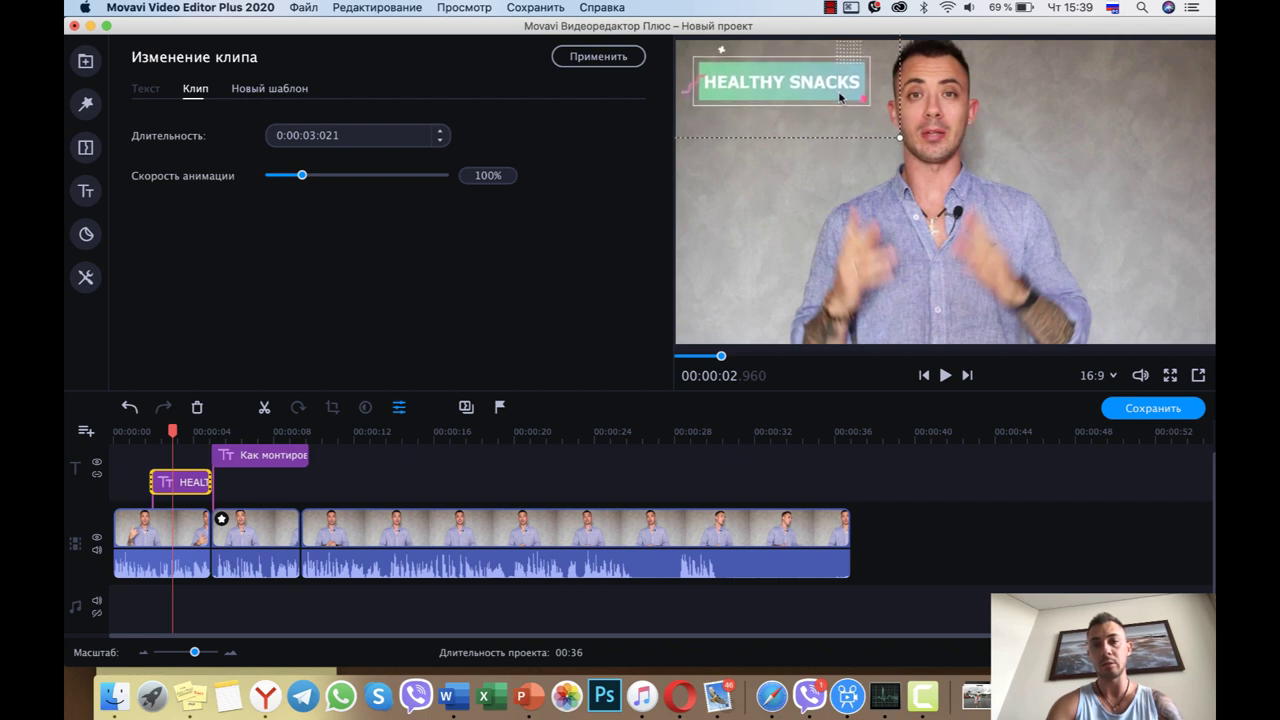
- Replace HEALTHY SNACKS with the presenter's first name and surname on two lines
{"action": "double_click", "coordinate": [752, 84]}
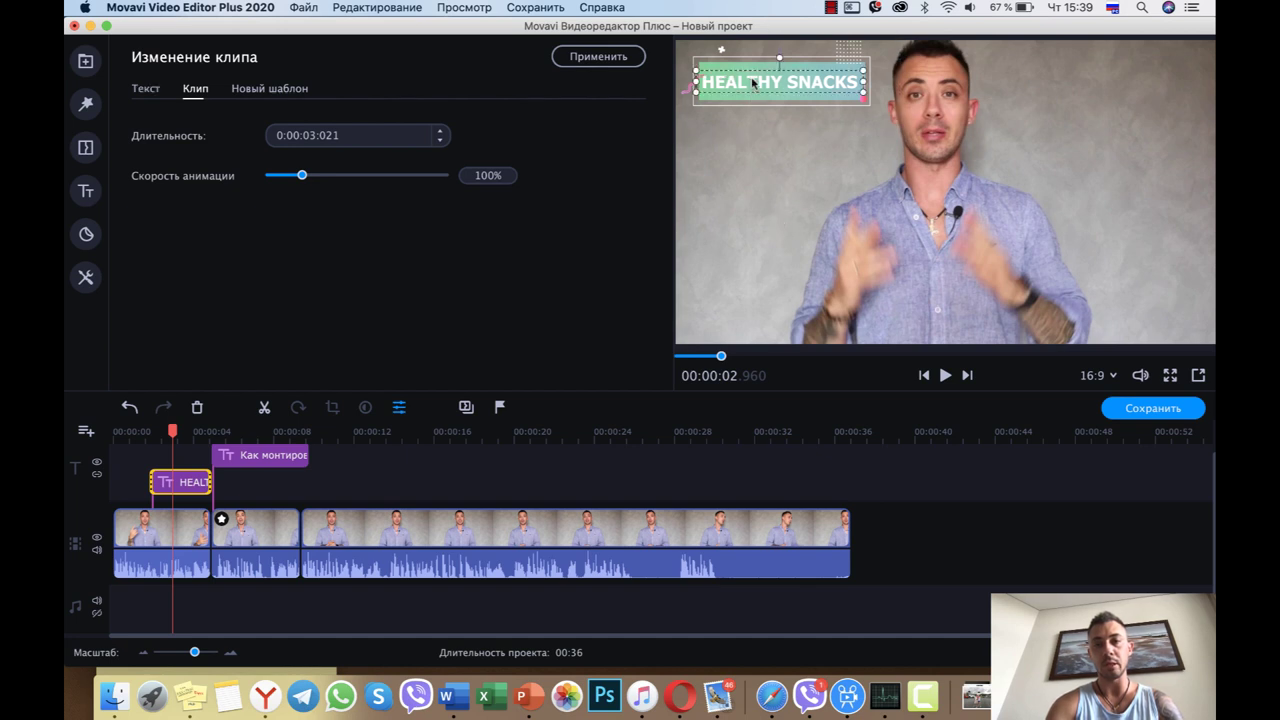
{"action": "double_click", "coordinate": [752, 84]}
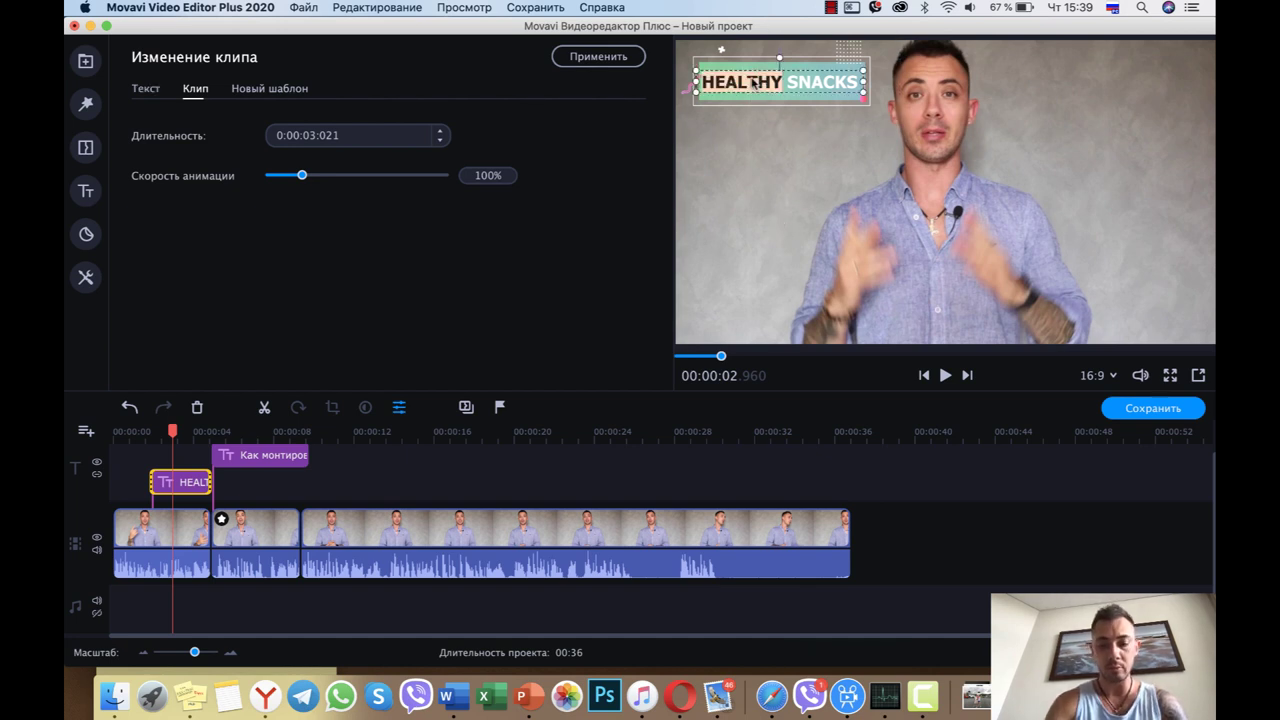
{"action": "key", "text": "BackSpace"}
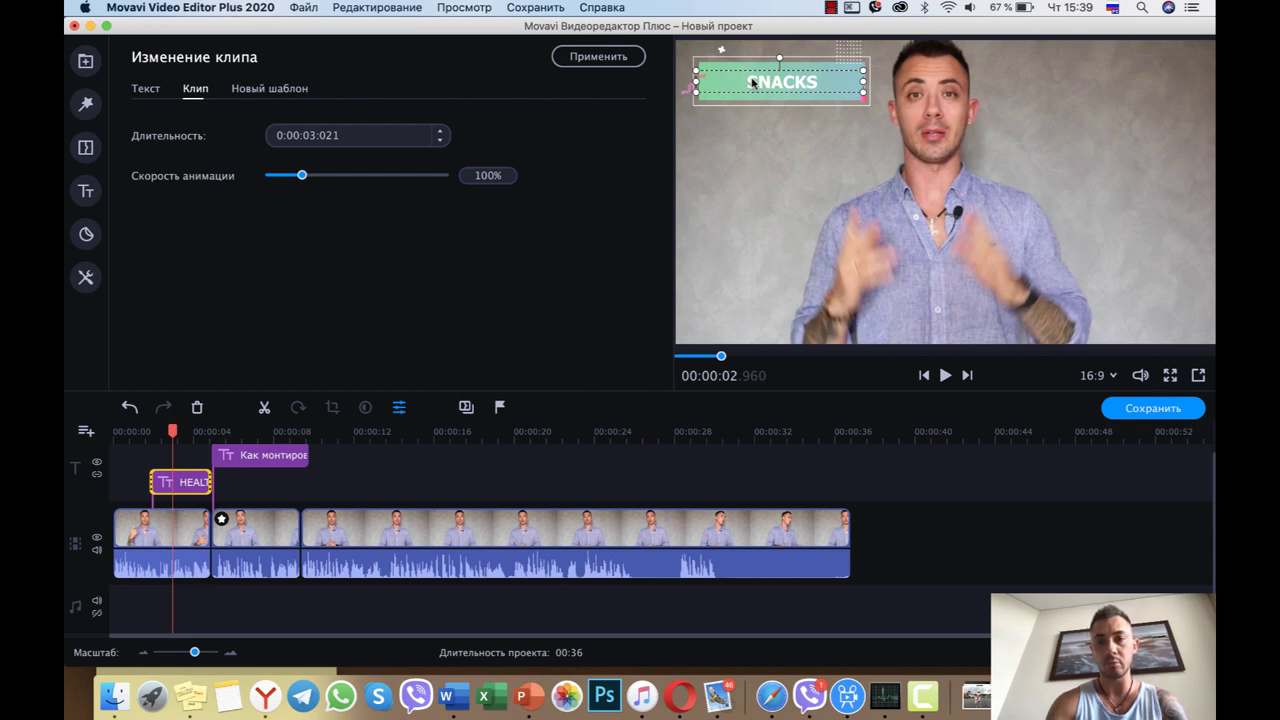
{"action": "key", "text": "BackSpace"}
{"action": "key", "text": "BackSpace"}
{"action": "key", "text": "BackSpace"}
{"action": "key", "text": "BackSpace"}
{"action": "key", "text": "BackSpace"}
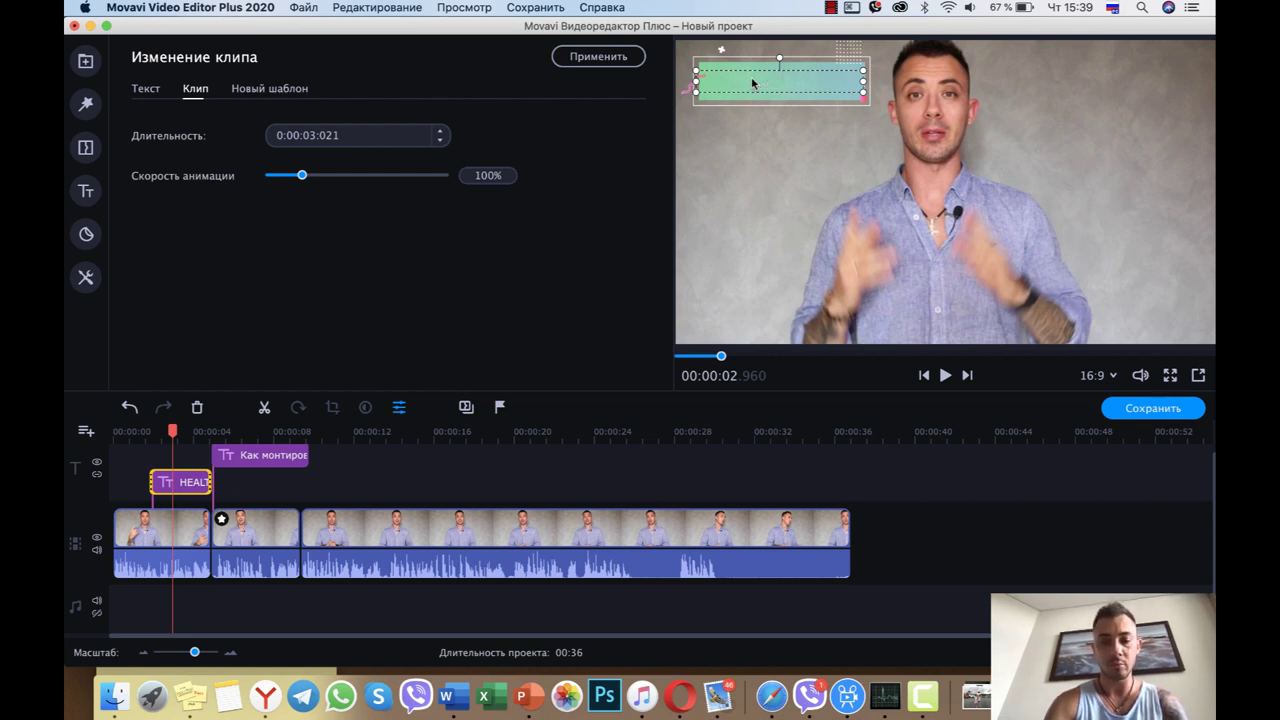
{"action": "type", "text": "В"}
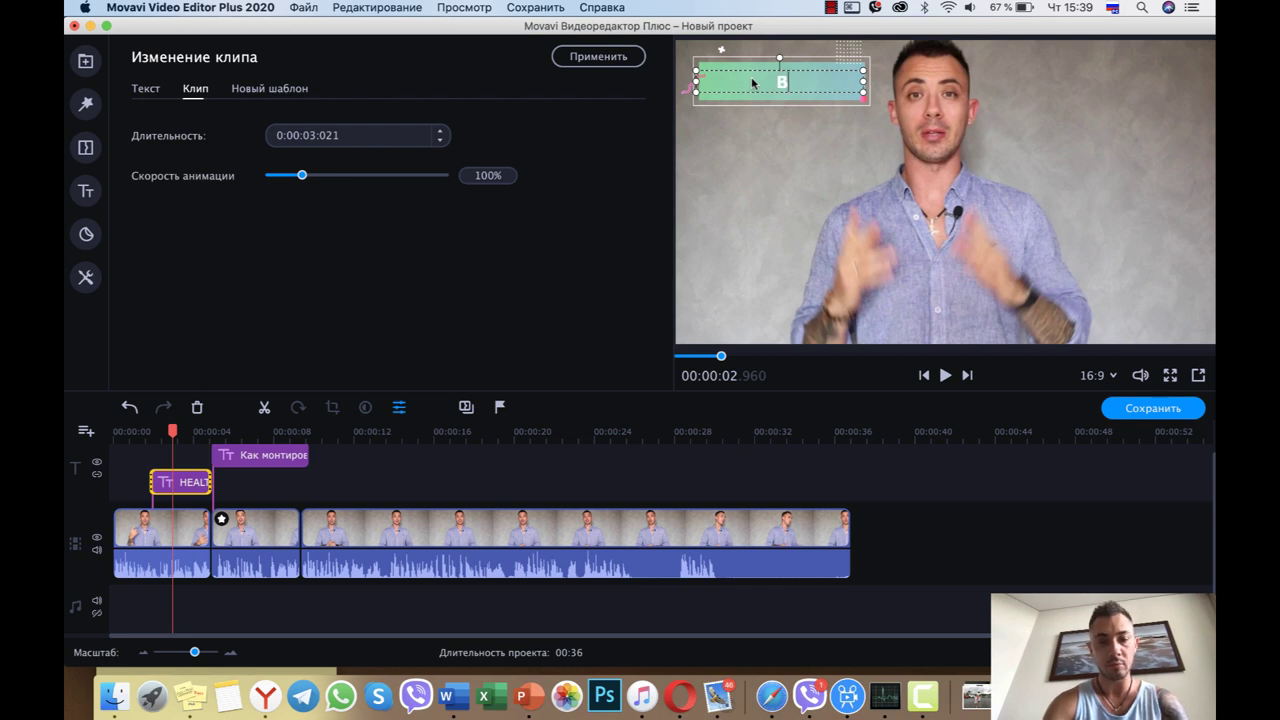
{"action": "type", "text": "ладимир"}
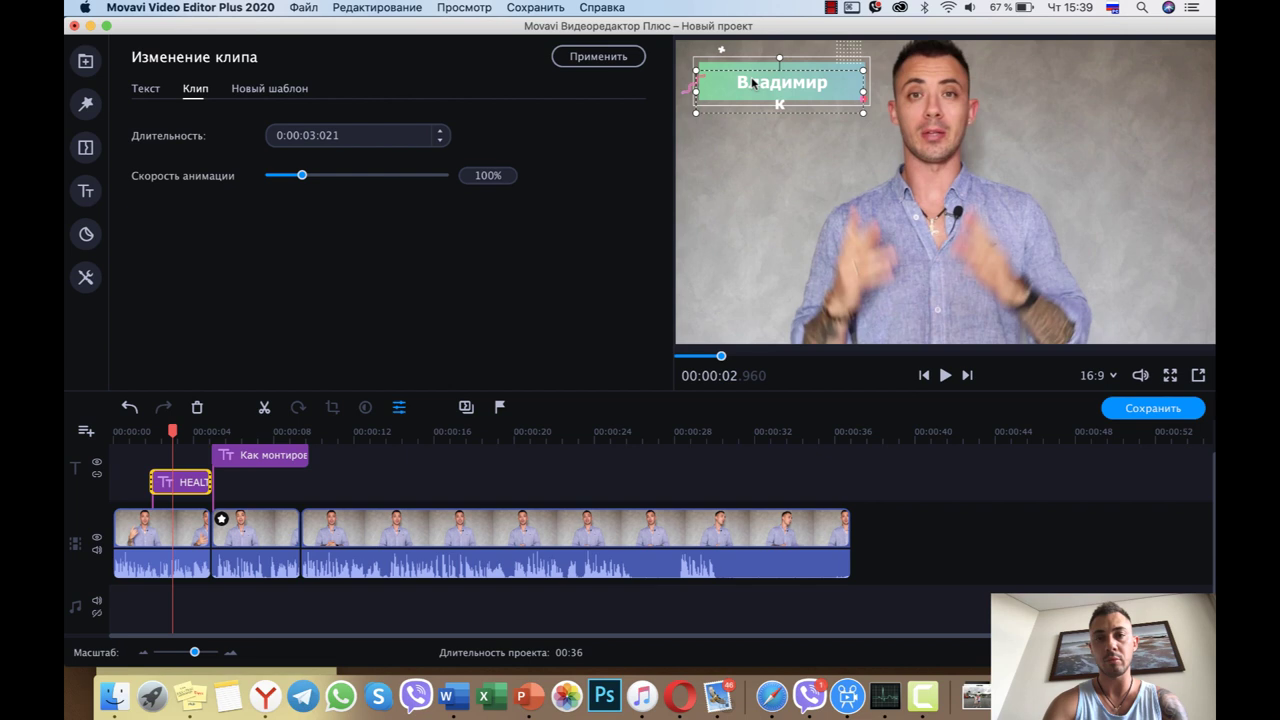
{"action": "key", "text": "Return"}
{"action": "type", "text": "Коваленко"}
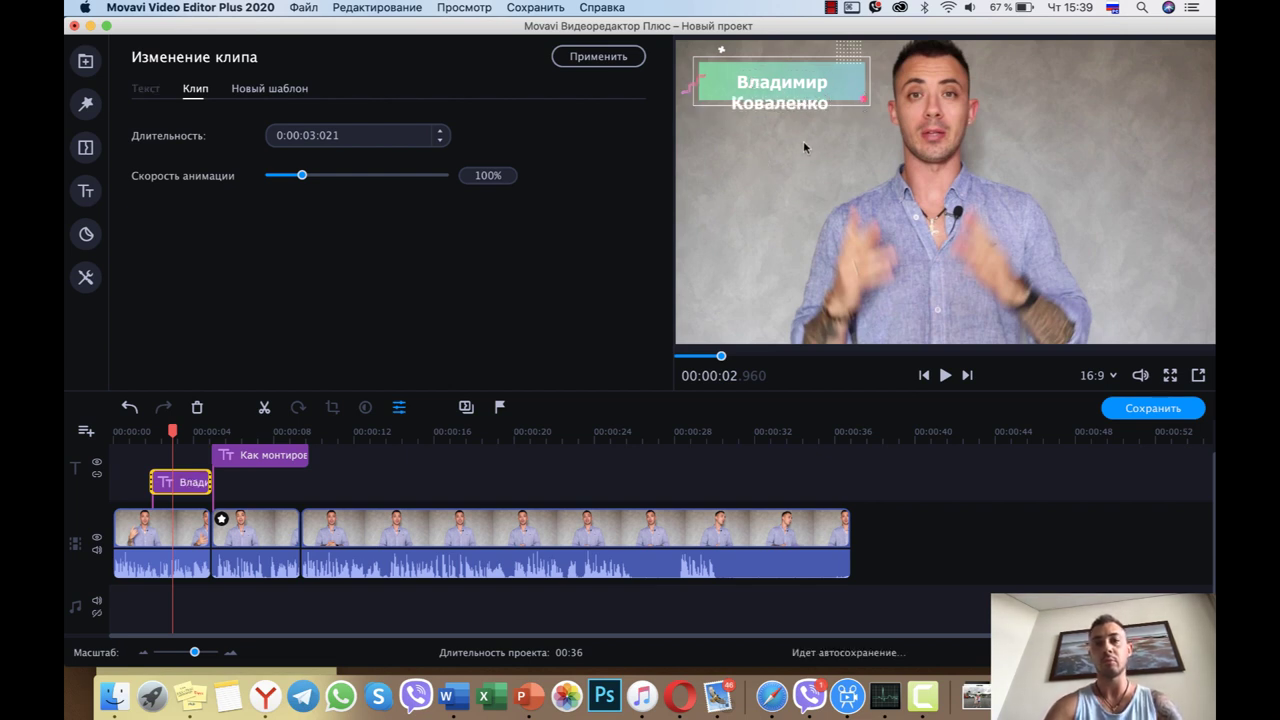
- Move the name text up into the green box and return the playhead to 00:00:01.920
{"action": "left_click_drag", "start_coordinate": [798, 106], "coordinate": [790, 95]}
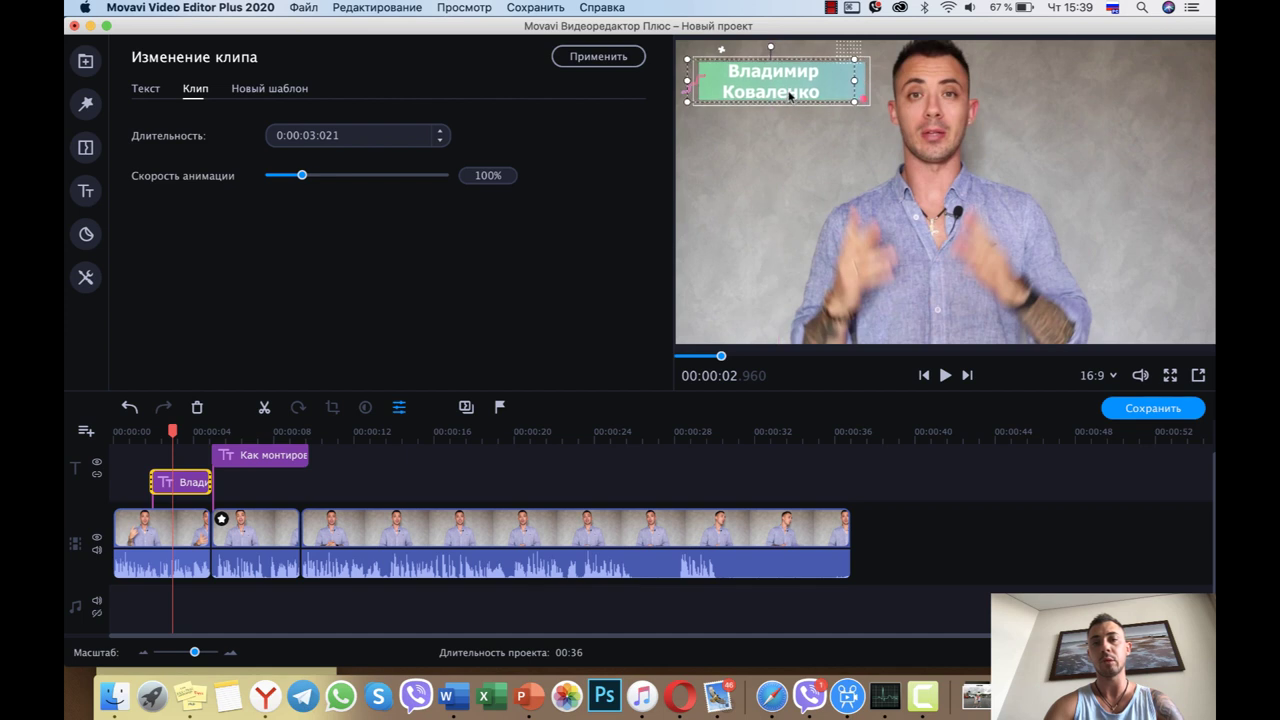
{"action": "left_click", "coordinate": [787, 131]}
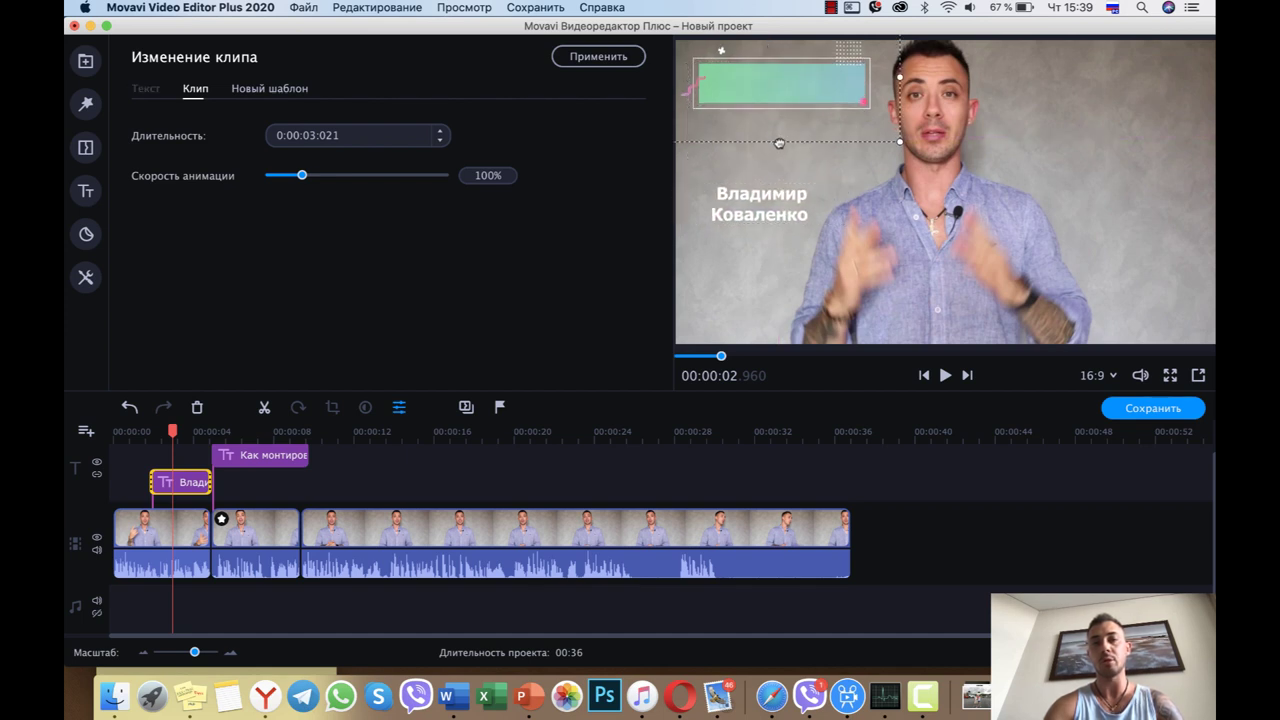
{"action": "left_click", "coordinate": [764, 197]}
{"action": "left_click_drag", "start_coordinate": [764, 210], "coordinate": [776, 95]}
{"action": "left_click", "coordinate": [767, 176]}
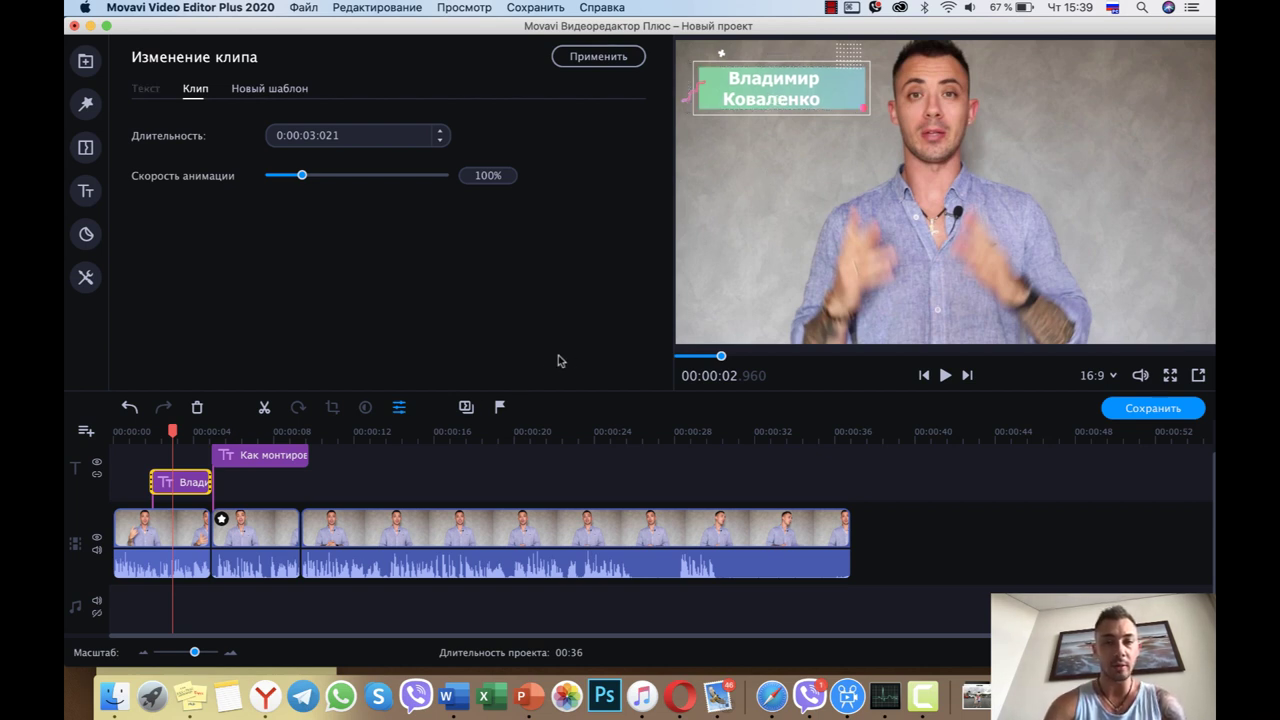
{"action": "left_click", "coordinate": [151, 439]}
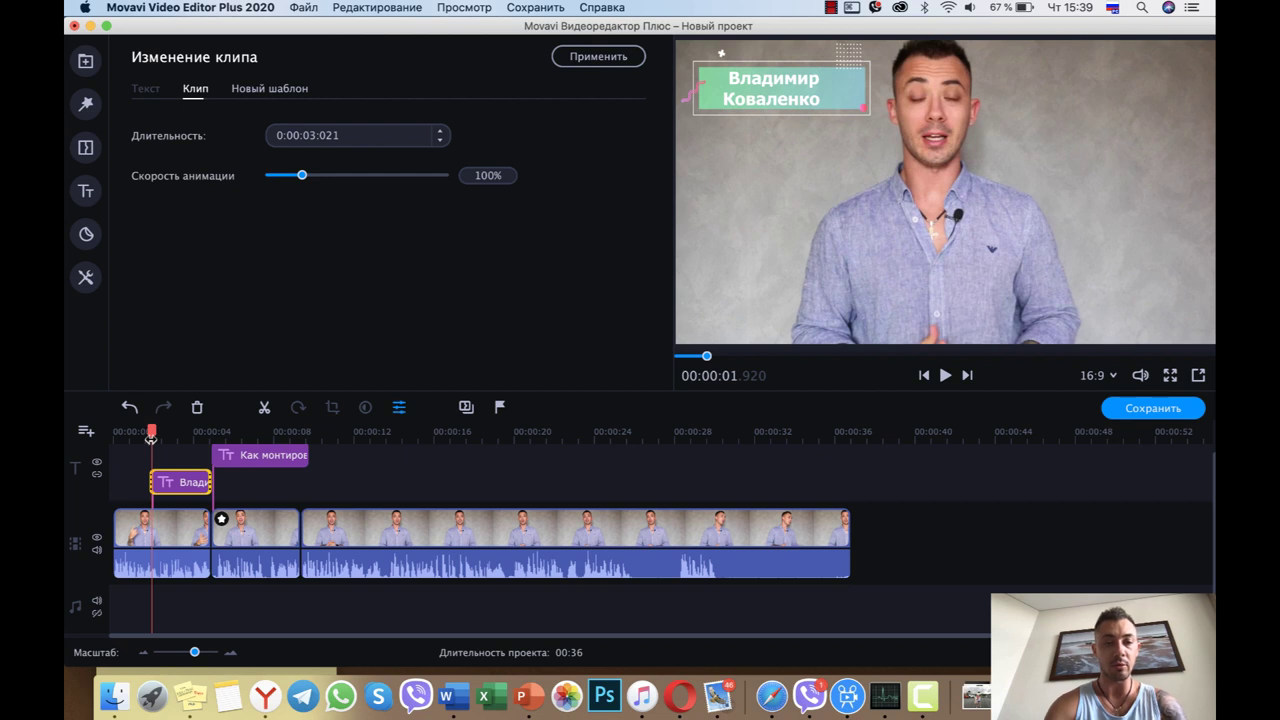
- Drag the Instagram lifestyle title onto a new track at the start and trim it to end near 00:04
{"action": "left_click", "coordinate": [86, 191]}
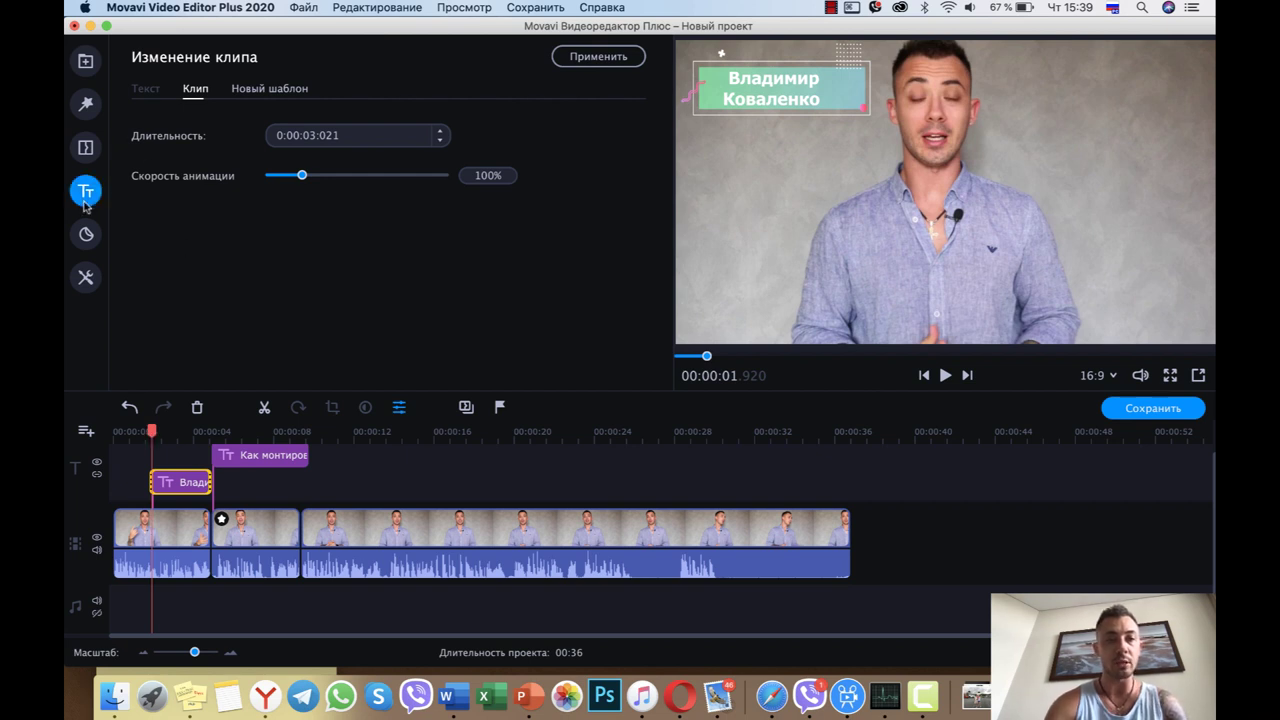
{"action": "scroll", "coordinate": [457, 254], "scroll_direction": "down", "scroll_amount": 5}
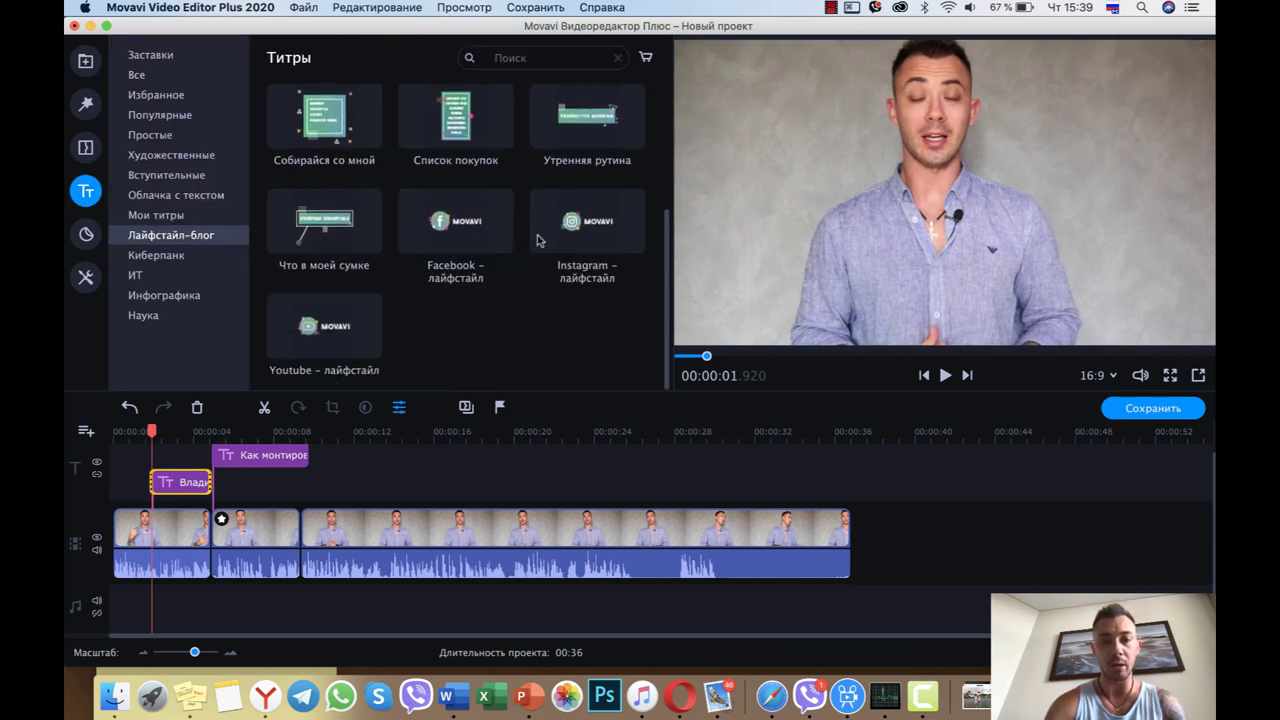
{"action": "left_click", "coordinate": [593, 227]}
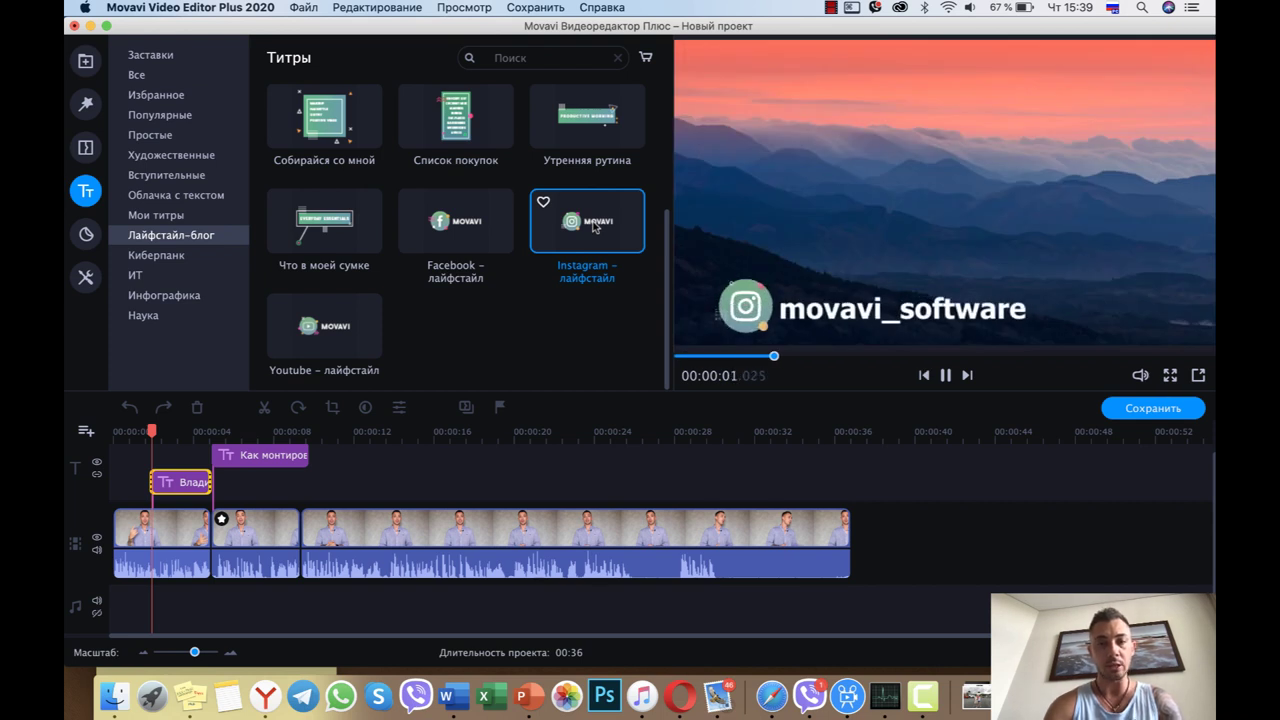
{"action": "left_click_drag", "start_coordinate": [593, 227], "coordinate": [858, 243]}
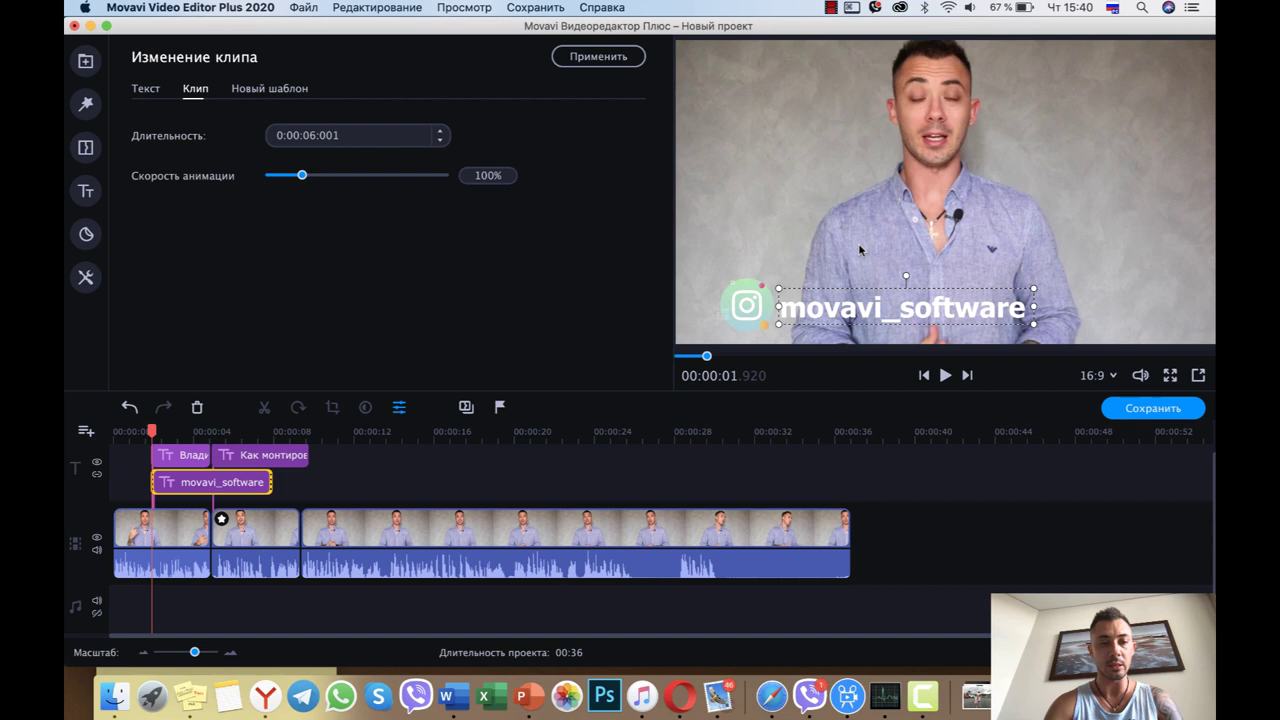
{"action": "left_click", "coordinate": [216, 486]}
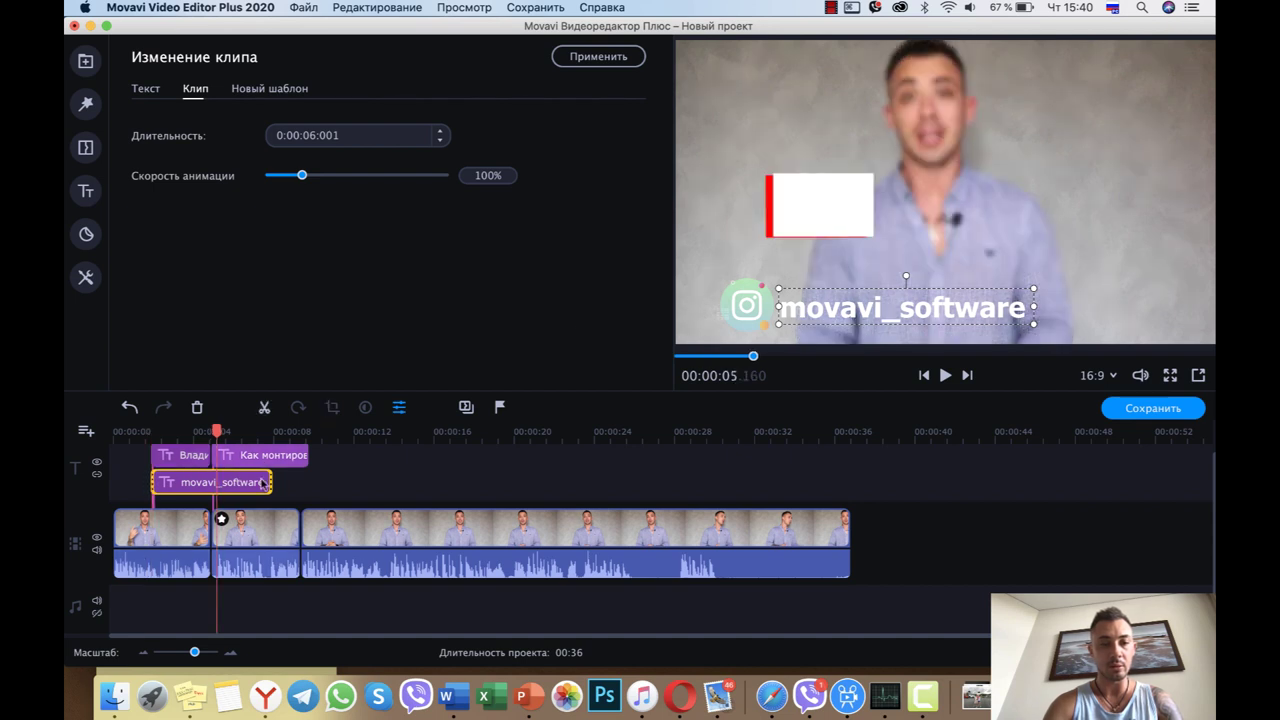
{"action": "left_click_drag", "start_coordinate": [270, 483], "coordinate": [208, 482]}
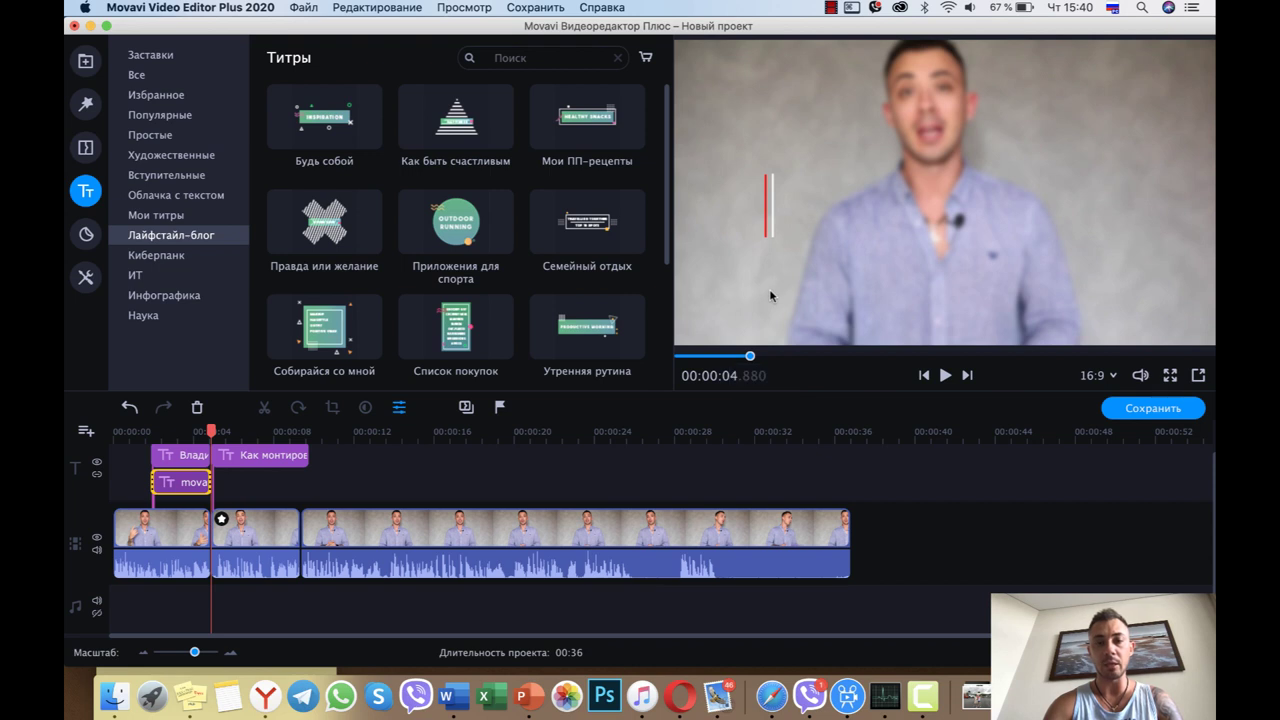
{"action": "left_click", "coordinate": [177, 484]}
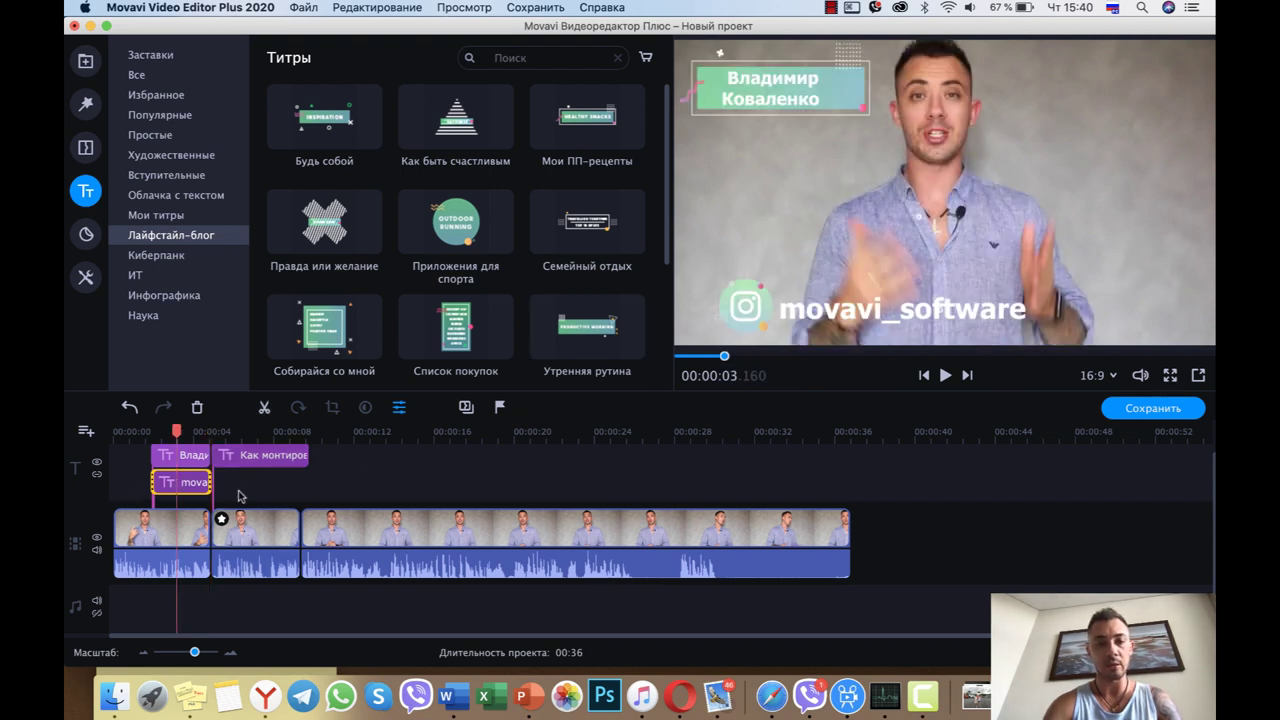
- Select the whole Instagram title with its icon and shrink it into the top-right corner
{"action": "double_click", "coordinate": [195, 483]}
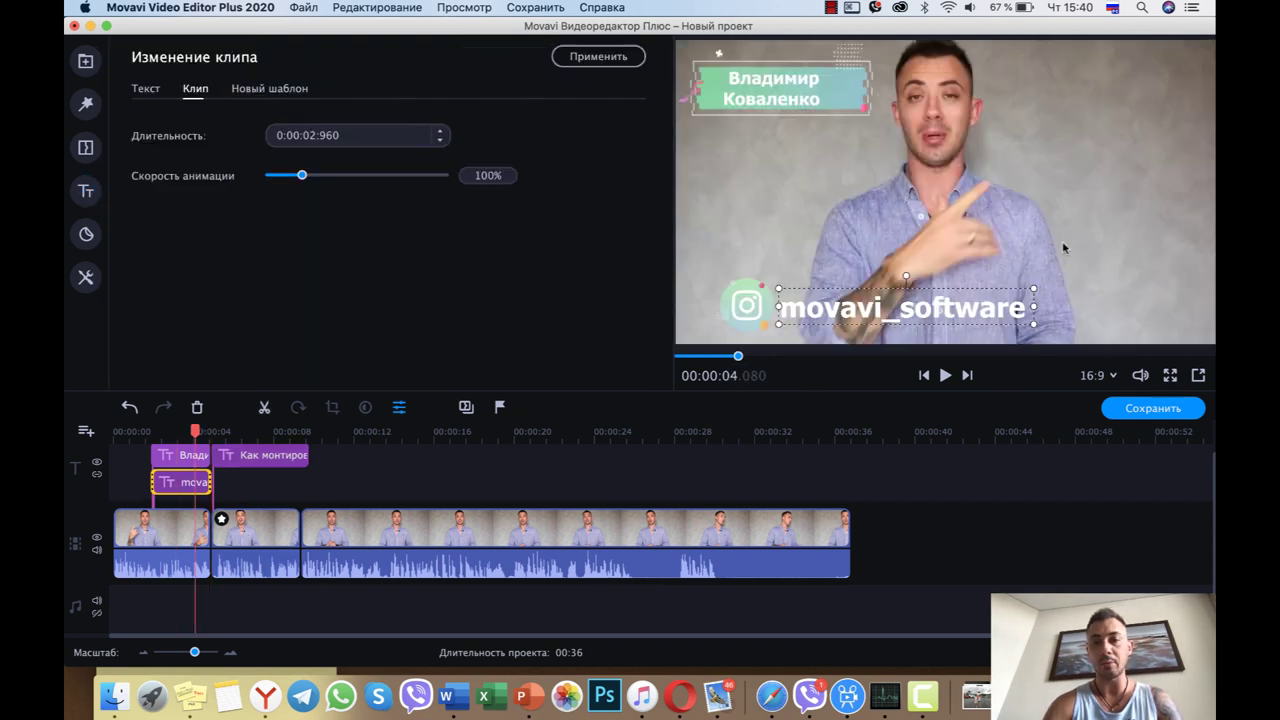
{"action": "left_click", "coordinate": [1072, 253]}
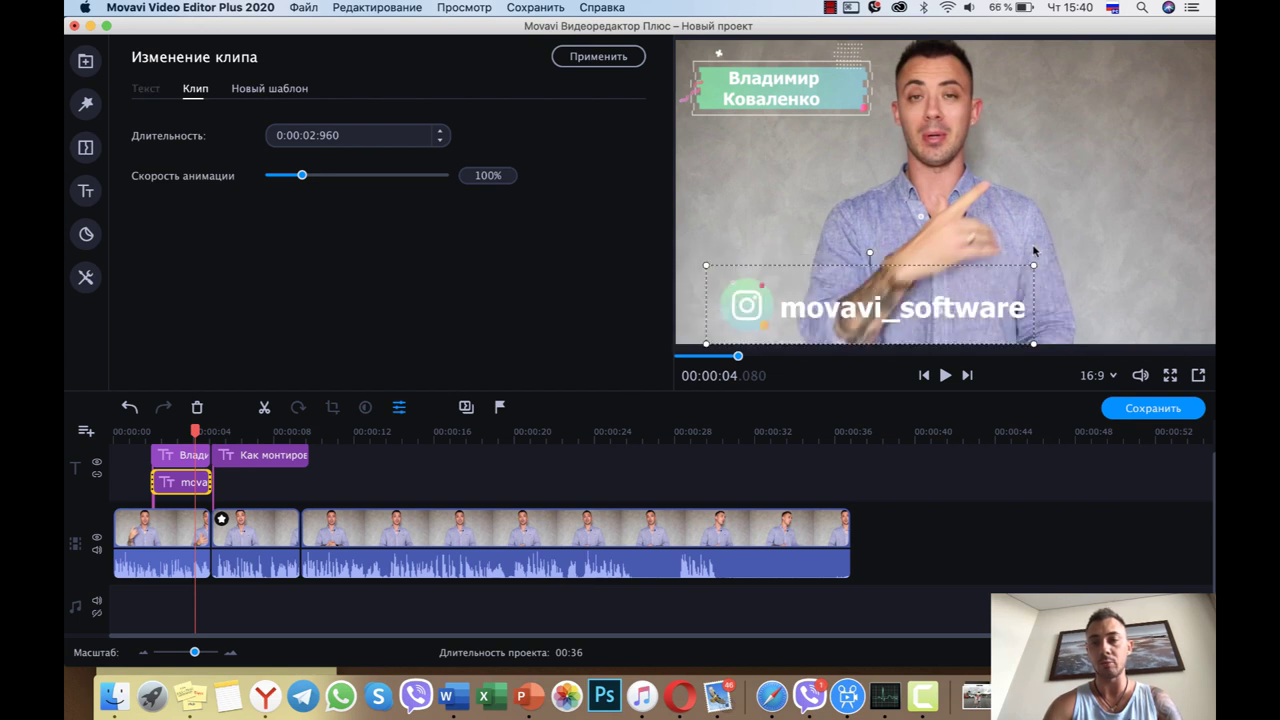
{"action": "left_click_drag", "start_coordinate": [1033, 262], "coordinate": [1125, 88]}
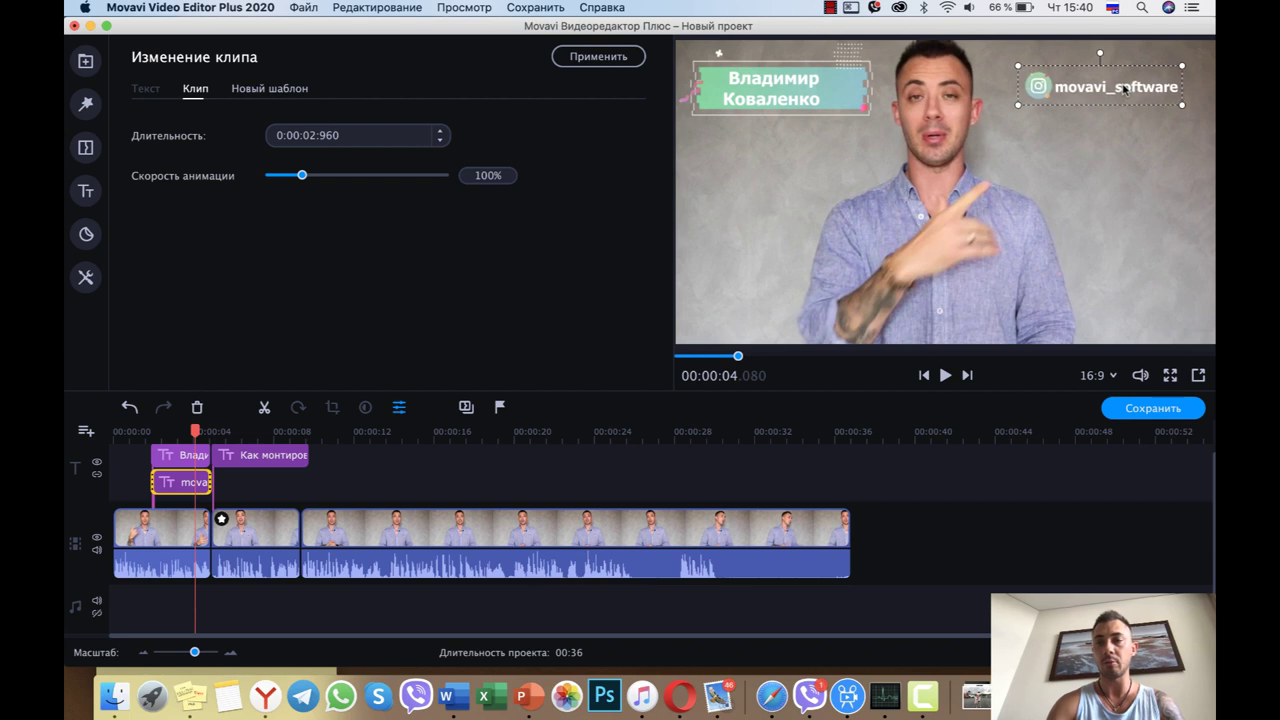
- Slightly enlarge the Instagram title and type the presenter's handle in place of movavi_software
{"action": "left_click_drag", "start_coordinate": [1184, 108], "coordinate": [1158, 99]}
{"action": "double_click", "coordinate": [1088, 90]}
{"action": "double_click", "coordinate": [1090, 88]}
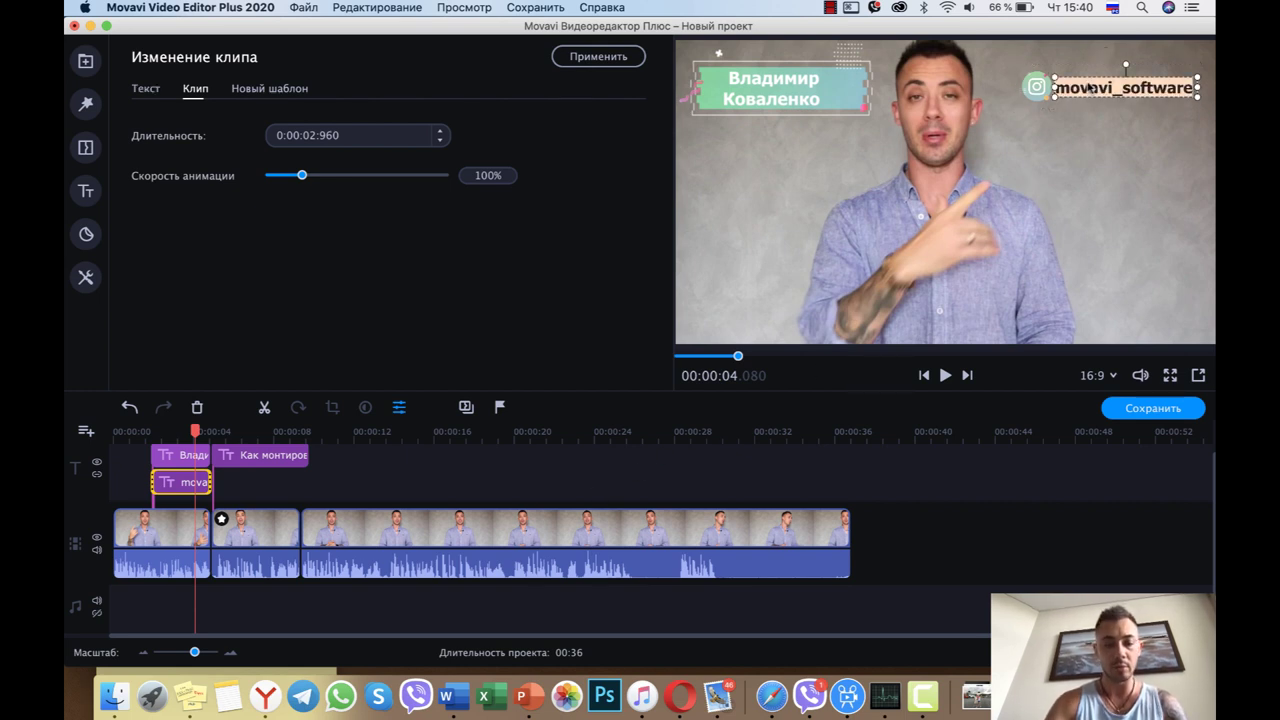
{"action": "type", "text": "п"}
{"action": "key", "text": "ctrl+space"}
{"action": "key", "text": "BackSpace"}
{"action": "type", "text": "mo"}
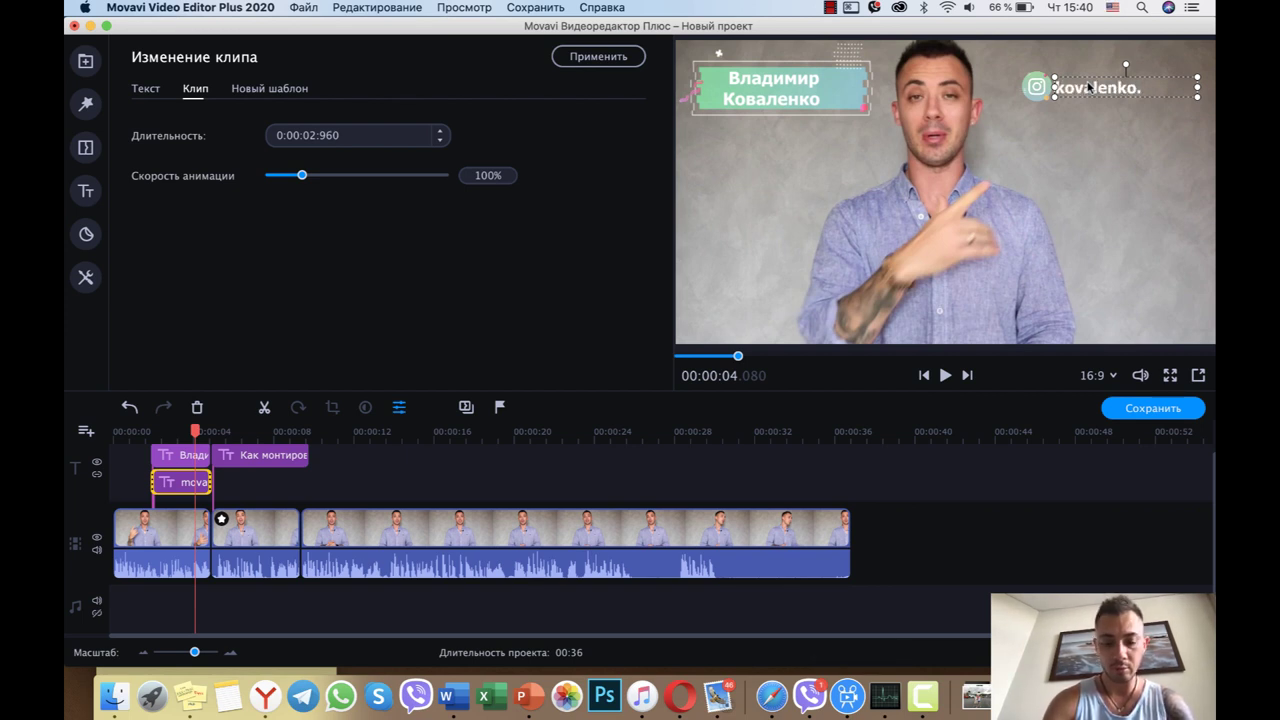
- Move the handle title to the frame's bottom-right corner
{"action": "left_click", "coordinate": [1077, 133]}
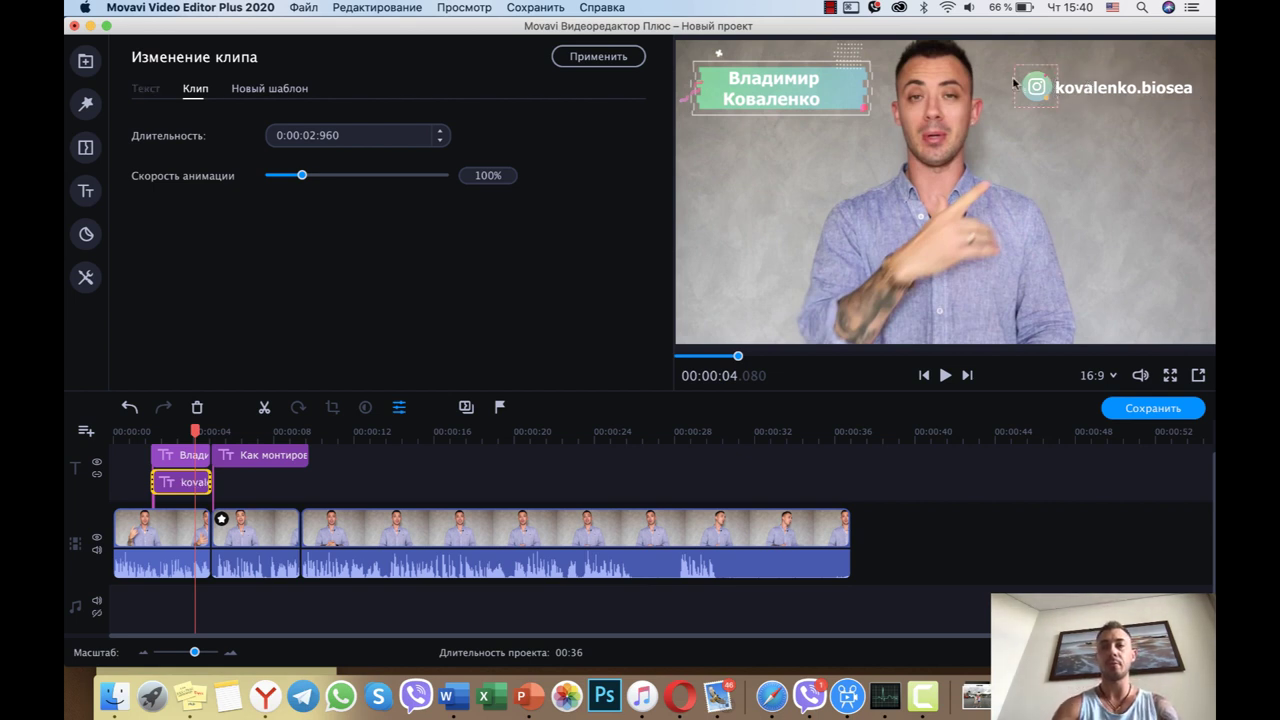
{"action": "left_click_drag", "start_coordinate": [1145, 87], "coordinate": [1155, 317]}
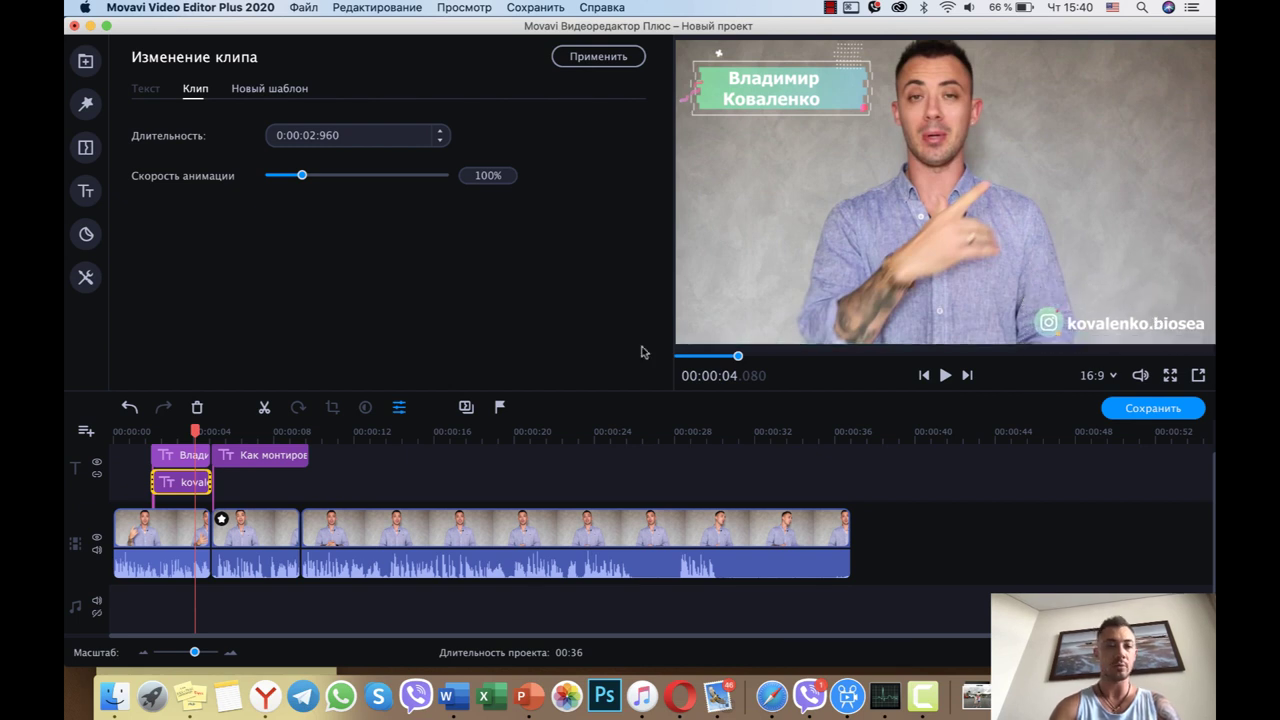
{"action": "left_click", "coordinate": [126, 432]}
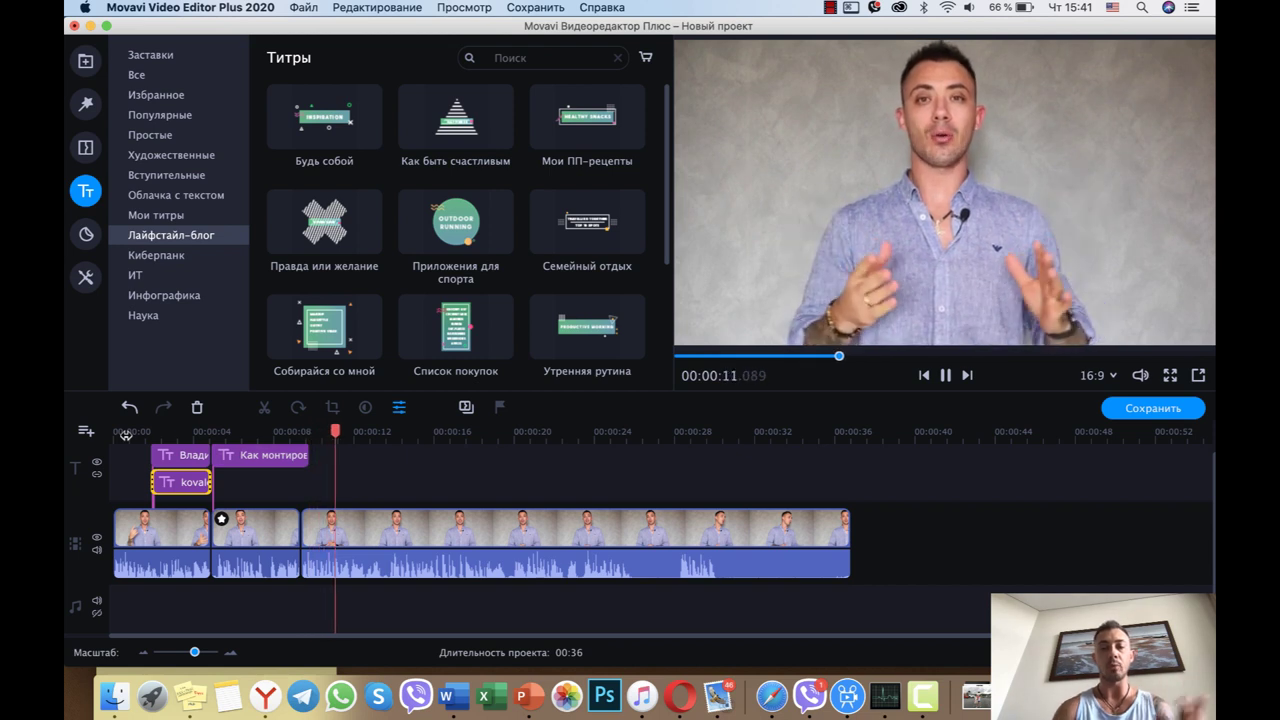
{"action": "key", "text": "space"}
{"action": "left_click", "coordinate": [625, 450]}
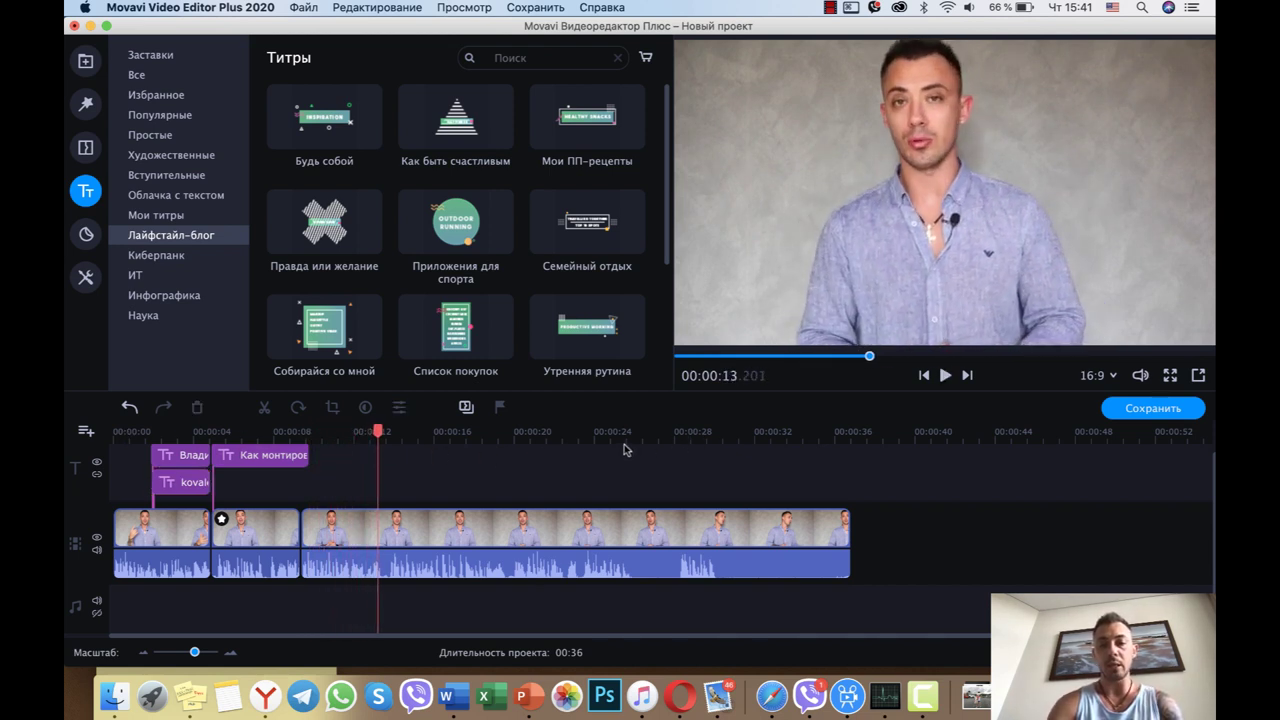
{"action": "left_click", "coordinate": [615, 432]}
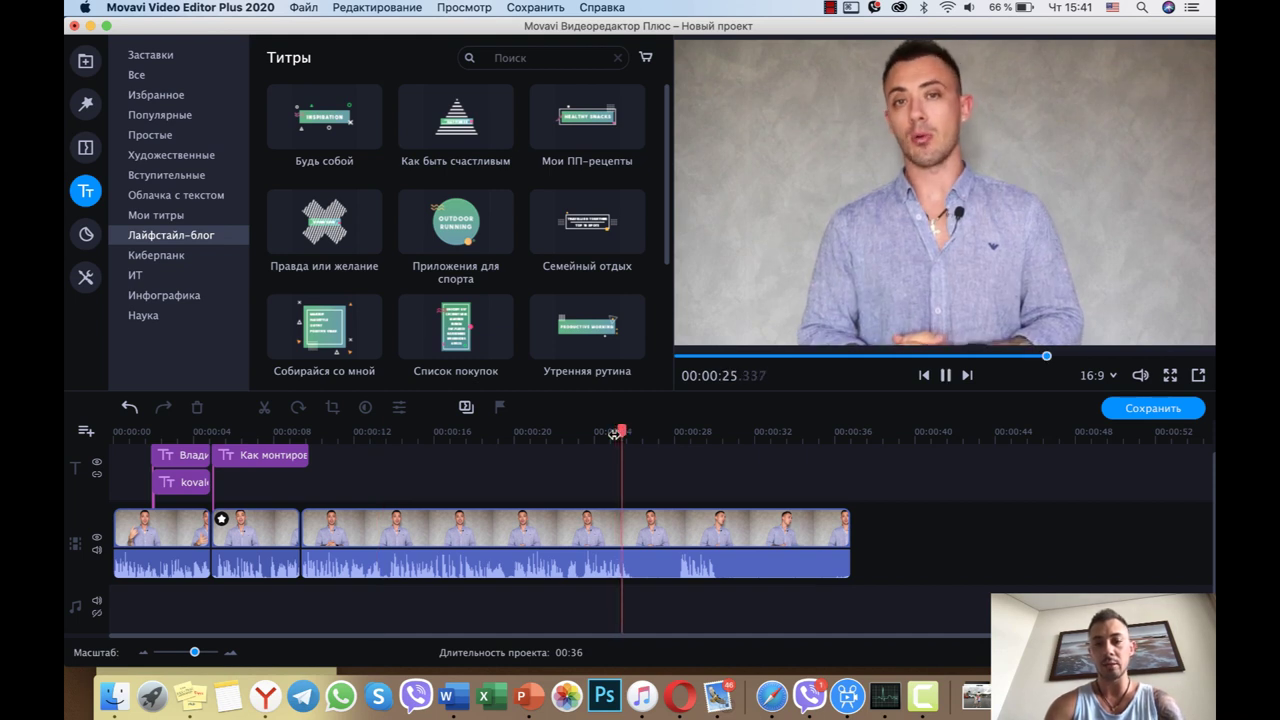
{"action": "key", "text": "space"}
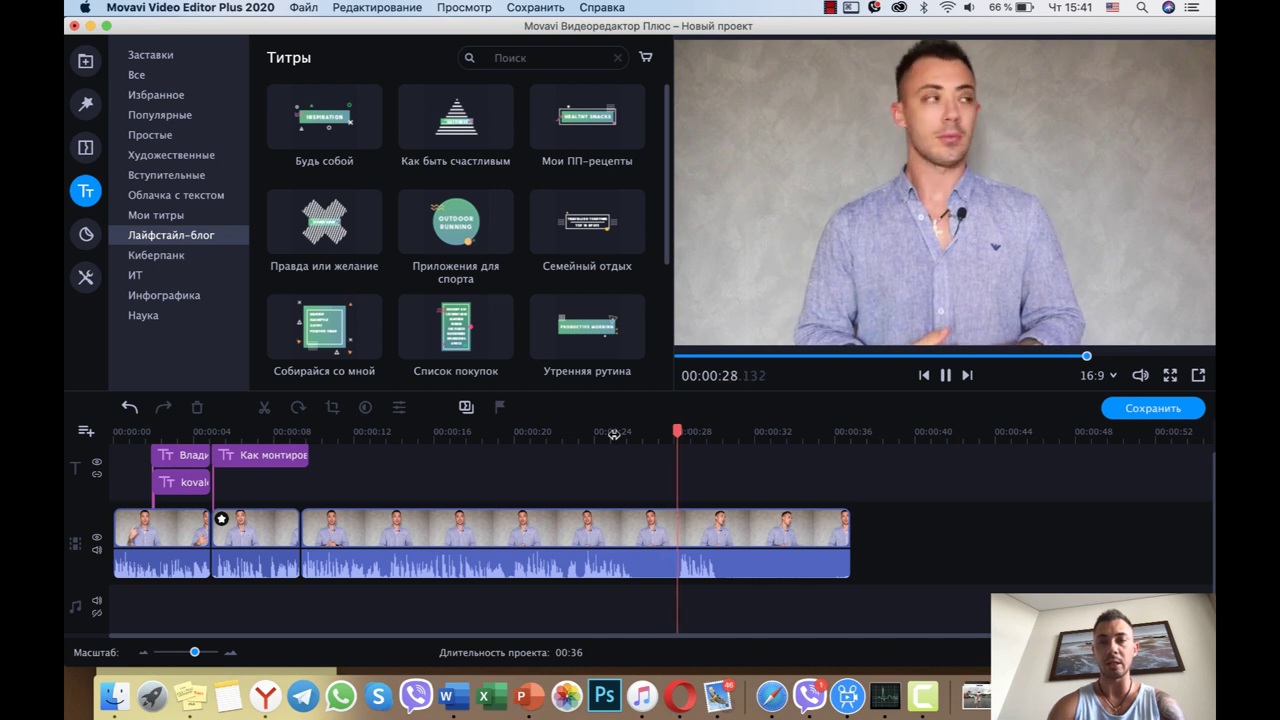
- Split the third talking-head clip at 00:00:25.920 and delete the piece after the cut
{"action": "key", "text": "space"}
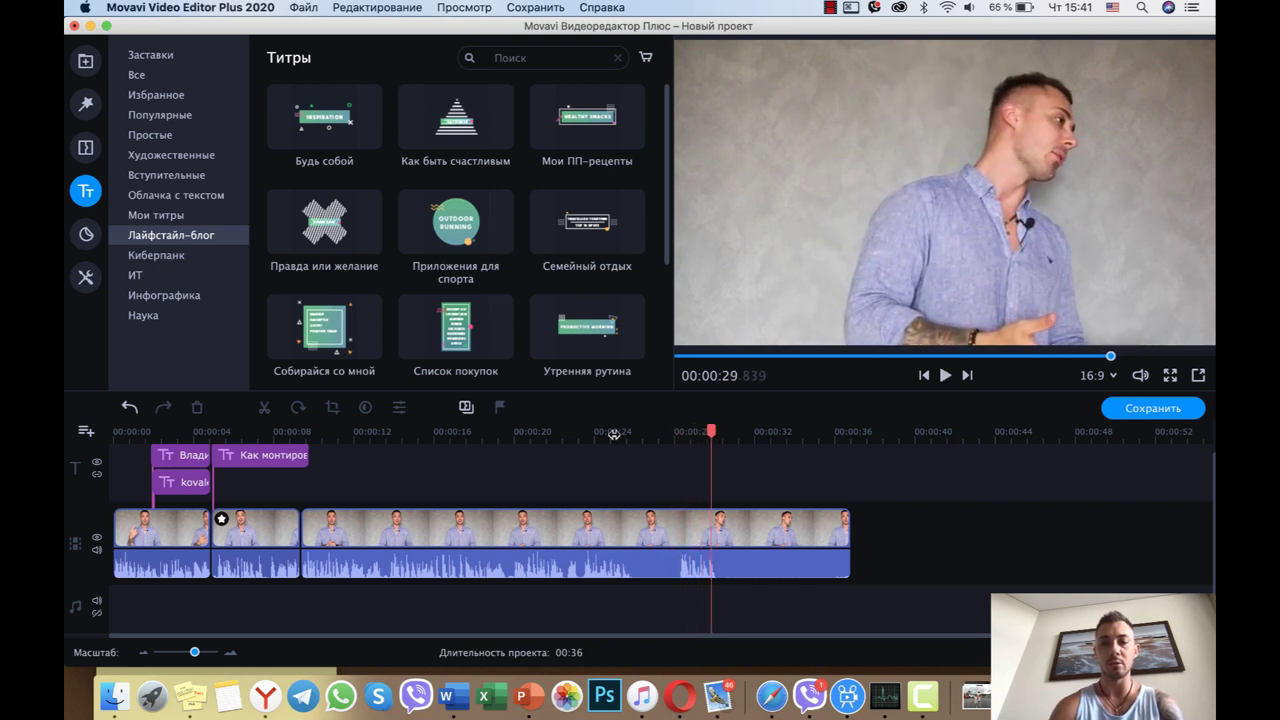
{"action": "left_click", "coordinate": [640, 541]}
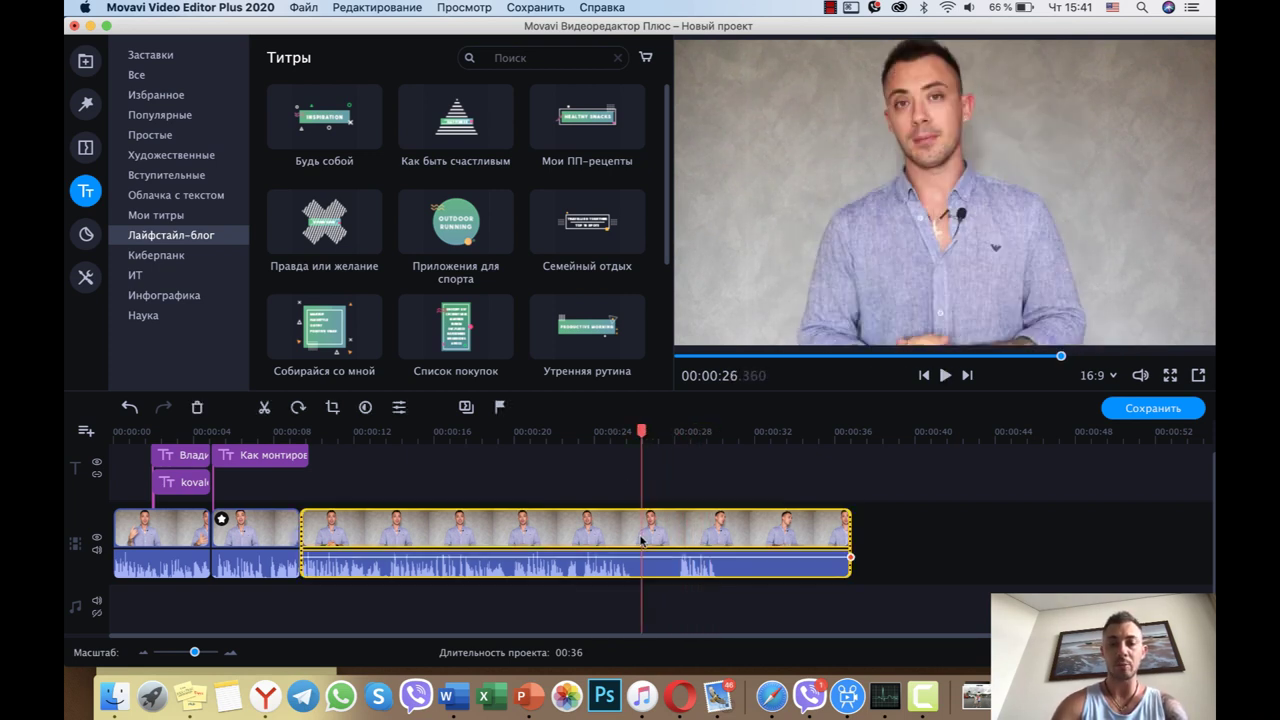
{"action": "left_click", "coordinate": [629, 538]}
{"action": "left_click", "coordinate": [632, 538]}
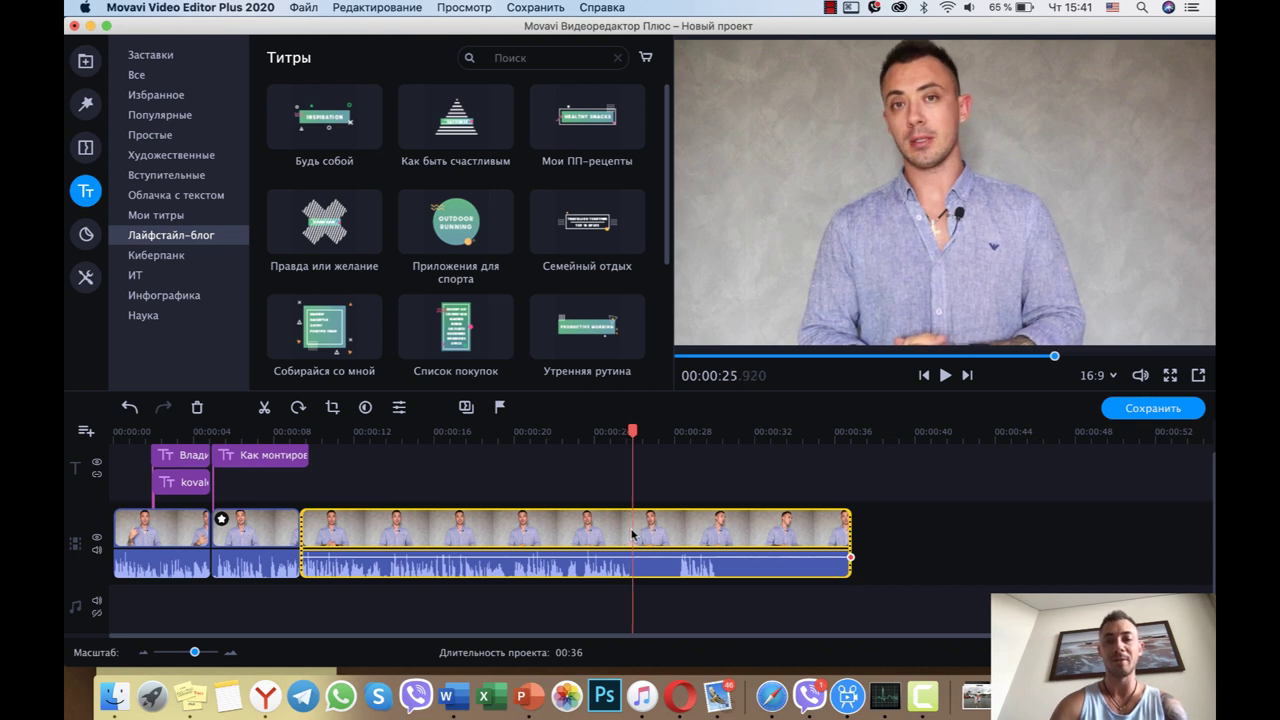
{"action": "left_click", "coordinate": [264, 409]}
{"action": "left_click", "coordinate": [763, 530]}
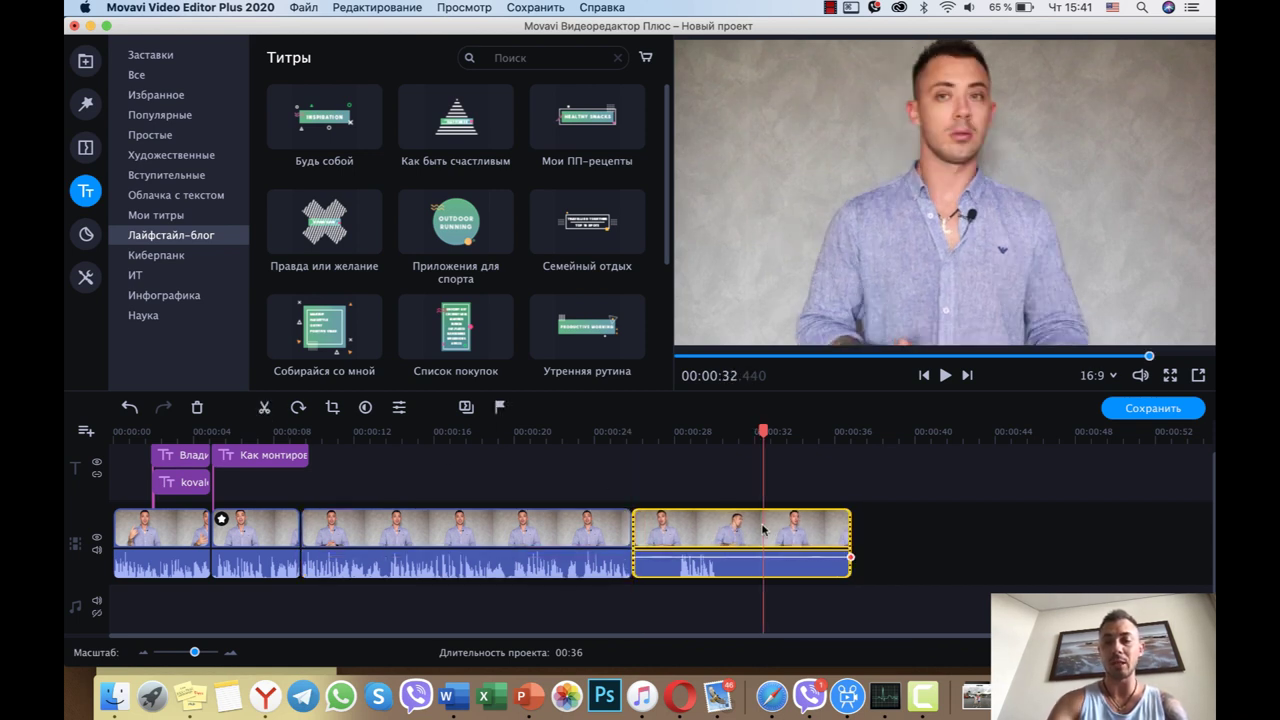
{"action": "key", "text": "Delete"}
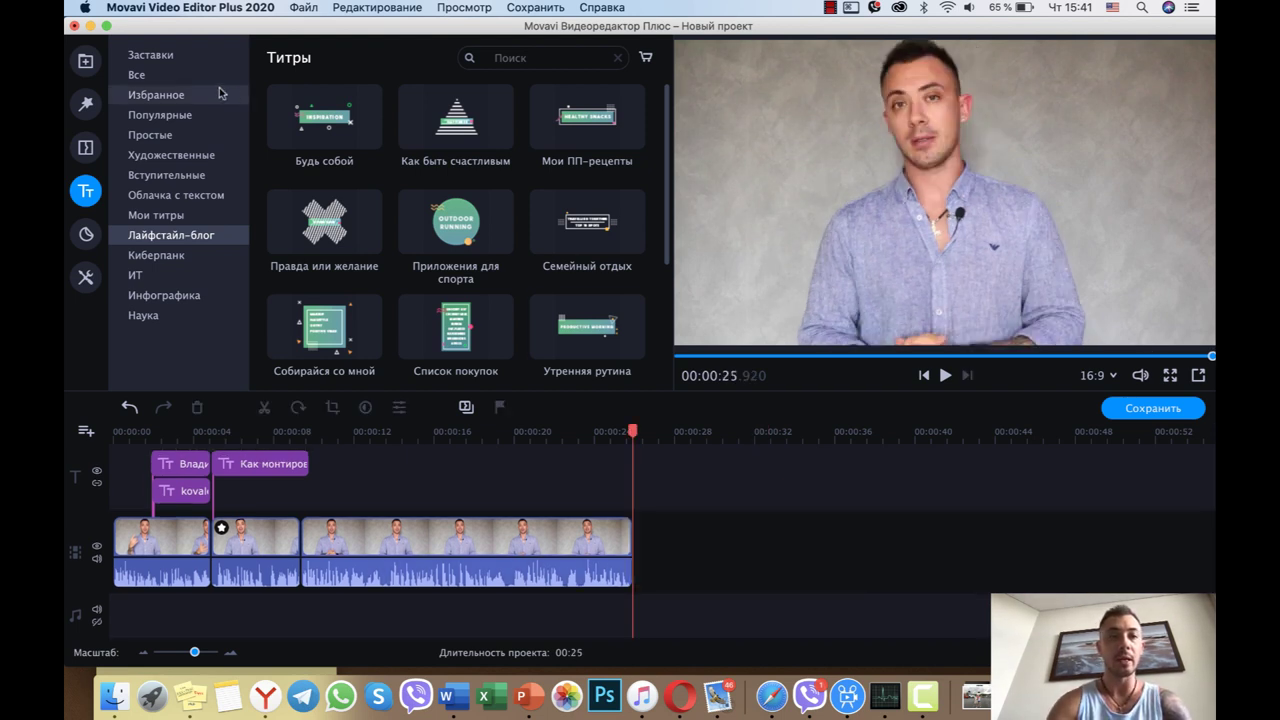
- Open the imported media library, add MVI_3019.MP4 to the timeline end, then delete it again
{"action": "left_click", "coordinate": [85, 63]}
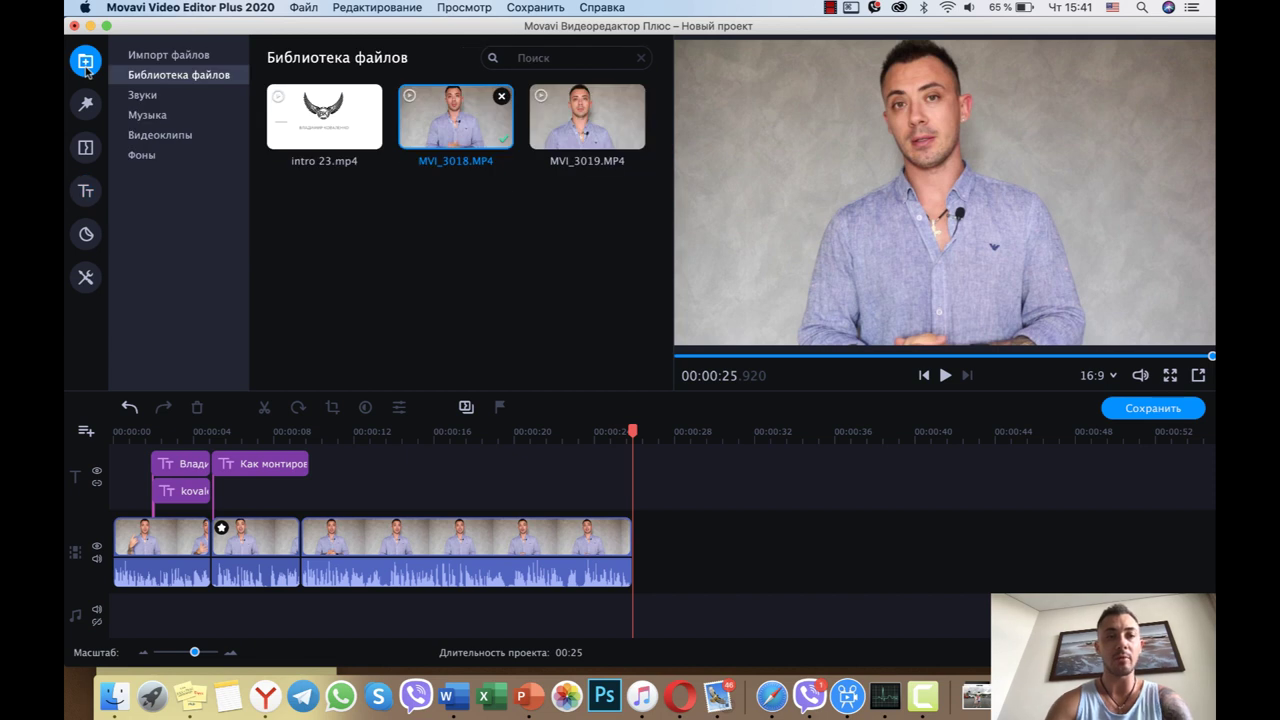
{"action": "left_click_drag", "start_coordinate": [560, 145], "coordinate": [717, 540]}
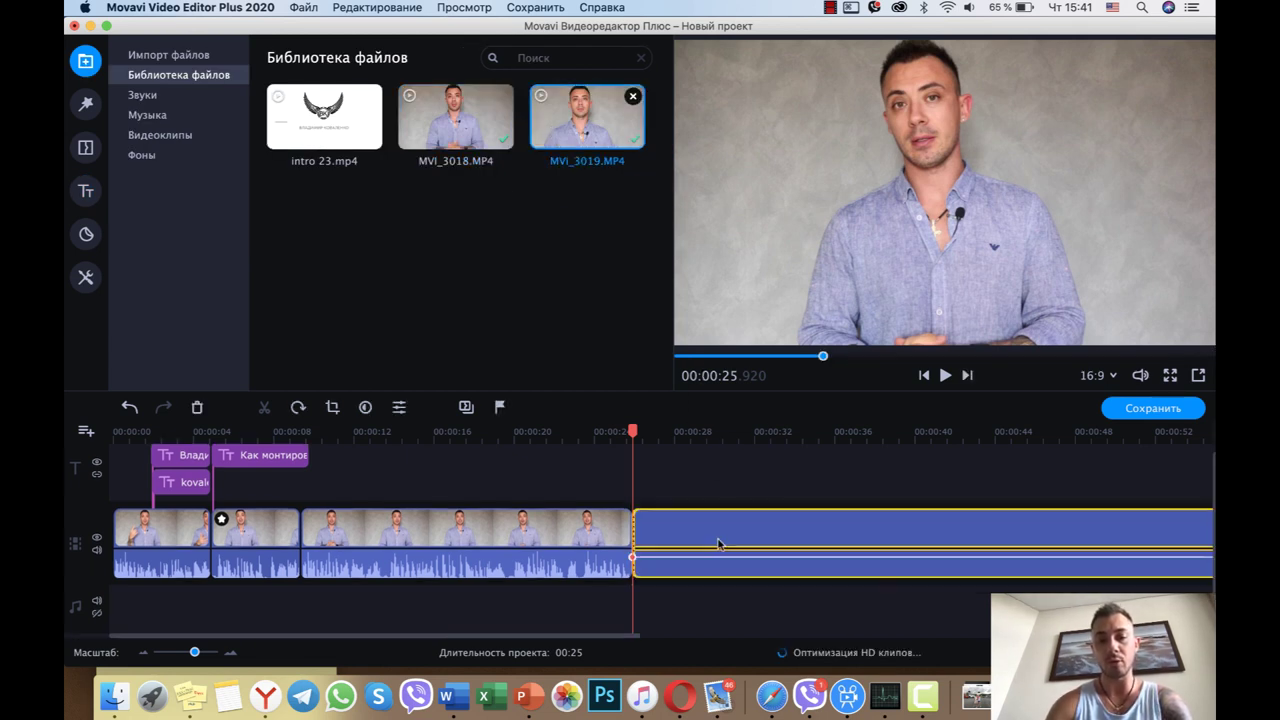
{"action": "left_click", "coordinate": [705, 532]}
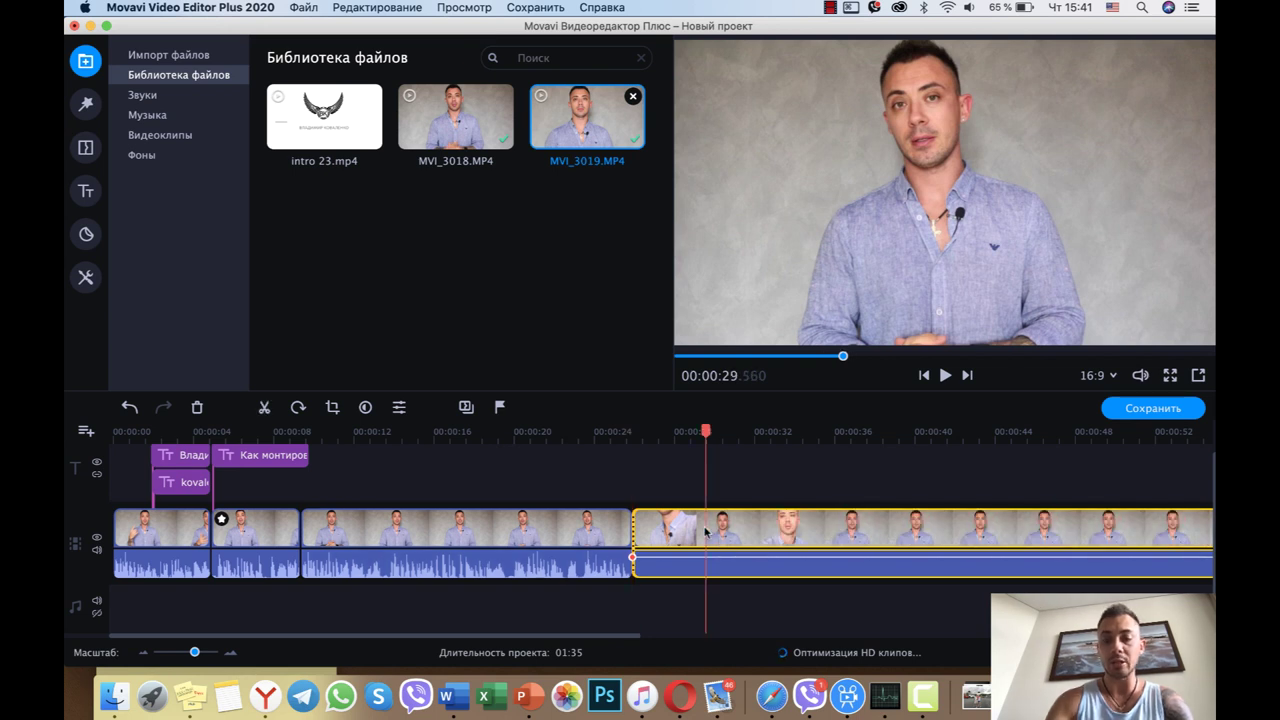
{"action": "key", "text": "Delete"}
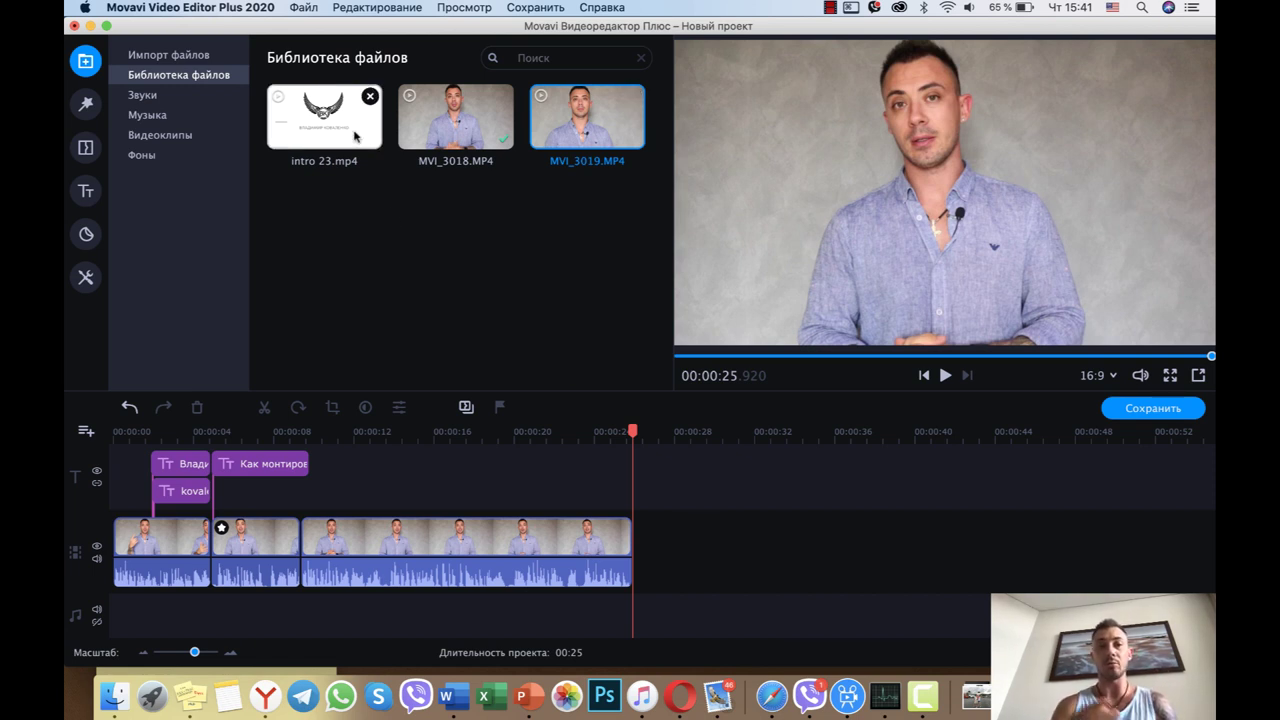
- Append intro 23.mp4 at the timeline end and cut off its tail after 00:00:31.382
{"action": "left_click_drag", "start_coordinate": [355, 136], "coordinate": [662, 548]}
{"action": "left_click", "coordinate": [625, 444]}
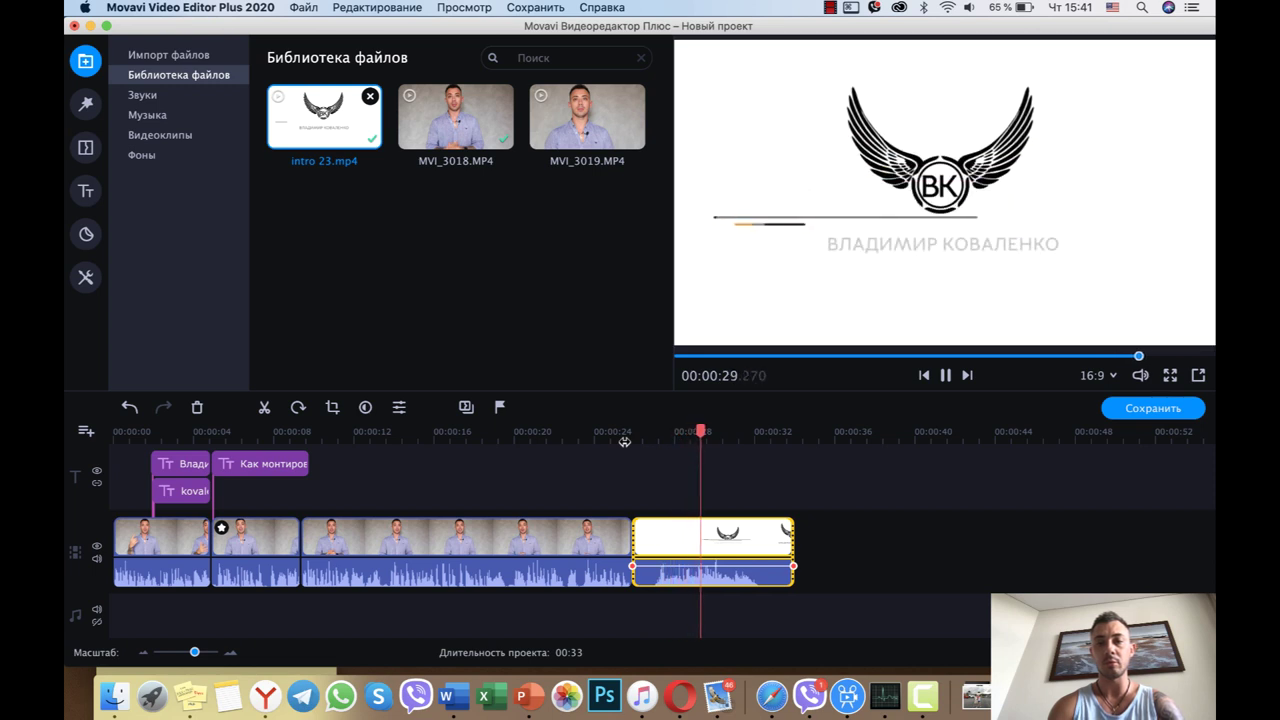
{"action": "key", "text": "space"}
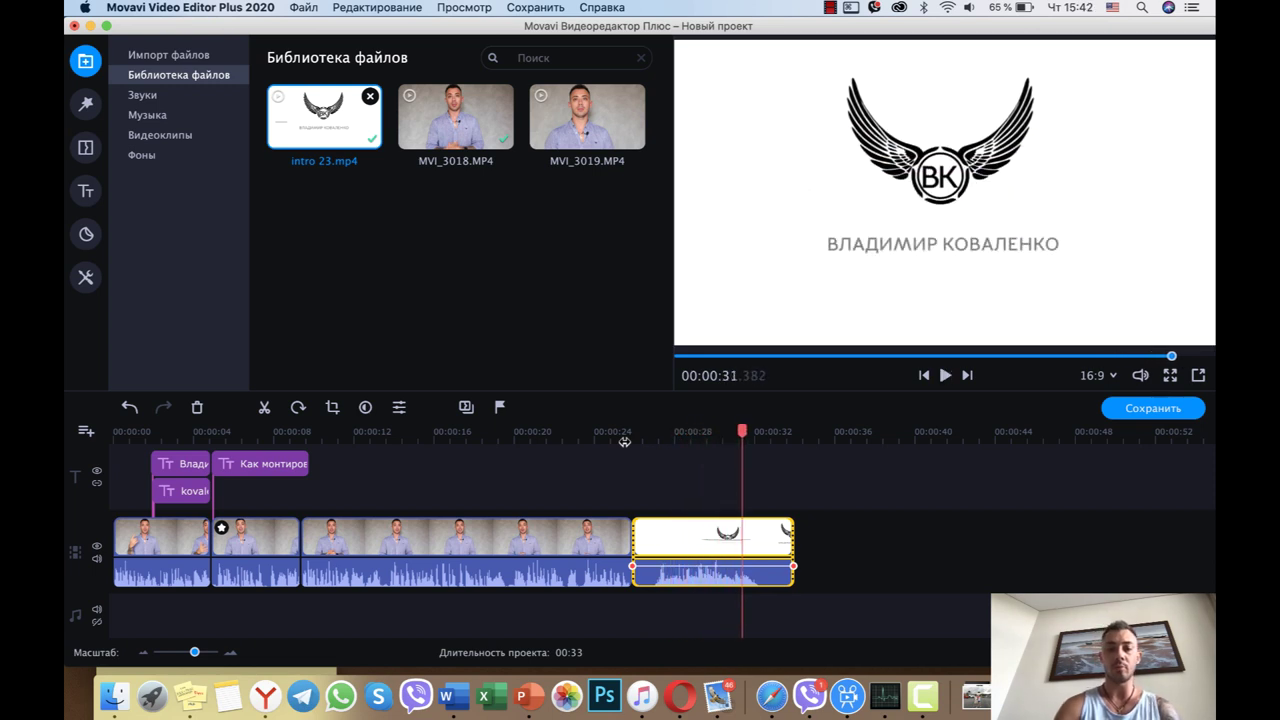
{"action": "left_click", "coordinate": [264, 407]}
{"action": "left_click", "coordinate": [779, 545]}
{"action": "left_click", "coordinate": [779, 545]}
{"action": "key", "text": "Delete"}
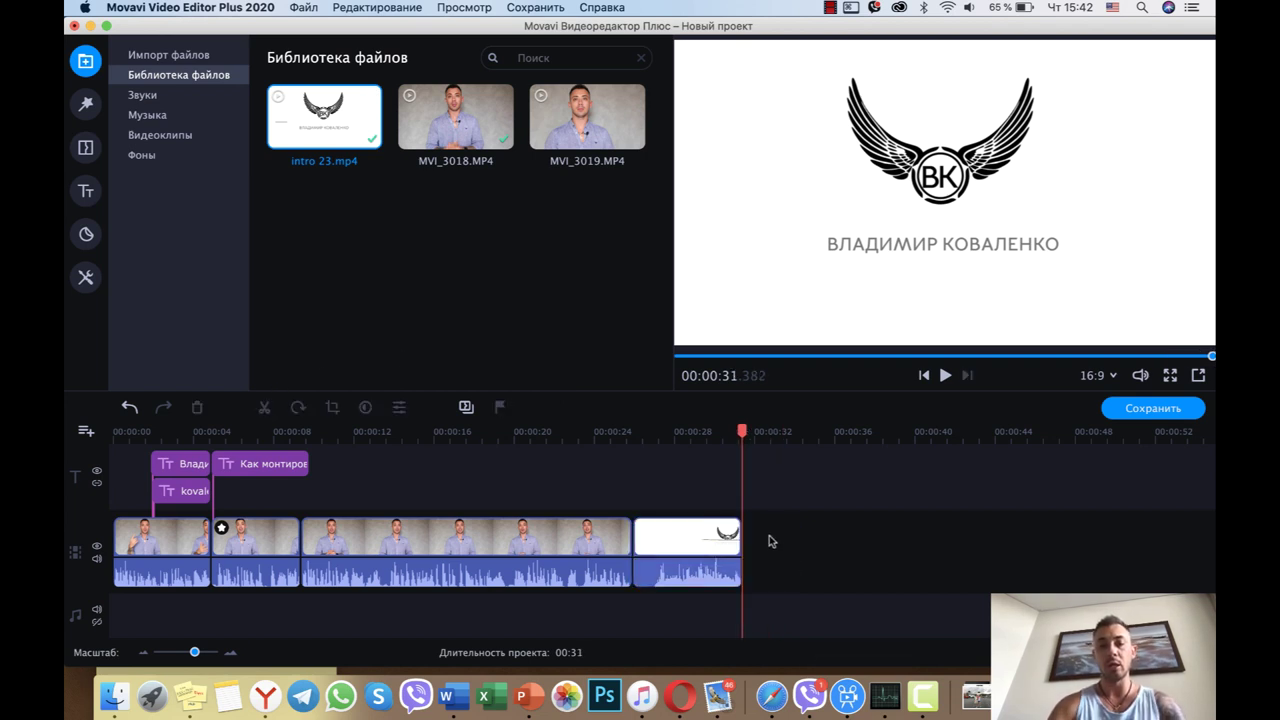
{"action": "left_click", "coordinate": [137, 434]}
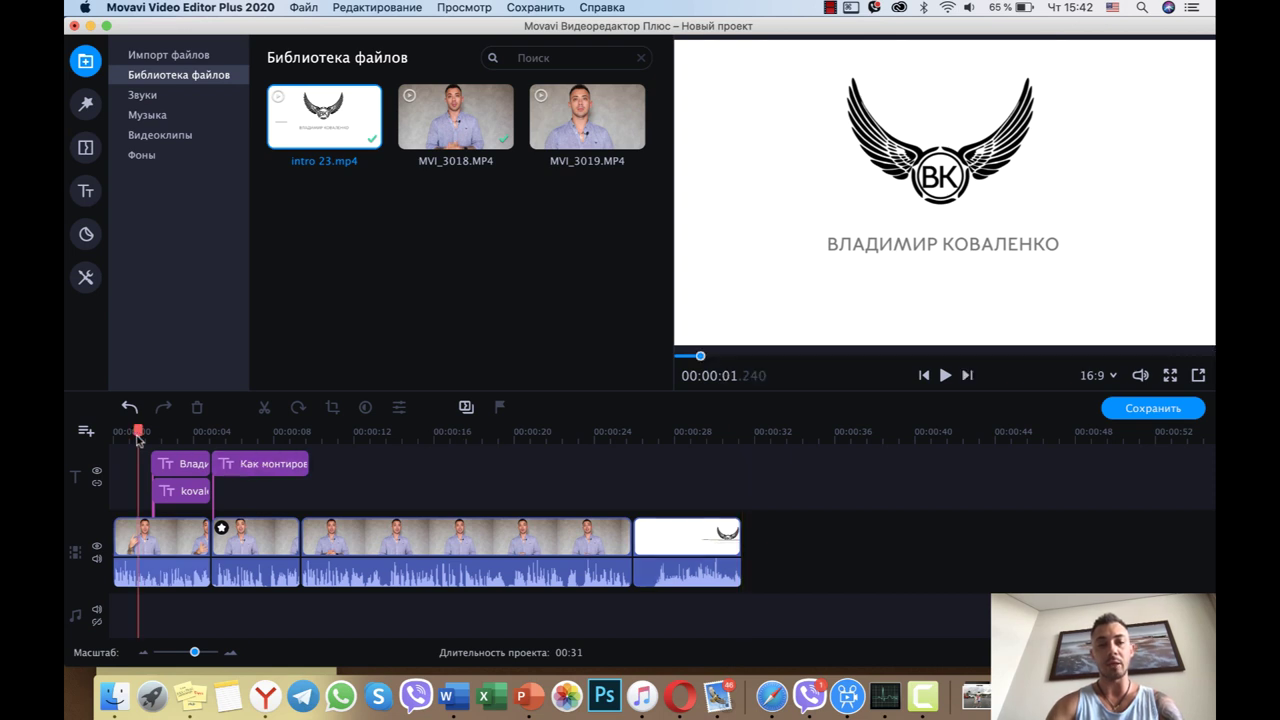
{"action": "key", "text": "space"}
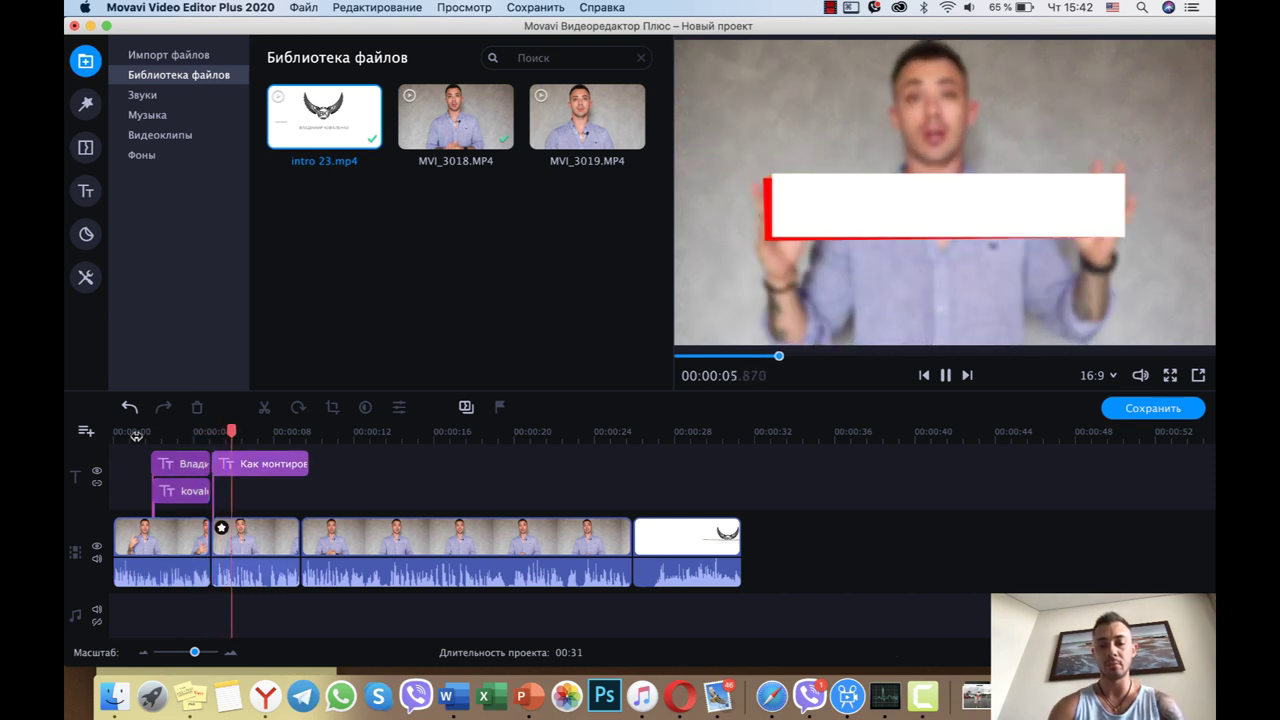
{"action": "left_click", "coordinate": [467, 433]}
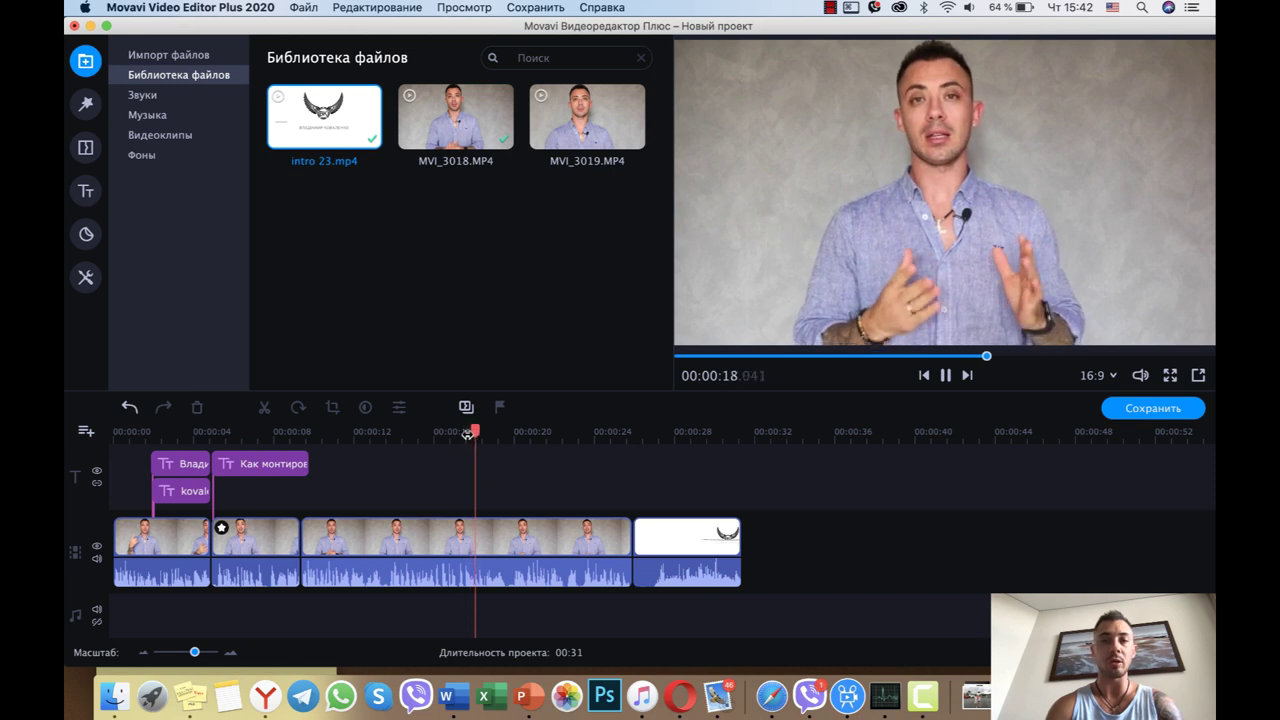
{"action": "left_click", "coordinate": [945, 375]}
{"action": "left_click", "coordinate": [620, 433]}
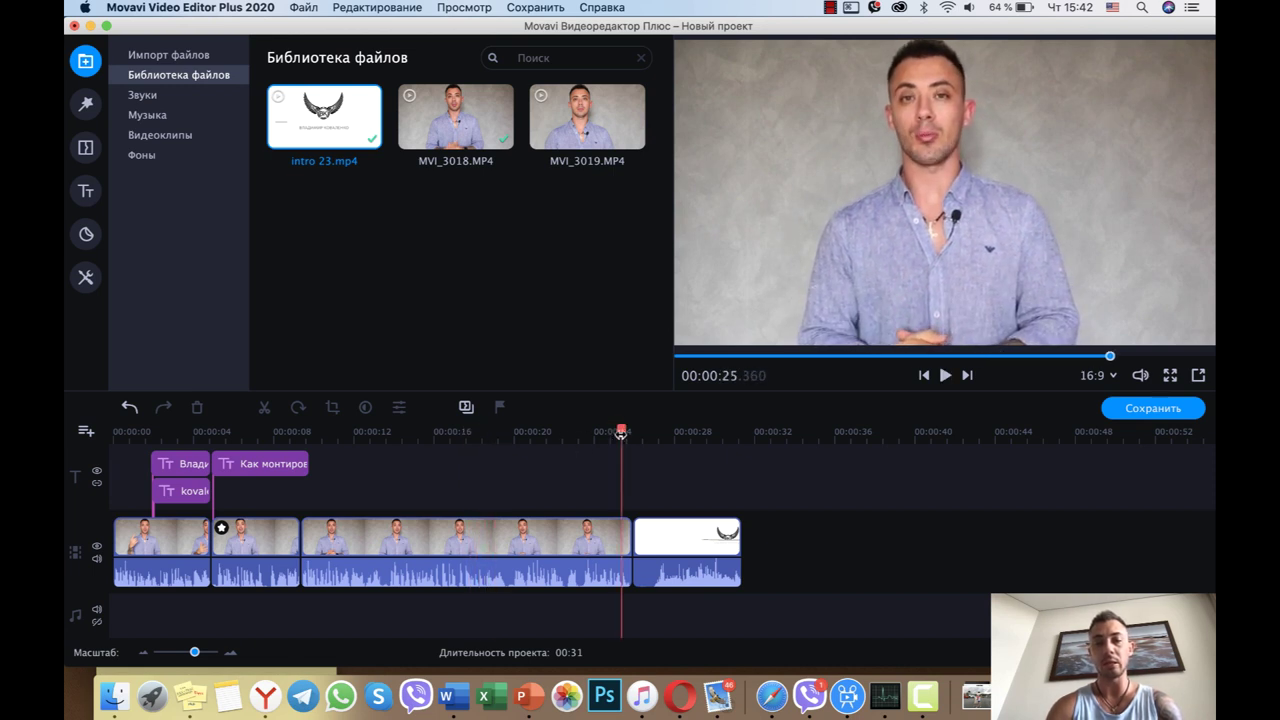
{"action": "key", "text": "space"}
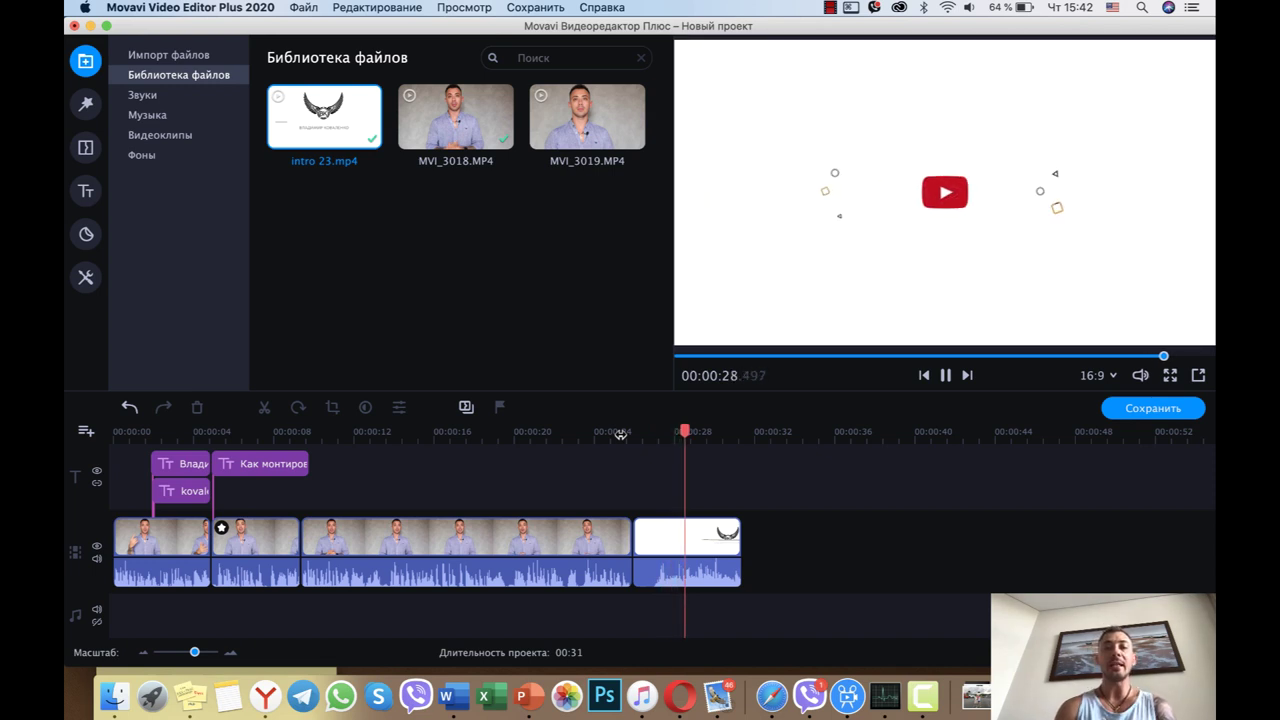
{"action": "key", "text": "space"}
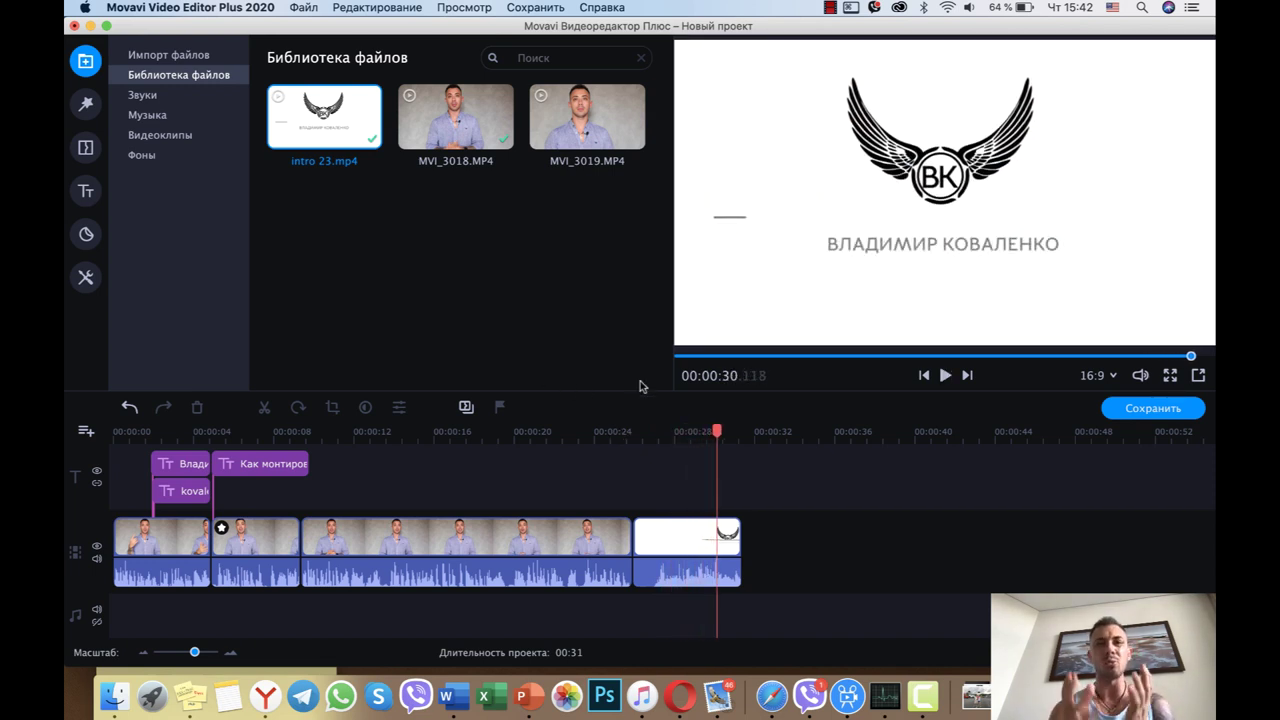
{"action": "left_click", "coordinate": [88, 150]}
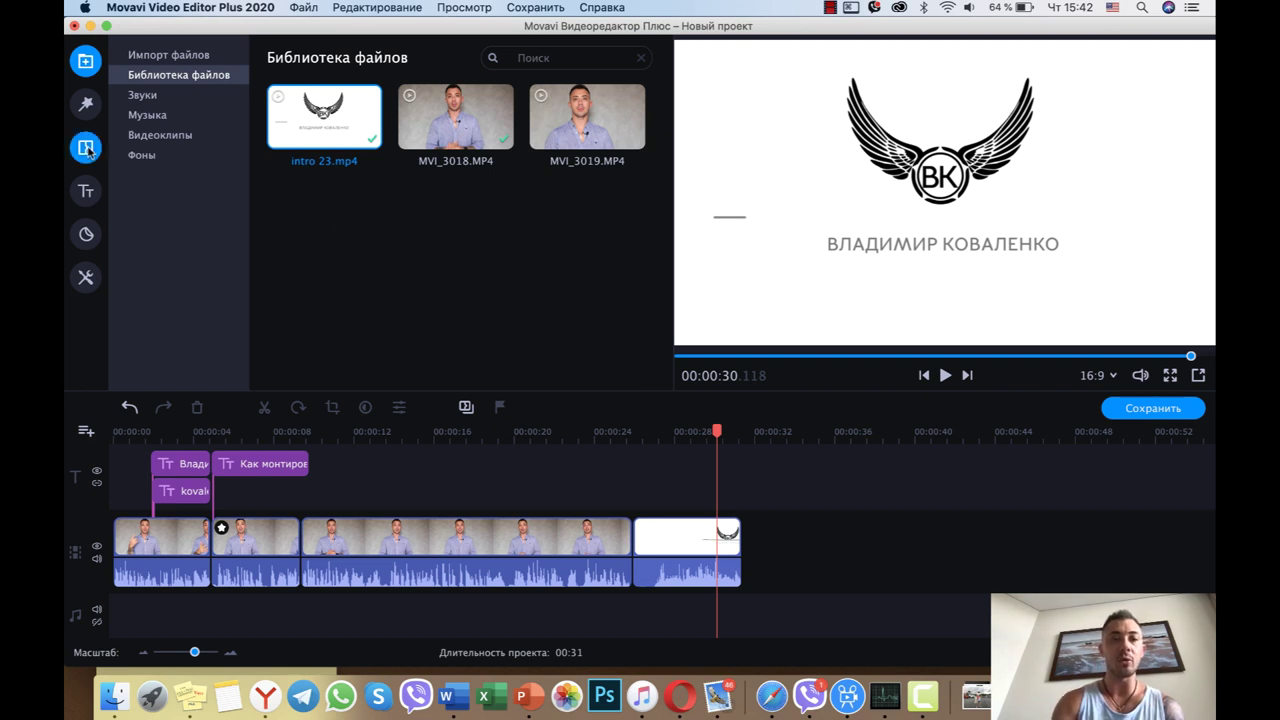
- Try the Угасание transition Градиент ← between the last two clips, then remove it
{"action": "left_click", "coordinate": [151, 155]}
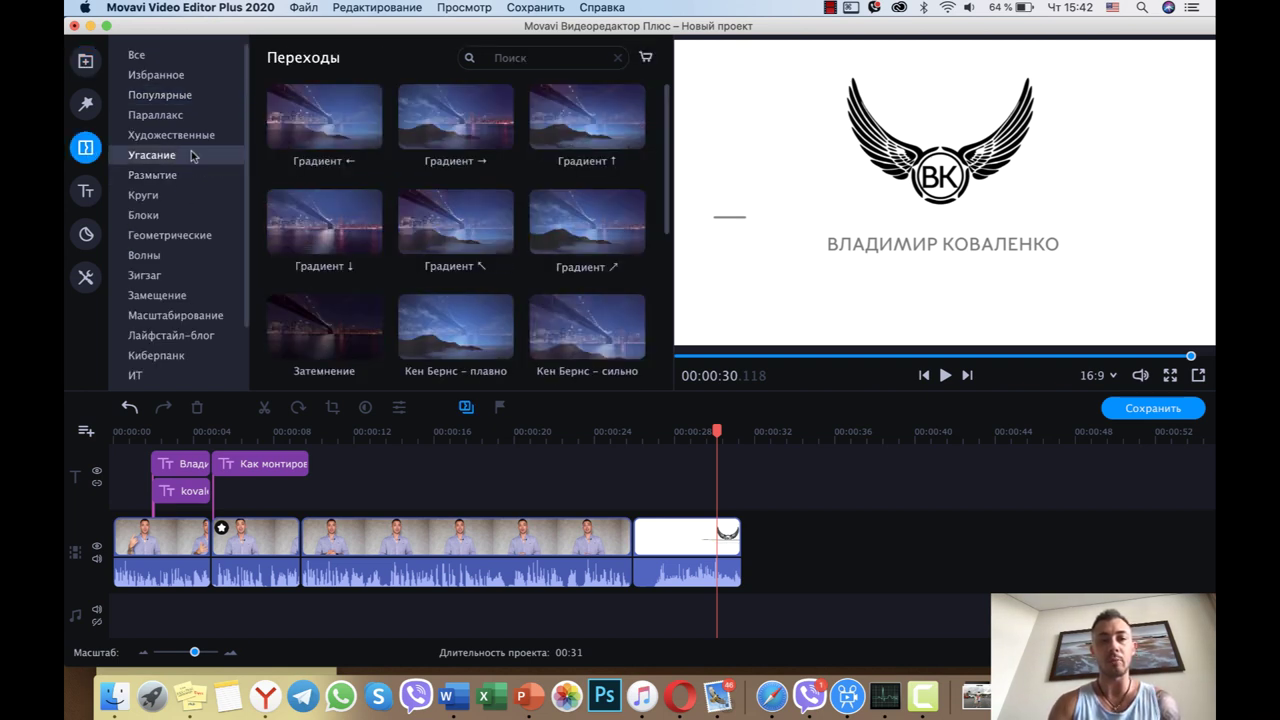
{"action": "left_click_drag", "start_coordinate": [318, 138], "coordinate": [631, 548]}
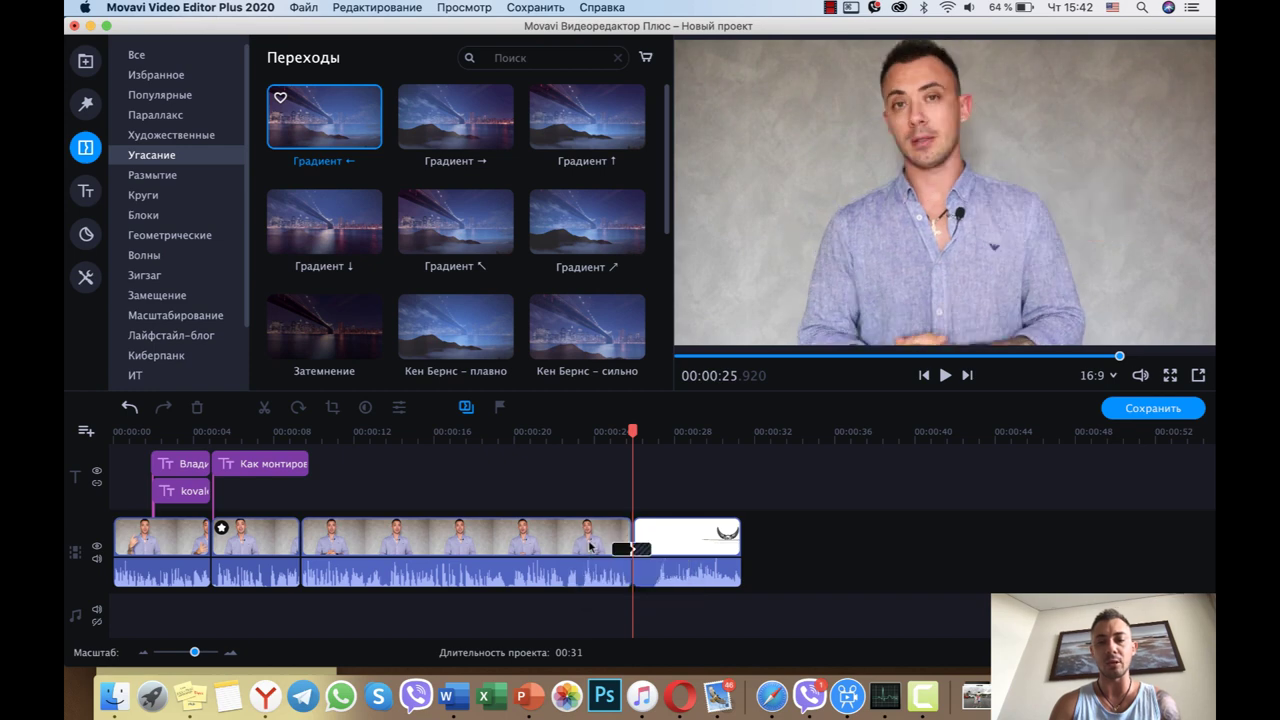
{"action": "left_click", "coordinate": [591, 433]}
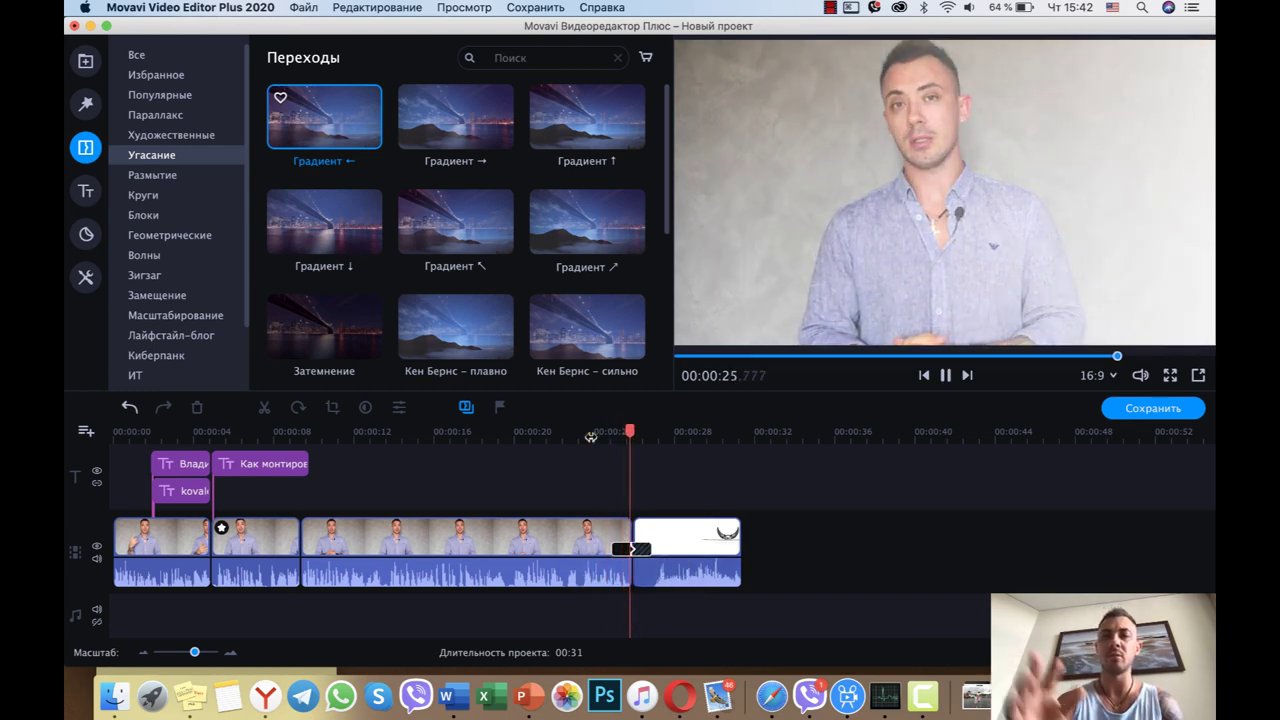
{"action": "key", "text": "space"}
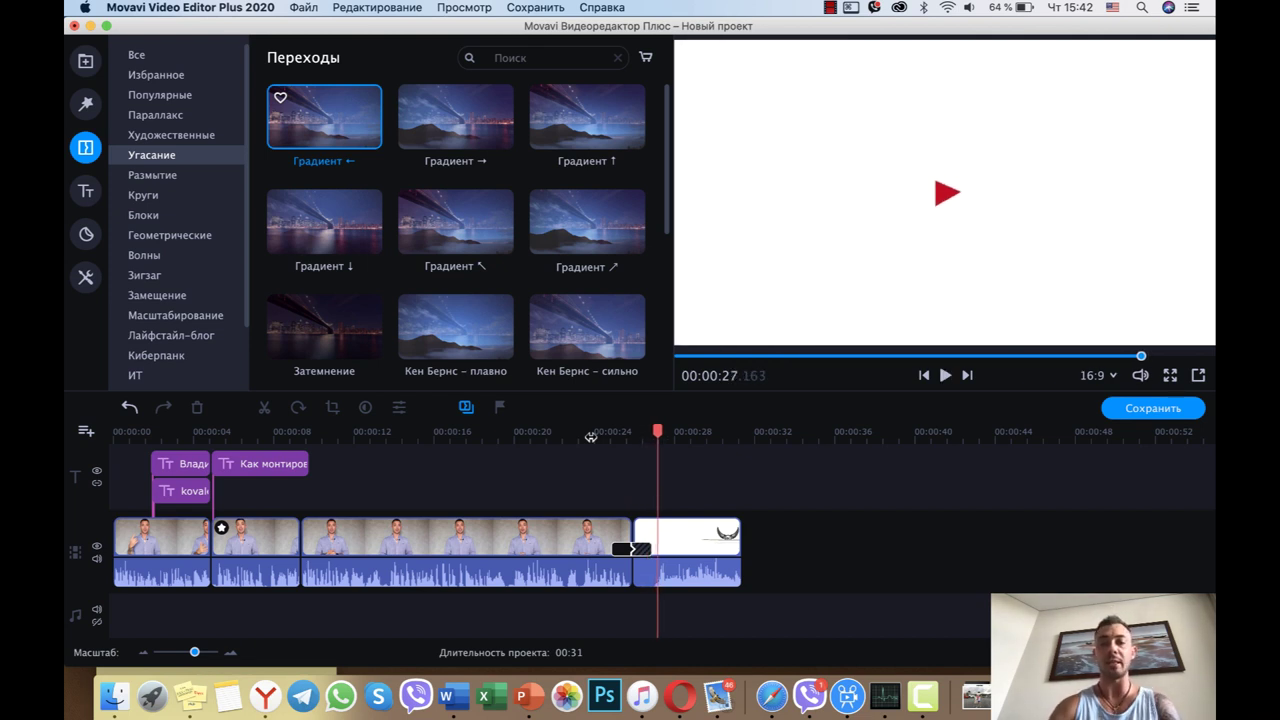
{"action": "left_click", "coordinate": [622, 552]}
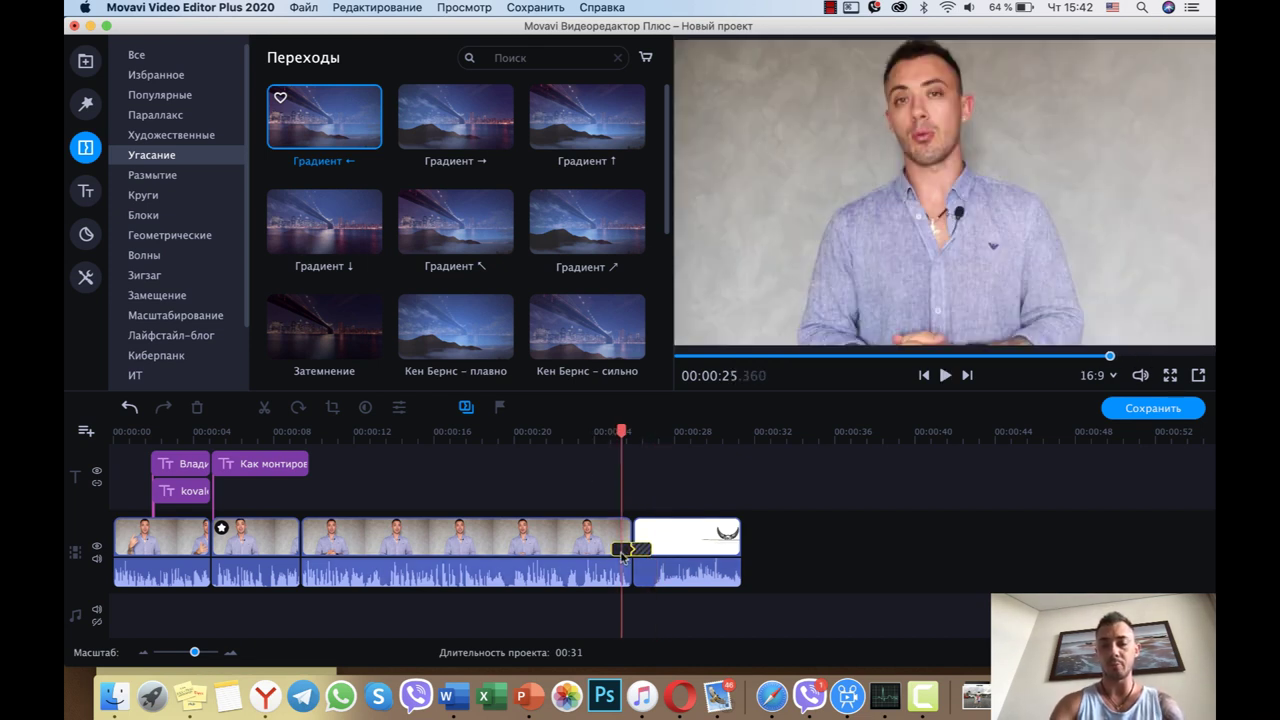
{"action": "key", "text": "Delete"}
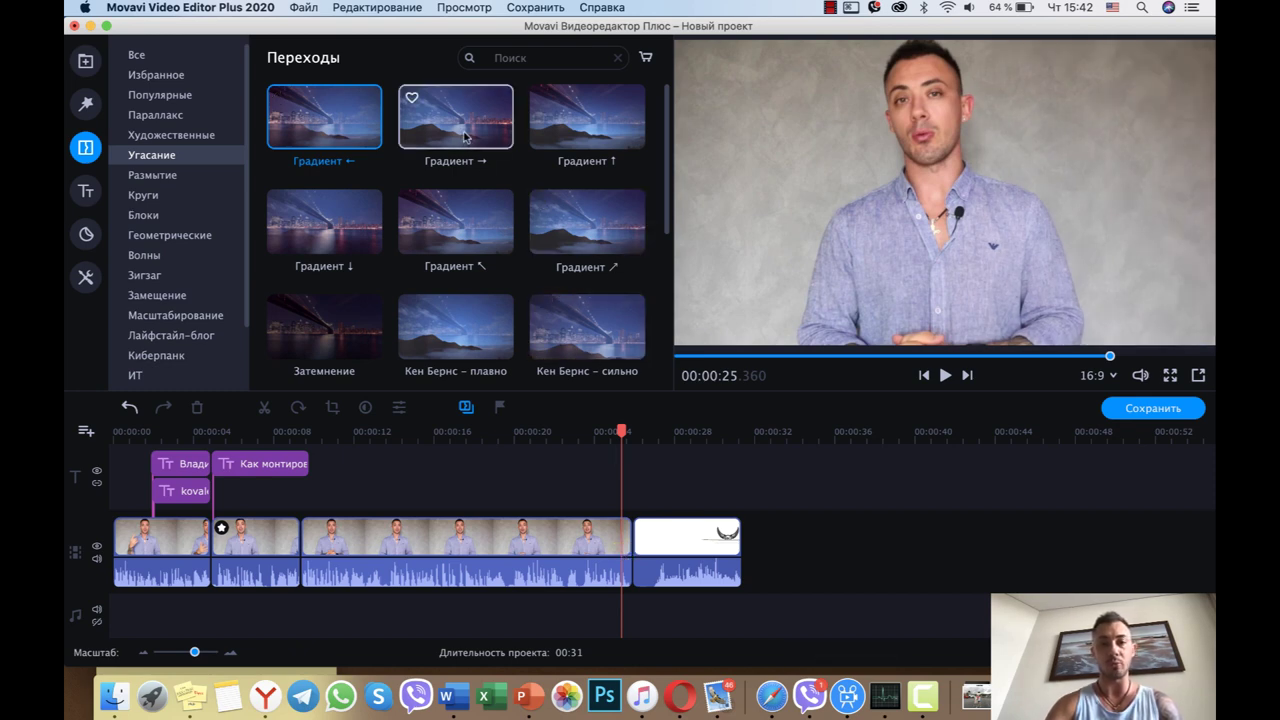
- Place Градиент ↗ at the join before the white clip and preview it from 25.6 seconds
{"action": "left_click", "coordinate": [447, 205]}
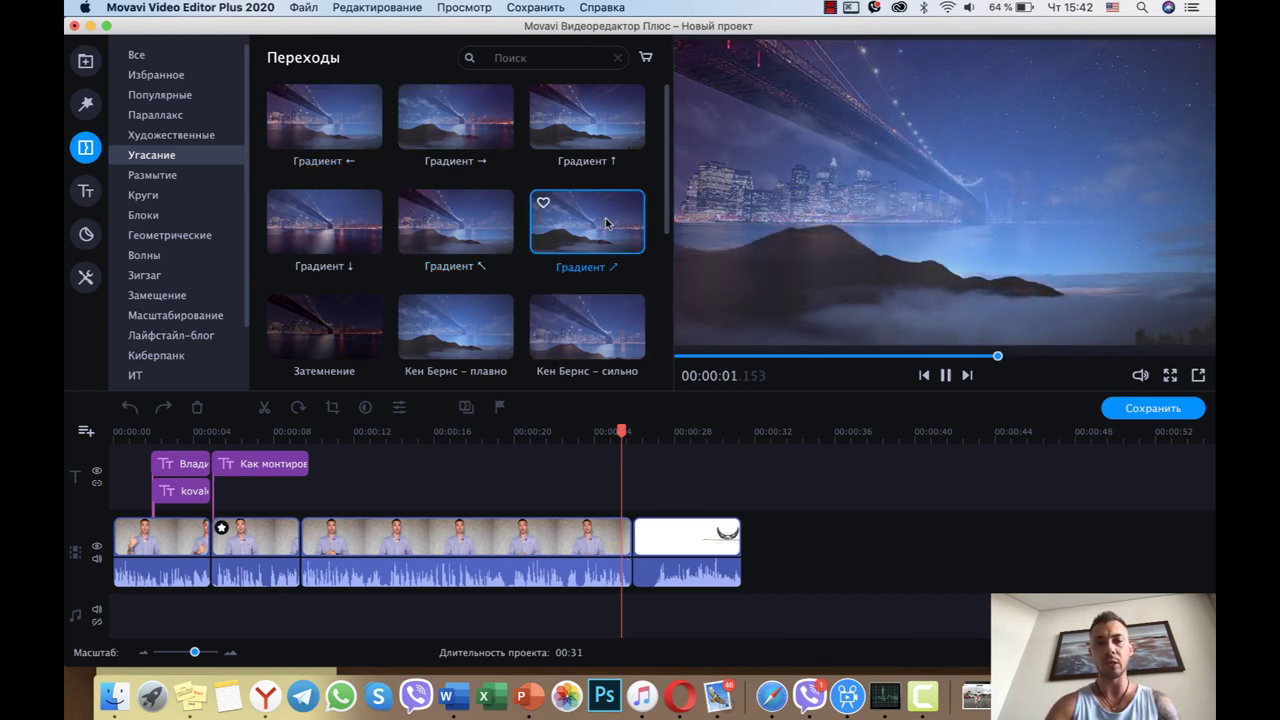
{"action": "left_click", "coordinate": [605, 223]}
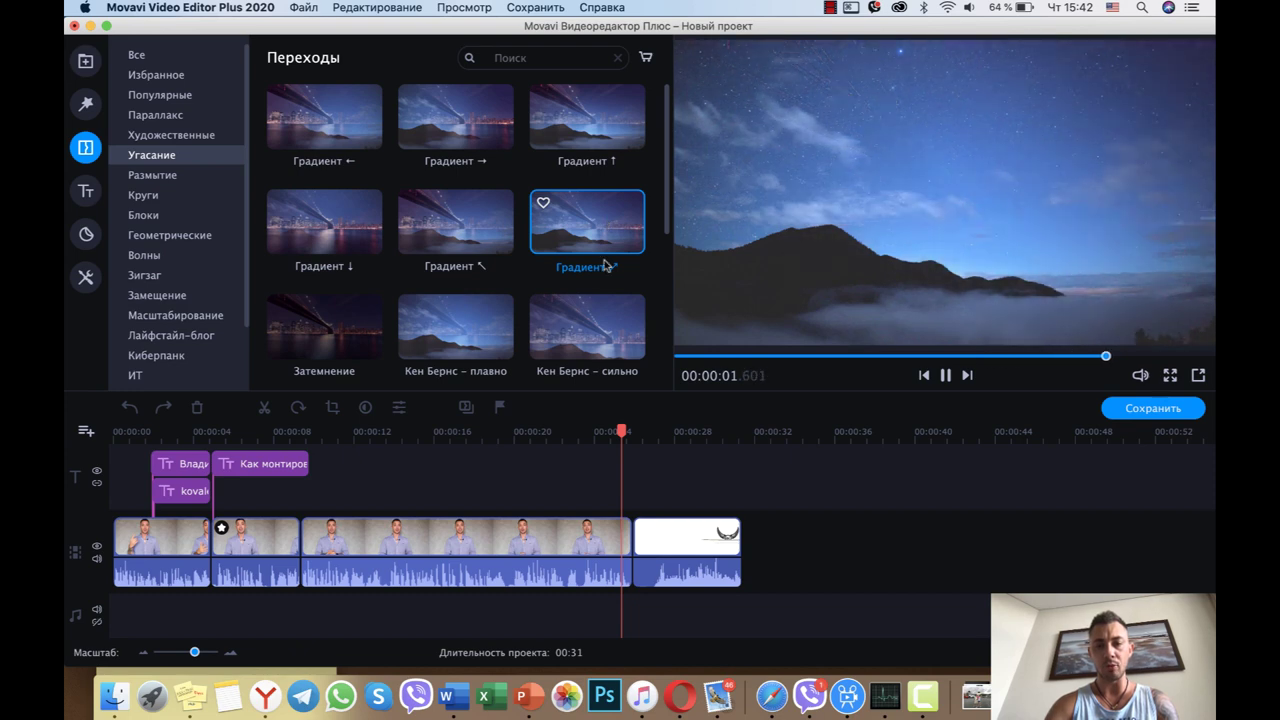
{"action": "left_click_drag", "start_coordinate": [605, 223], "coordinate": [618, 540]}
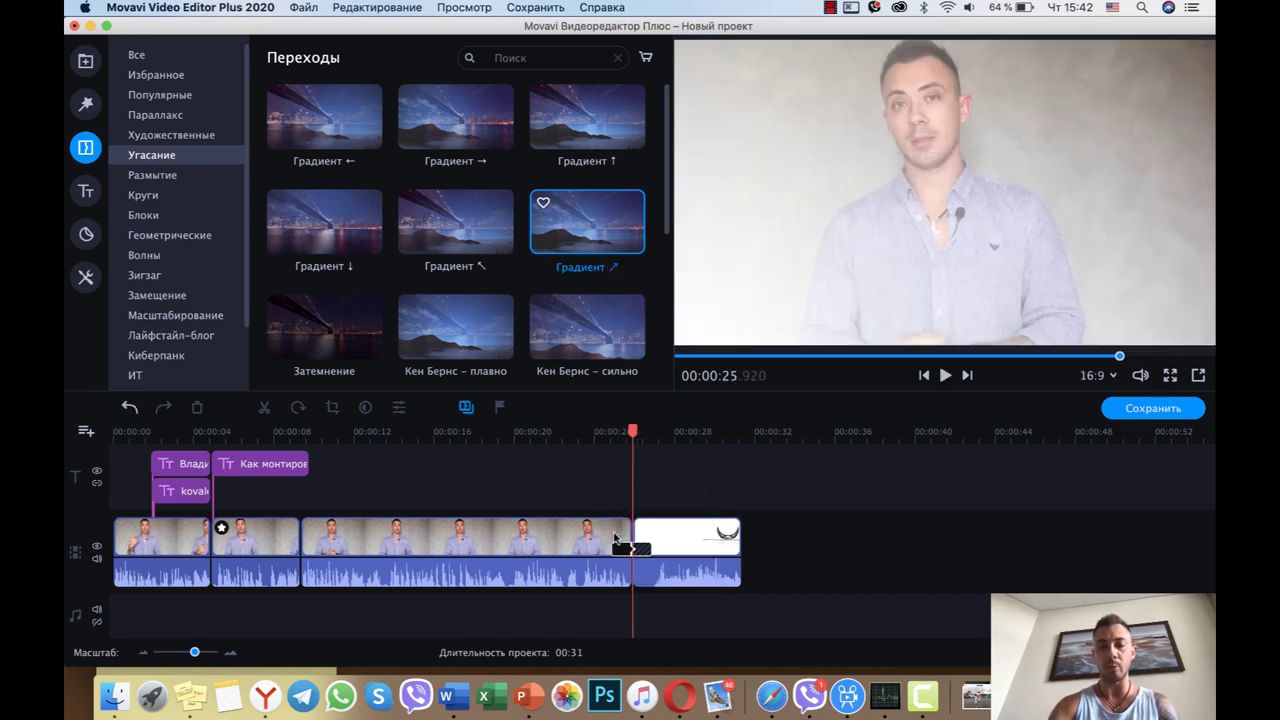
{"action": "left_click", "coordinate": [622, 548]}
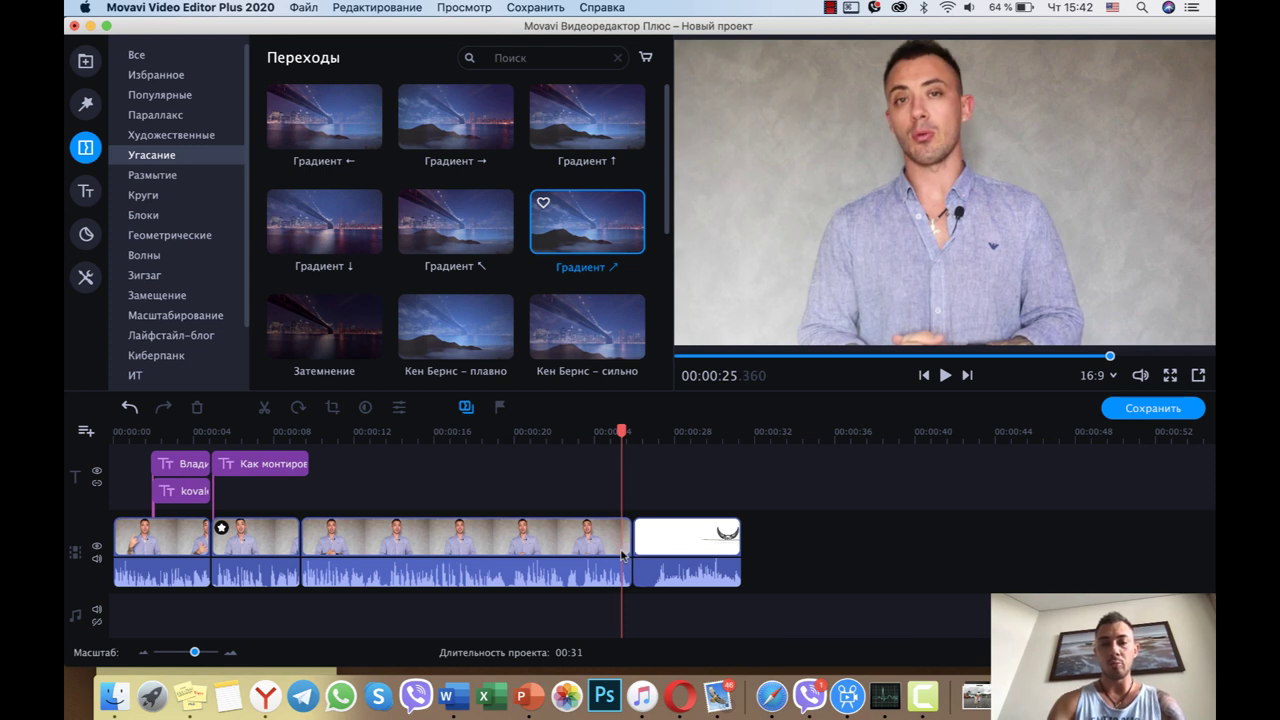
{"action": "left_click", "coordinate": [625, 436]}
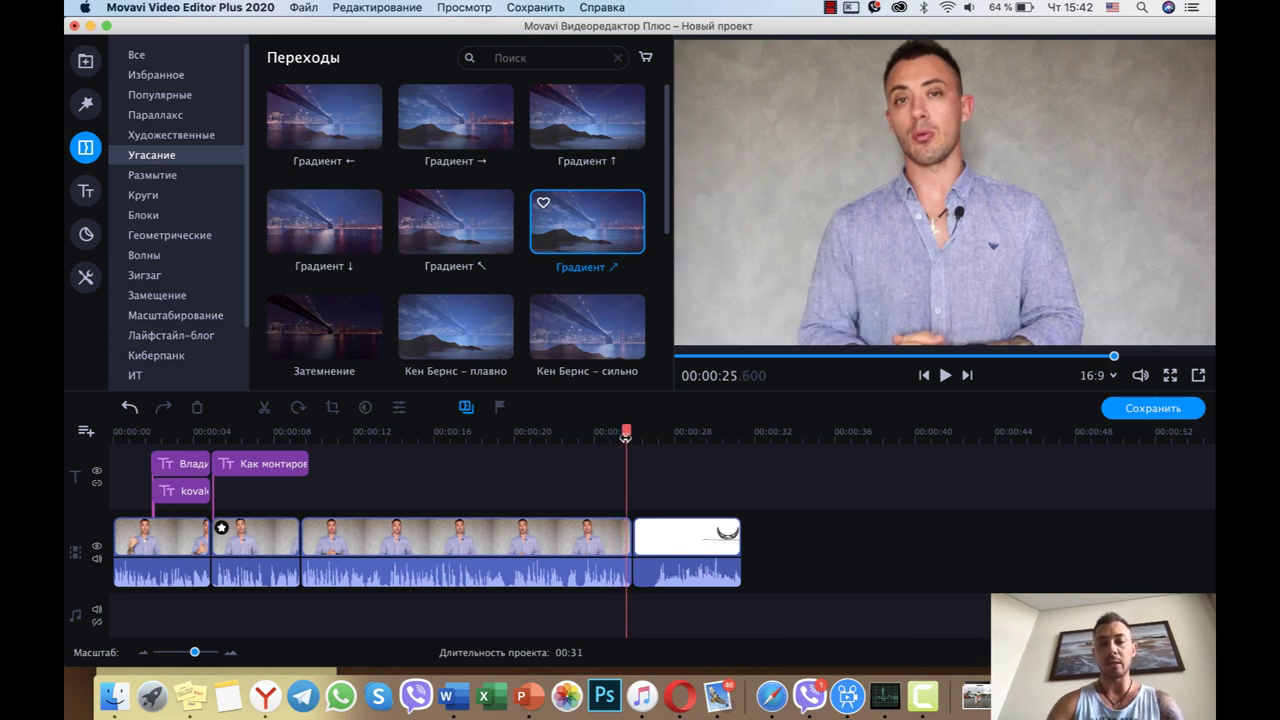
{"action": "key", "text": "space"}
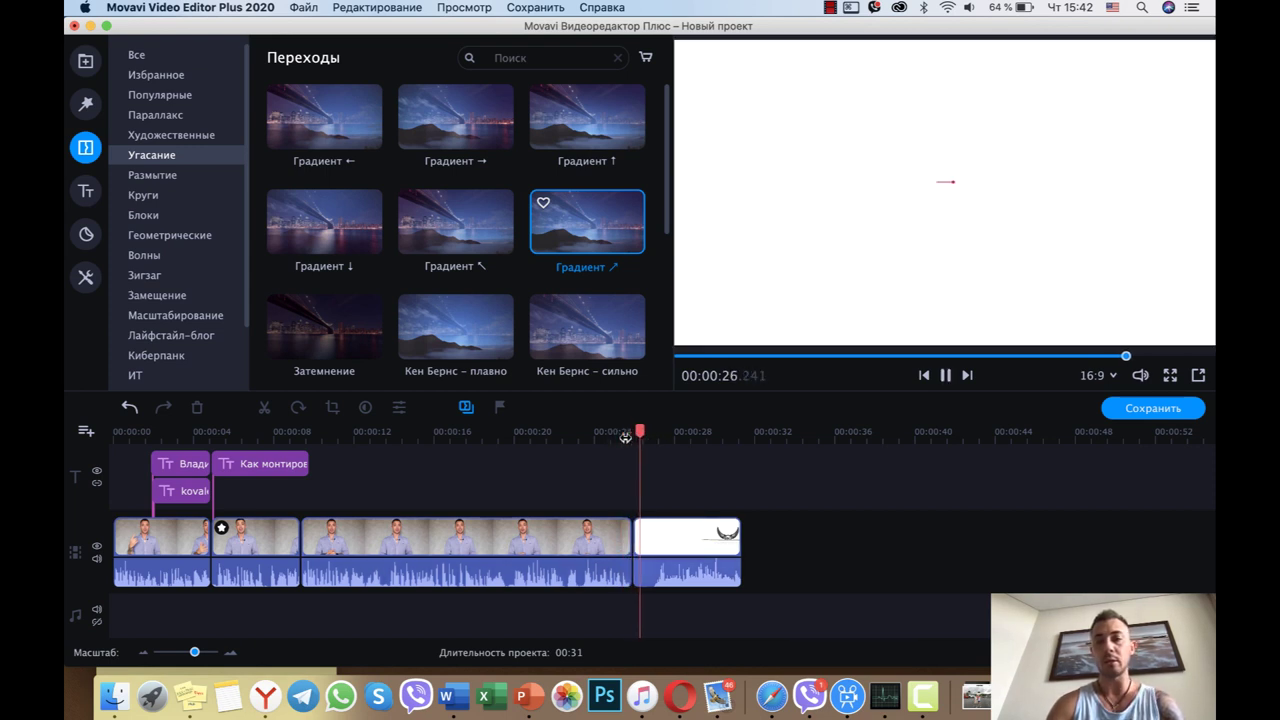
{"action": "key", "text": "space"}
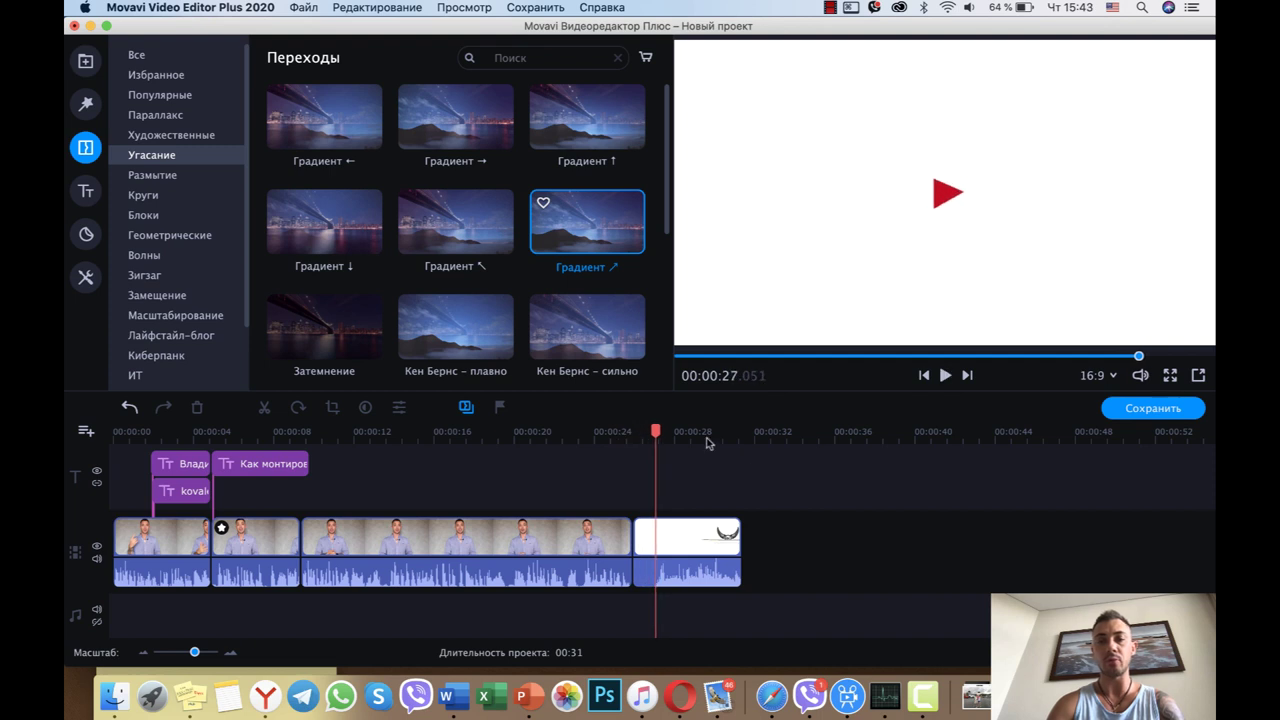
- Add MVI_3019.MP4 from the media library after the outro clip
{"action": "left_click", "coordinate": [86, 66]}
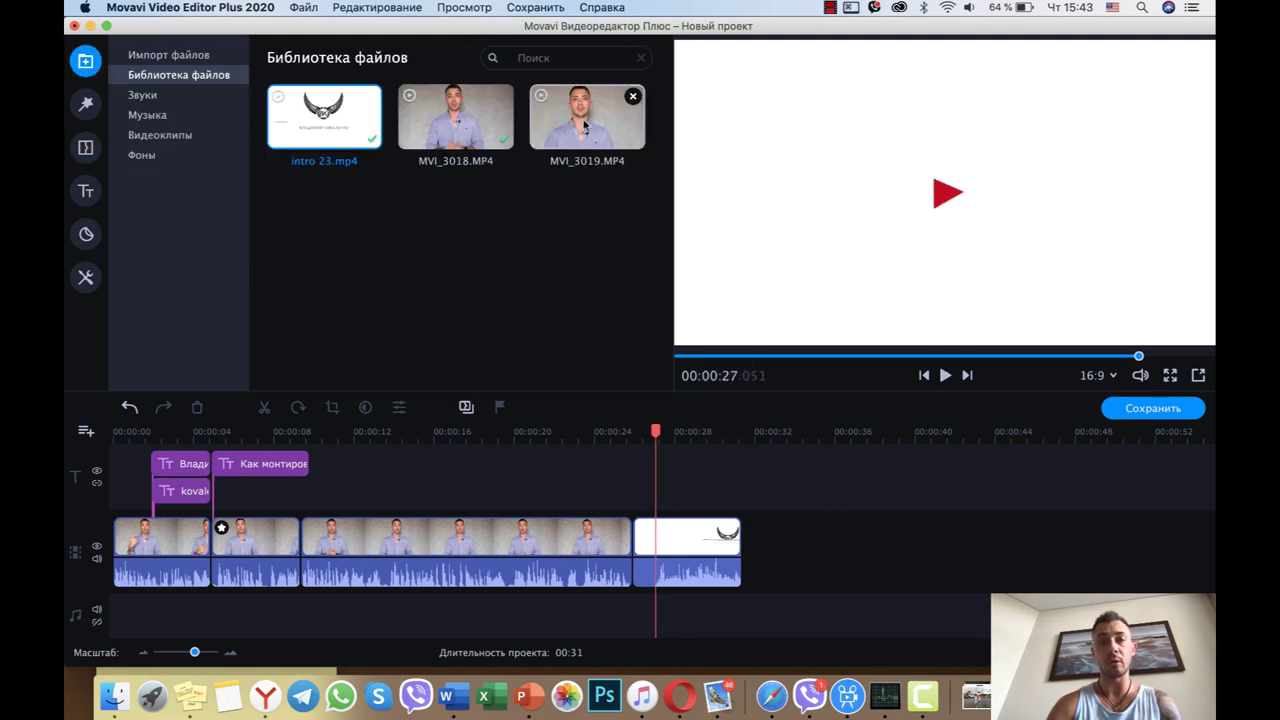
{"action": "left_click_drag", "start_coordinate": [582, 128], "coordinate": [770, 543]}
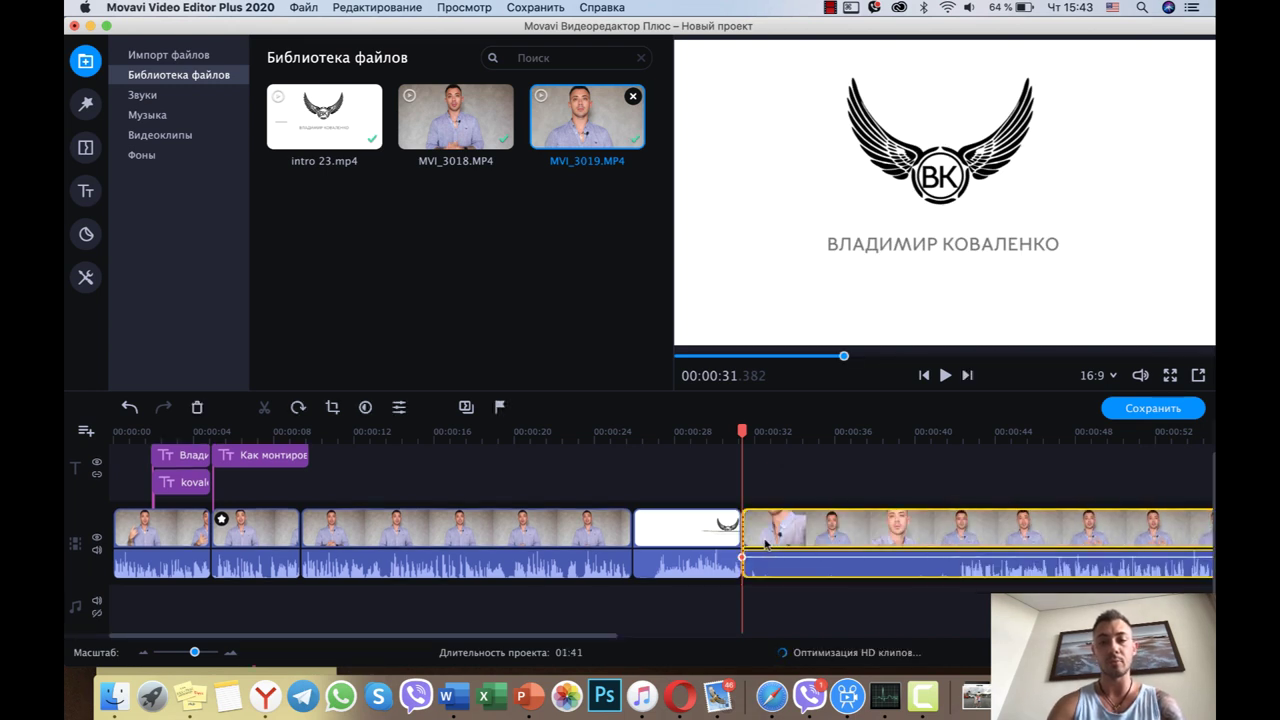
{"action": "scroll", "coordinate": [941, 571], "scroll_direction": "right", "scroll_amount": 10}
{"action": "scroll", "coordinate": [941, 571], "scroll_direction": "right", "scroll_amount": 3}
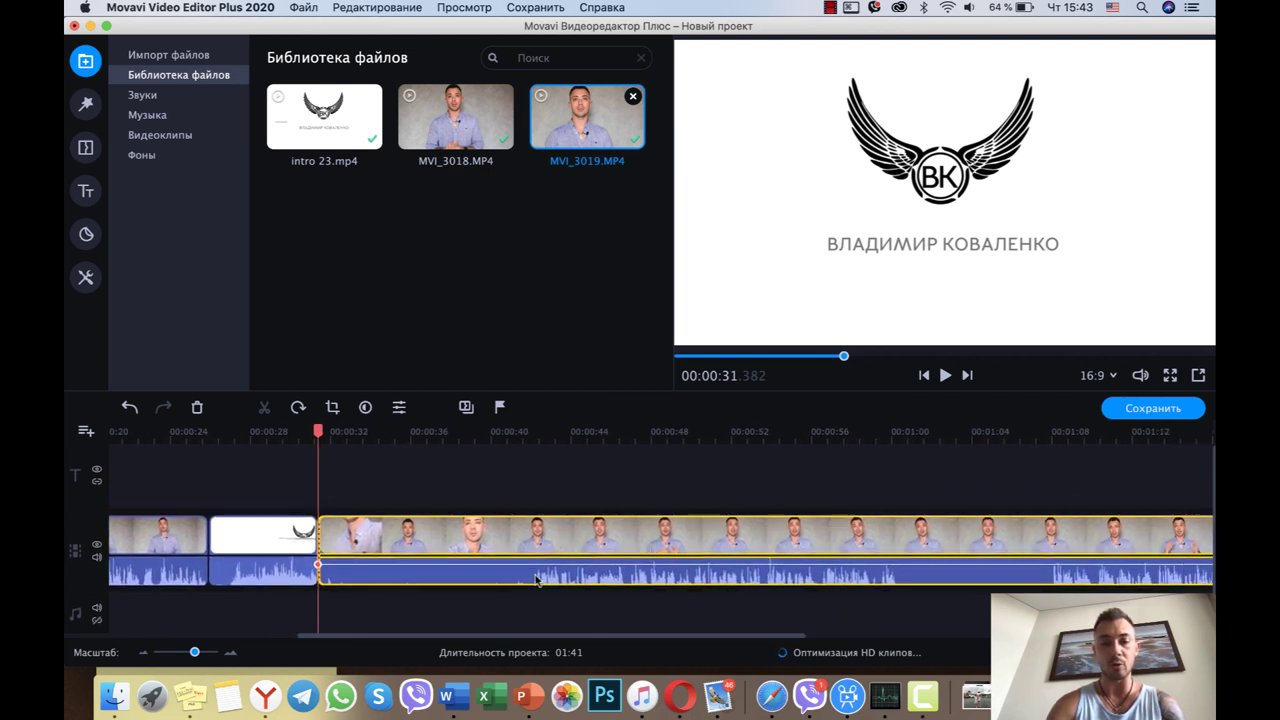
- Split the new clip at 42.24 seconds and delete its opening part
{"action": "left_click", "coordinate": [366, 433]}
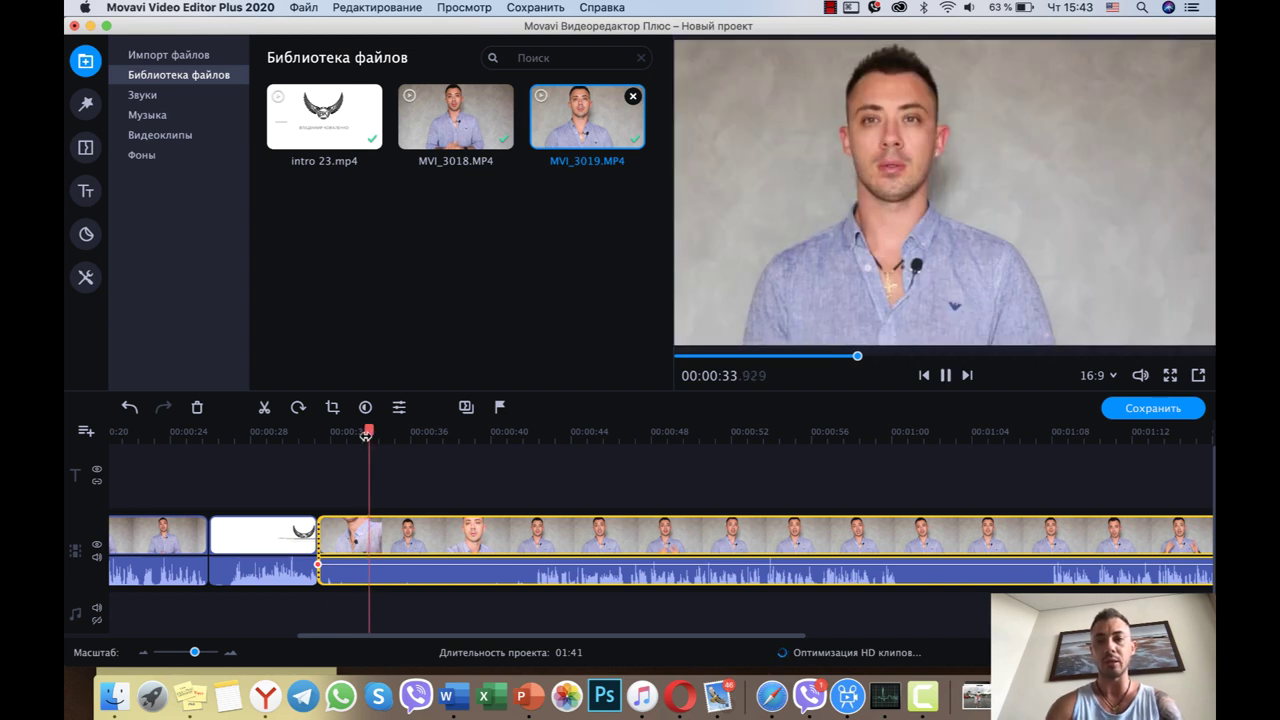
{"action": "key", "text": "space"}
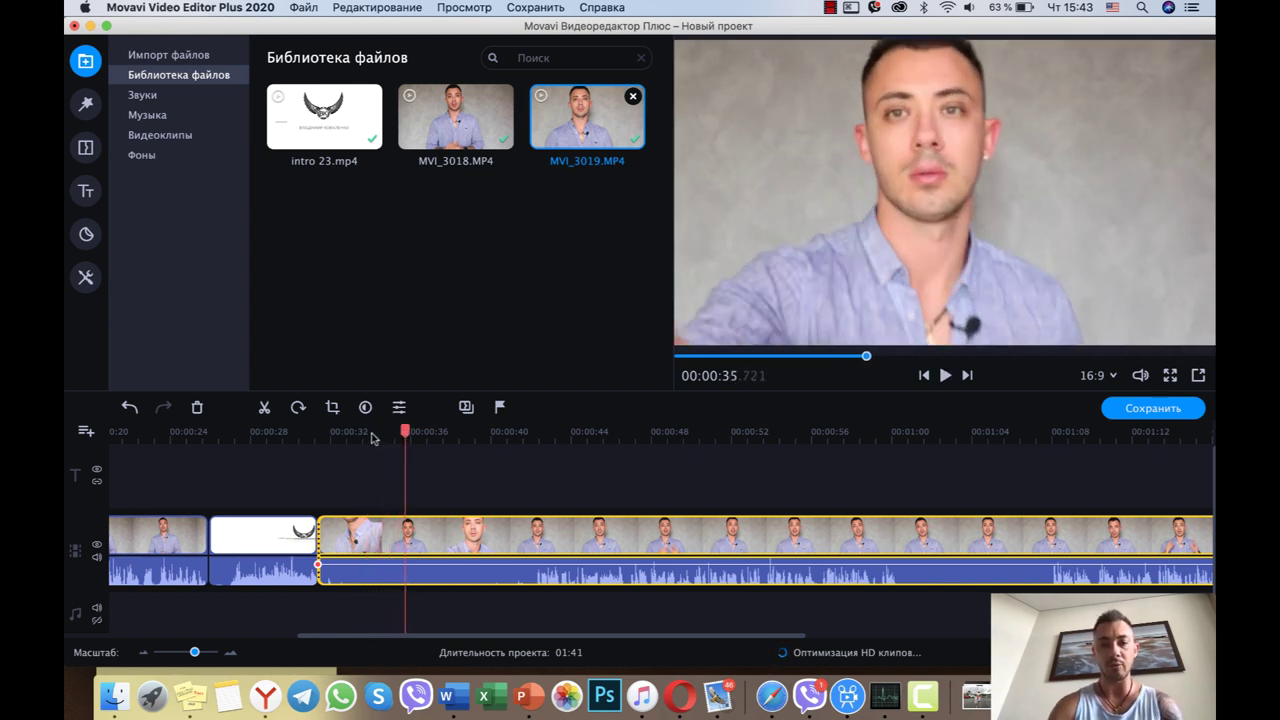
{"action": "left_click", "coordinate": [507, 437]}
{"action": "key", "text": "space"}
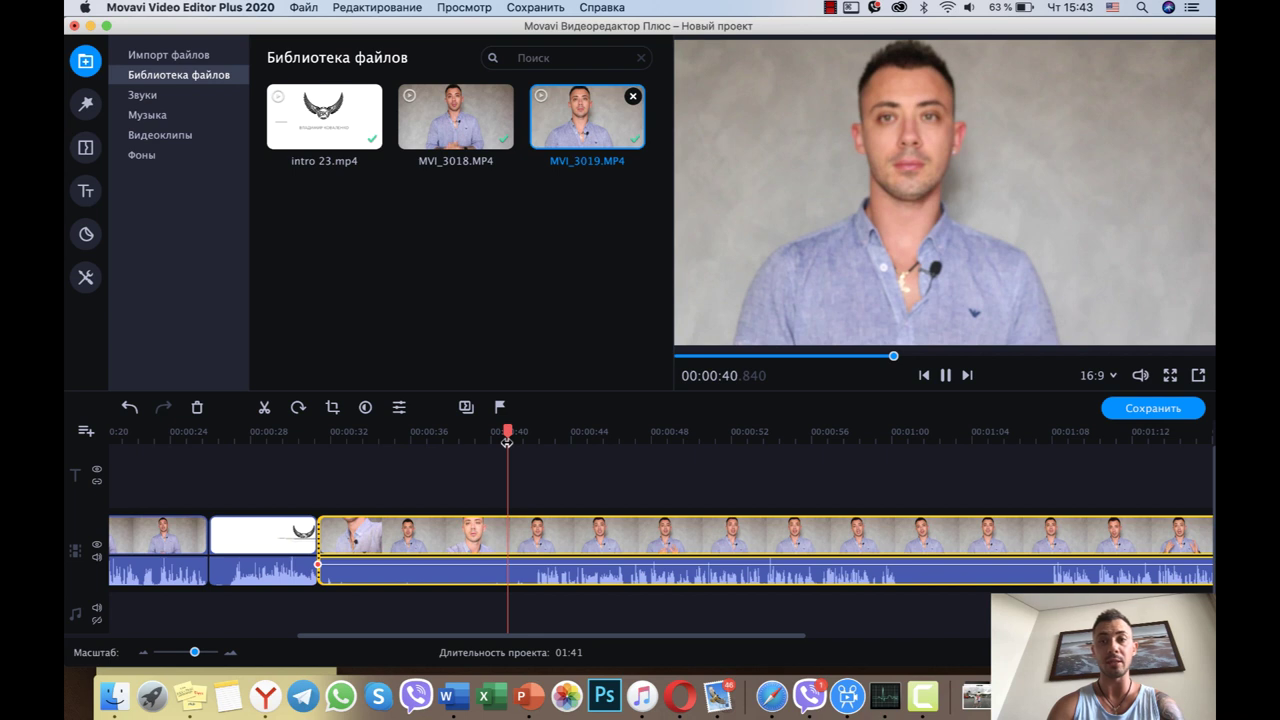
{"action": "key", "text": "space"}
{"action": "left_click", "coordinate": [523, 439]}
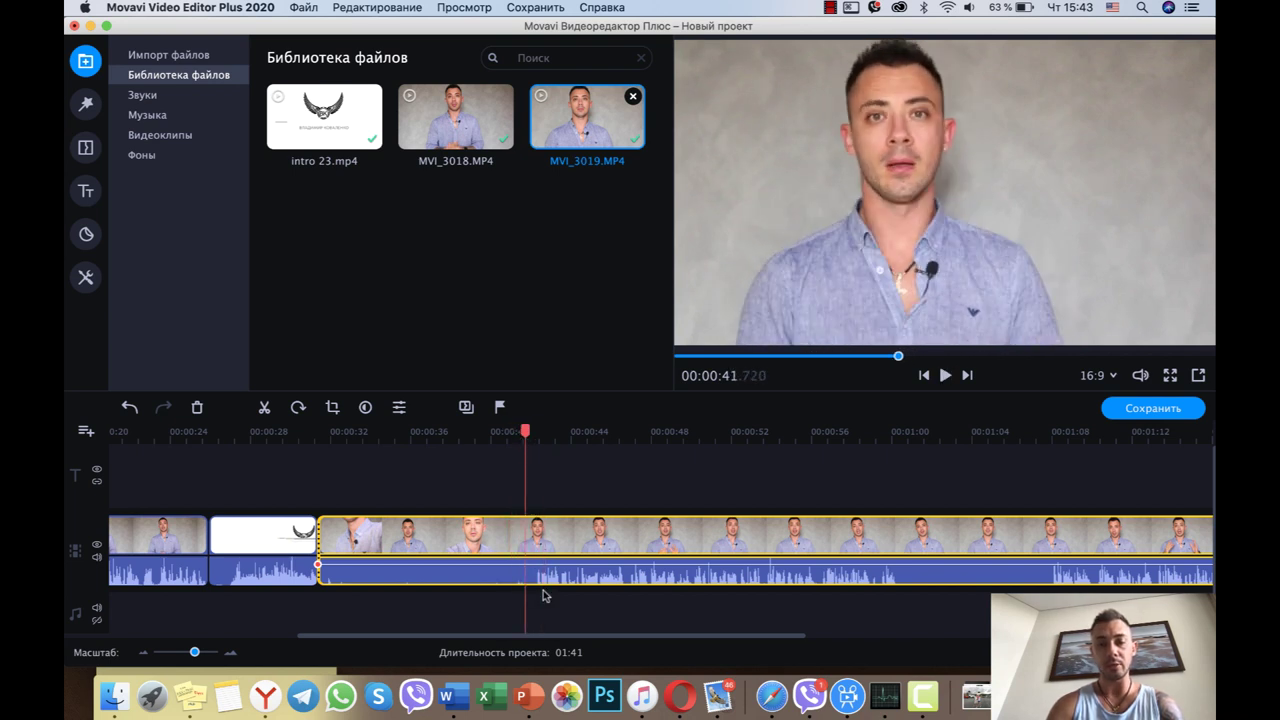
{"action": "left_click", "coordinate": [537, 545]}
{"action": "left_click", "coordinate": [535, 545]}
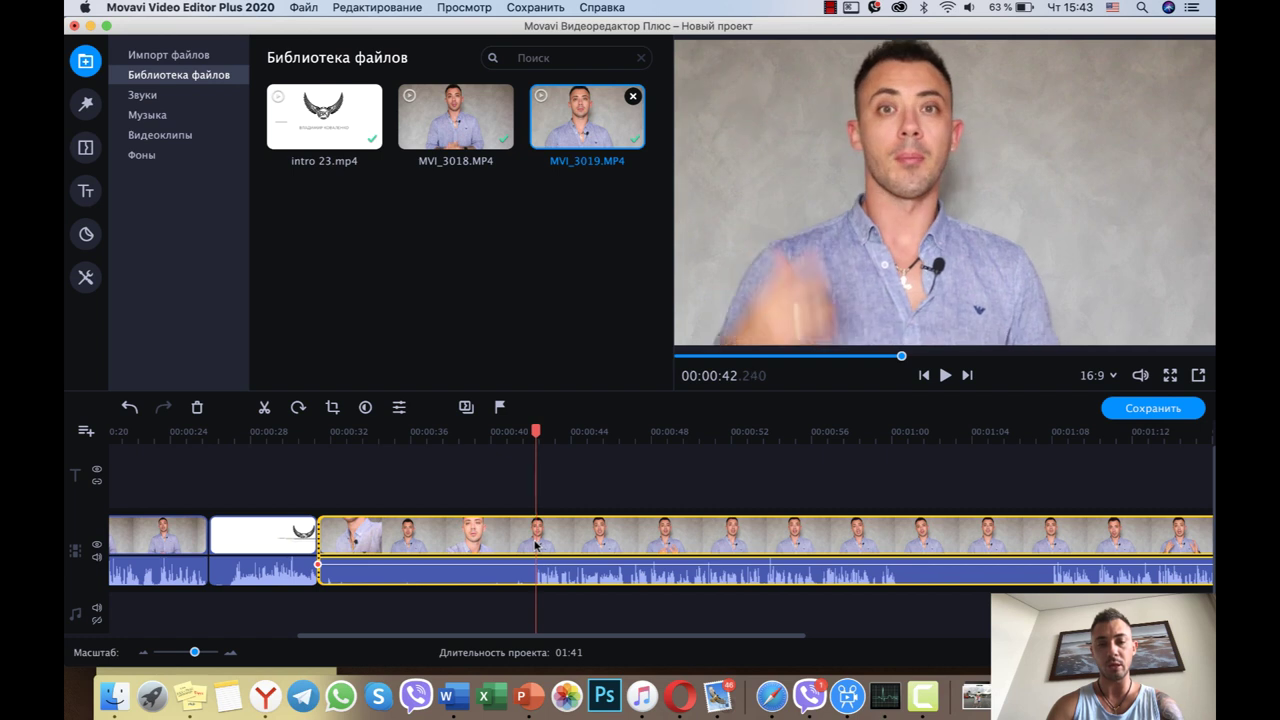
{"action": "left_click", "coordinate": [265, 409]}
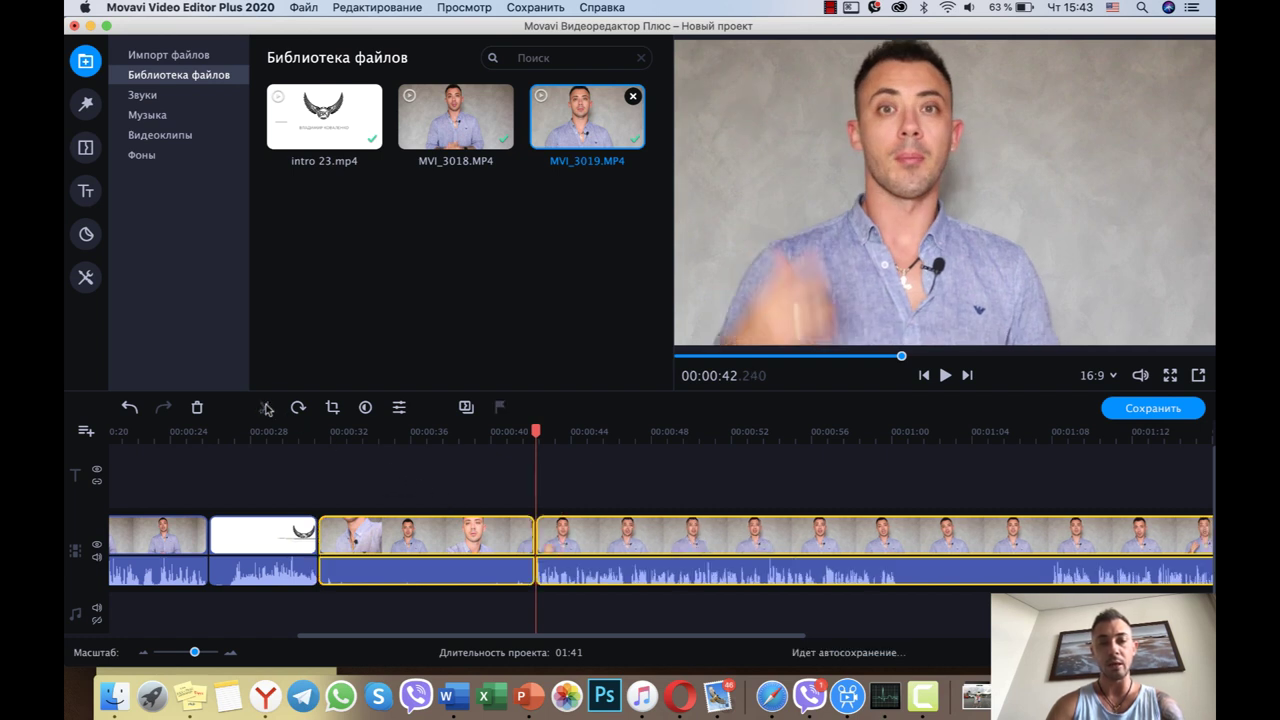
{"action": "left_click", "coordinate": [459, 479]}
{"action": "left_click", "coordinate": [426, 549]}
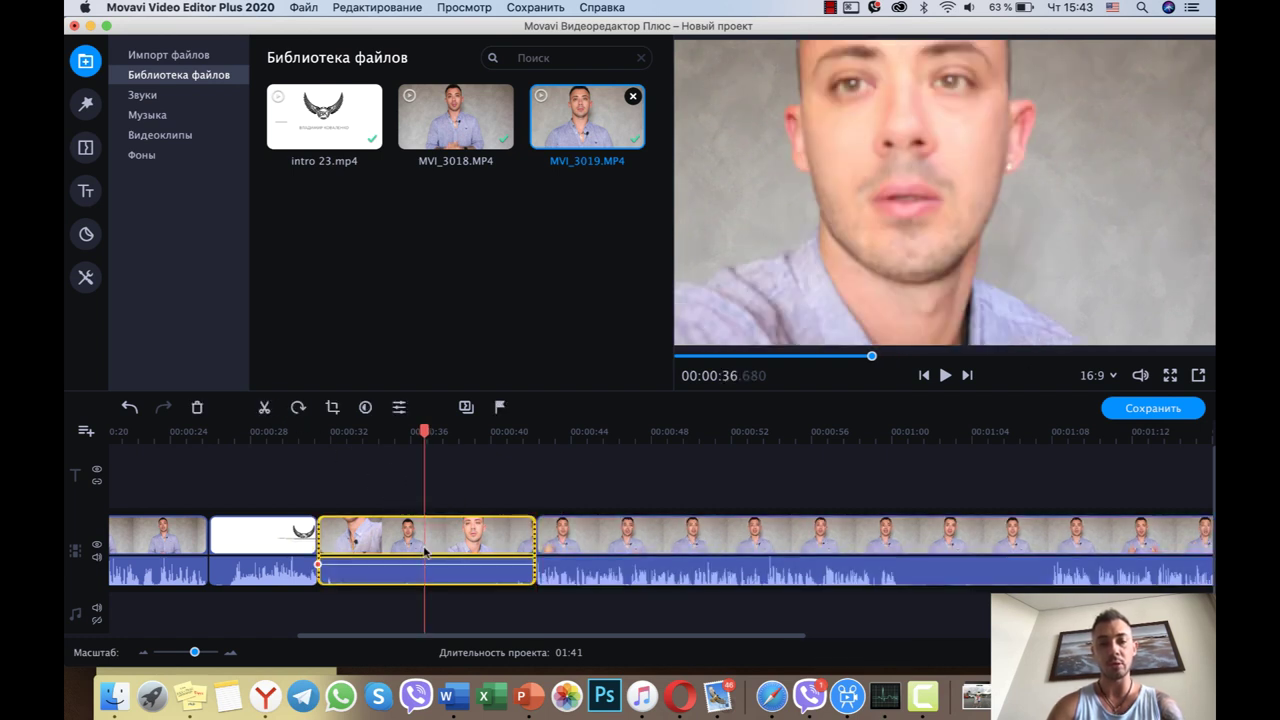
{"action": "key", "text": "Delete"}
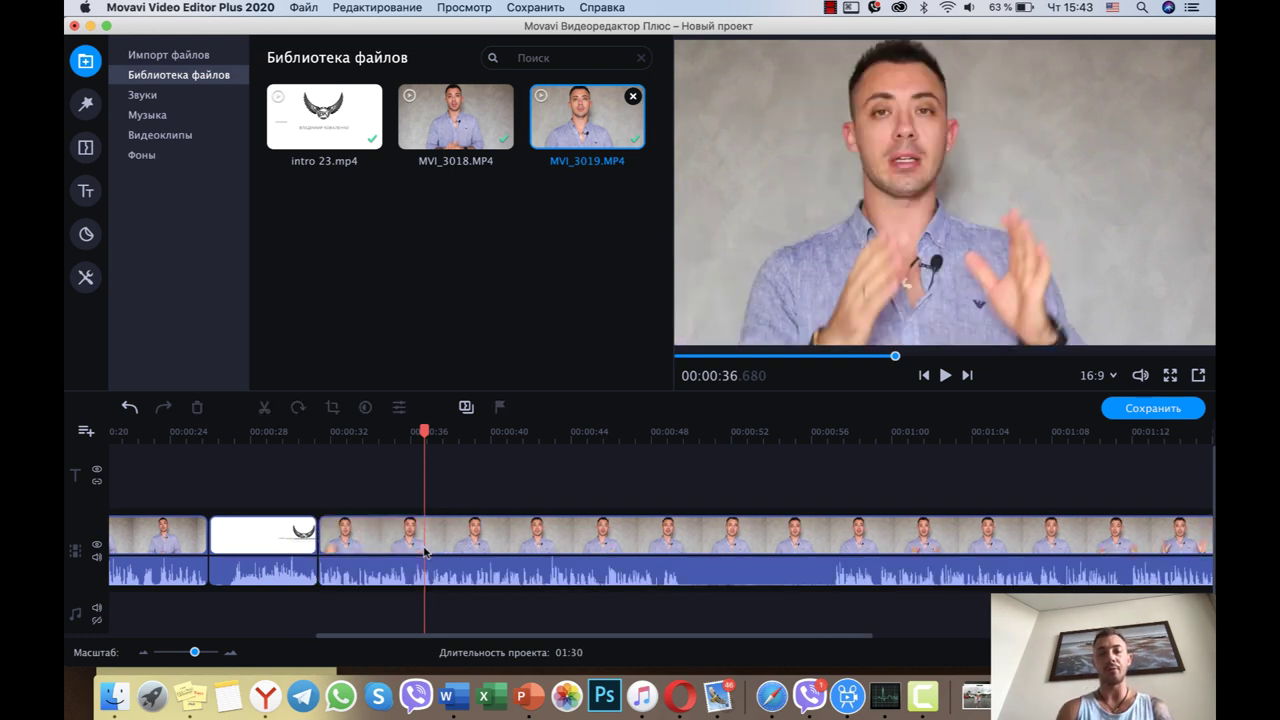
- Split the talking-head clip at 00:49.52 and delete the leftover end part
{"action": "left_click", "coordinate": [670, 438]}
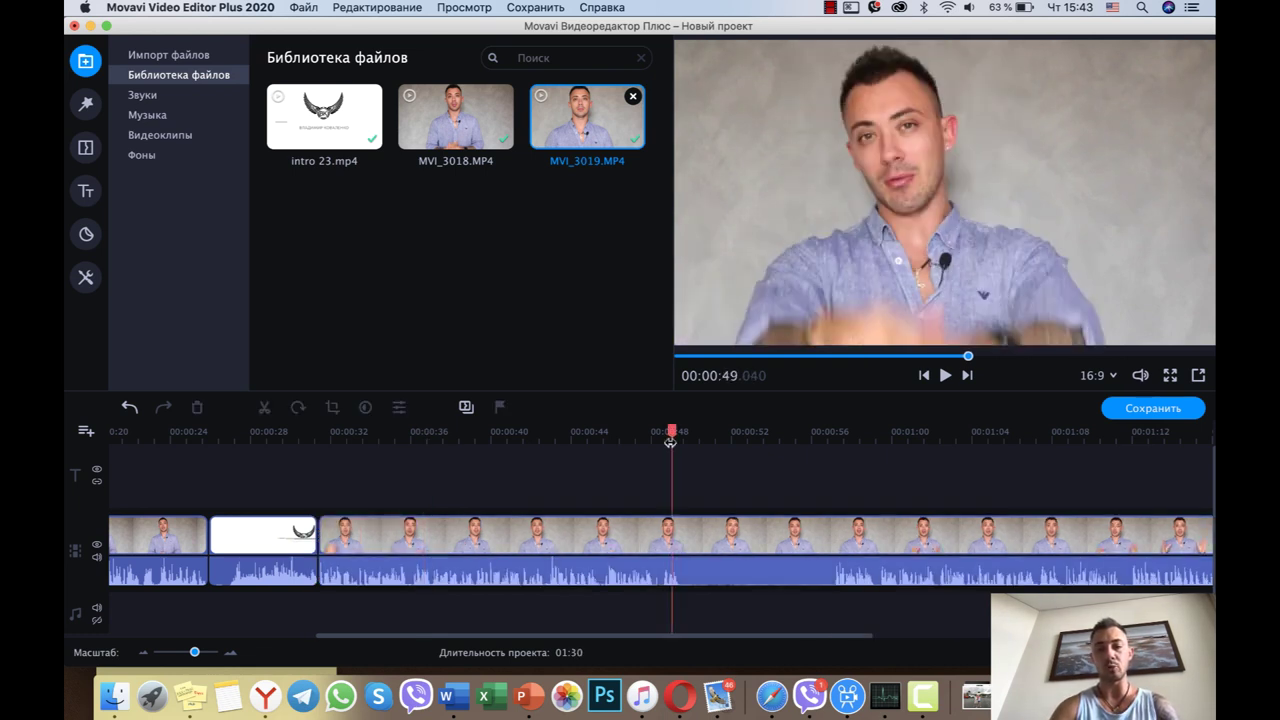
{"action": "key", "text": "space"}
{"action": "key", "text": "space"}
{"action": "left_click", "coordinate": [682, 438]}
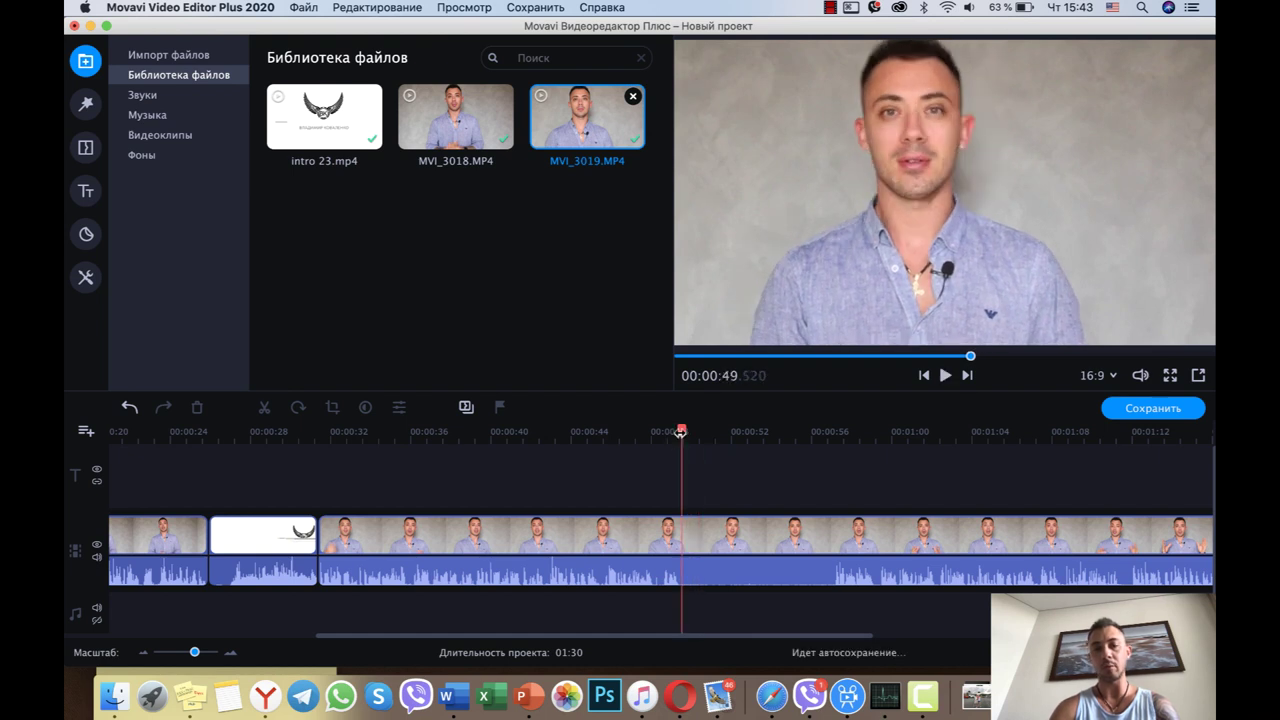
{"action": "left_click", "coordinate": [682, 524]}
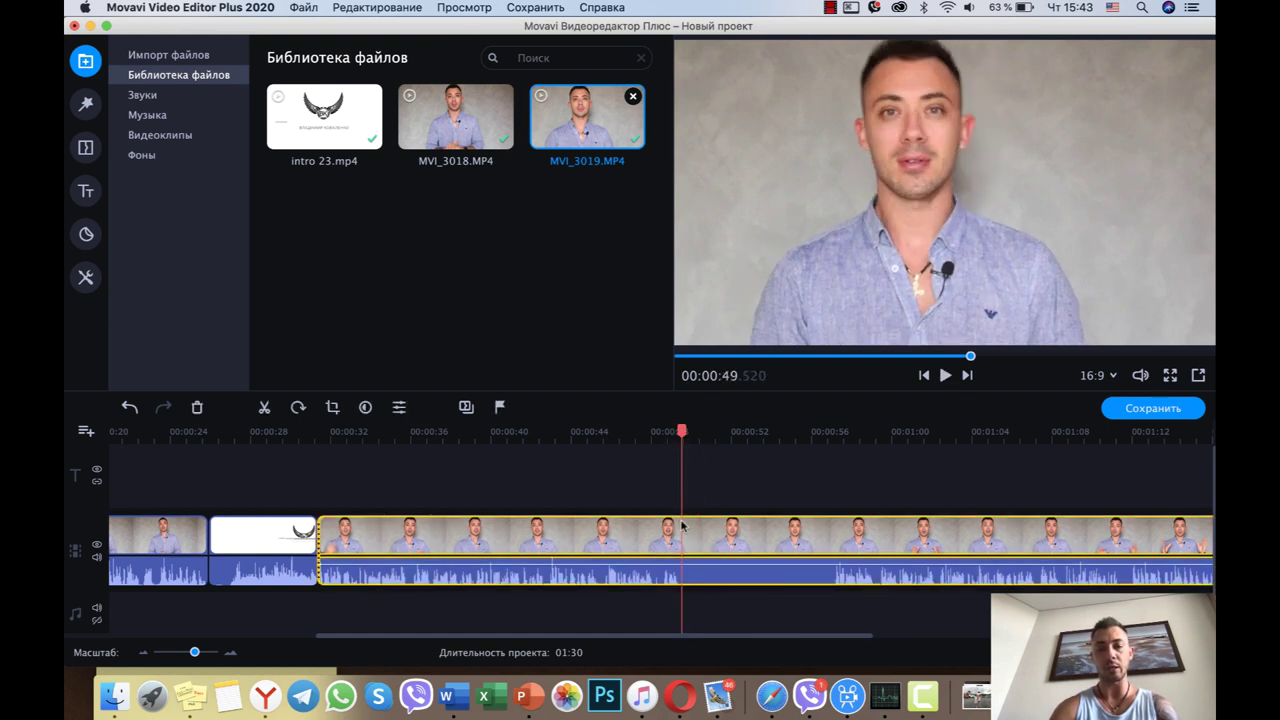
{"action": "left_click", "coordinate": [266, 407]}
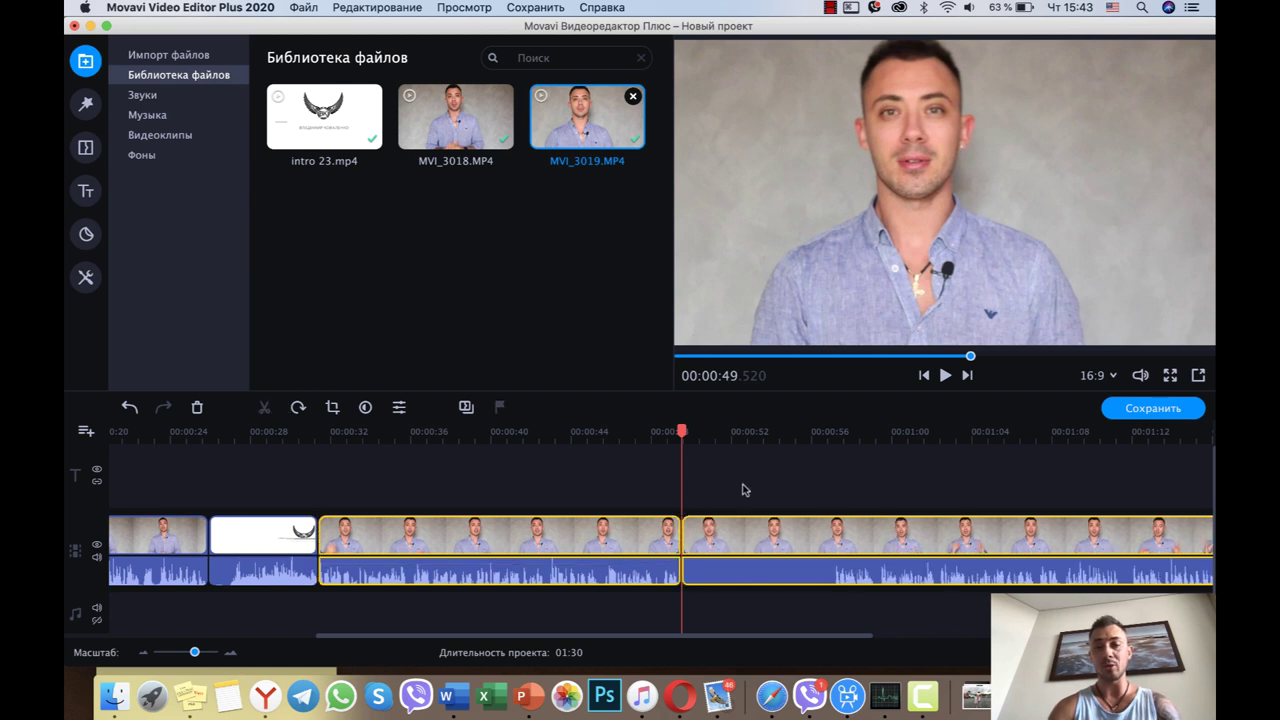
{"action": "left_click", "coordinate": [803, 520]}
{"action": "key", "text": "Delete"}
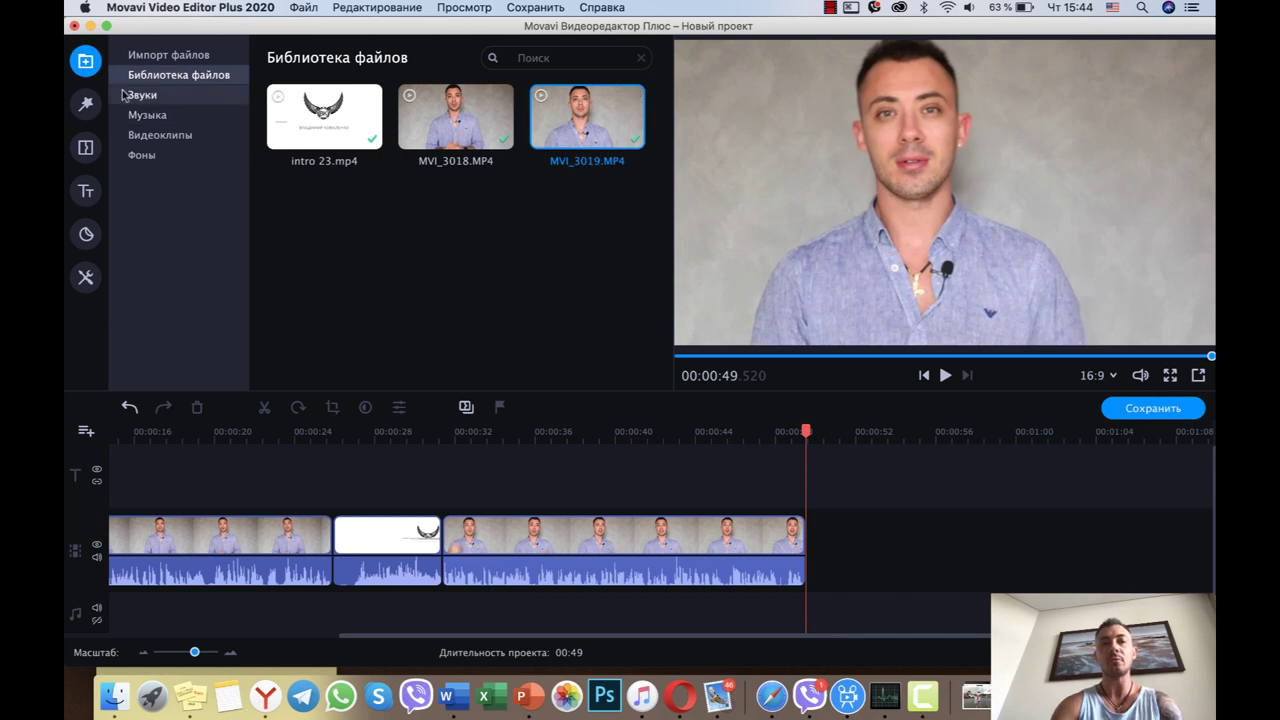
- Import Подписка на канал 1.mov from the Desktop footage folder via Добавить файлы
{"action": "left_click", "coordinate": [150, 60]}
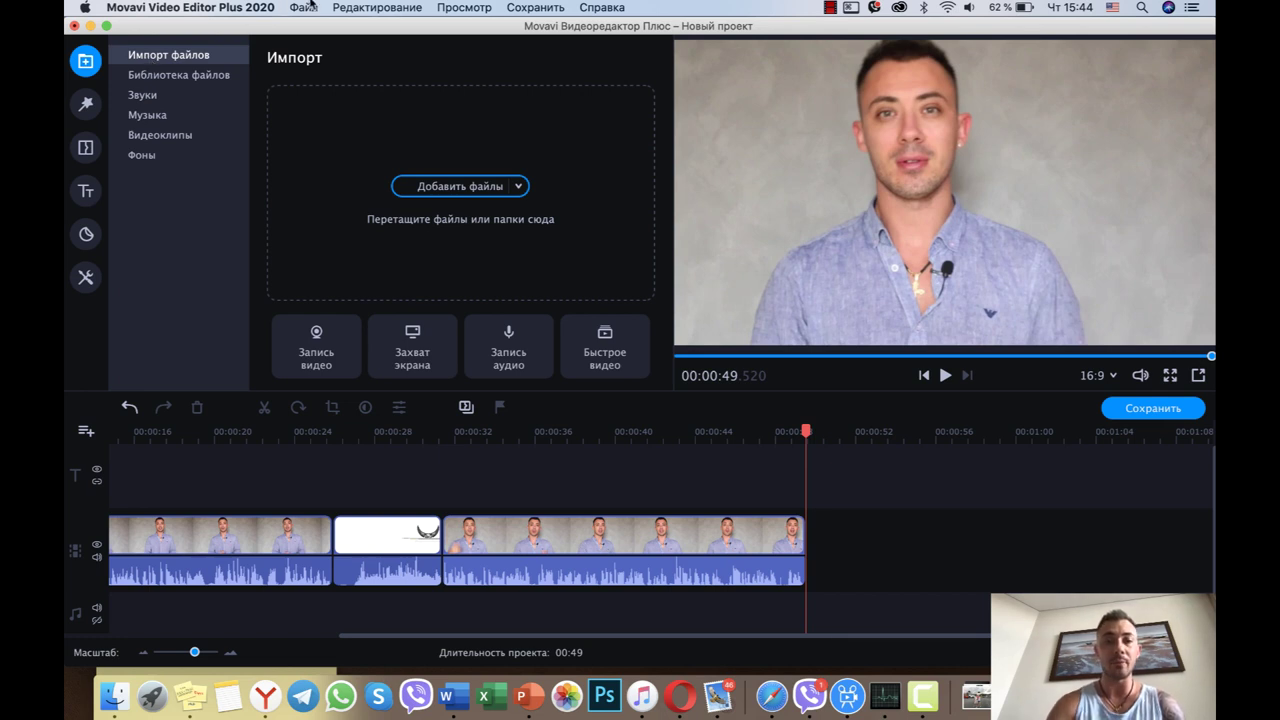
{"action": "left_click", "coordinate": [424, 188]}
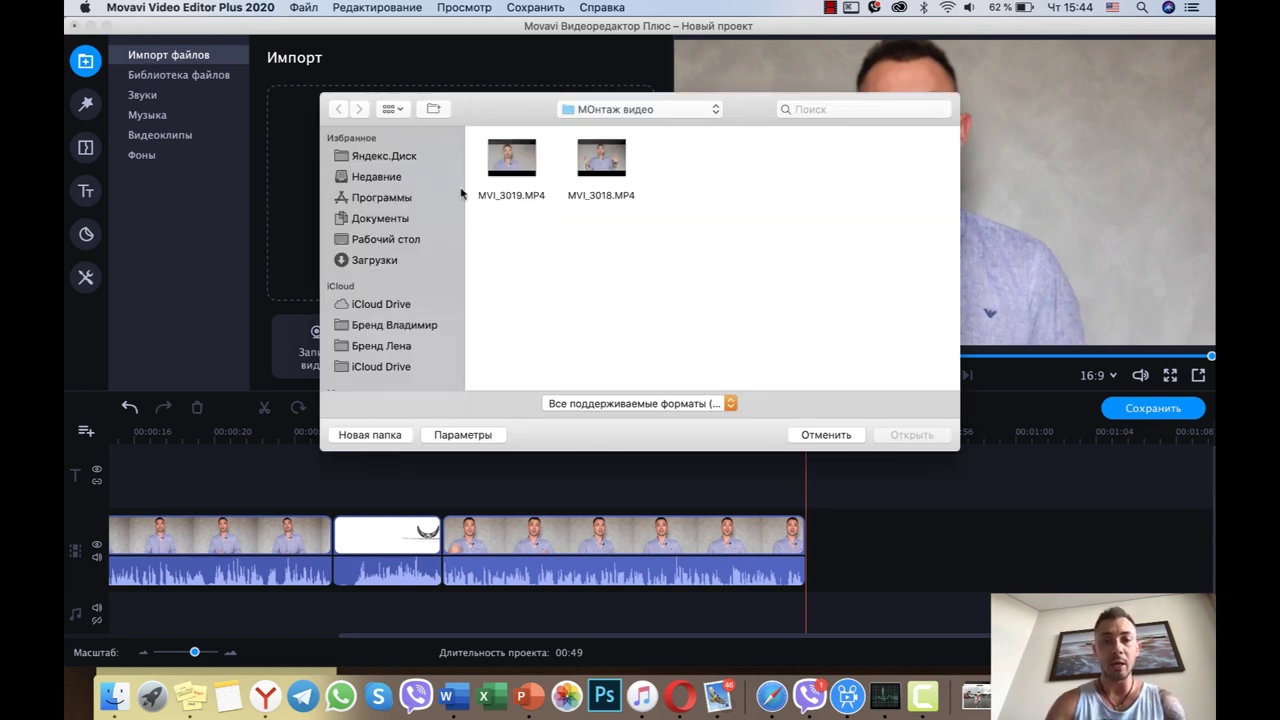
{"action": "left_click", "coordinate": [373, 242]}
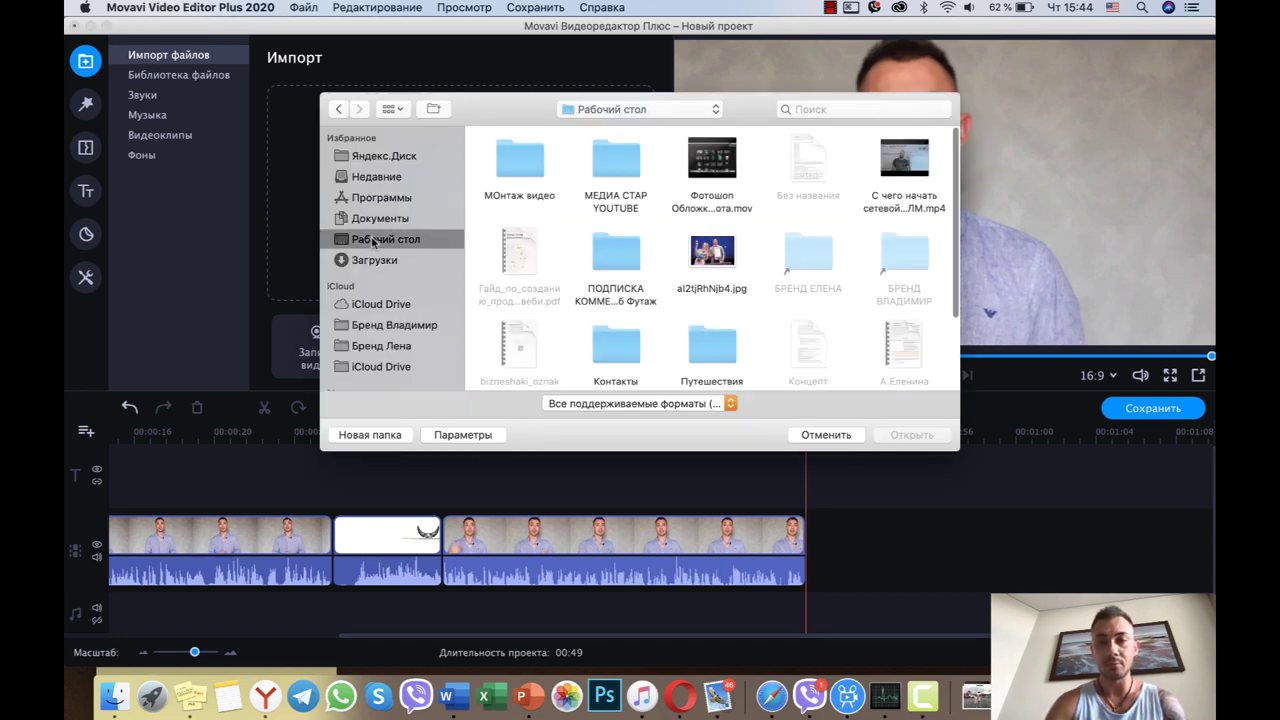
{"action": "scroll", "coordinate": [607, 282], "scroll_direction": "down", "scroll_amount": 5}
{"action": "scroll", "coordinate": [607, 282], "scroll_direction": "up", "scroll_amount": 4}
{"action": "scroll", "coordinate": [607, 282], "scroll_direction": "up", "scroll_amount": 1}
{"action": "double_click", "coordinate": [610, 270]}
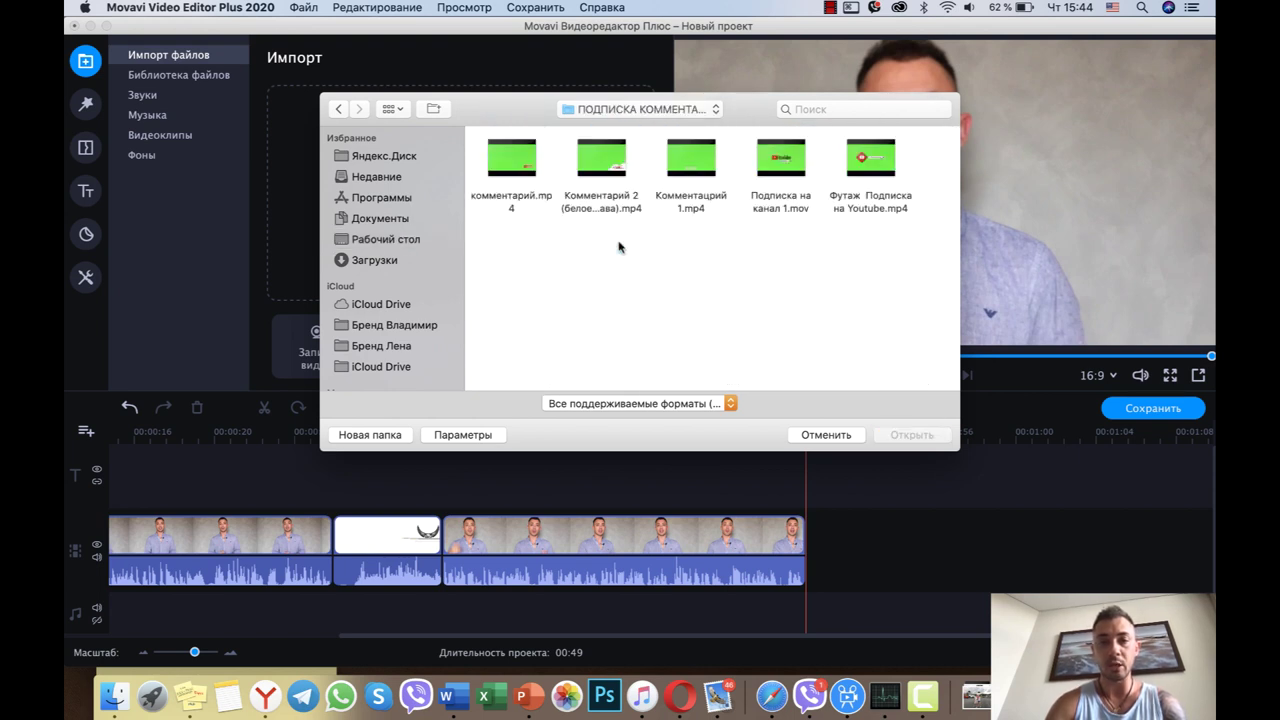
{"action": "left_click", "coordinate": [535, 167]}
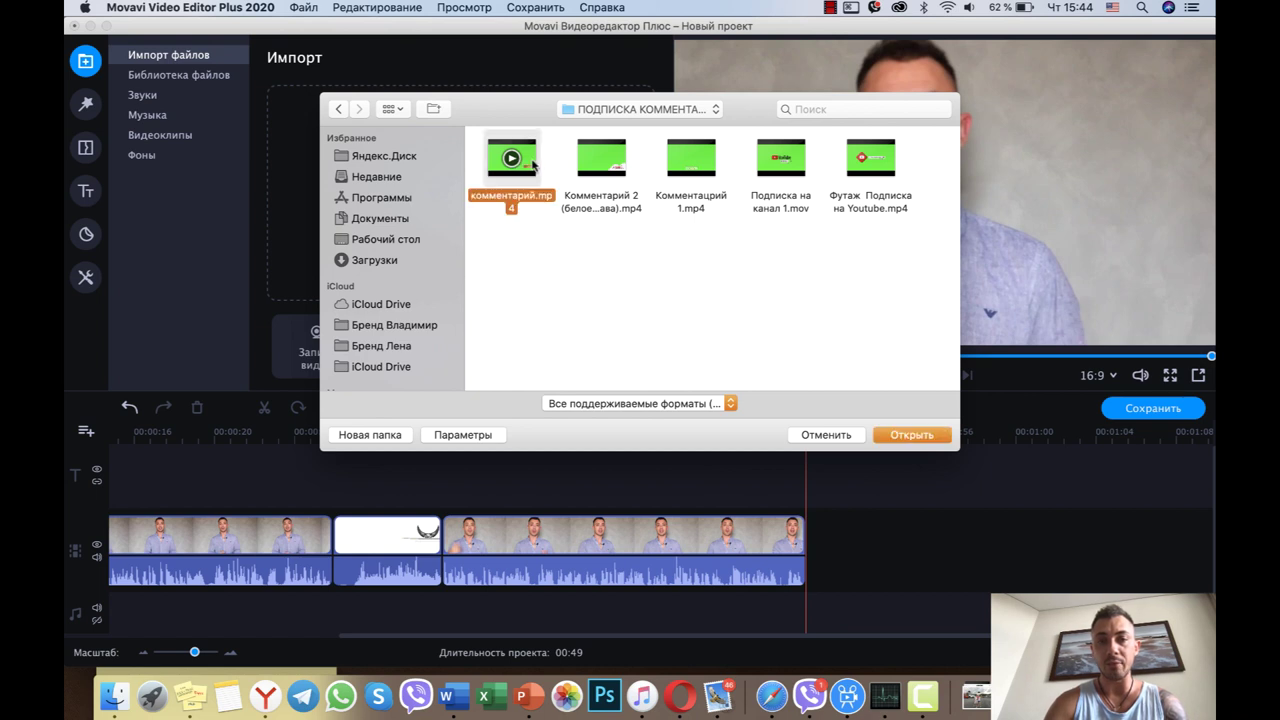
{"action": "left_click", "coordinate": [590, 163]}
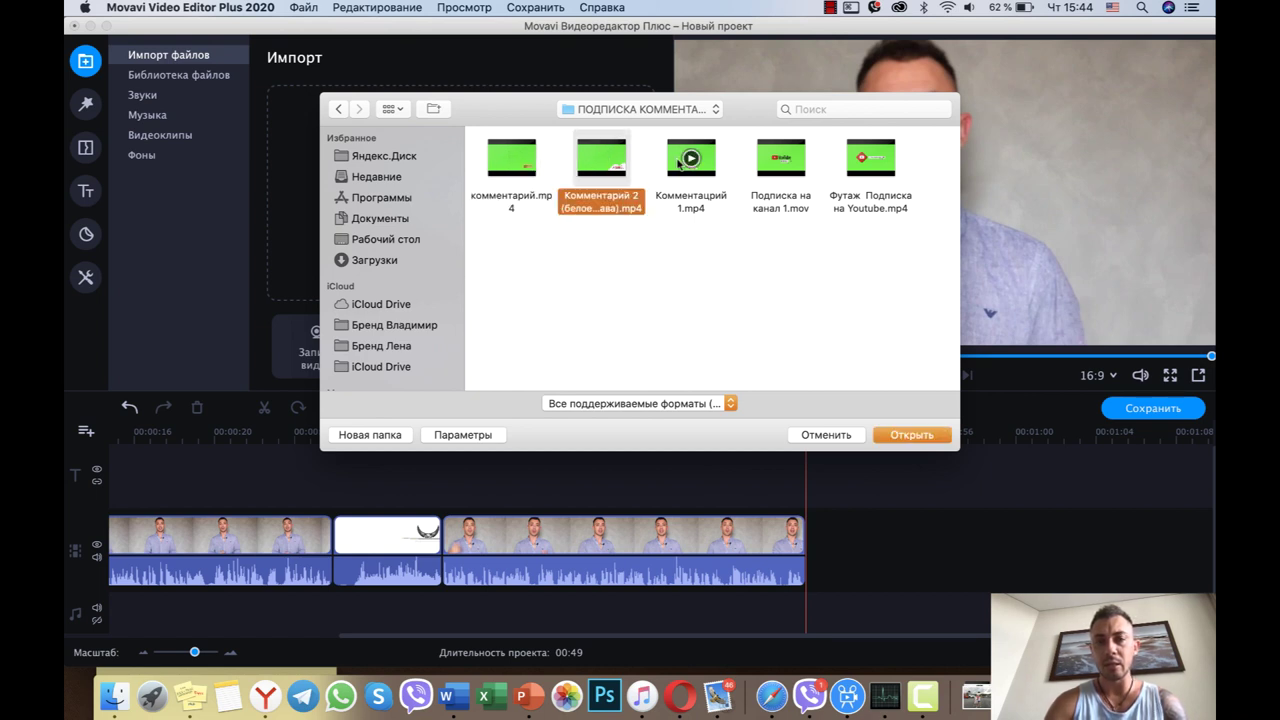
{"action": "left_click", "coordinate": [791, 170]}
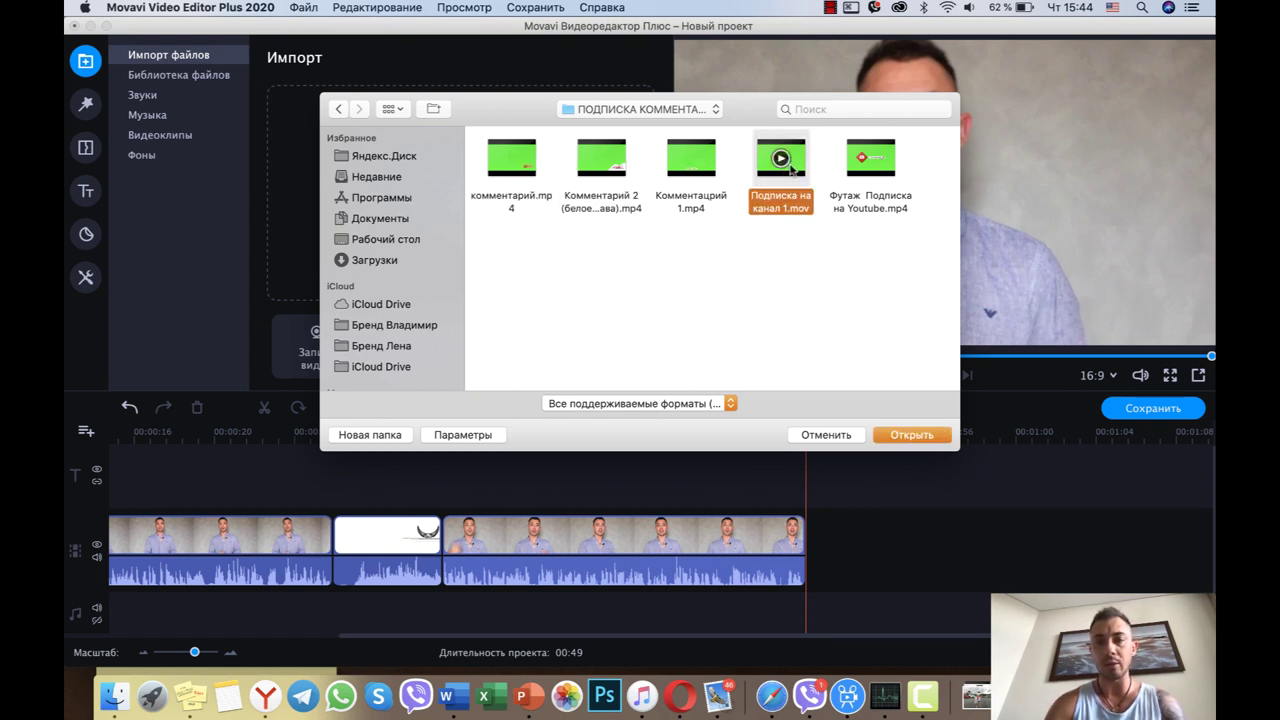
{"action": "double_click", "coordinate": [791, 170]}
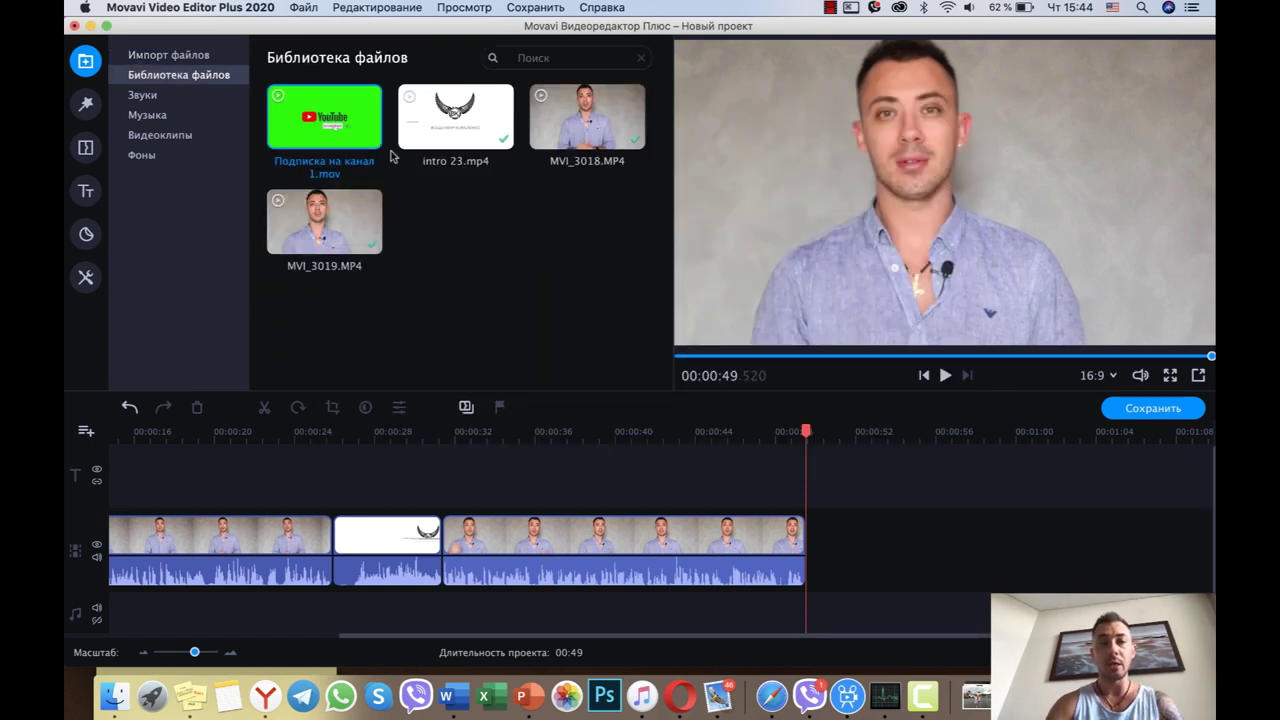
- Drop Подписка на канал 1.mov onto an overlay track at 00:42 and preview it
{"action": "left_click_drag", "start_coordinate": [340, 128], "coordinate": [667, 467]}
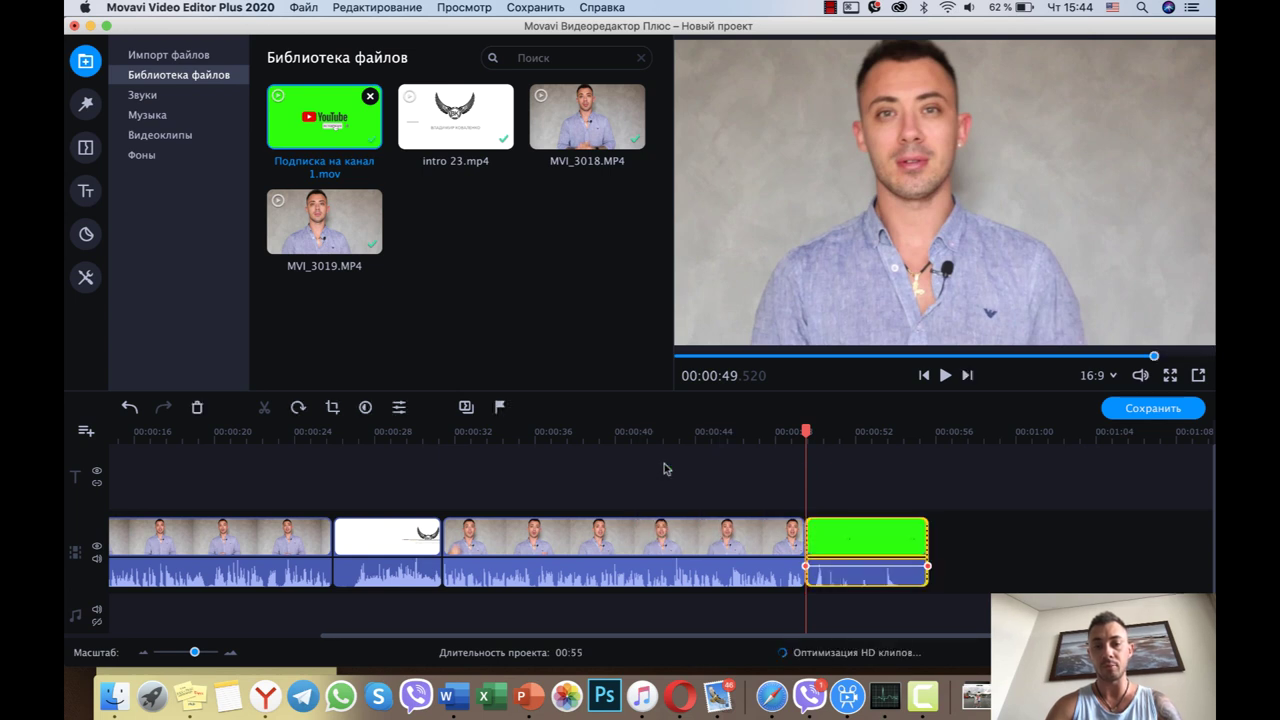
{"action": "left_click_drag", "start_coordinate": [855, 539], "coordinate": [704, 515]}
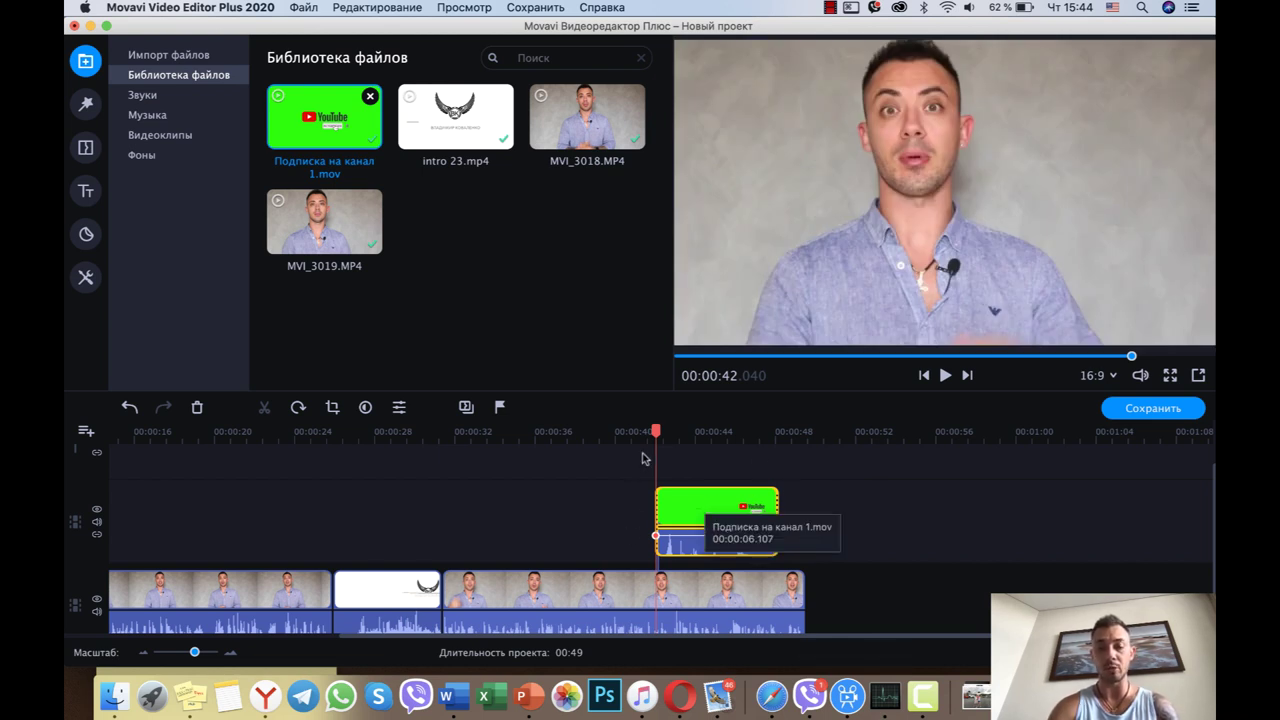
{"action": "key", "text": "space"}
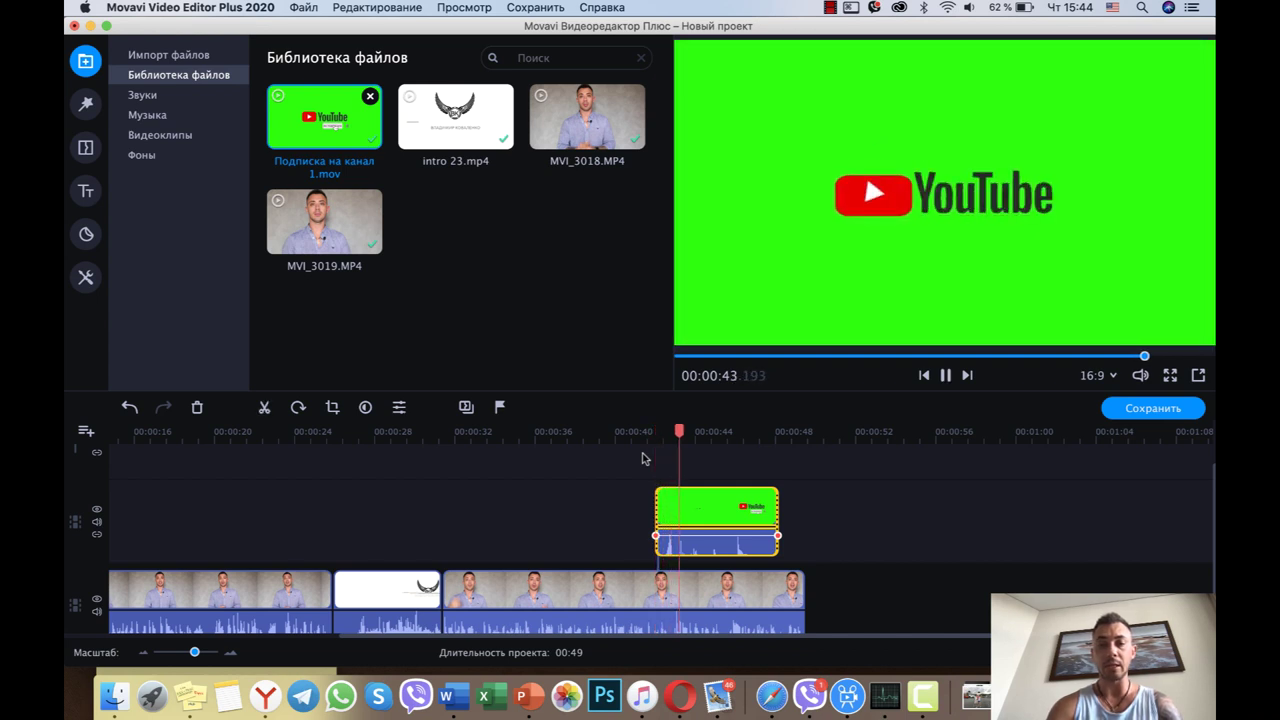
{"action": "key", "text": "space"}
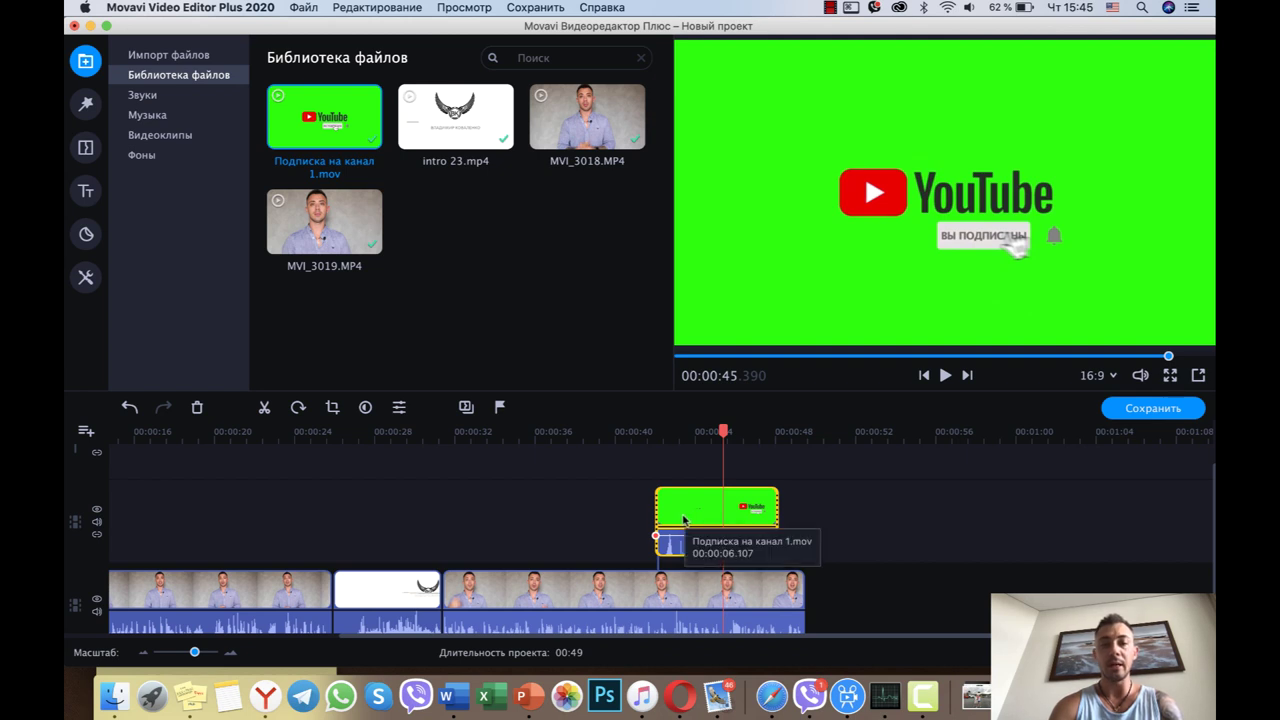
- Apply Хромакей with the default green colour settings to the subscribe overlay
{"action": "left_click", "coordinate": [86, 279]}
{"action": "scroll", "coordinate": [322, 293], "scroll_direction": "down", "scroll_amount": 1}
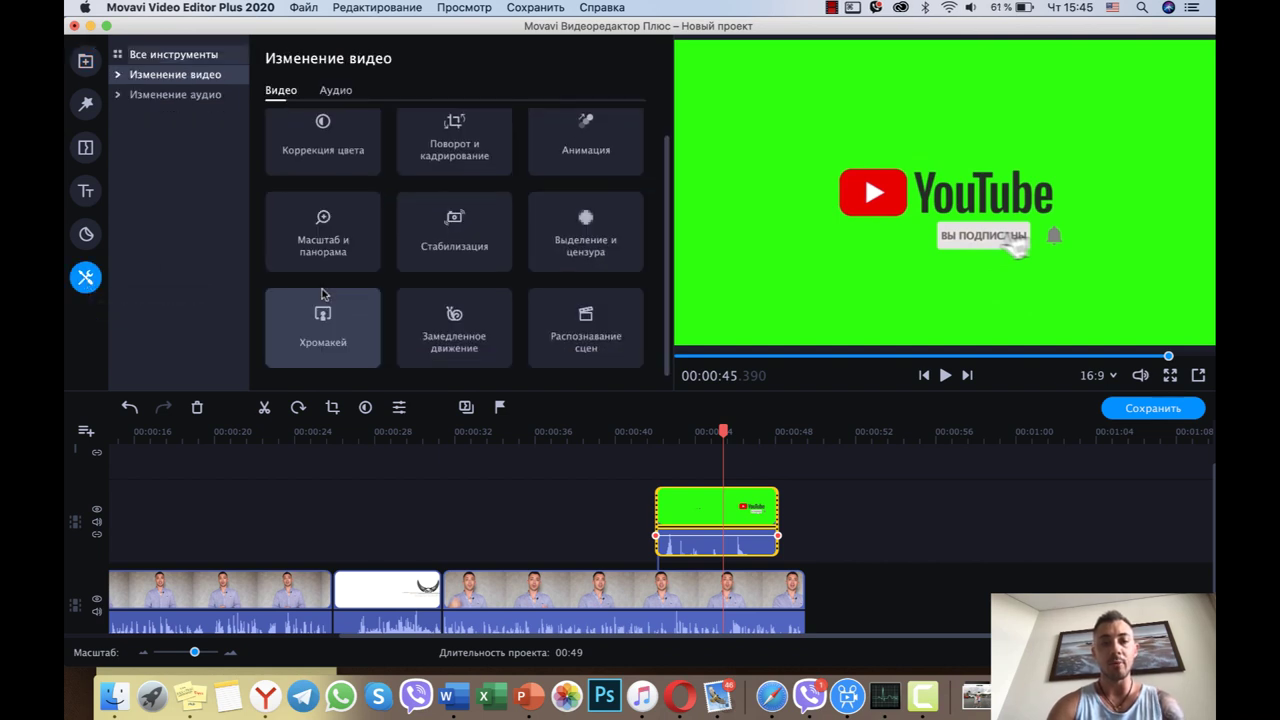
{"action": "left_click", "coordinate": [323, 317]}
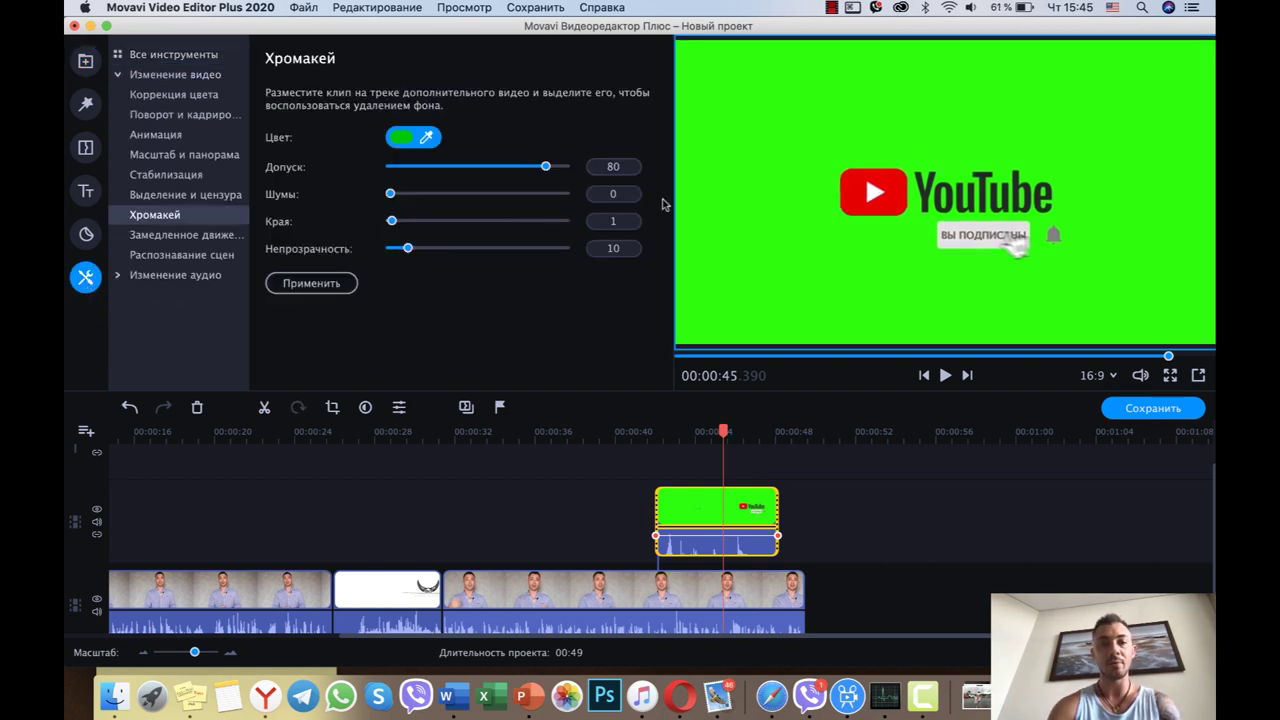
{"action": "left_click", "coordinate": [310, 283]}
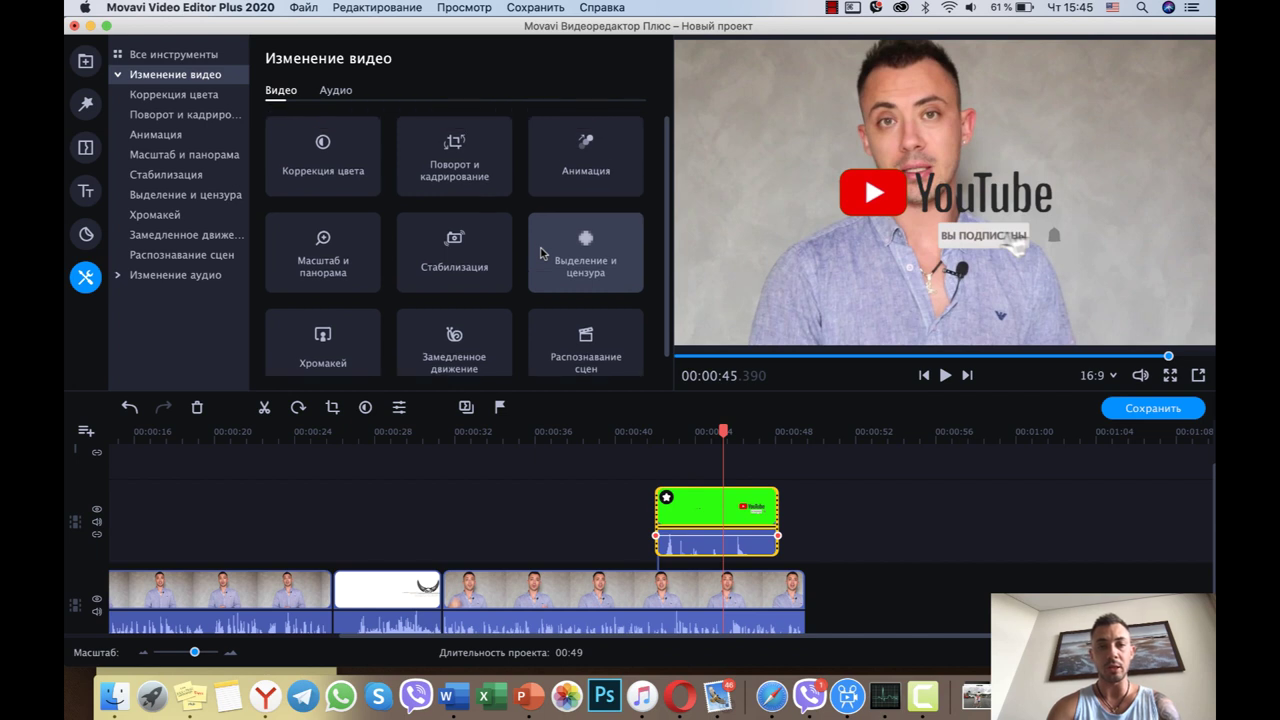
- Set the subscribe clip's Наложение mode to Картинка в картинке
{"action": "double_click", "coordinate": [697, 511]}
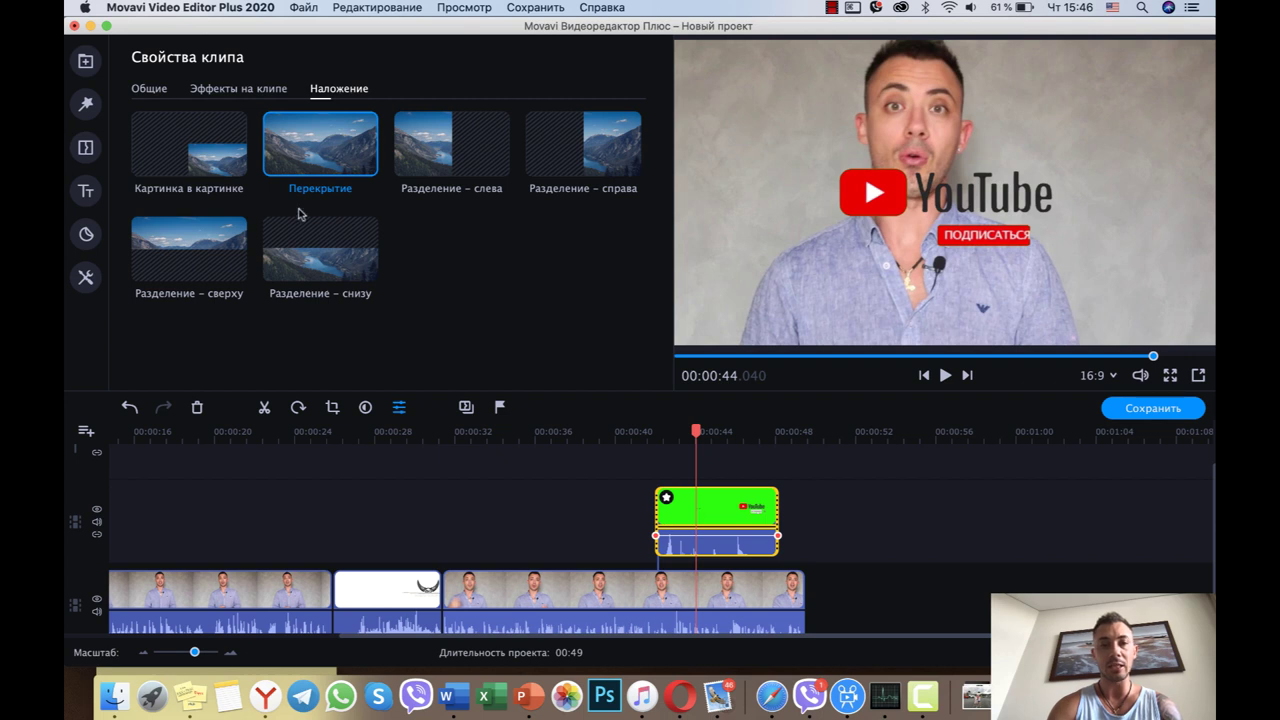
{"action": "left_click", "coordinate": [203, 172]}
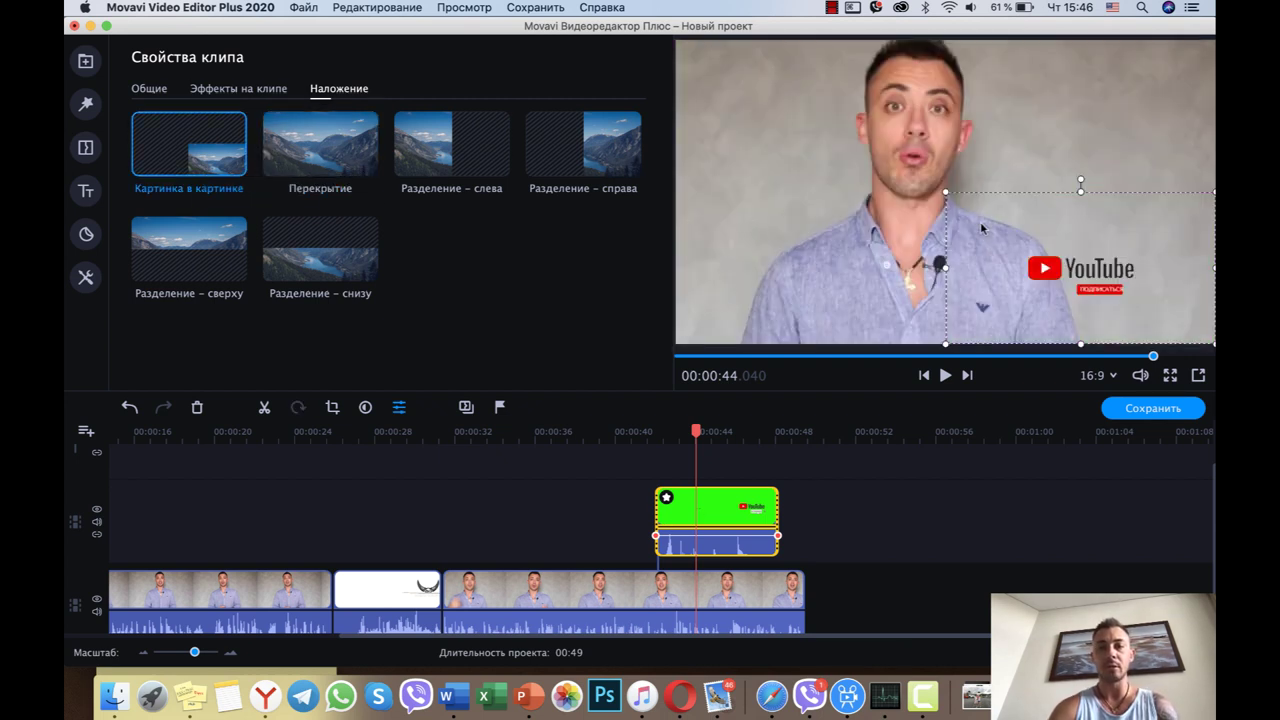
{"action": "left_click", "coordinate": [320, 145]}
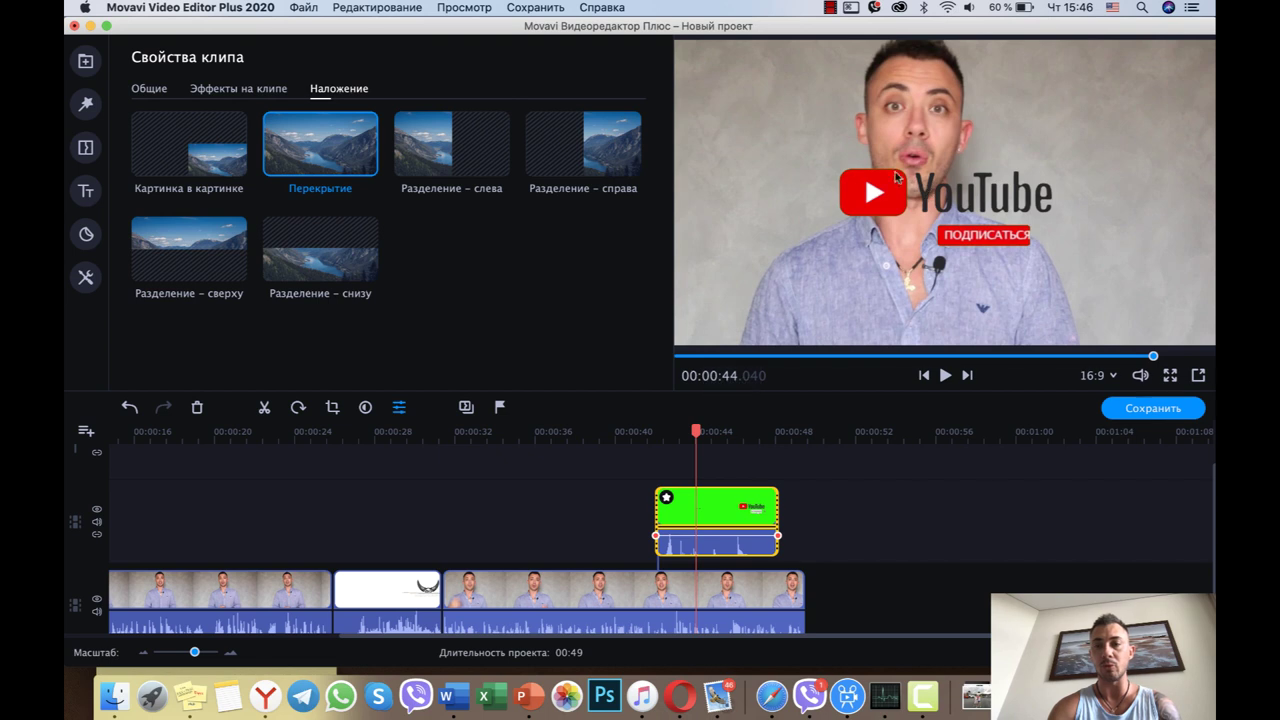
{"action": "left_click", "coordinate": [177, 160]}
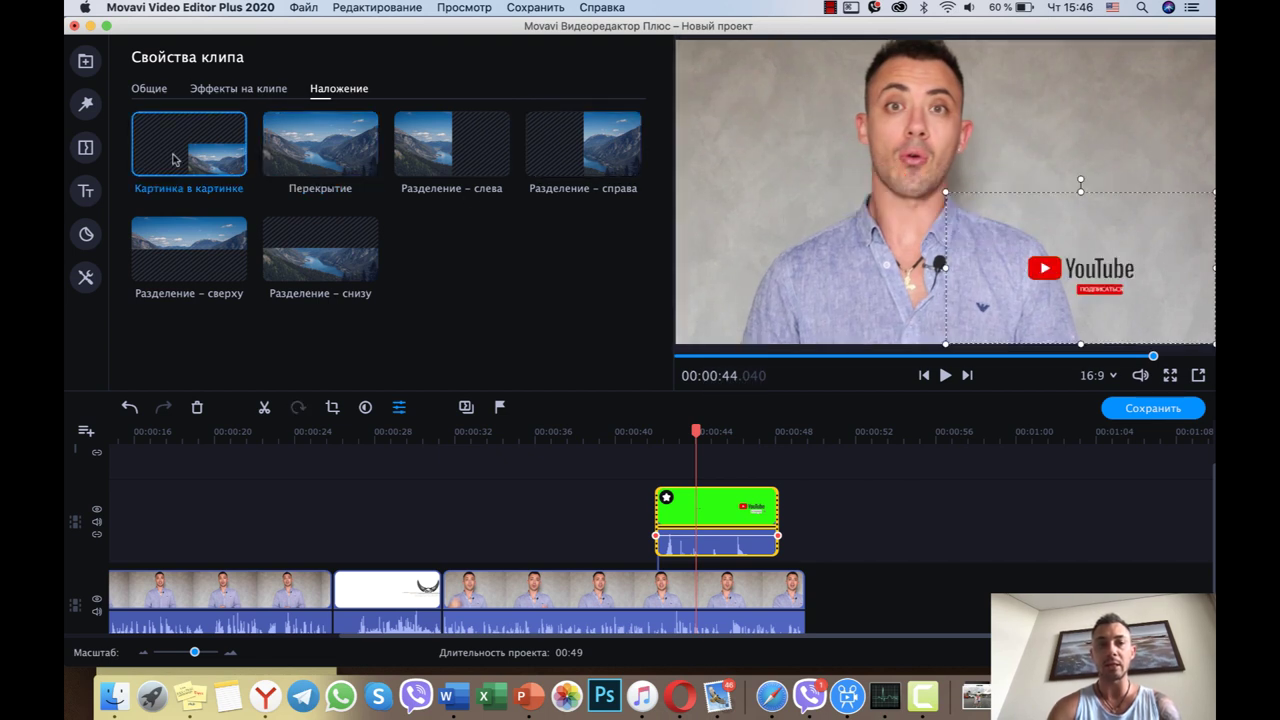
- Enlarge the YouTube inset and position it in the frame's top-right corner
{"action": "left_click_drag", "start_coordinate": [1060, 237], "coordinate": [922, 187]}
{"action": "left_click_drag", "start_coordinate": [1069, 148], "coordinate": [1126, 117]}
{"action": "left_click_drag", "start_coordinate": [1072, 172], "coordinate": [1107, 107]}
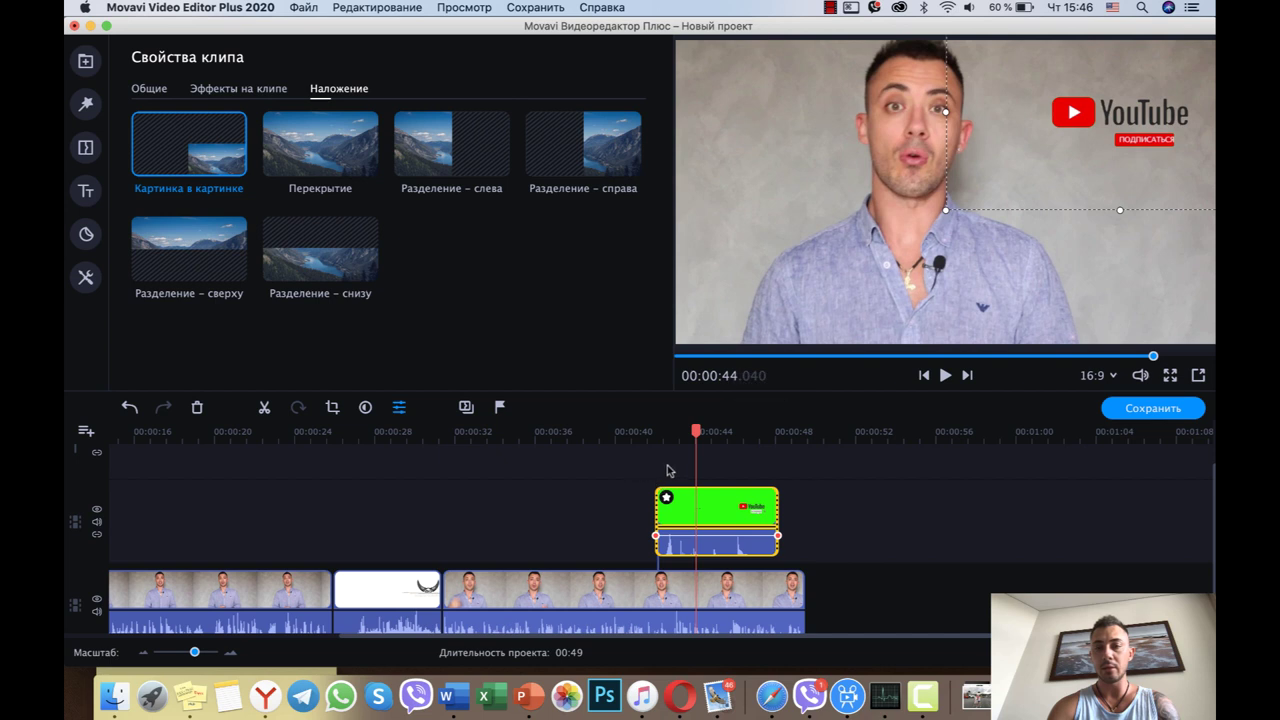
{"action": "left_click_drag", "start_coordinate": [1142, 117], "coordinate": [1094, 118]}
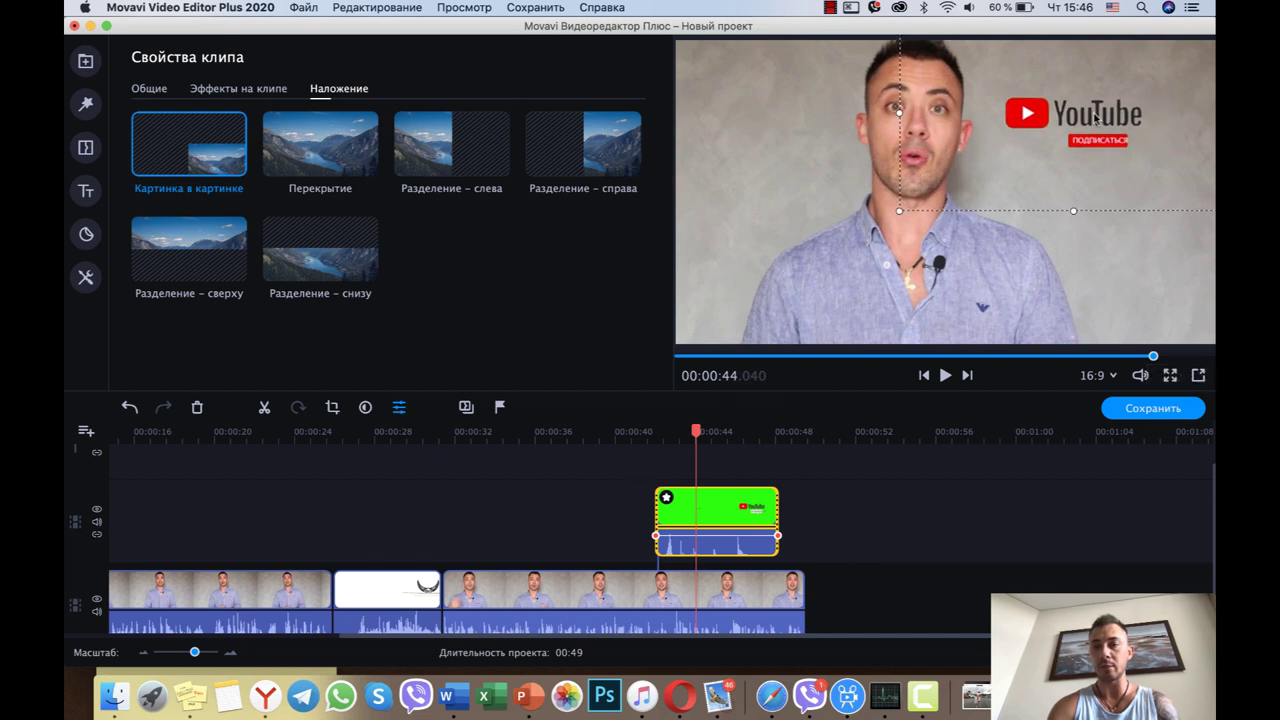
{"action": "left_click", "coordinate": [645, 433]}
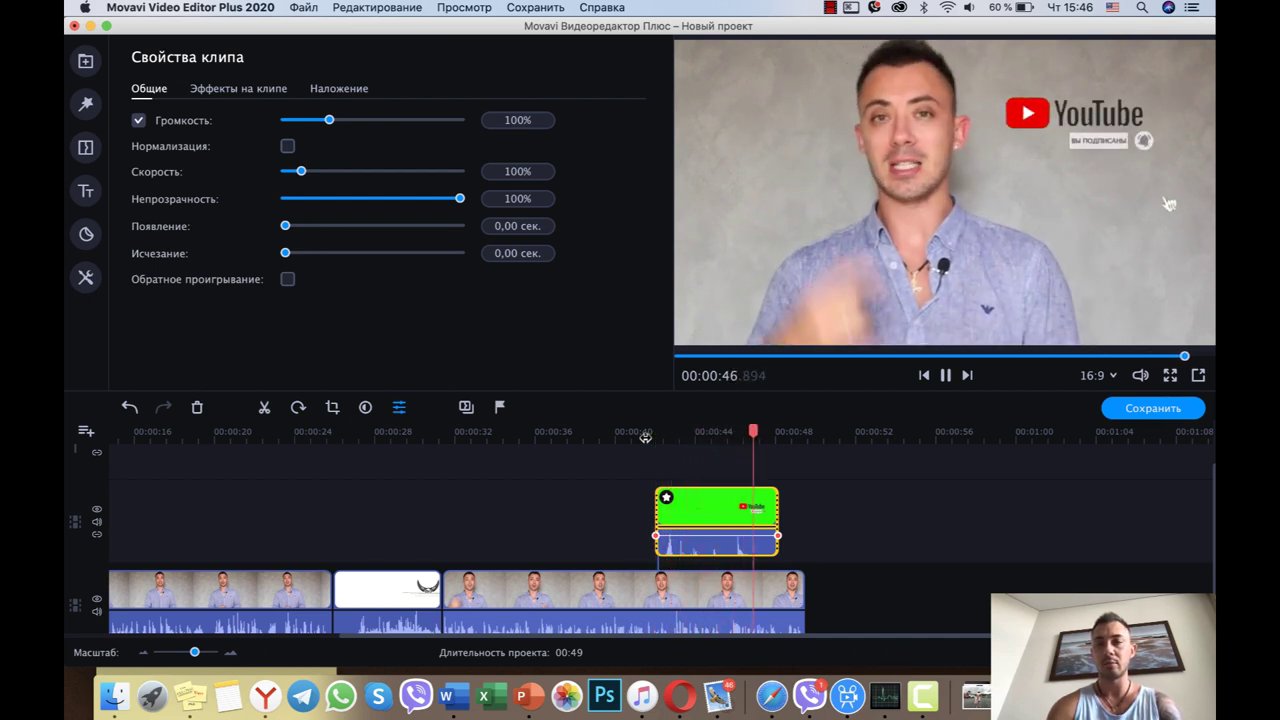
- Replay the overlay from 00:41.5 and slide the subscribe clip earlier on its track
{"action": "key", "text": "space"}
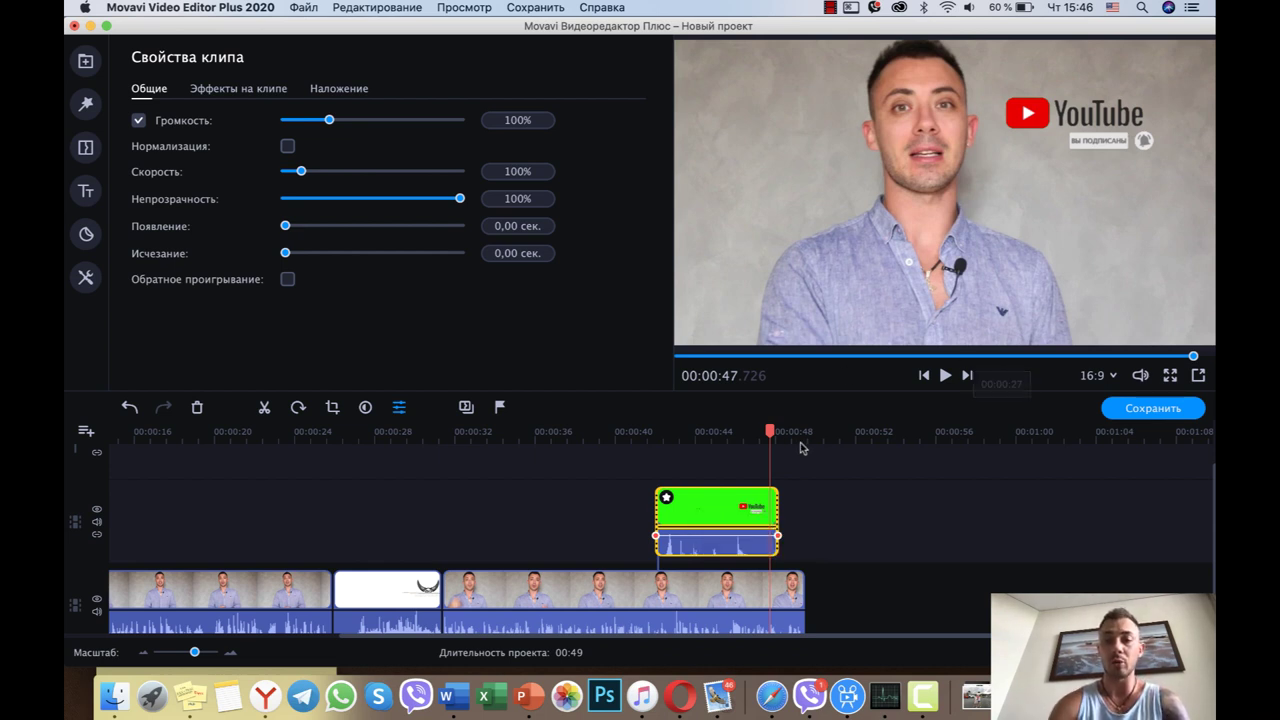
{"action": "left_click", "coordinate": [645, 432]}
{"action": "key", "text": "space"}
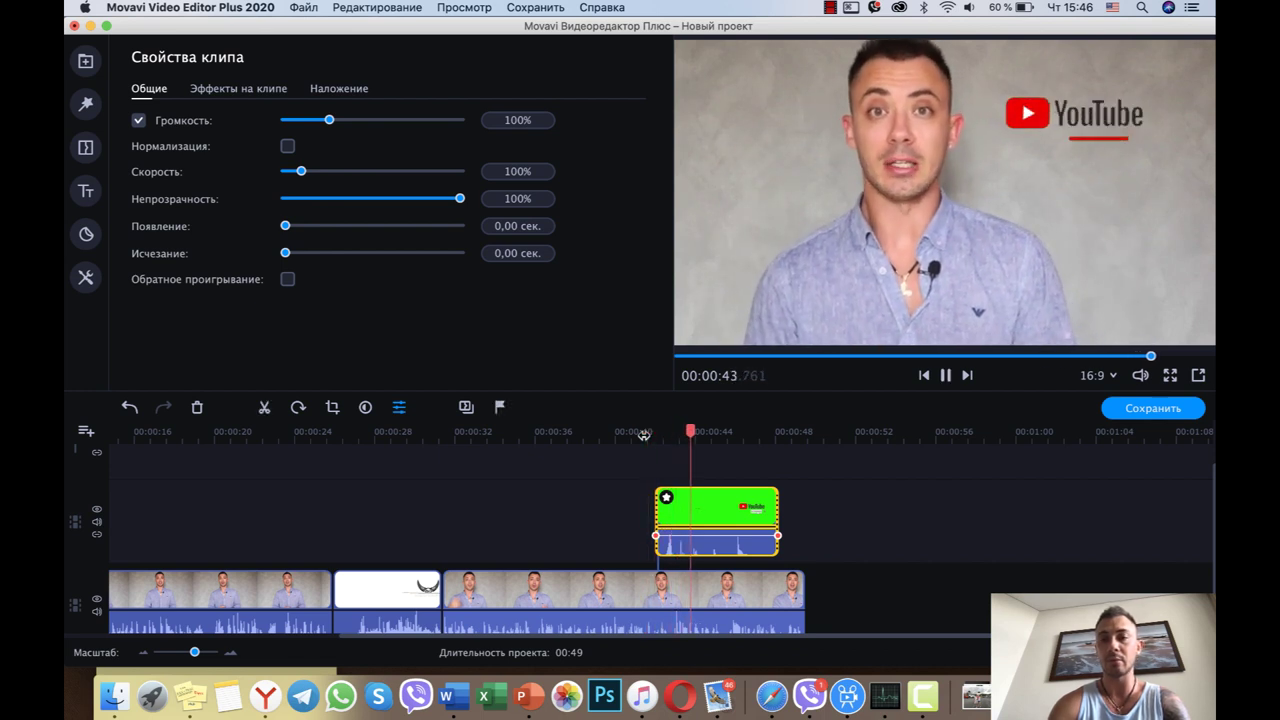
{"action": "key", "text": "space"}
{"action": "left_click_drag", "start_coordinate": [717, 512], "coordinate": [803, 503]}
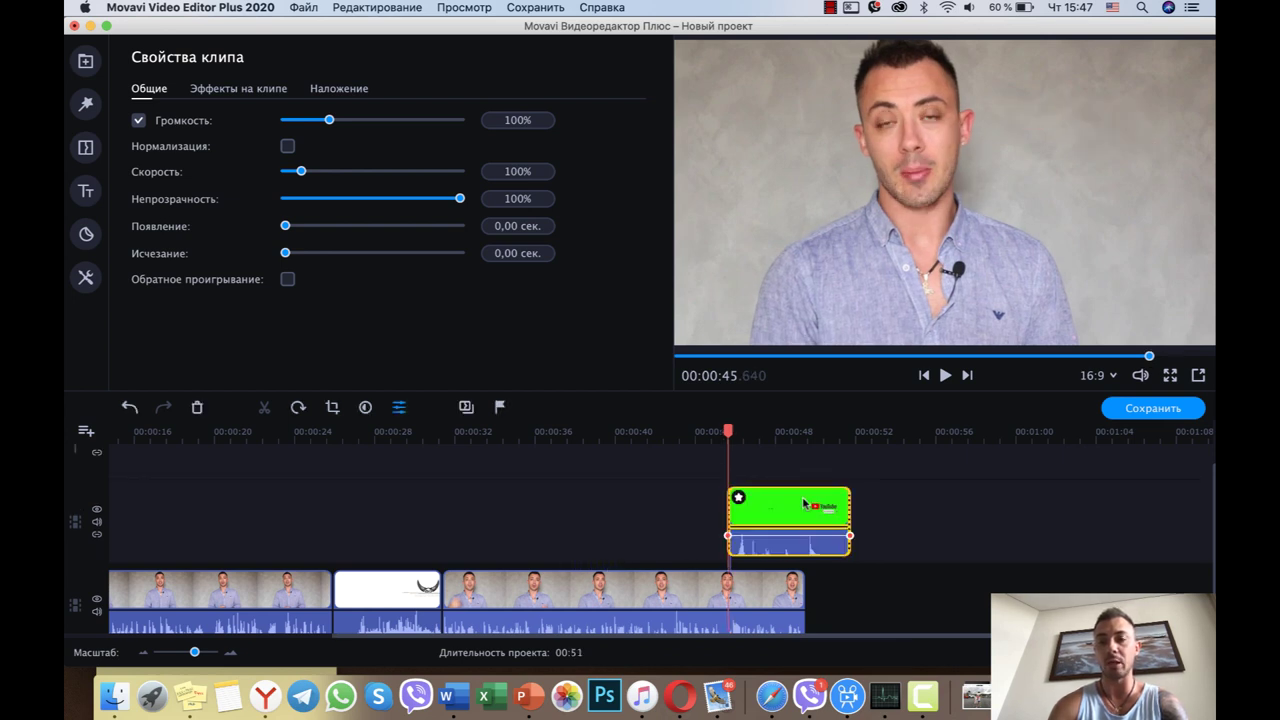
- Move the subscribe clip to start near 00:40 and scrub through to check timing
{"action": "left_click", "coordinate": [743, 433]}
{"action": "left_click", "coordinate": [780, 435]}
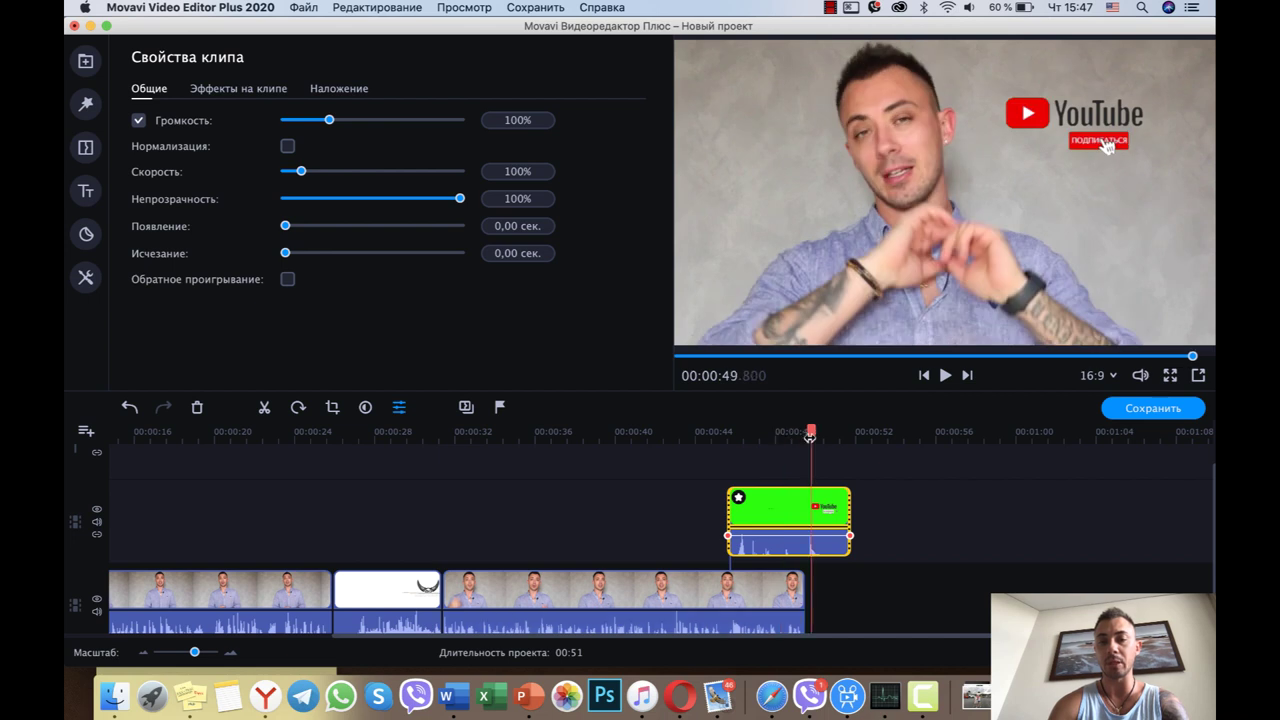
{"action": "left_click", "coordinate": [811, 433]}
{"action": "left_click_drag", "start_coordinate": [785, 488], "coordinate": [679, 515]}
{"action": "left_click", "coordinate": [608, 445]}
{"action": "left_click", "coordinate": [643, 432]}
{"action": "key", "text": "space"}
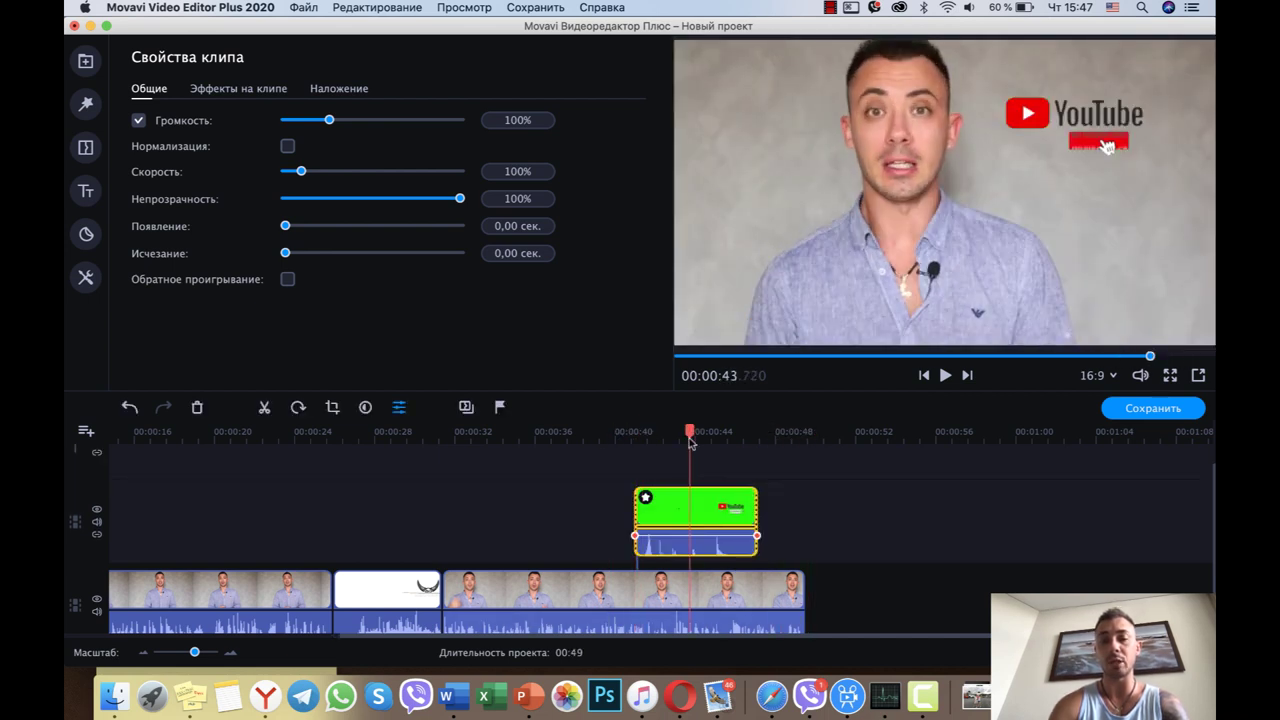
{"action": "key", "text": "space"}
{"action": "left_click_drag", "start_coordinate": [646, 433], "coordinate": [741, 433]}
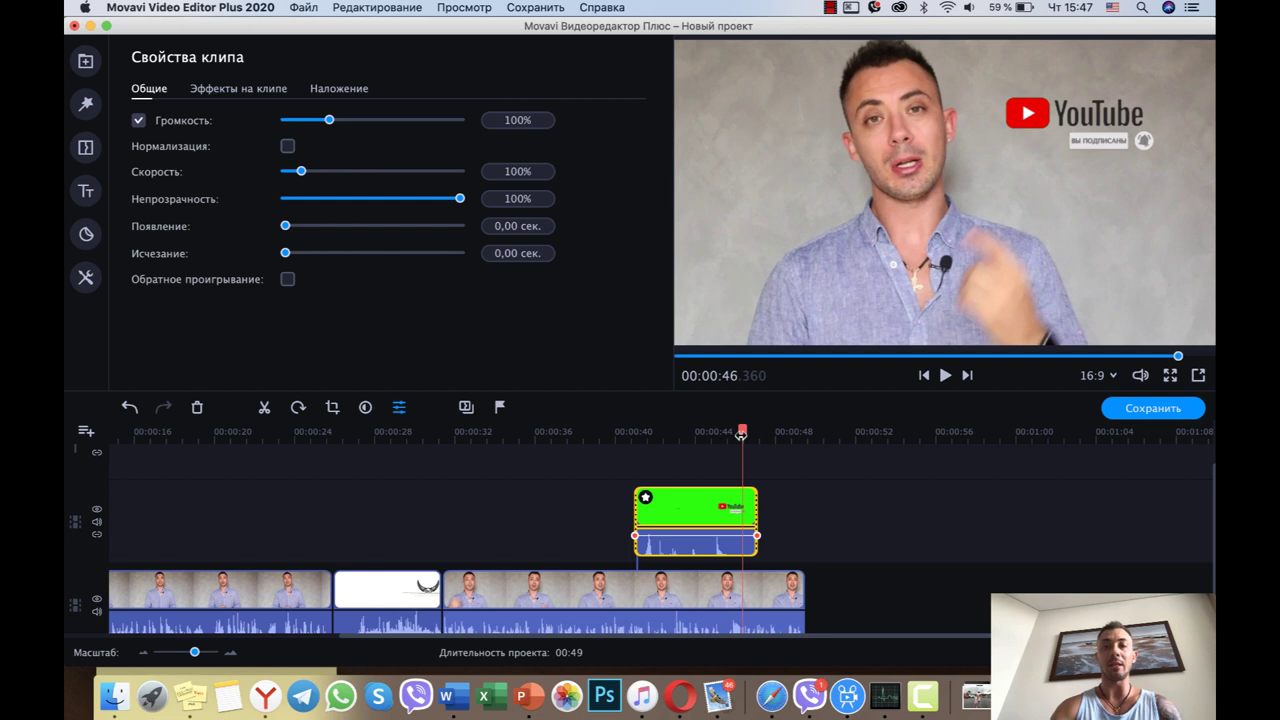
- Play the opening from the start to review the name and video titles
{"action": "scroll", "coordinate": [360, 526], "scroll_direction": "left", "scroll_amount": 5}
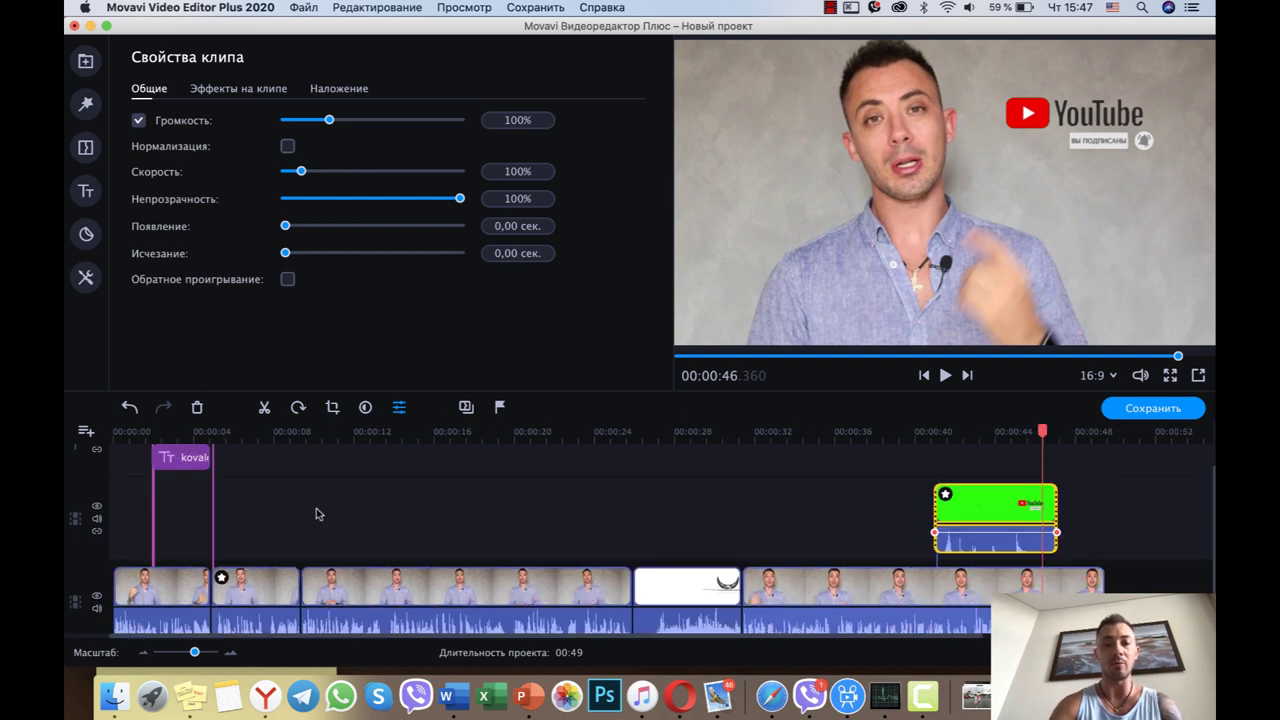
{"action": "scroll", "coordinate": [215, 530], "scroll_direction": "up", "scroll_amount": 1}
{"action": "left_click", "coordinate": [145, 432]}
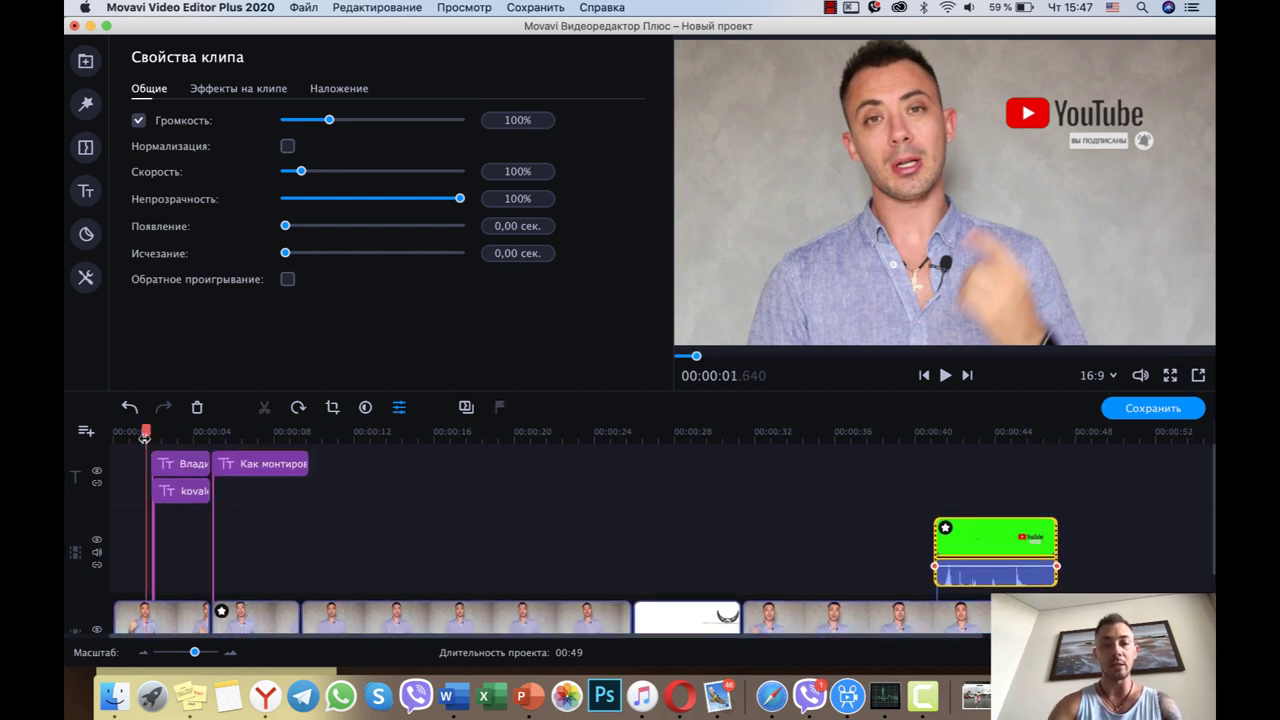
{"action": "key", "text": "space"}
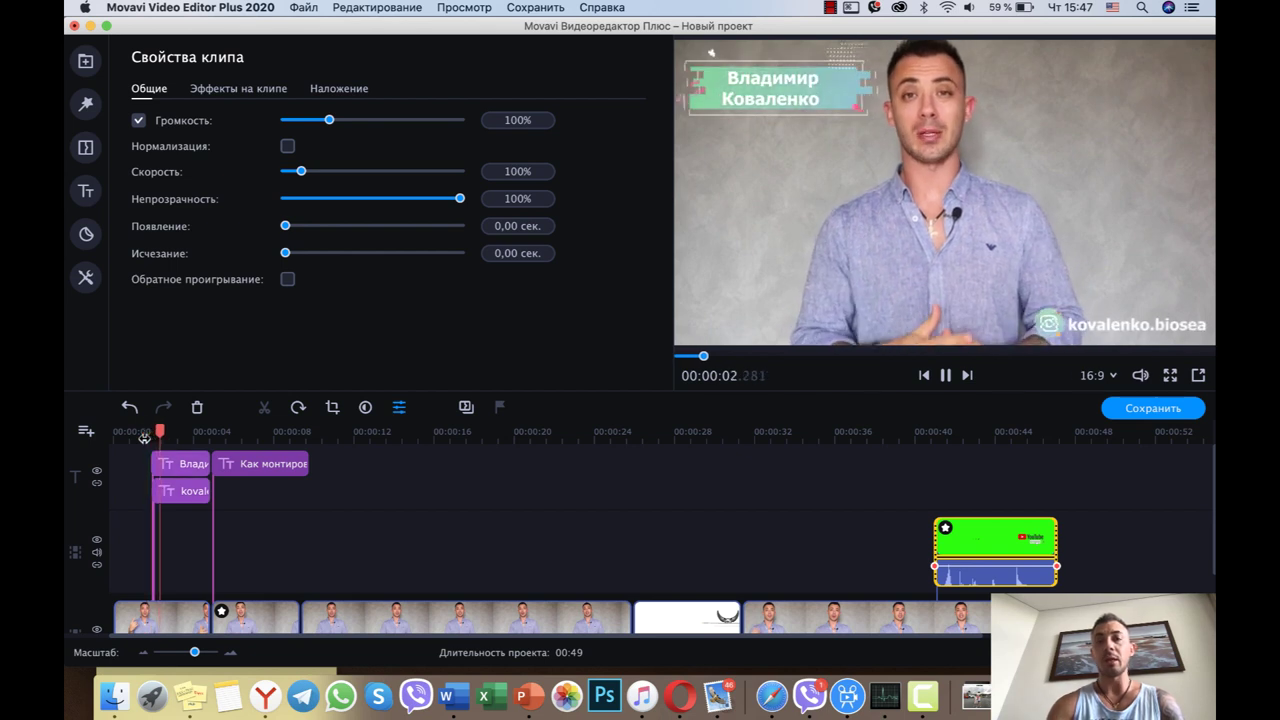
{"action": "key", "text": "space"}
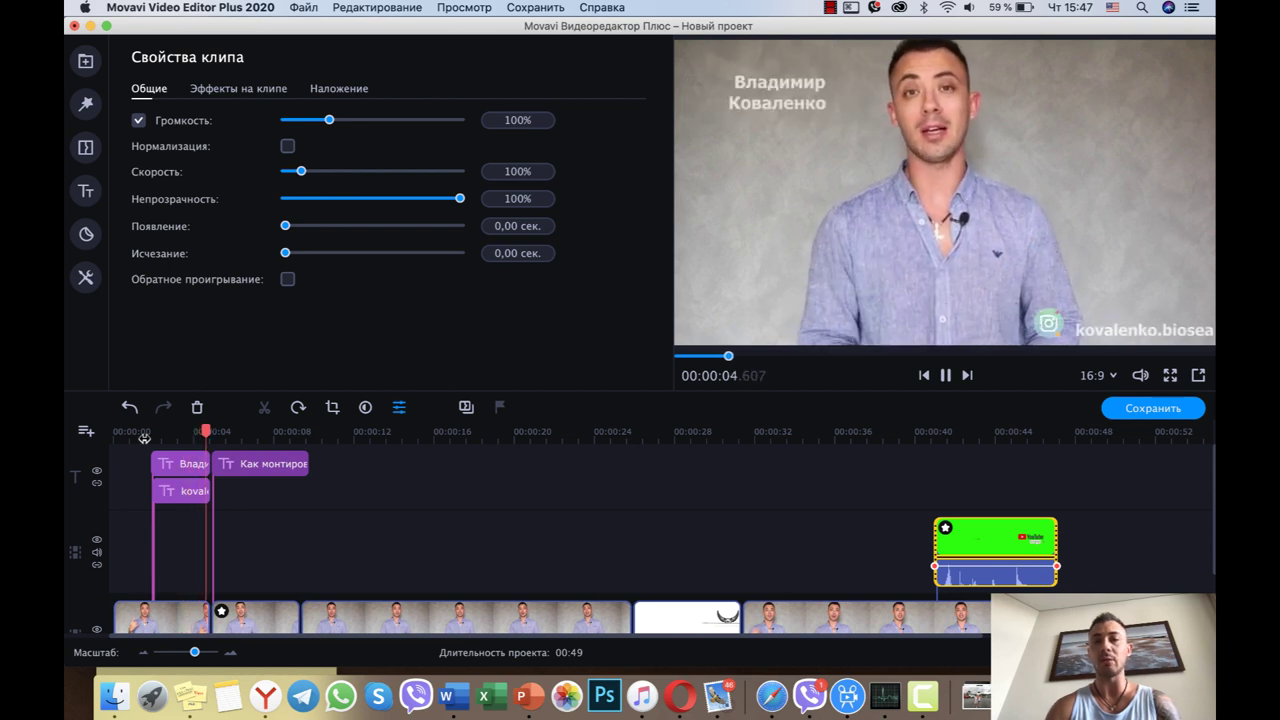
{"action": "key", "text": "space"}
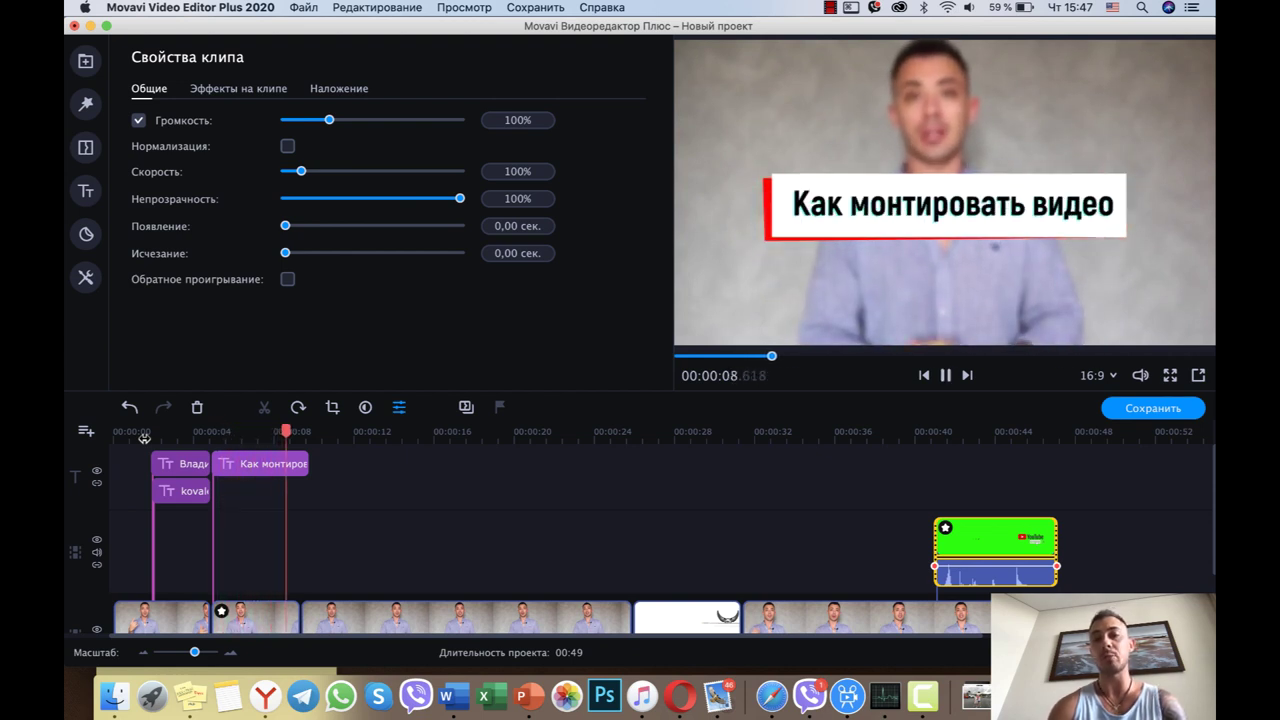
{"action": "key", "text": "space"}
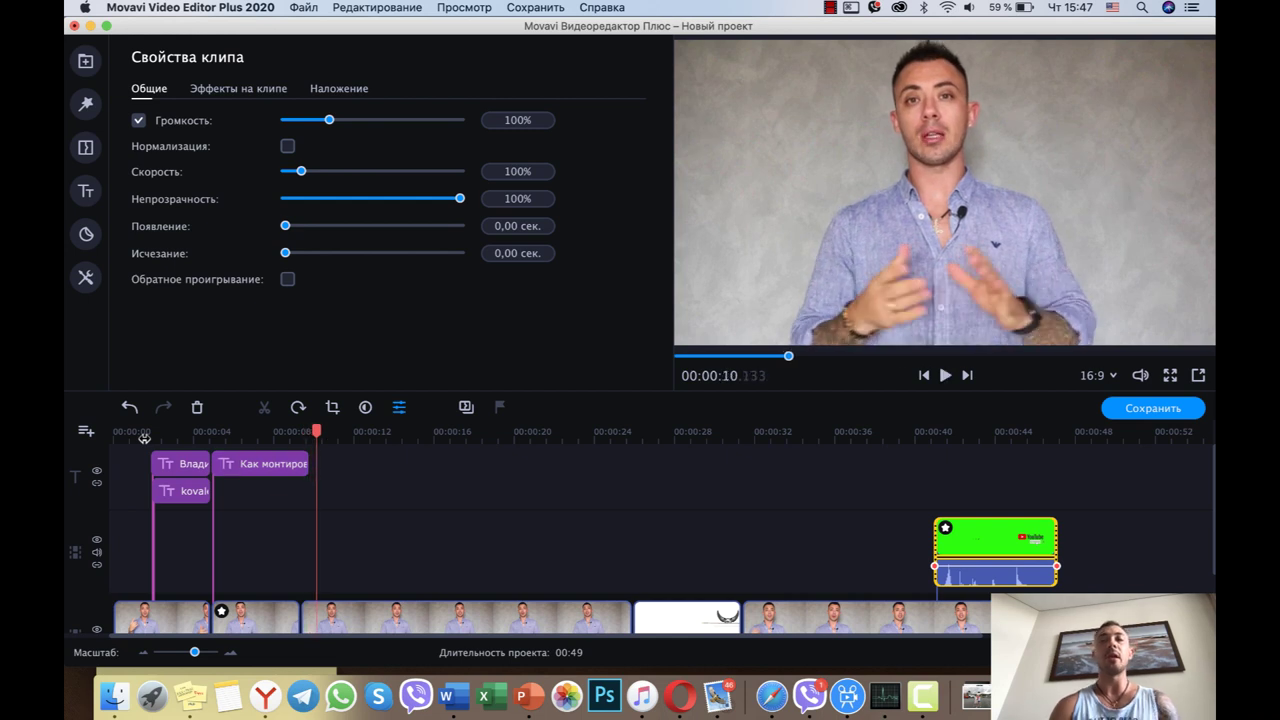
- Preview the subscribe overlay around 00:40, then show the imported media library
{"action": "left_click", "coordinate": [920, 437]}
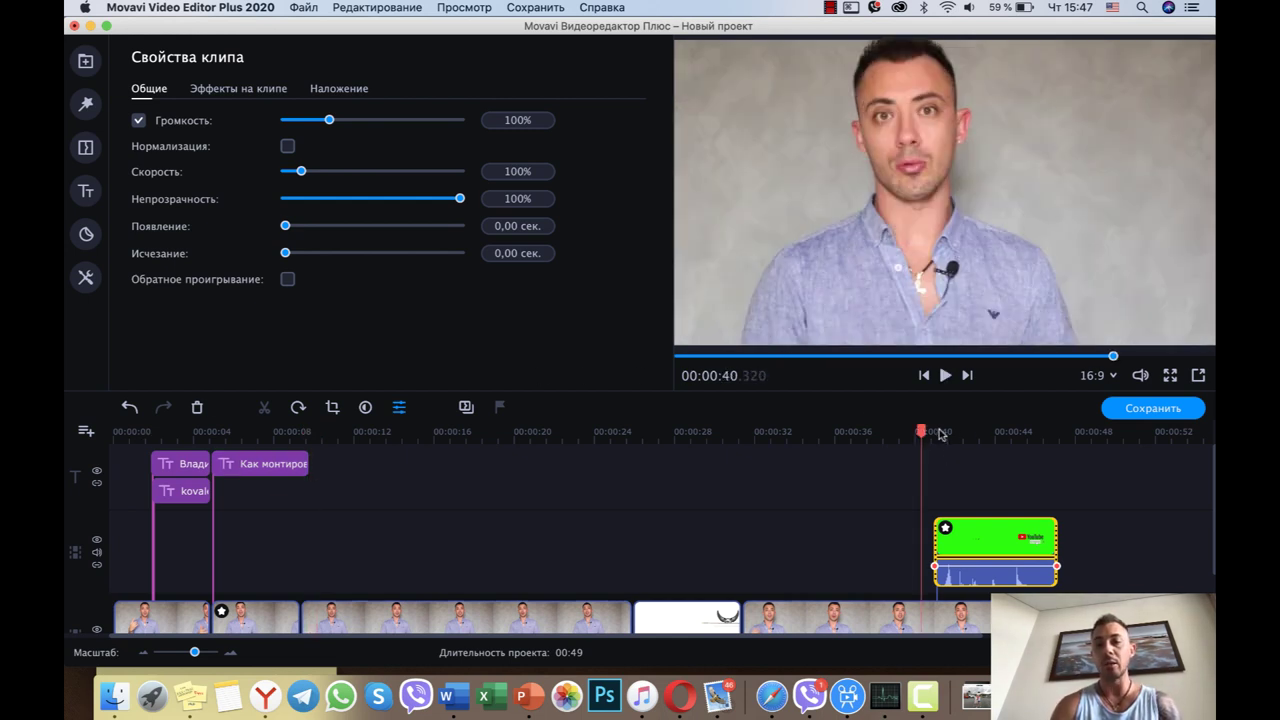
{"action": "left_click", "coordinate": [938, 431]}
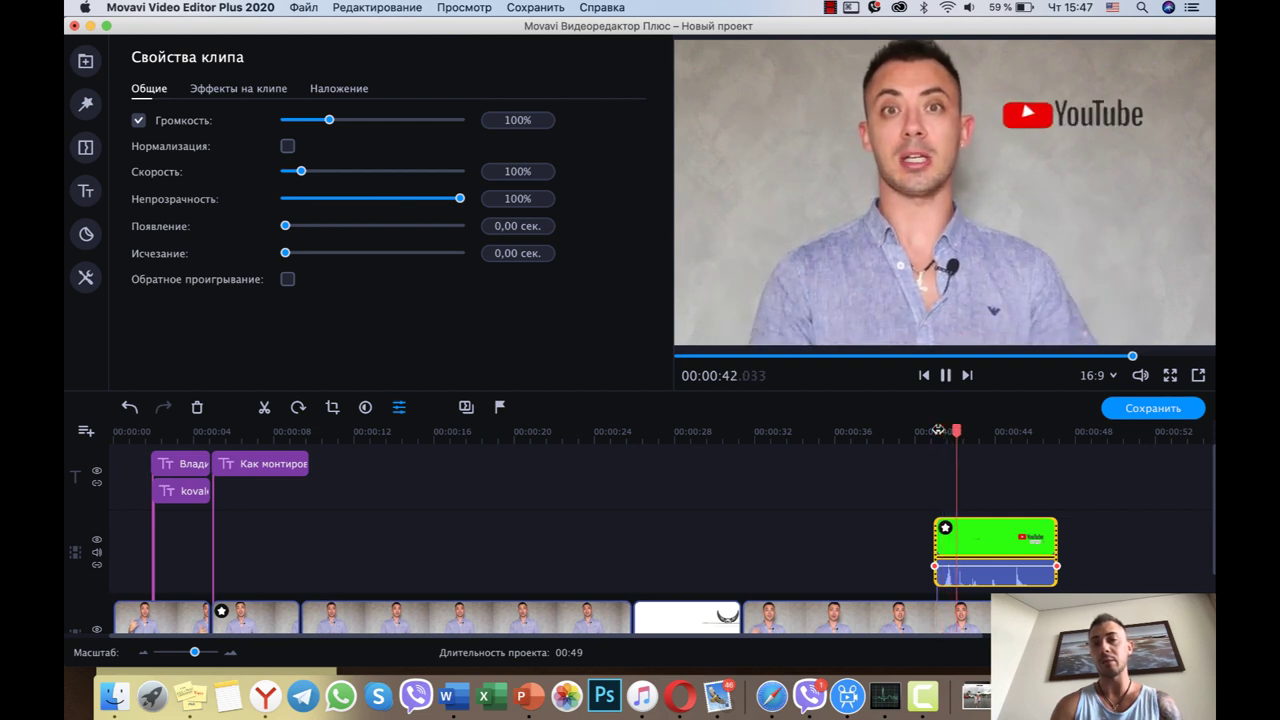
{"action": "key", "text": "space"}
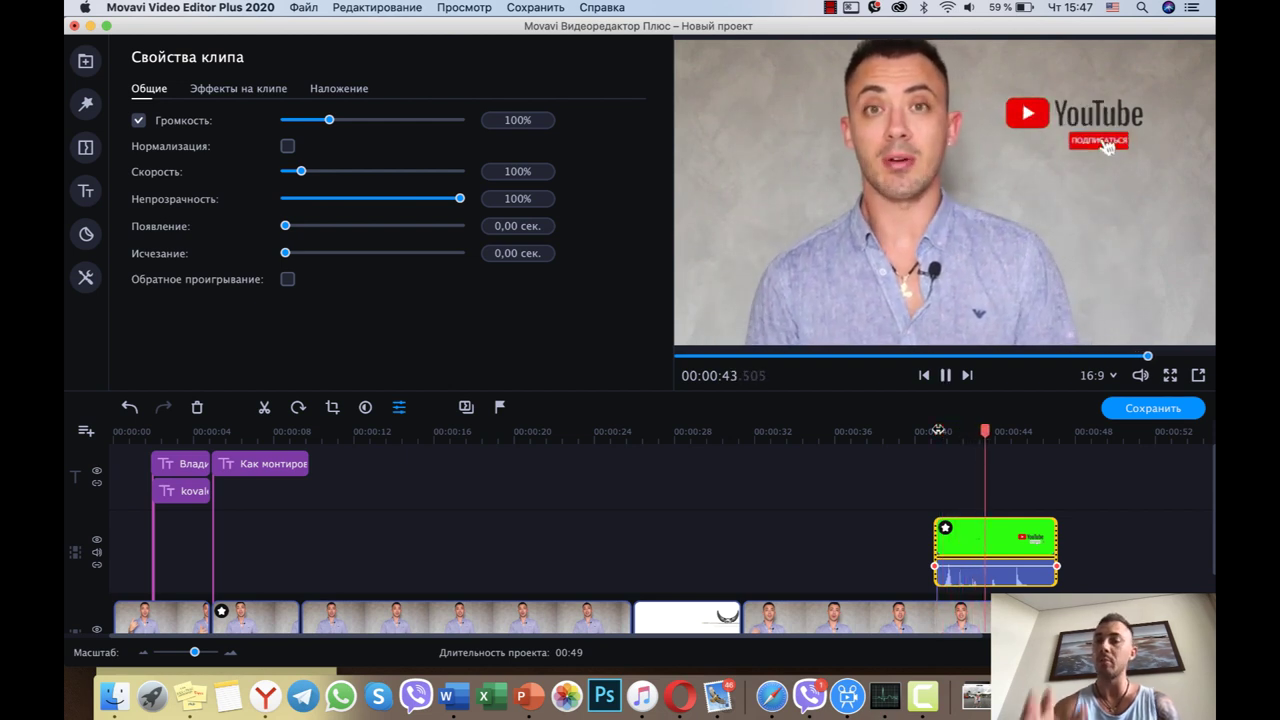
{"action": "key", "text": "space"}
{"action": "left_click", "coordinate": [85, 61]}
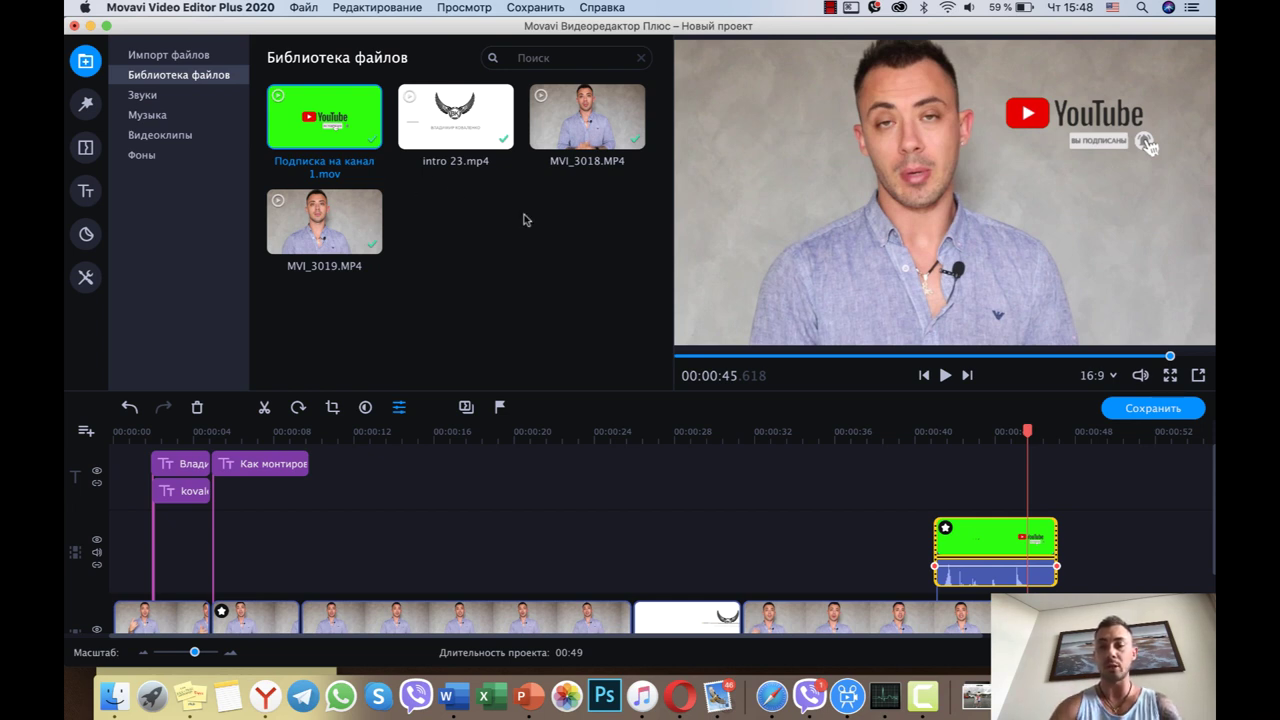
- Shift the subscribe clip slightly earlier, then enlarge and raise its top-right inset
{"action": "mouse_move", "coordinate": [975, 545]}
{"action": "left_mouse_down"}
{"action": "mouse_move", "coordinate": [948, 541]}
{"action": "mouse_move", "coordinate": [963, 537]}
{"action": "left_mouse_up"}
{"action": "double_click", "coordinate": [963, 537]}
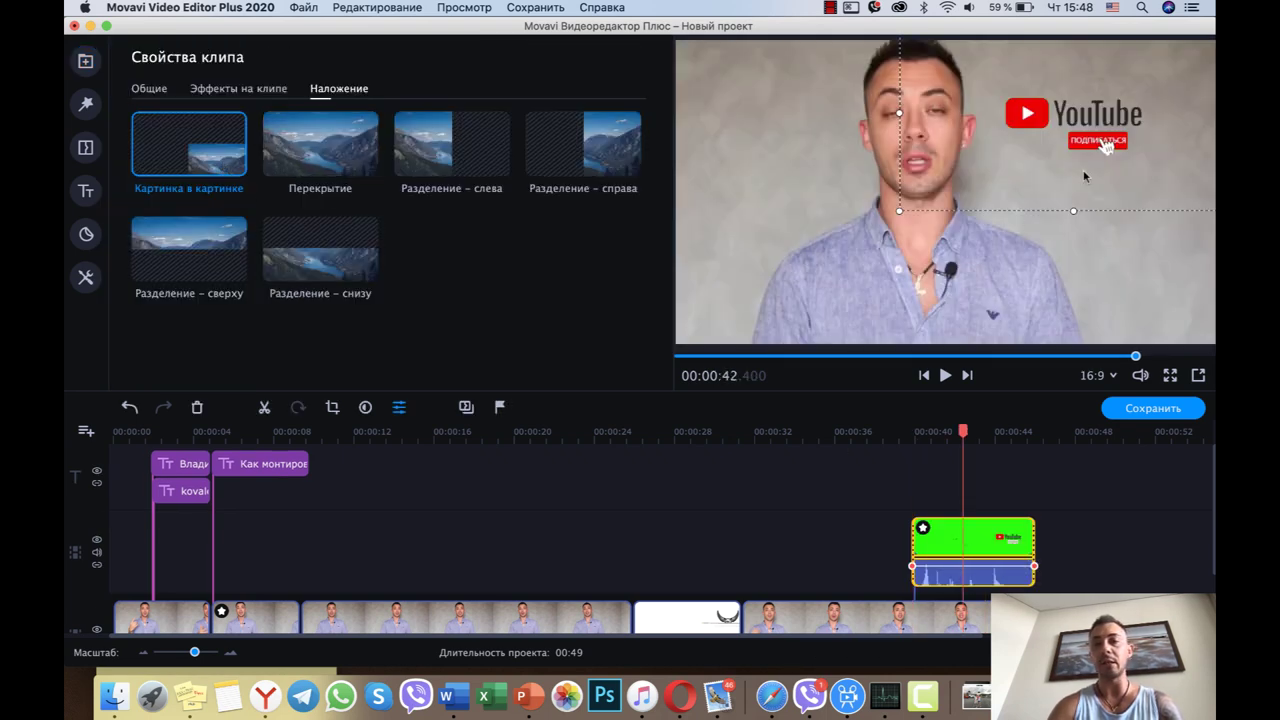
{"action": "left_click_drag", "start_coordinate": [1006, 165], "coordinate": [1009, 194]}
{"action": "mouse_move", "coordinate": [909, 241]}
{"action": "left_mouse_down"}
{"action": "mouse_move", "coordinate": [888, 246]}
{"action": "mouse_move", "coordinate": [907, 233]}
{"action": "left_mouse_up"}
{"action": "mouse_move", "coordinate": [1020, 215]}
{"action": "left_mouse_down"}
{"action": "mouse_move", "coordinate": [1017, 191]}
{"action": "mouse_move", "coordinate": [1016, 203]}
{"action": "left_mouse_up"}
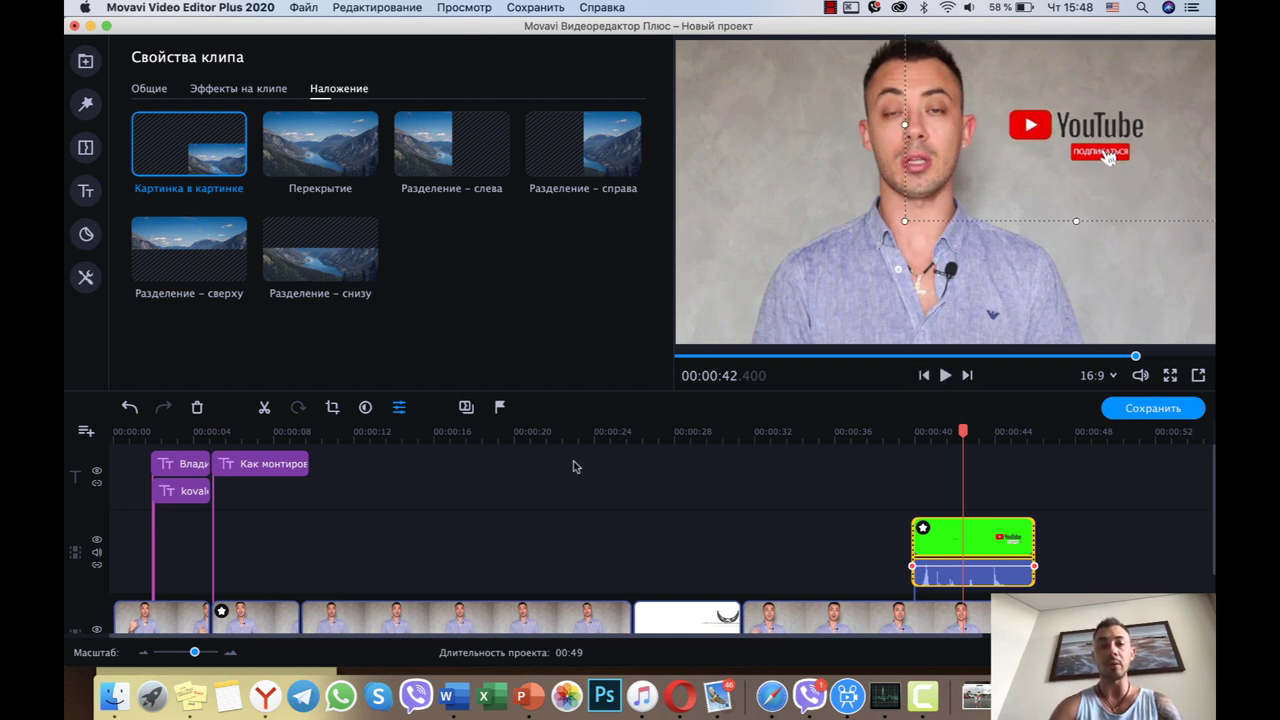
{"action": "scroll", "coordinate": [573, 466], "scroll_direction": "down", "scroll_amount": 3}
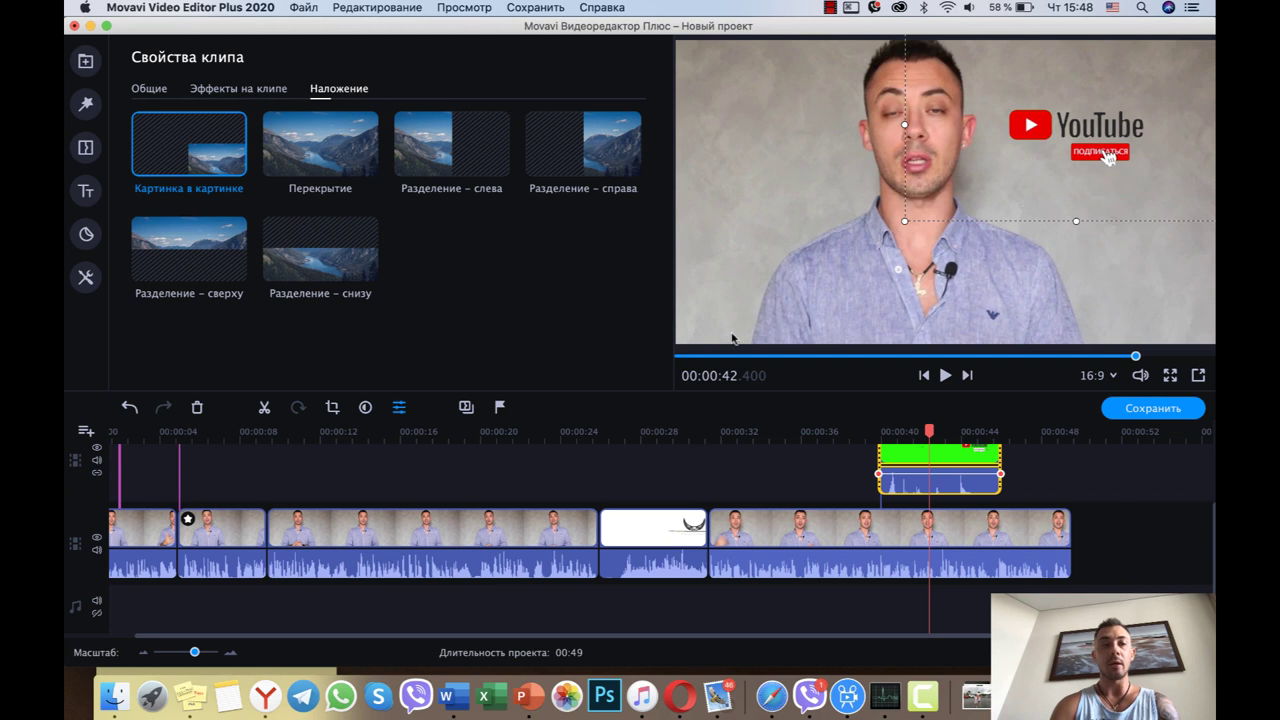
{"action": "left_click", "coordinate": [86, 64]}
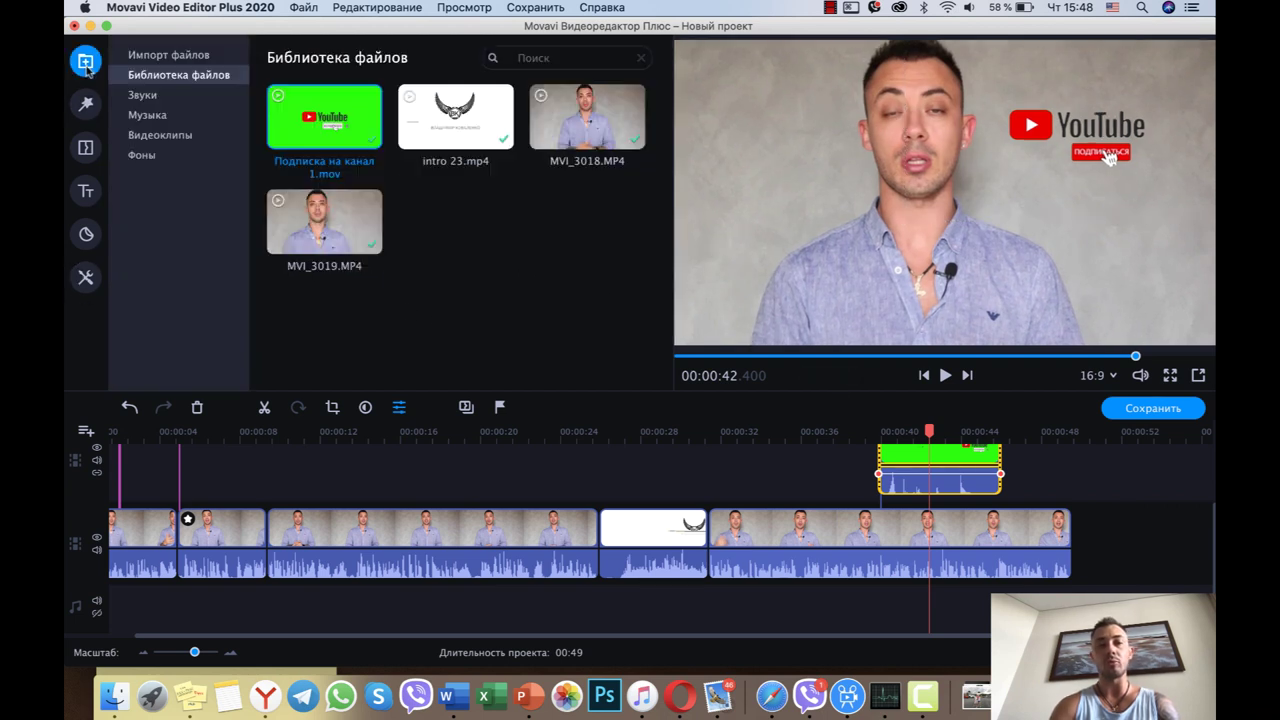
- Open the built-in Музыка collection and preview the Бунтарь track for a few seconds
{"action": "left_click", "coordinate": [140, 115]}
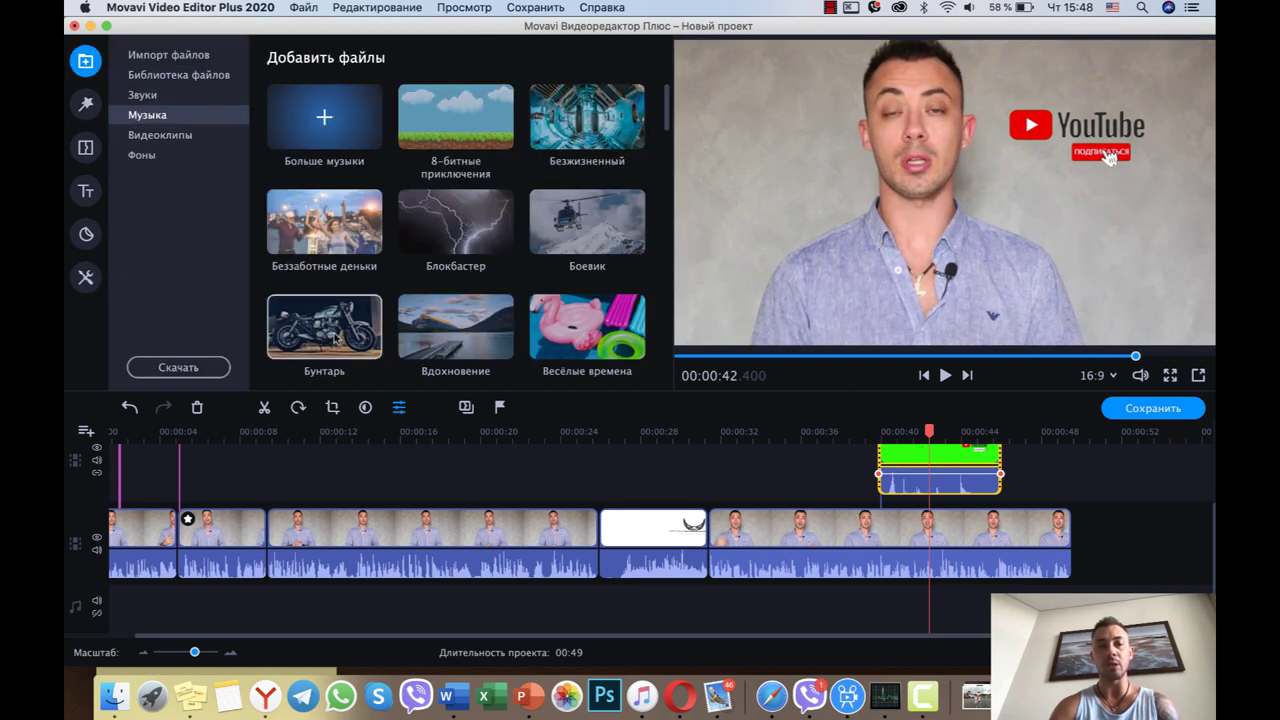
{"action": "scroll", "coordinate": [505, 470], "scroll_direction": "left", "scroll_amount": 2}
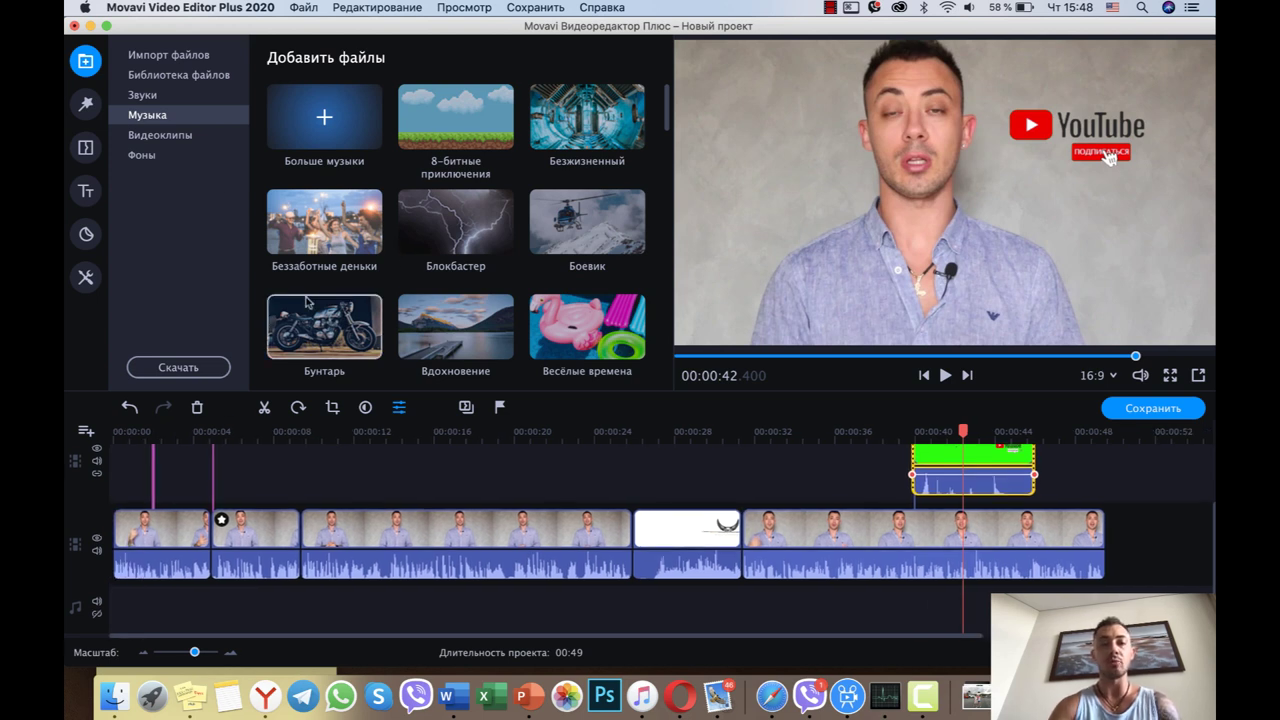
{"action": "left_click", "coordinate": [193, 58]}
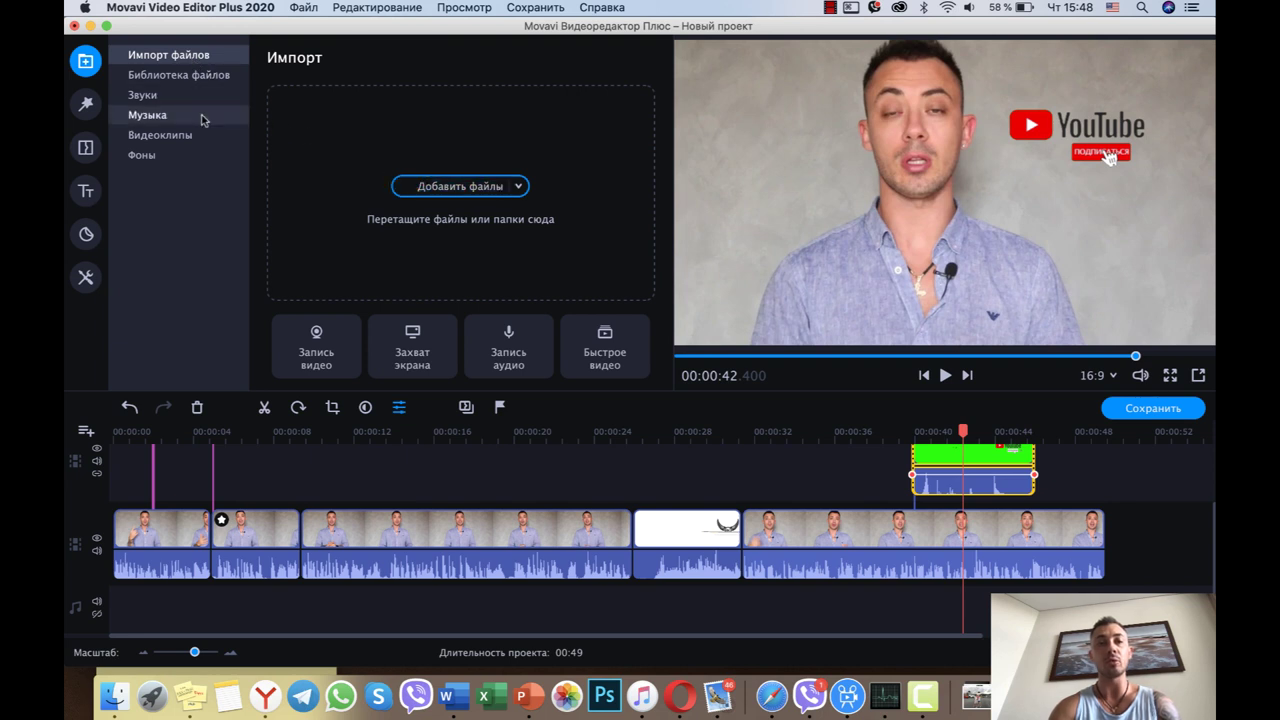
{"action": "left_click", "coordinate": [180, 76]}
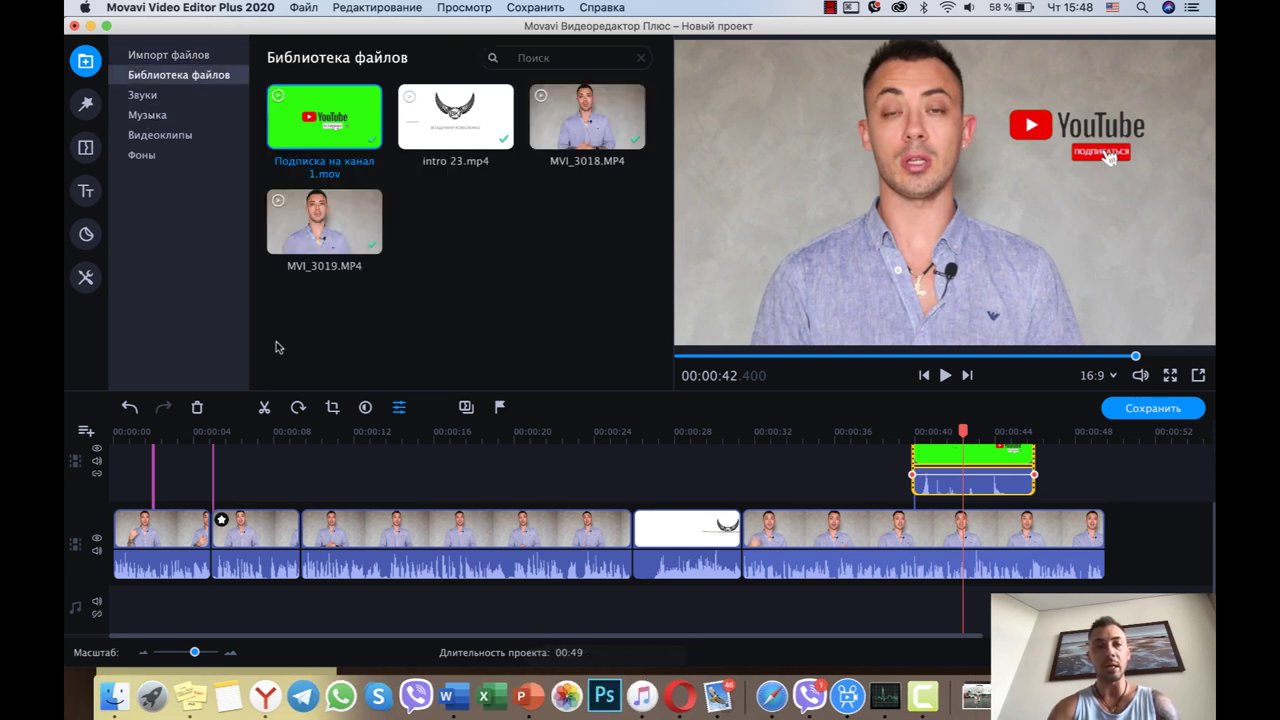
{"action": "left_click", "coordinate": [150, 115]}
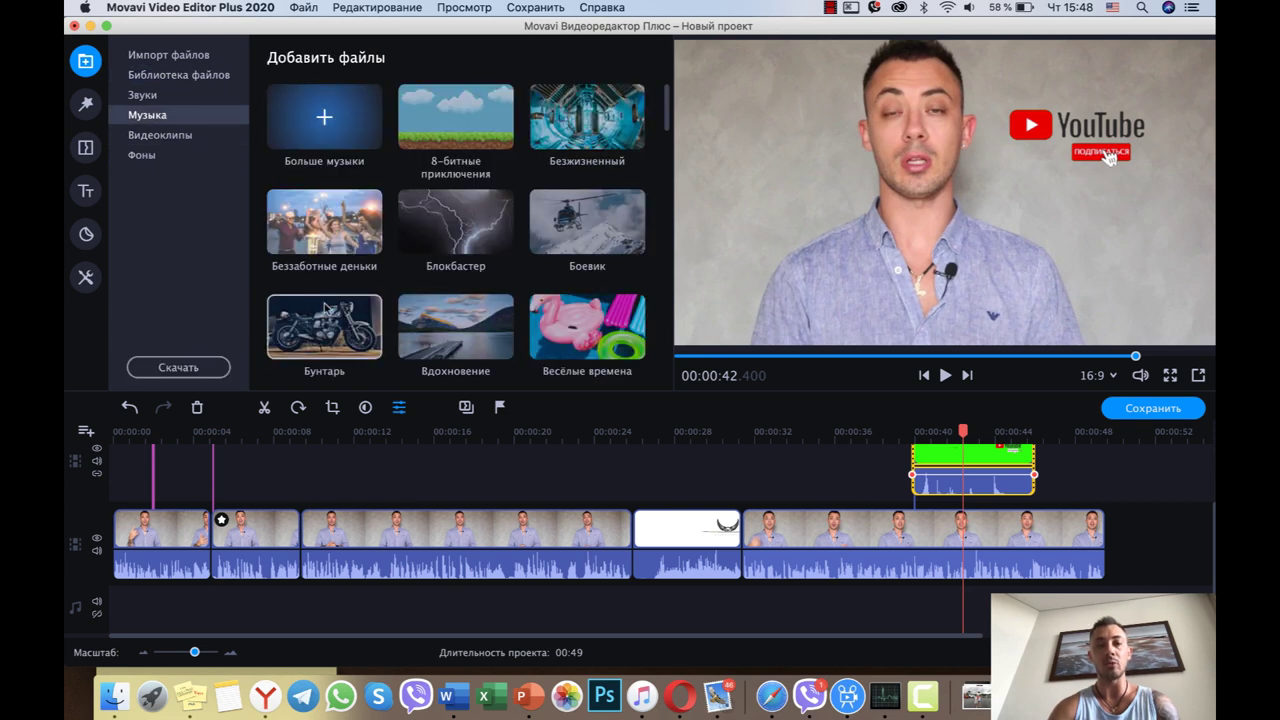
{"action": "left_click", "coordinate": [326, 308]}
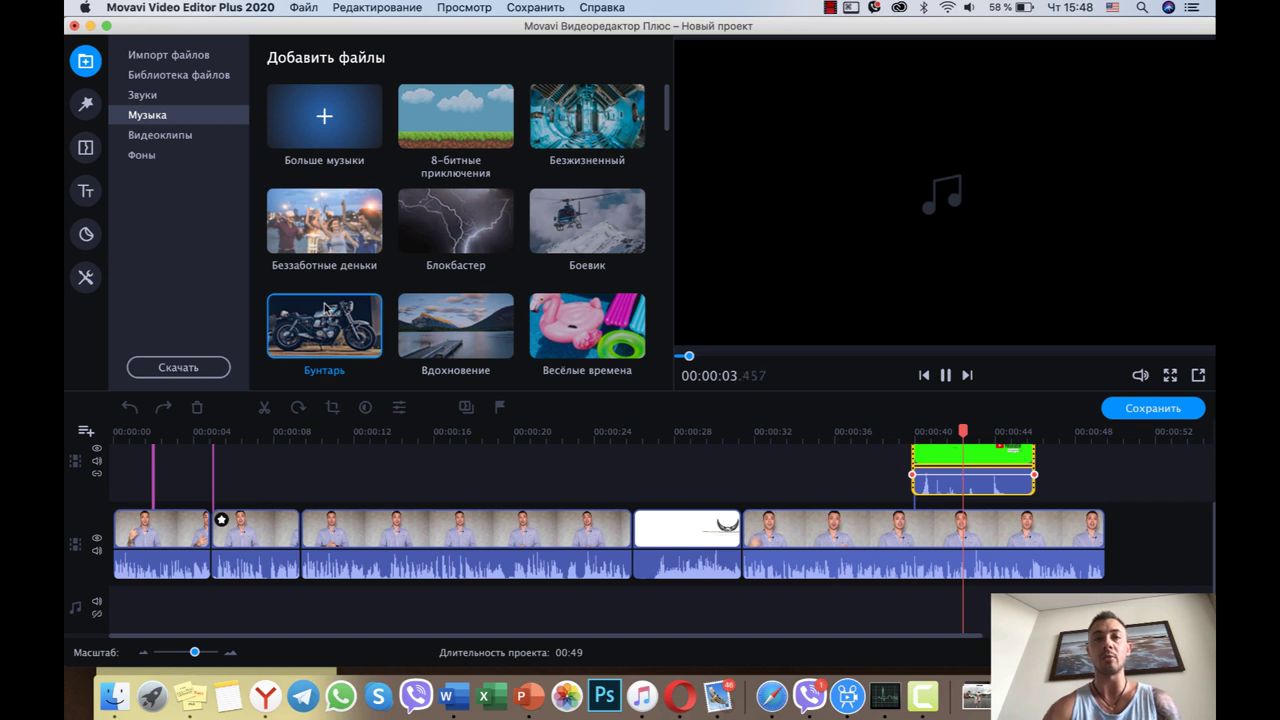
{"action": "key", "text": "space"}
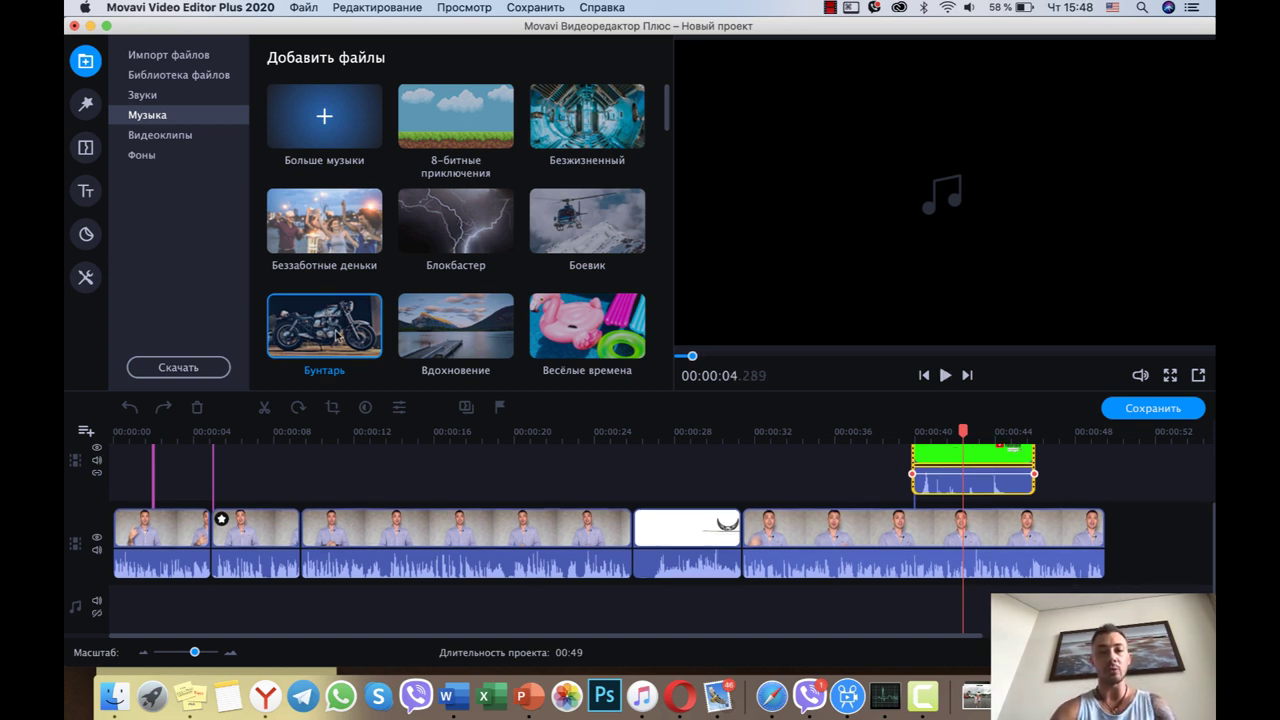
- Add Бунтарь (Rebel.mp3) to the music track at 18% volume, starting around 12 seconds
{"action": "left_click_drag", "start_coordinate": [324, 330], "coordinate": [214, 598]}
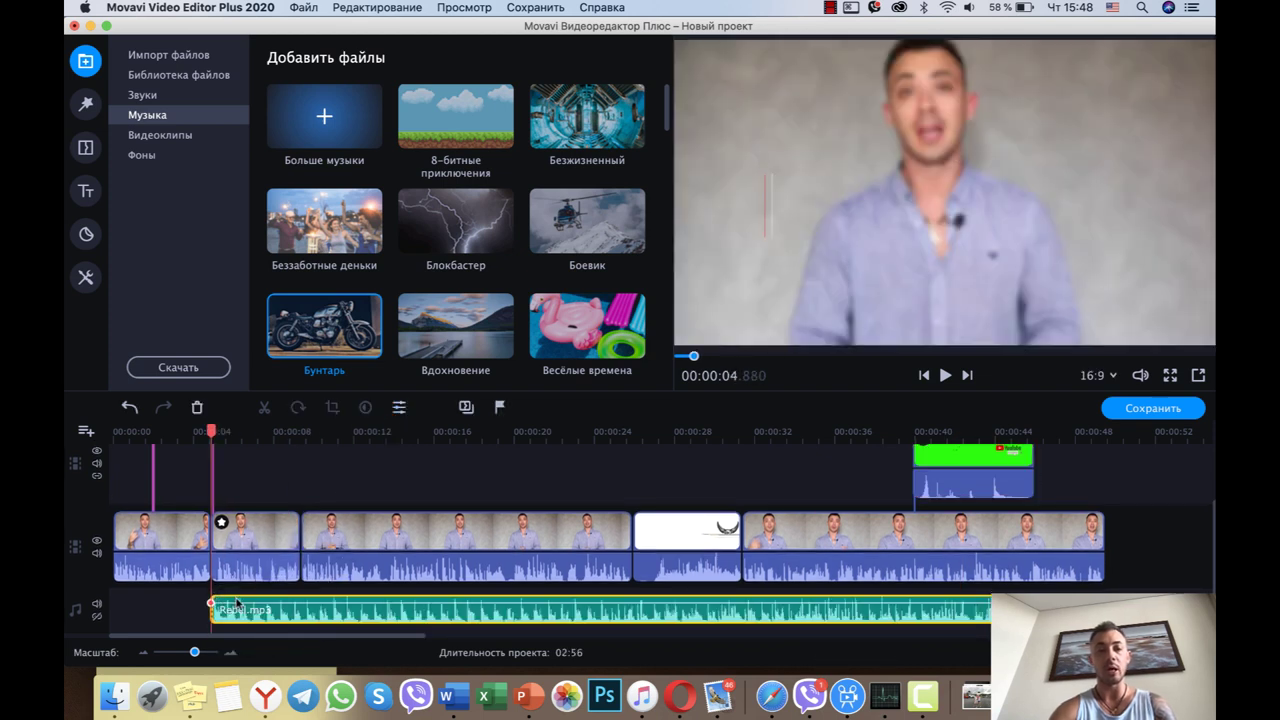
{"action": "left_click_drag", "start_coordinate": [232, 605], "coordinate": [234, 614]}
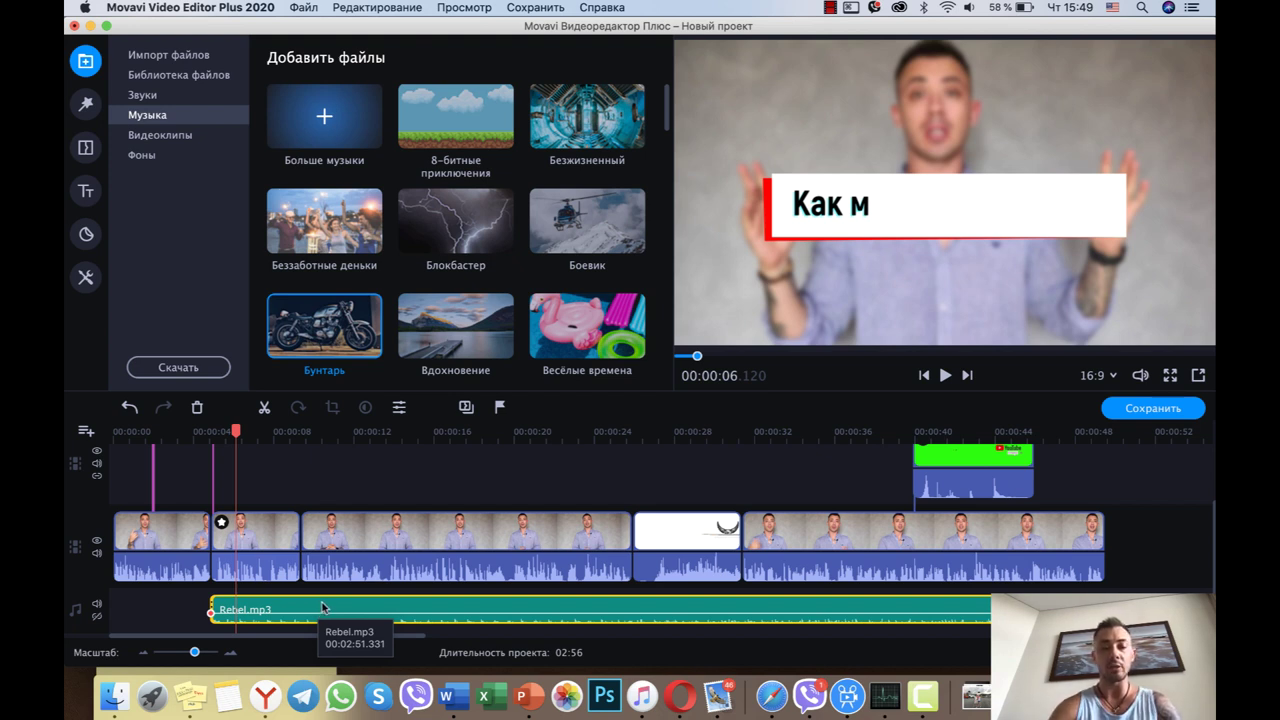
{"action": "left_click_drag", "start_coordinate": [322, 602], "coordinate": [485, 593]}
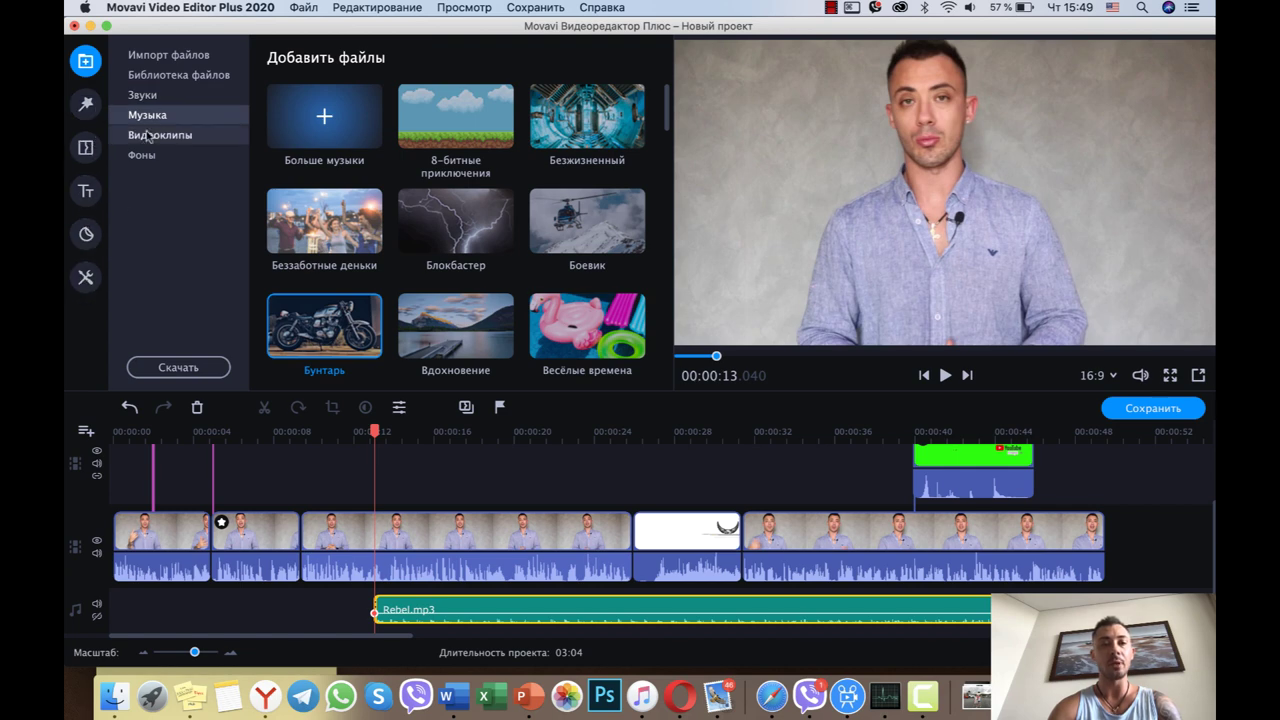
- Preview the Авария sound effect, then return to the Лайфстайл-блог title templates
{"action": "left_click", "coordinate": [165, 95]}
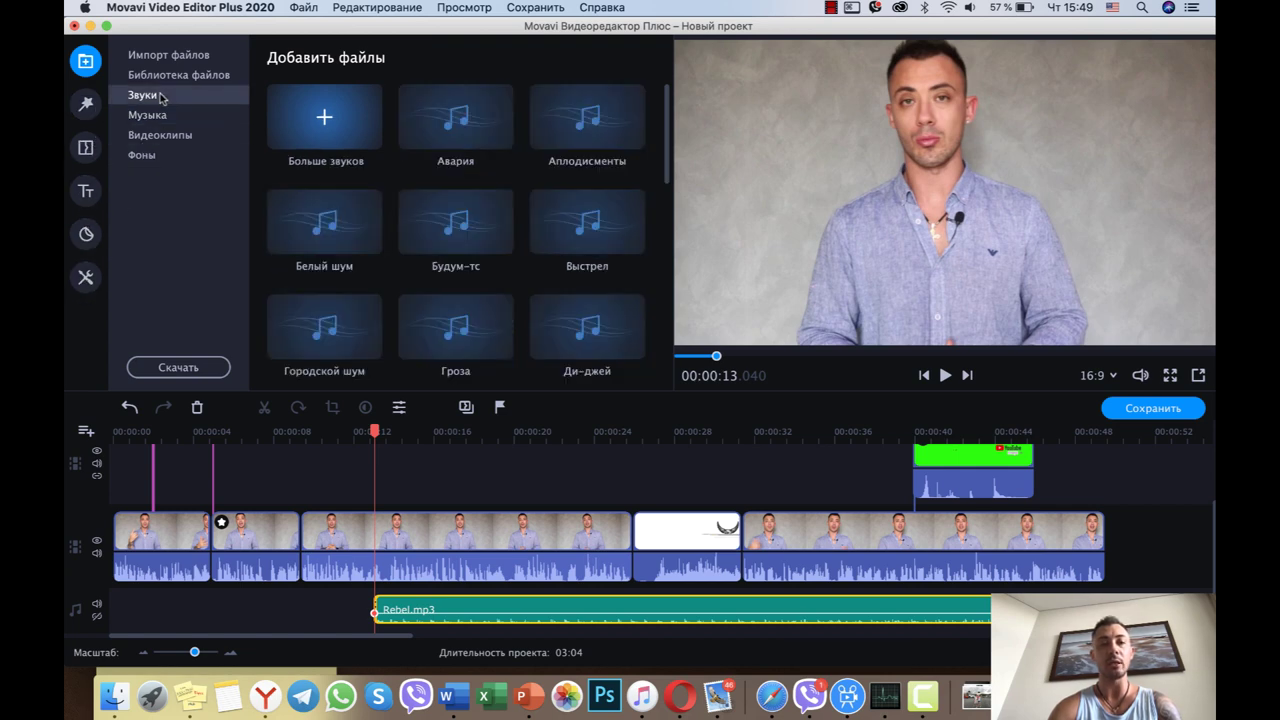
{"action": "left_click", "coordinate": [460, 145]}
{"action": "scroll", "coordinate": [566, 224], "scroll_direction": "down", "scroll_amount": 5}
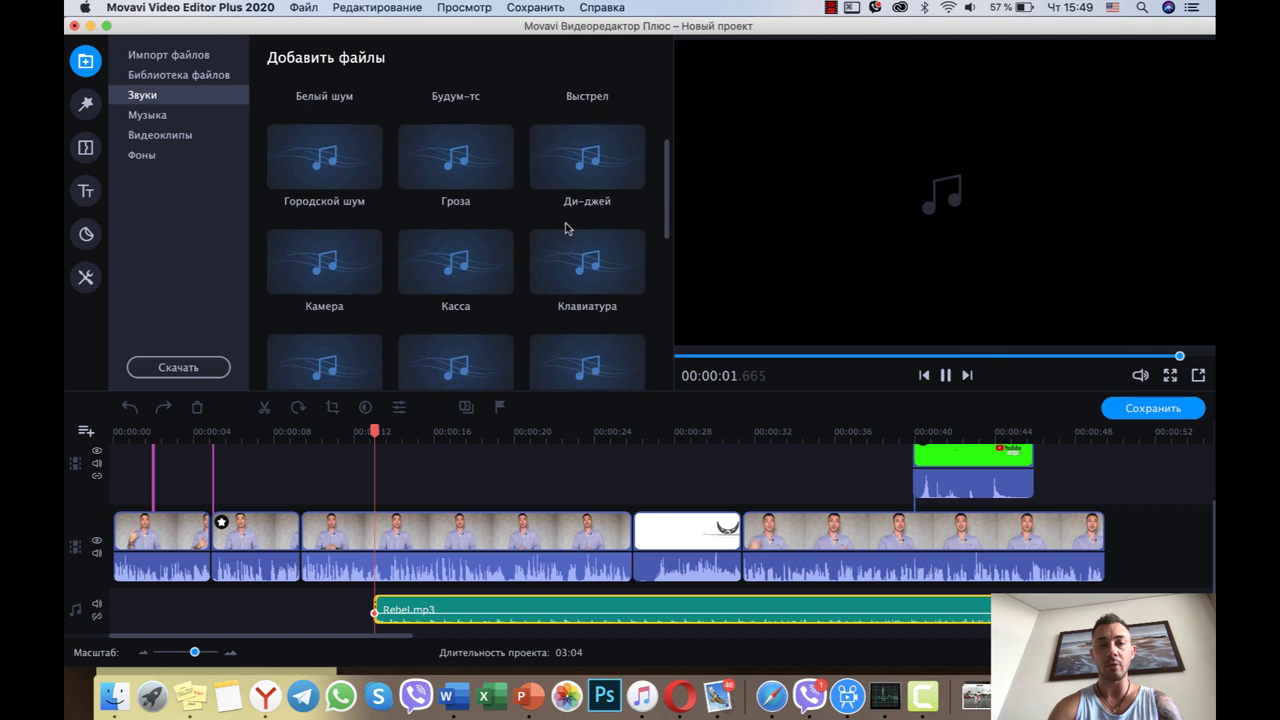
{"action": "scroll", "coordinate": [566, 229], "scroll_direction": "down", "scroll_amount": 2}
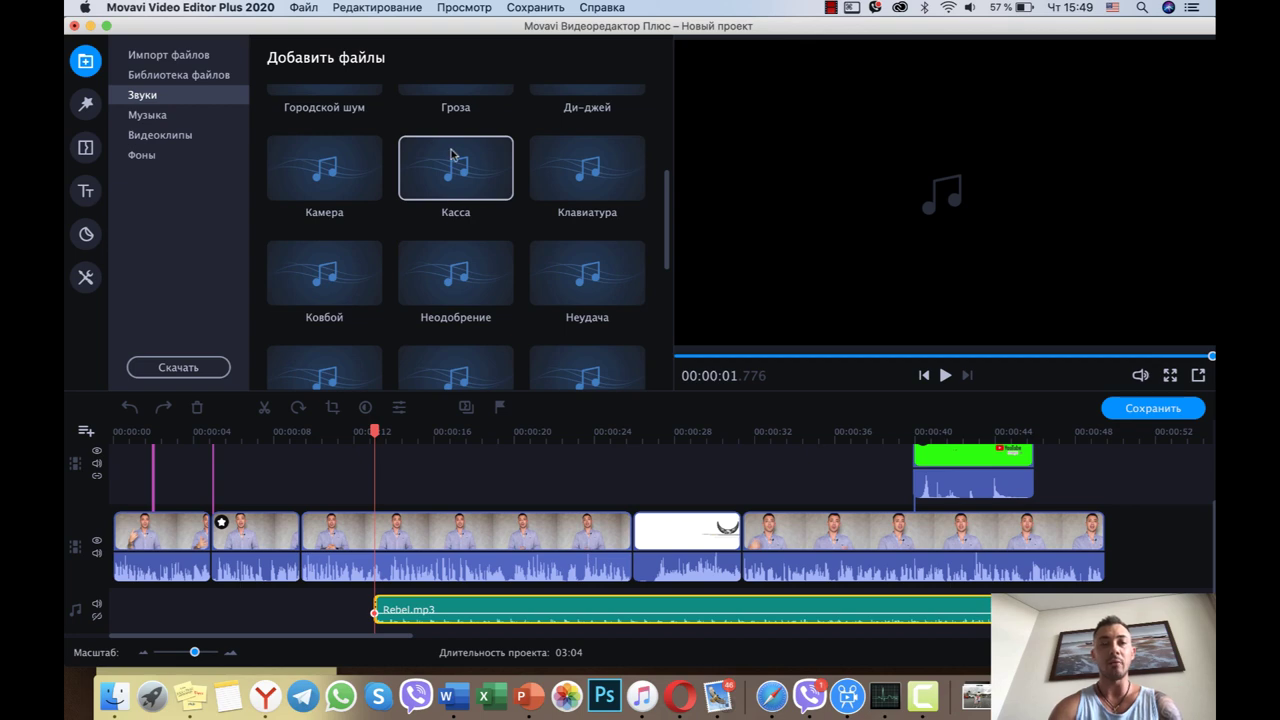
{"action": "left_click", "coordinate": [86, 191]}
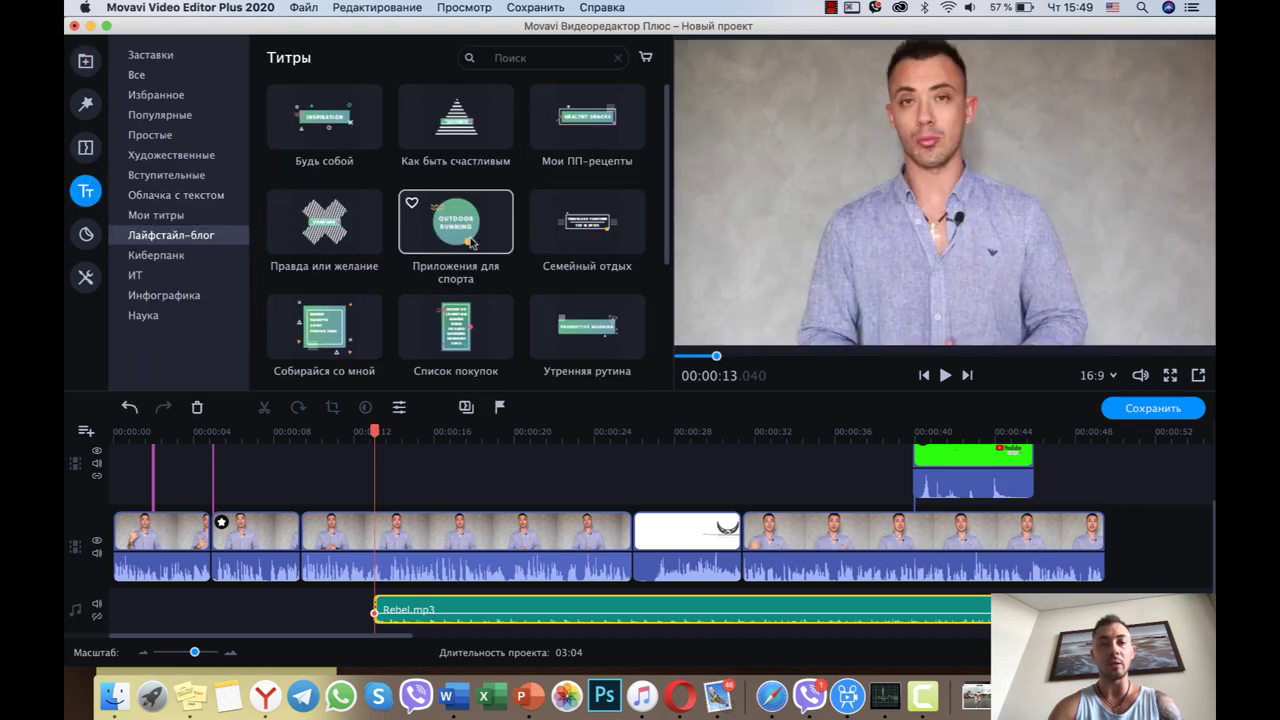
- Add the Приложения для спорта title at about 18 seconds and change its text to 200$
{"action": "left_click_drag", "start_coordinate": [470, 243], "coordinate": [471, 470]}
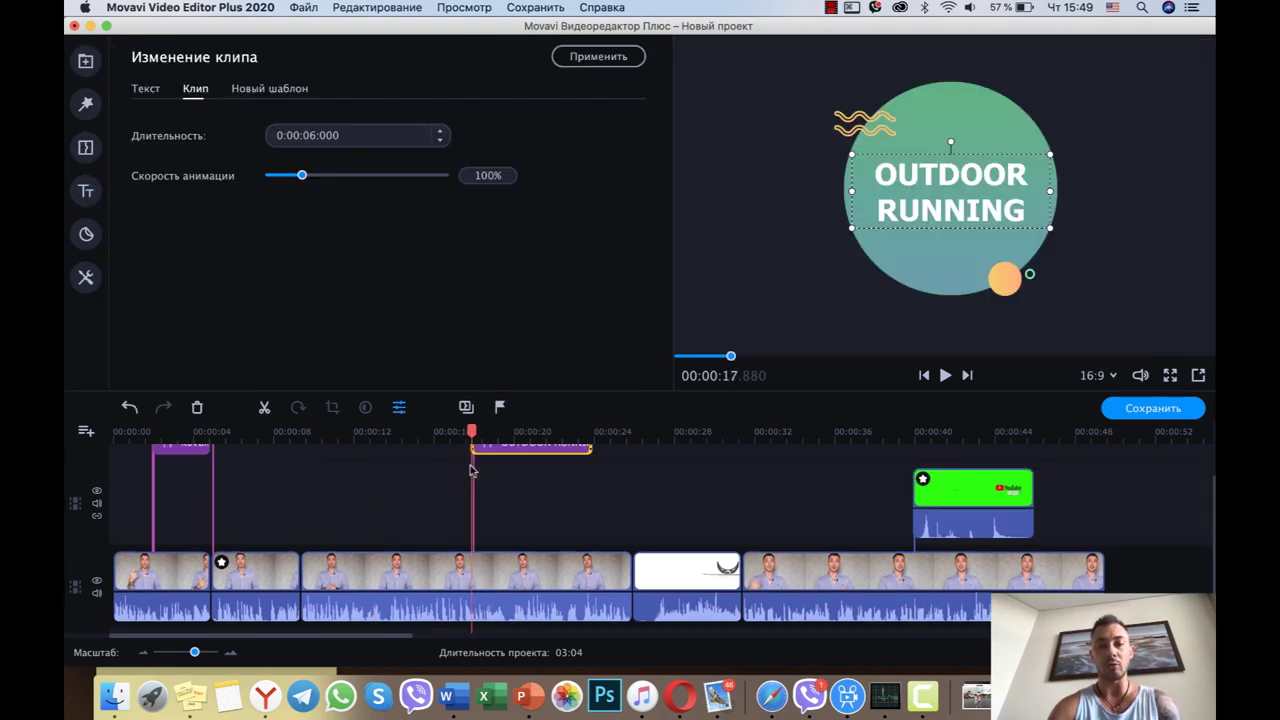
{"action": "scroll", "coordinate": [614, 500], "scroll_direction": "up", "scroll_amount": 2}
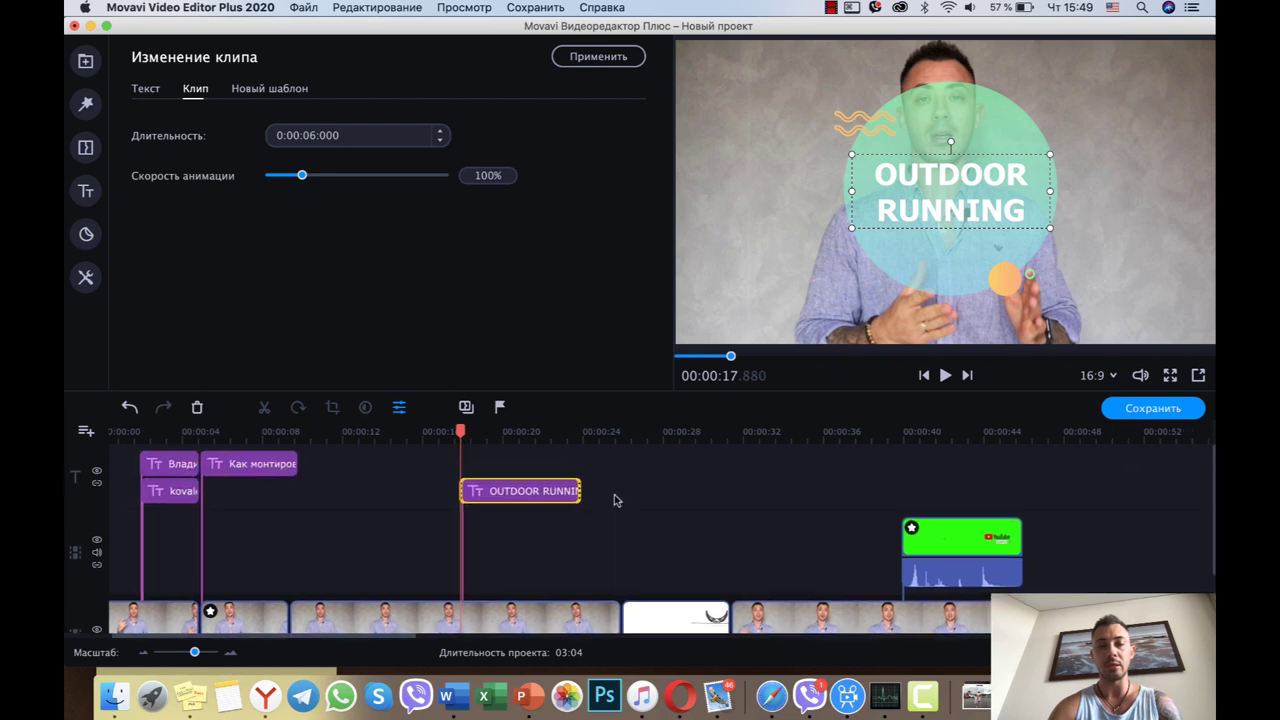
{"action": "left_click", "coordinate": [541, 490]}
{"action": "double_click", "coordinate": [930, 212]}
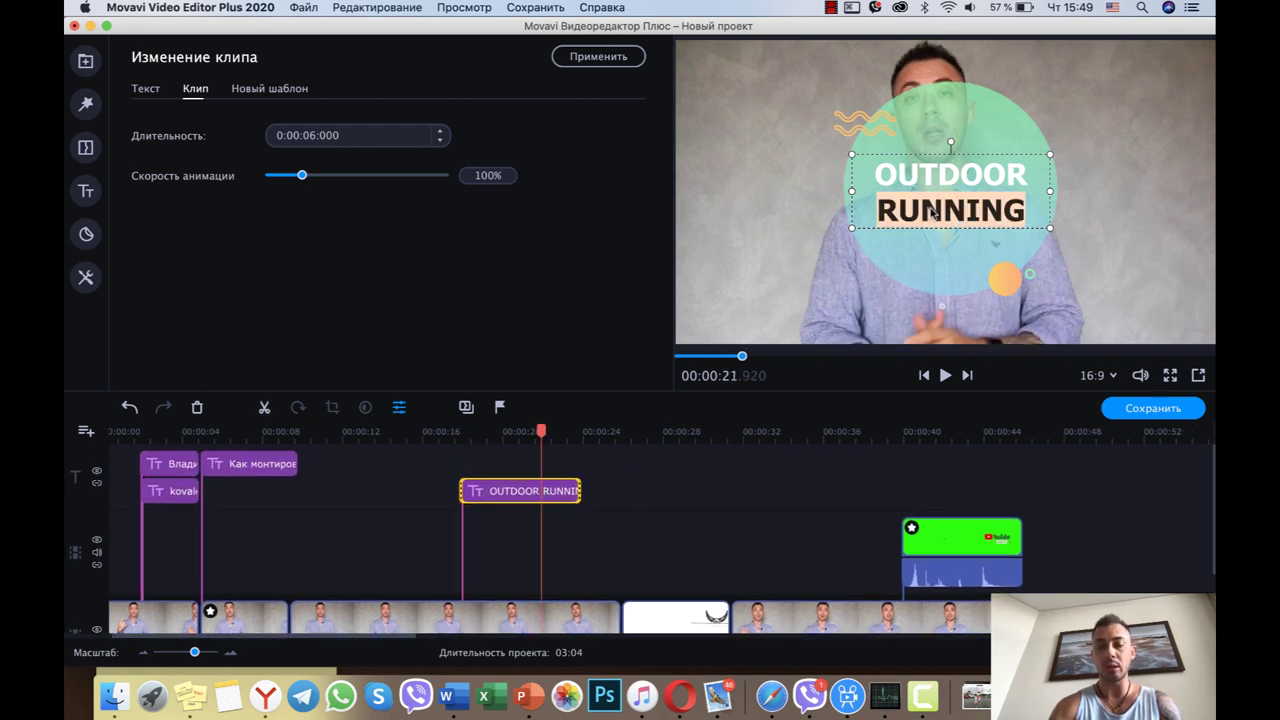
{"action": "key", "text": "BackSpace"}
{"action": "key", "text": "BackSpace"}
{"action": "key", "text": "BackSpace"}
{"action": "key", "text": "BackSpace"}
{"action": "key", "text": "BackSpace"}
{"action": "key", "text": "BackSpace"}
{"action": "key", "text": "BackSpace"}
{"action": "key", "text": "BackSpace"}
{"action": "key", "text": "BackSpace"}
{"action": "type", "text": "200$"}
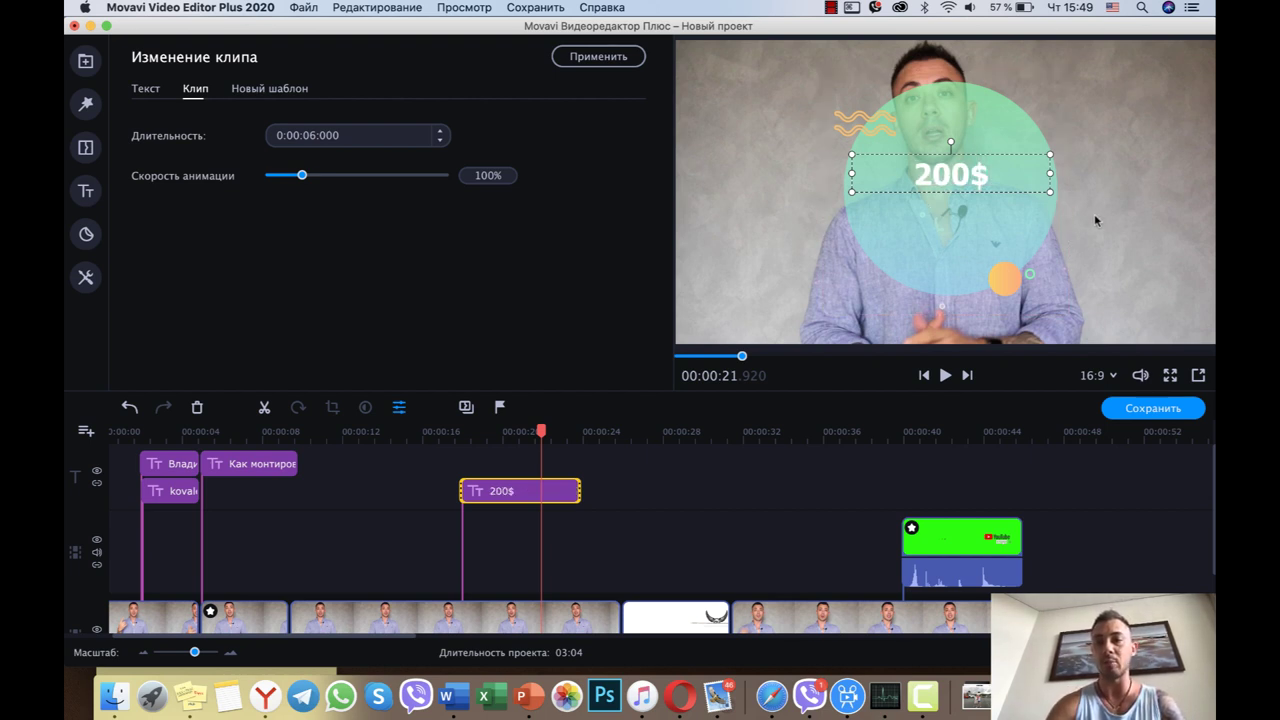
- Enlarge the 200$ text, shrink the green circle, and place the badge at the upper left
{"action": "left_click_drag", "start_coordinate": [1046, 192], "coordinate": [1140, 266]}
{"action": "left_click_drag", "start_coordinate": [1131, 185], "coordinate": [918, 193]}
{"action": "left_click", "coordinate": [920, 193]}
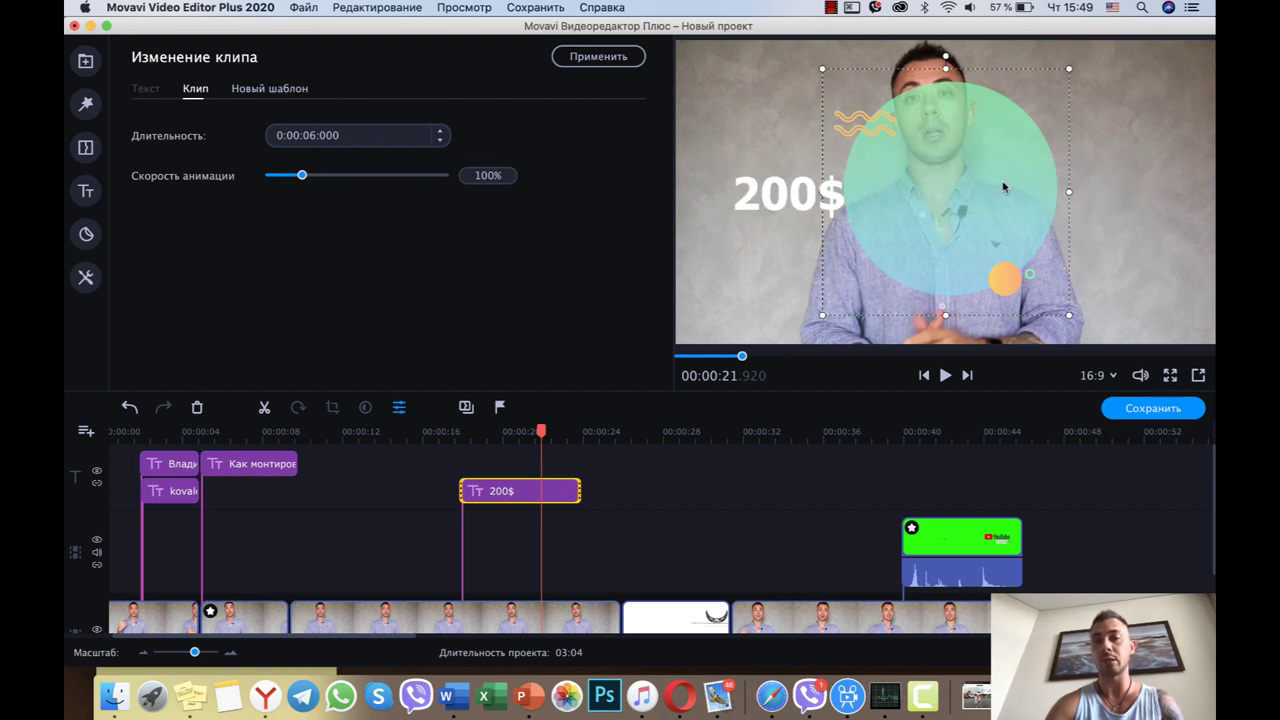
{"action": "left_click_drag", "start_coordinate": [1066, 70], "coordinate": [993, 146]}
{"action": "left_click", "coordinate": [768, 197]}
{"action": "left_click_drag", "start_coordinate": [768, 197], "coordinate": [882, 234]}
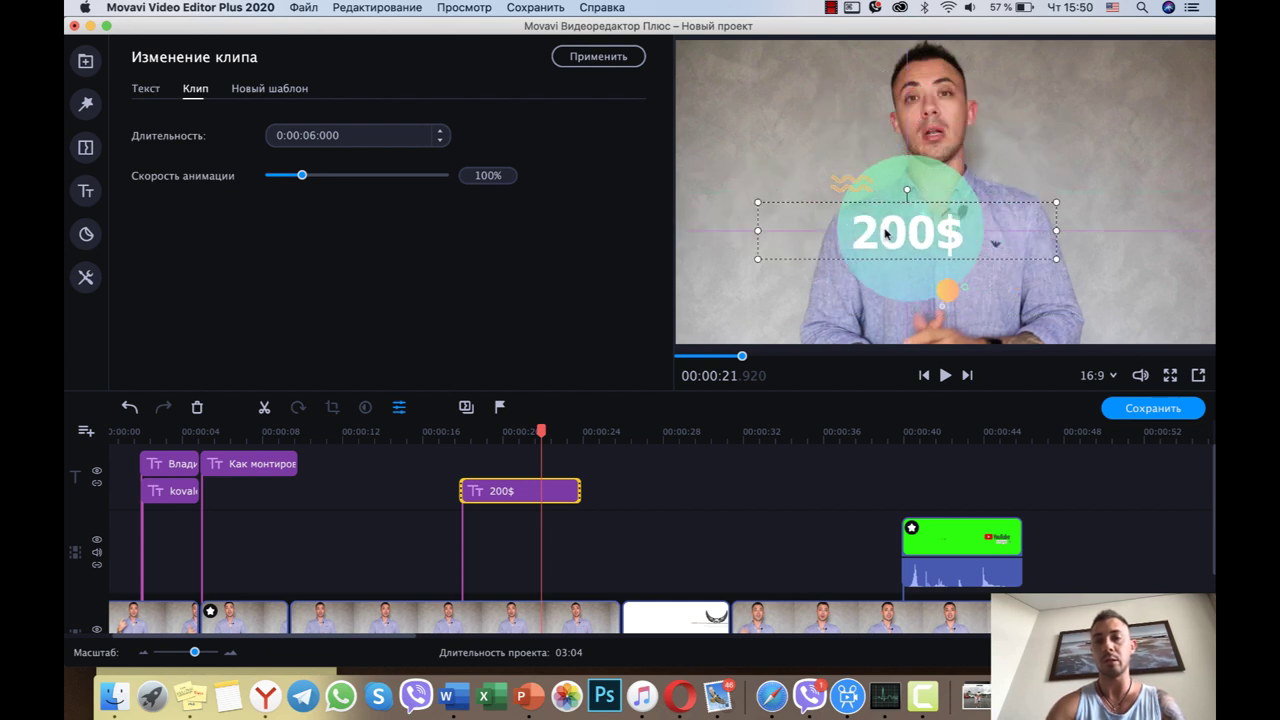
{"action": "left_click", "coordinate": [1003, 298]}
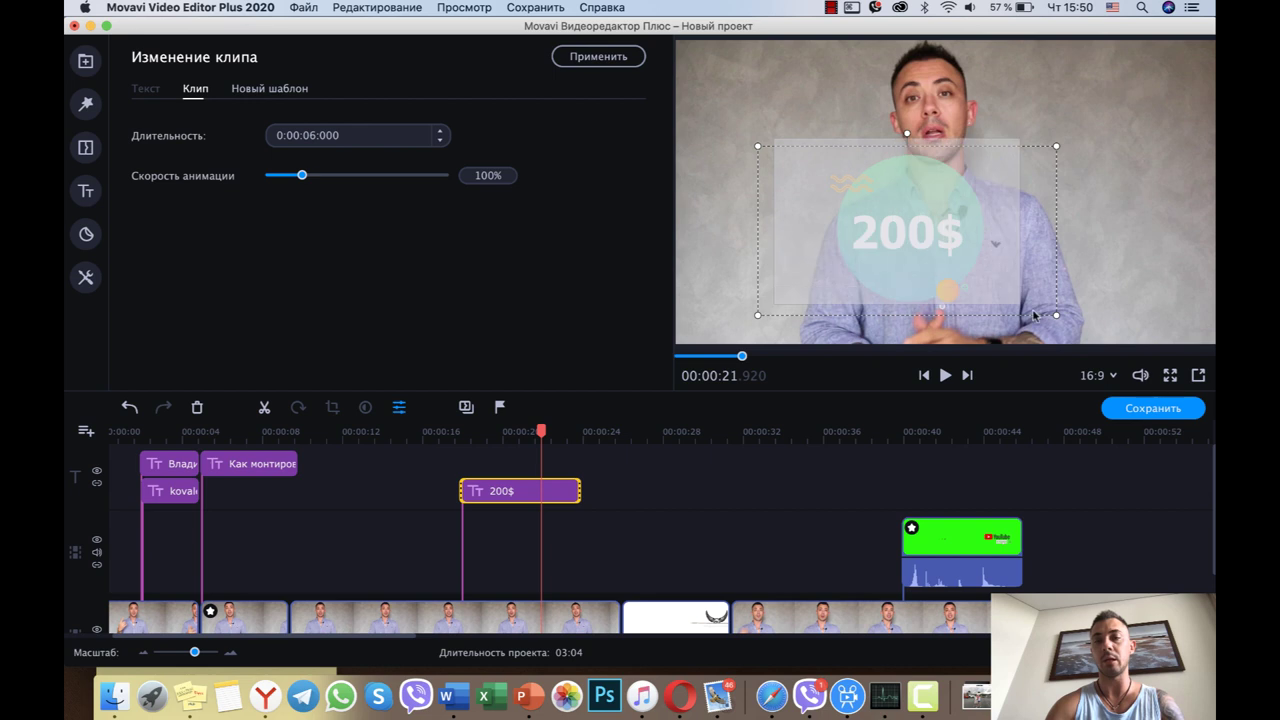
{"action": "left_click_drag", "start_coordinate": [1028, 292], "coordinate": [893, 206]}
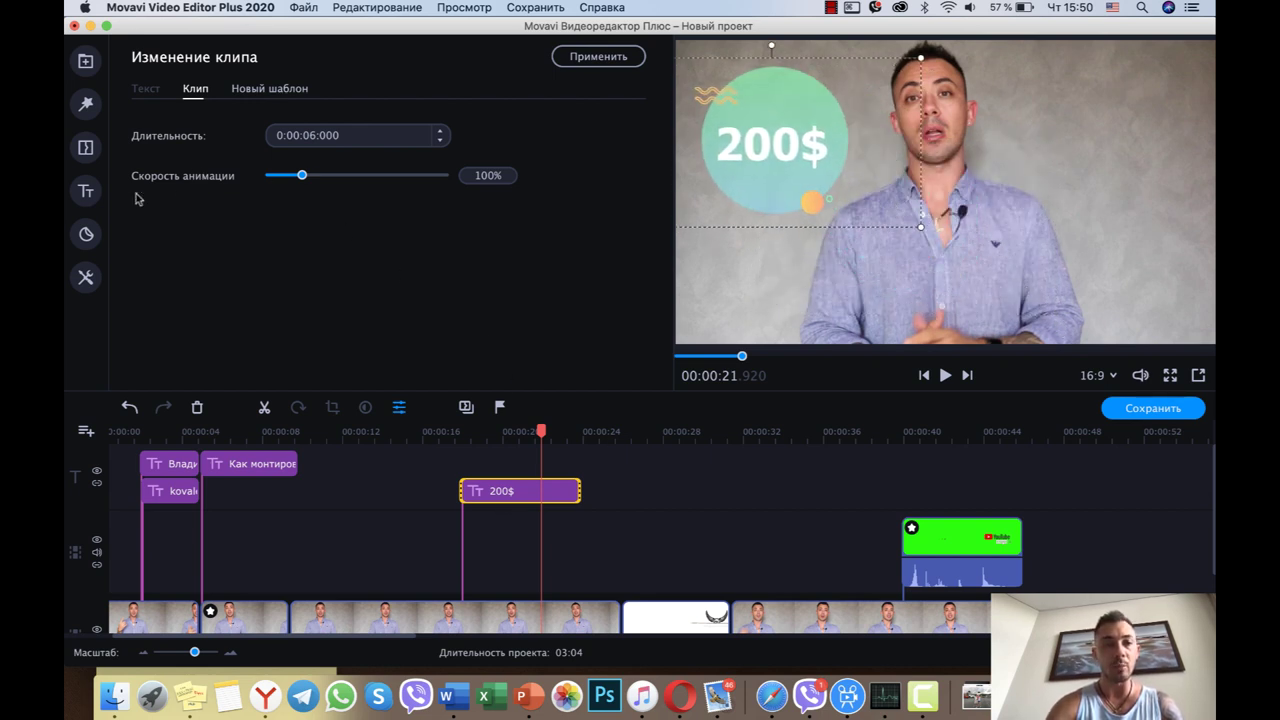
{"action": "left_click", "coordinate": [86, 64]}
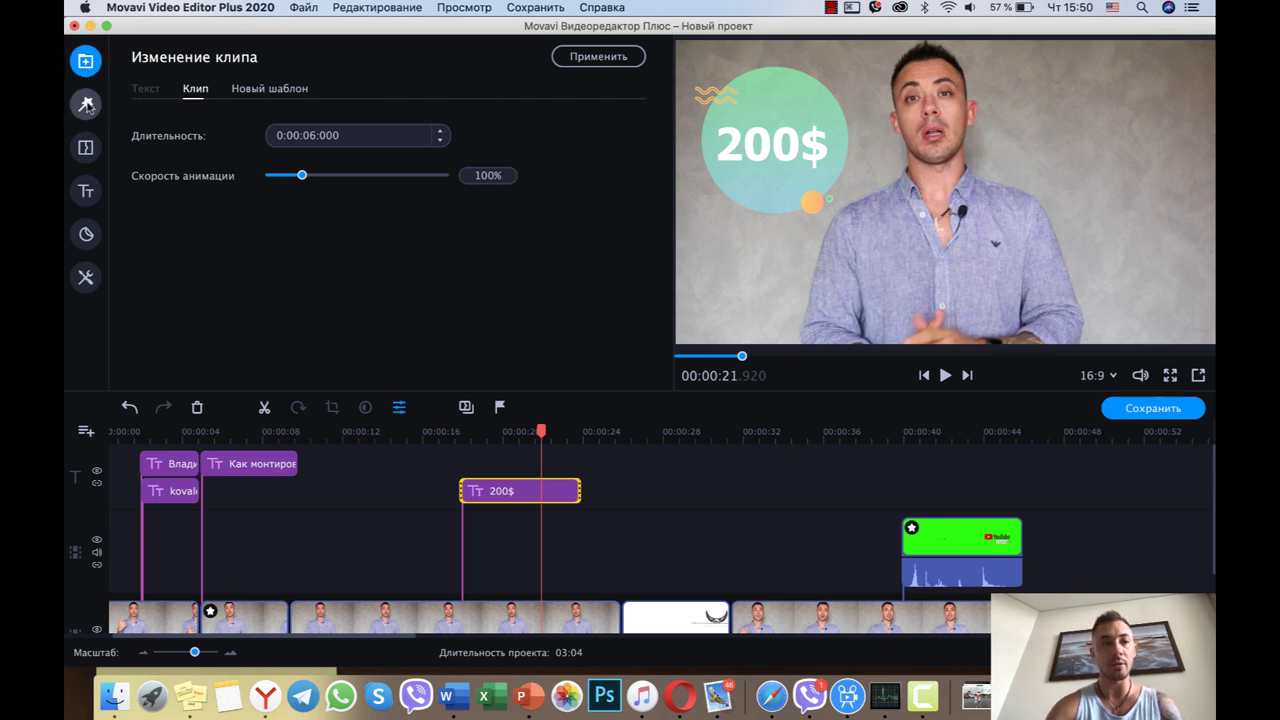
- Preview the Касса cash-register sound and add it as a Ka-ching clip near 19 seconds
{"action": "left_click", "coordinate": [86, 62]}
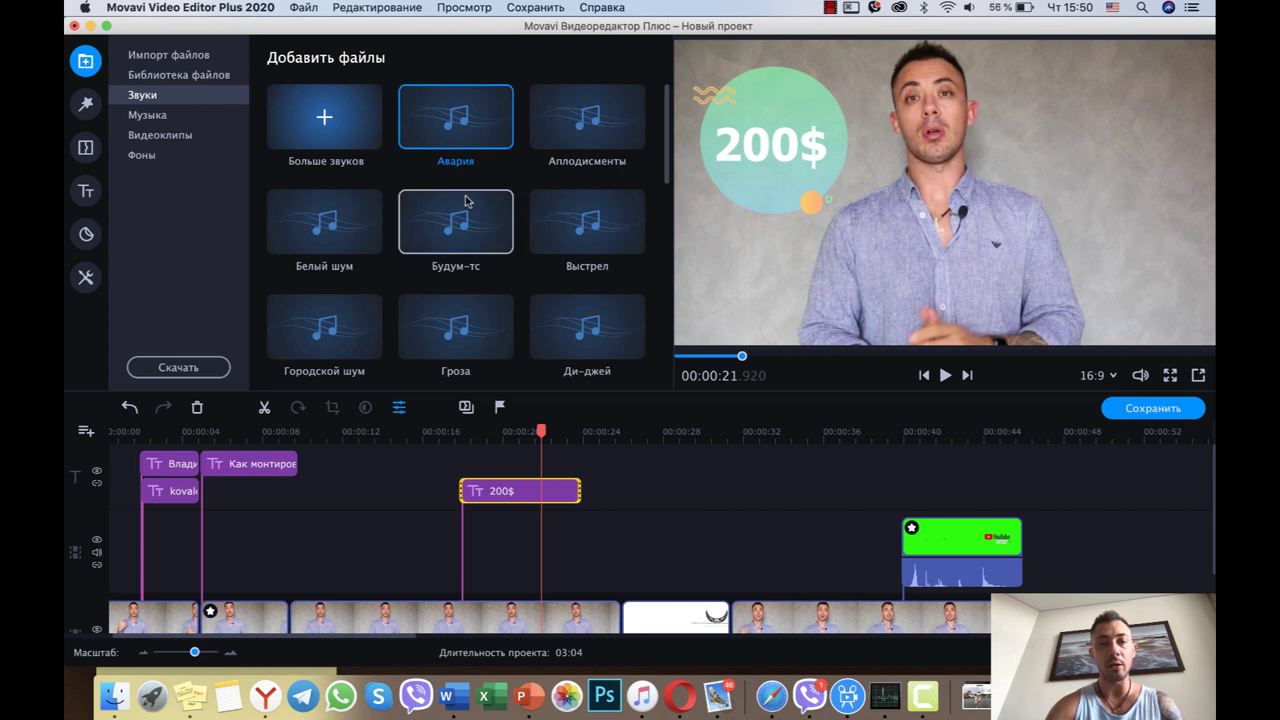
{"action": "scroll", "coordinate": [451, 250], "scroll_direction": "down", "scroll_amount": 2}
{"action": "scroll", "coordinate": [451, 250], "scroll_direction": "down", "scroll_amount": 1}
{"action": "left_click", "coordinate": [451, 271]}
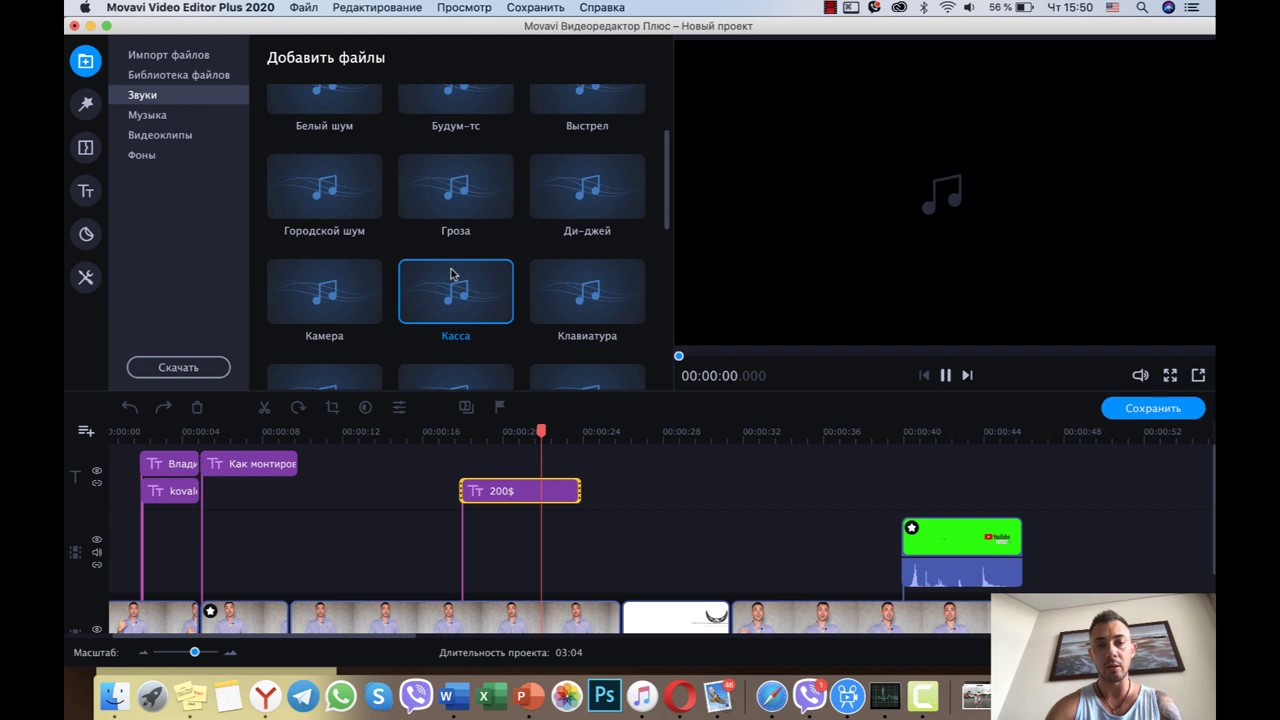
{"action": "key", "text": "space"}
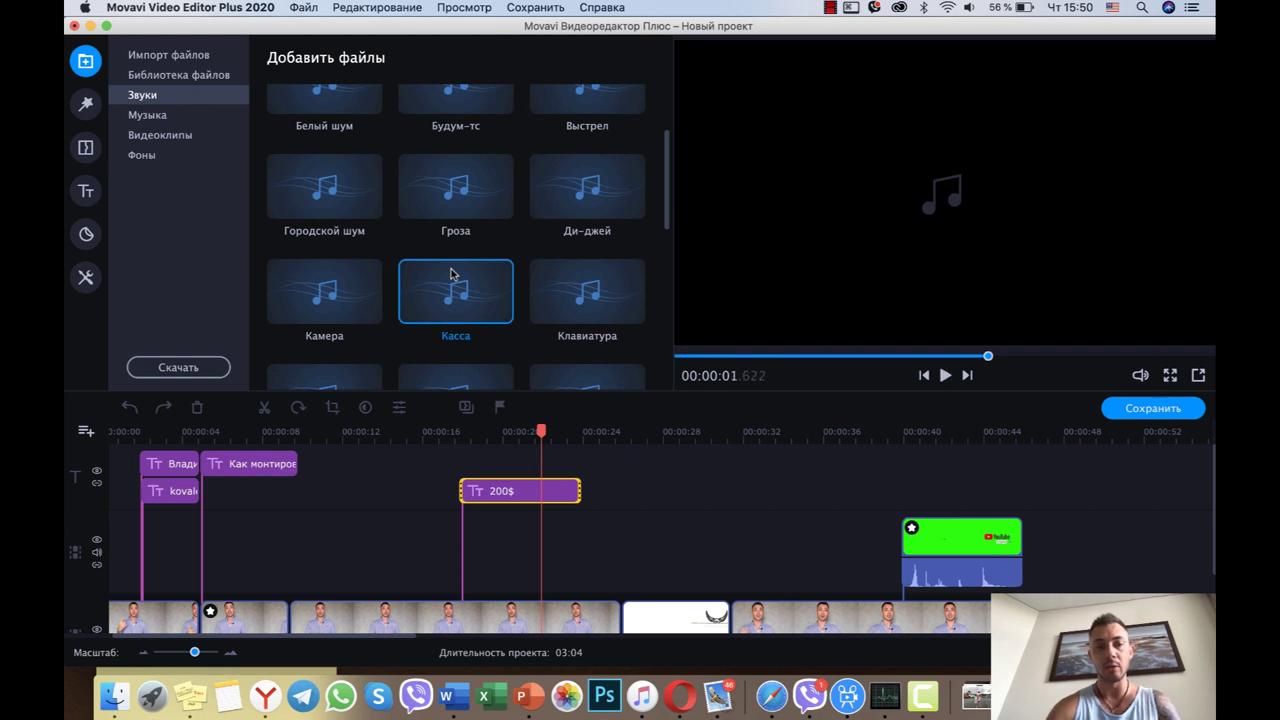
{"action": "left_click_drag", "start_coordinate": [451, 271], "coordinate": [485, 566]}
- Delete the Rebel.mp3 background music track from the timeline
{"action": "scroll", "coordinate": [485, 566], "scroll_direction": "up", "scroll_amount": 2}
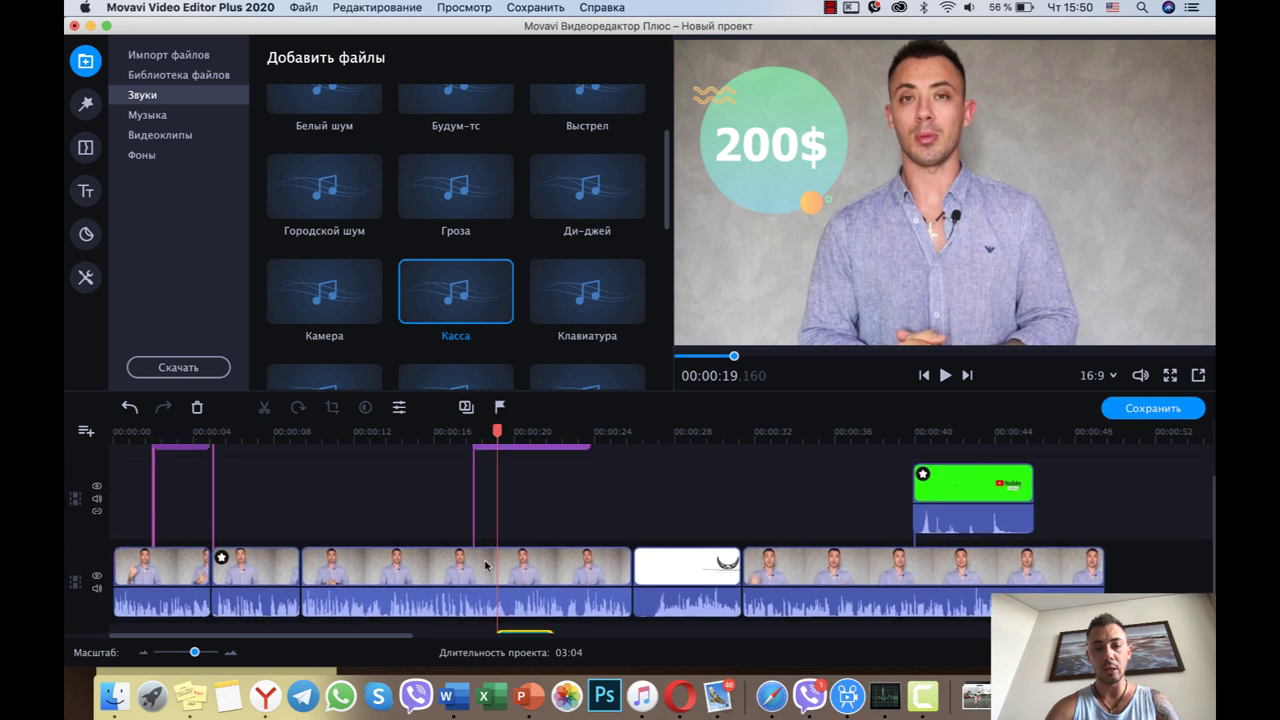
{"action": "scroll", "coordinate": [557, 574], "scroll_direction": "down", "scroll_amount": 2}
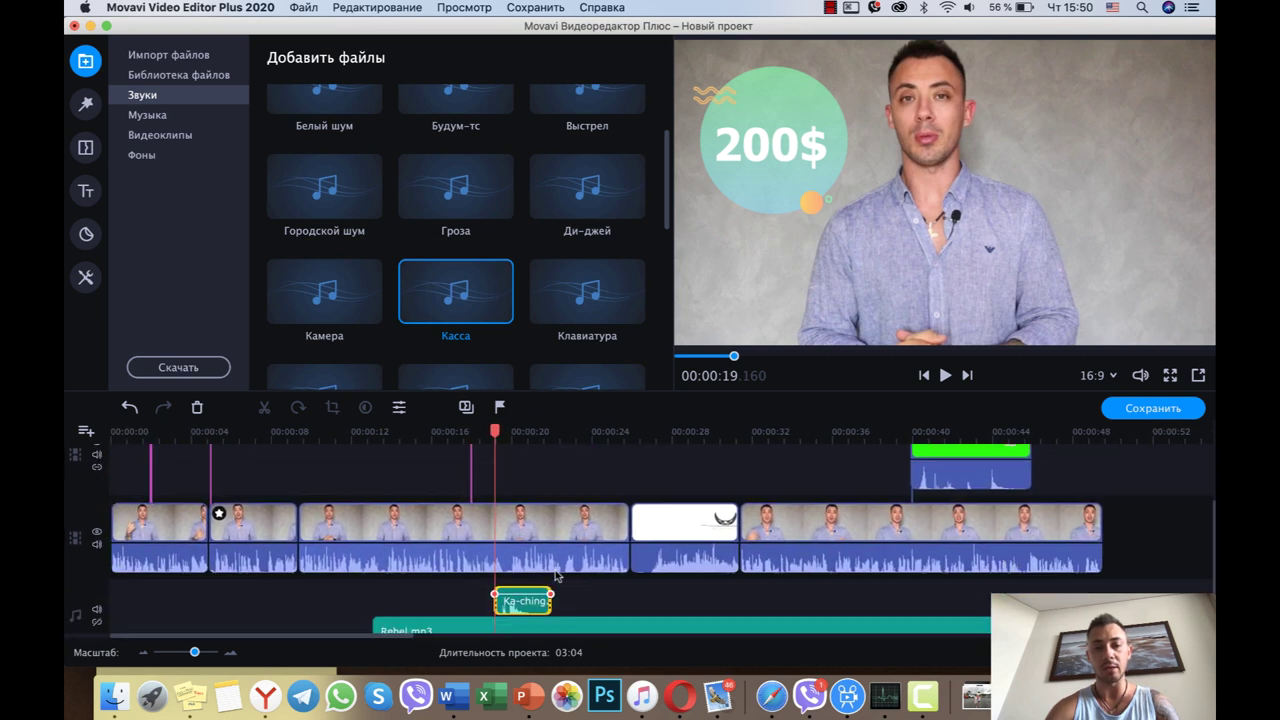
{"action": "left_click", "coordinate": [598, 628]}
{"action": "key", "text": "Delete"}
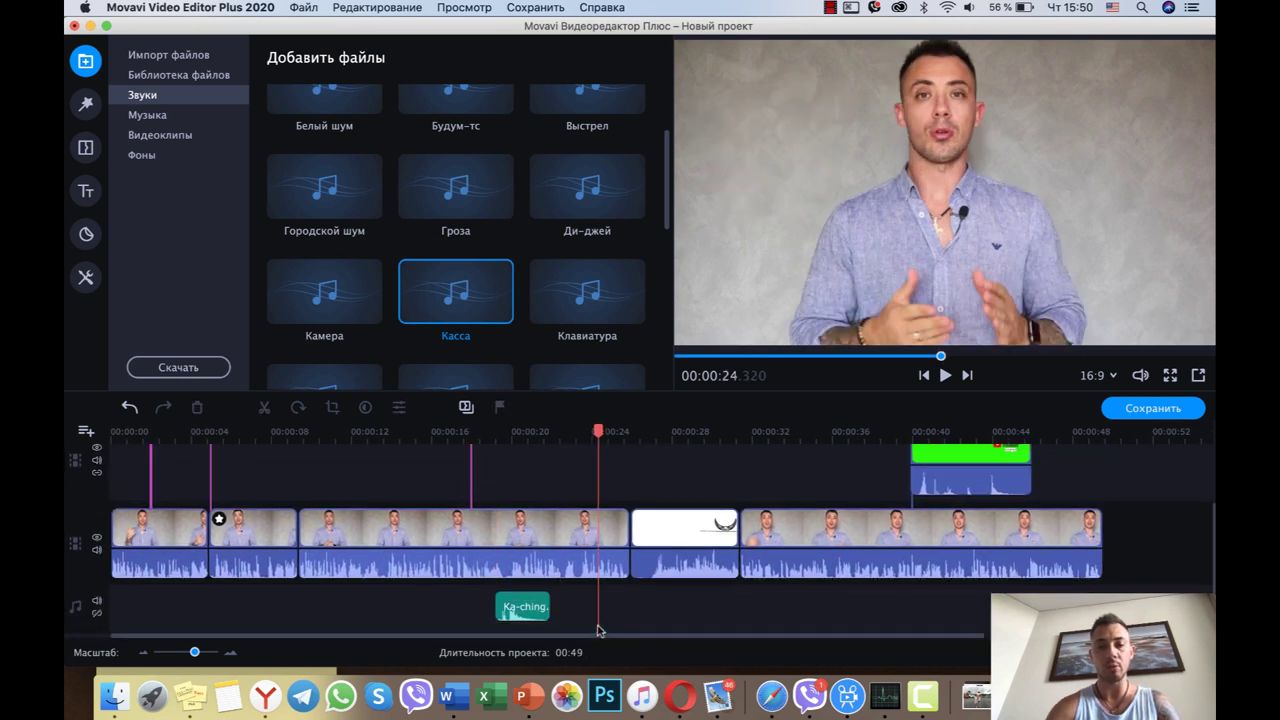
- Play back from just before the 200$ title to hear the ka-ching
{"action": "scroll", "coordinate": [599, 508], "scroll_direction": "up", "scroll_amount": 3}
{"action": "left_click", "coordinate": [468, 432]}
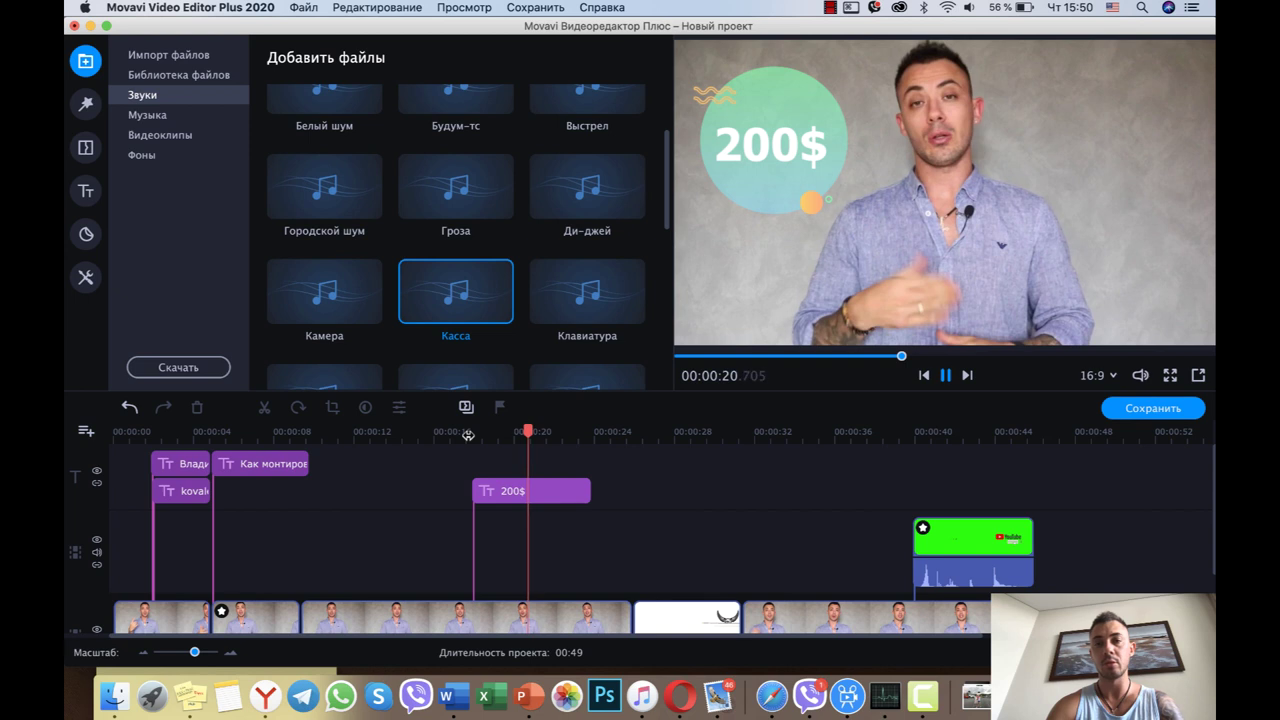
{"action": "key", "text": "space"}
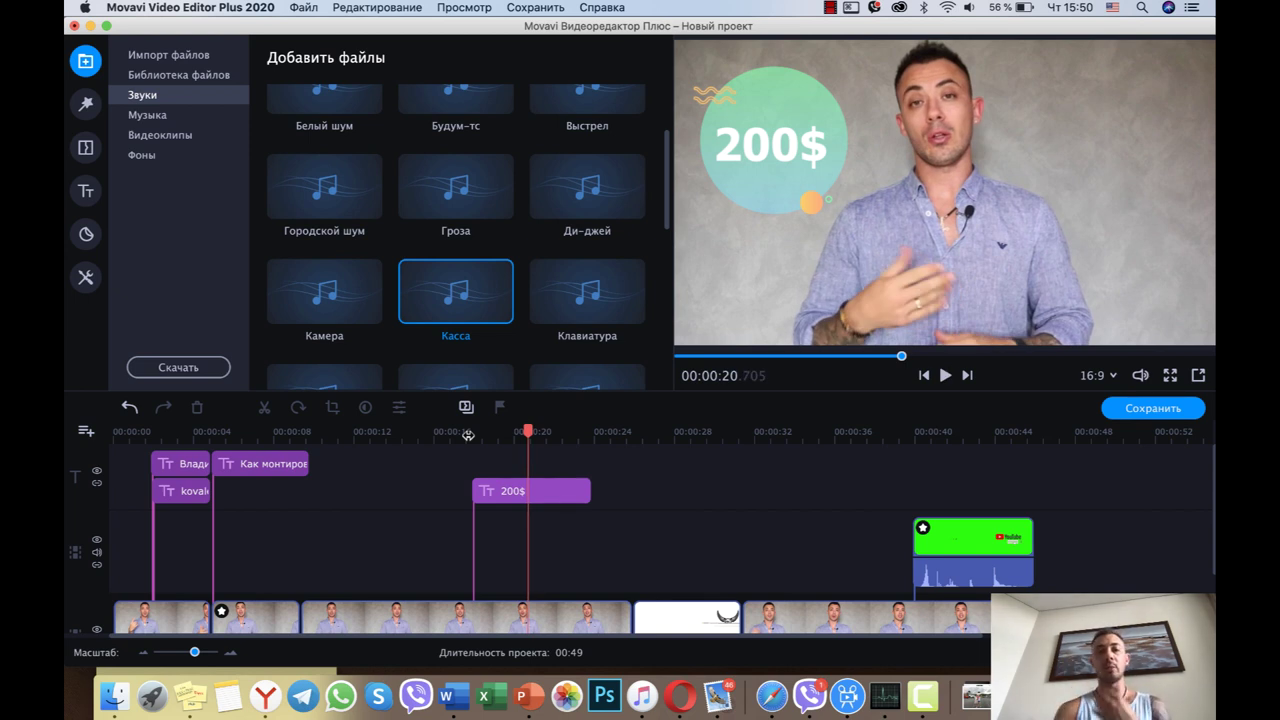
{"action": "scroll", "coordinate": [470, 440], "scroll_direction": "down", "scroll_amount": 3}
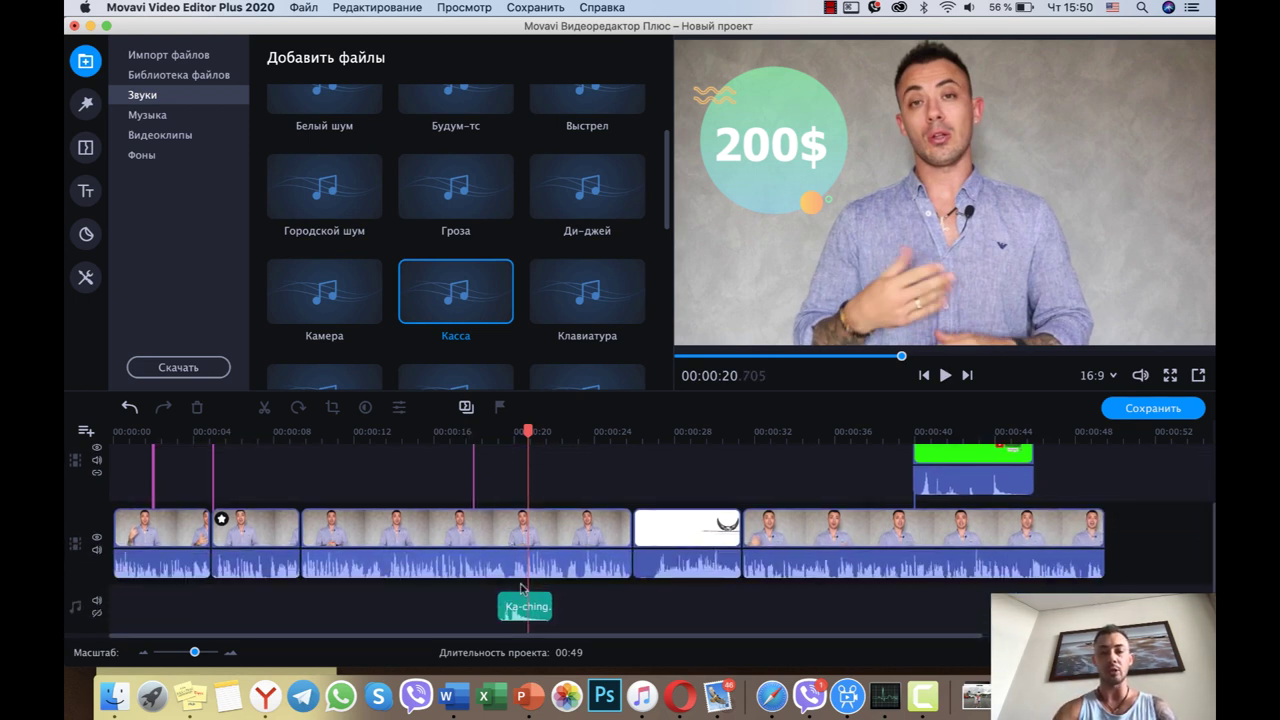
- Shift the Ka-ching clip slightly later and bring back the title templates
{"action": "left_click_drag", "start_coordinate": [524, 612], "coordinate": [501, 612]}
{"action": "scroll", "coordinate": [556, 495], "scroll_direction": "up", "scroll_amount": 3}
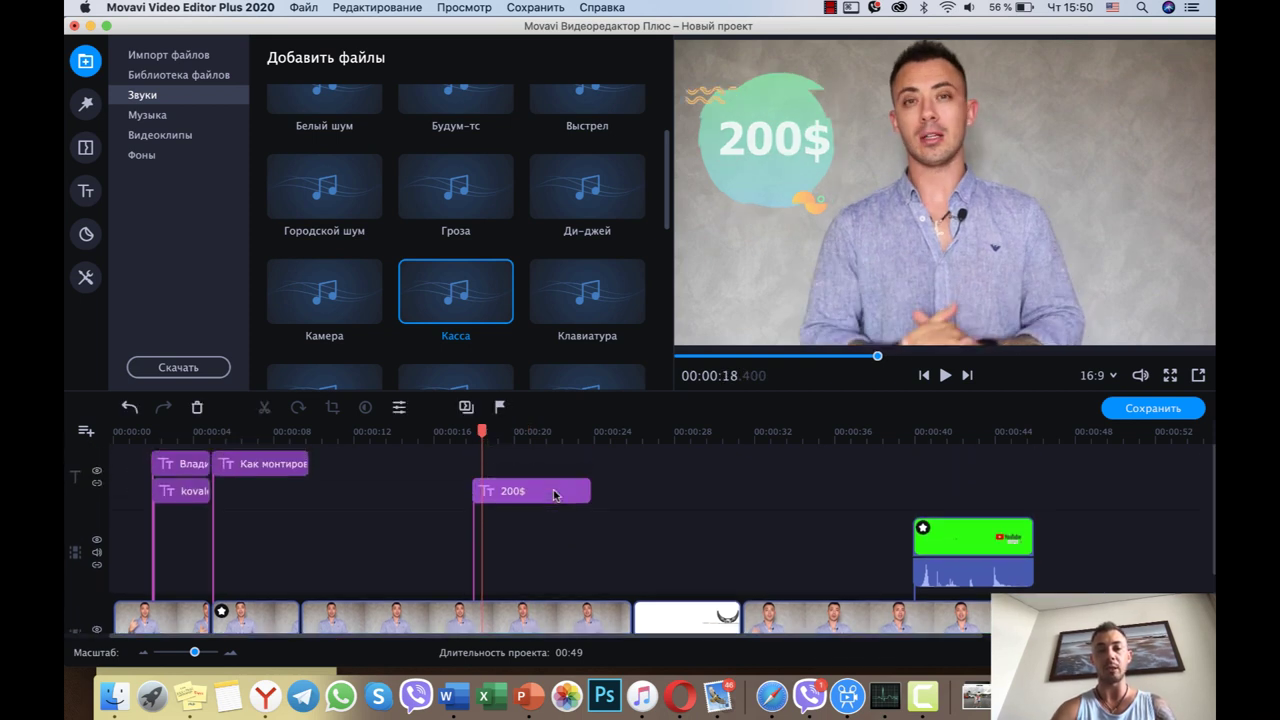
{"action": "left_click", "coordinate": [88, 191]}
- Scrub the timeline to review the opening titles and the YouTube subscribe overlay at 40 seconds
{"action": "left_click_drag", "start_coordinate": [219, 432], "coordinate": [183, 432]}
{"action": "left_click", "coordinate": [929, 433]}
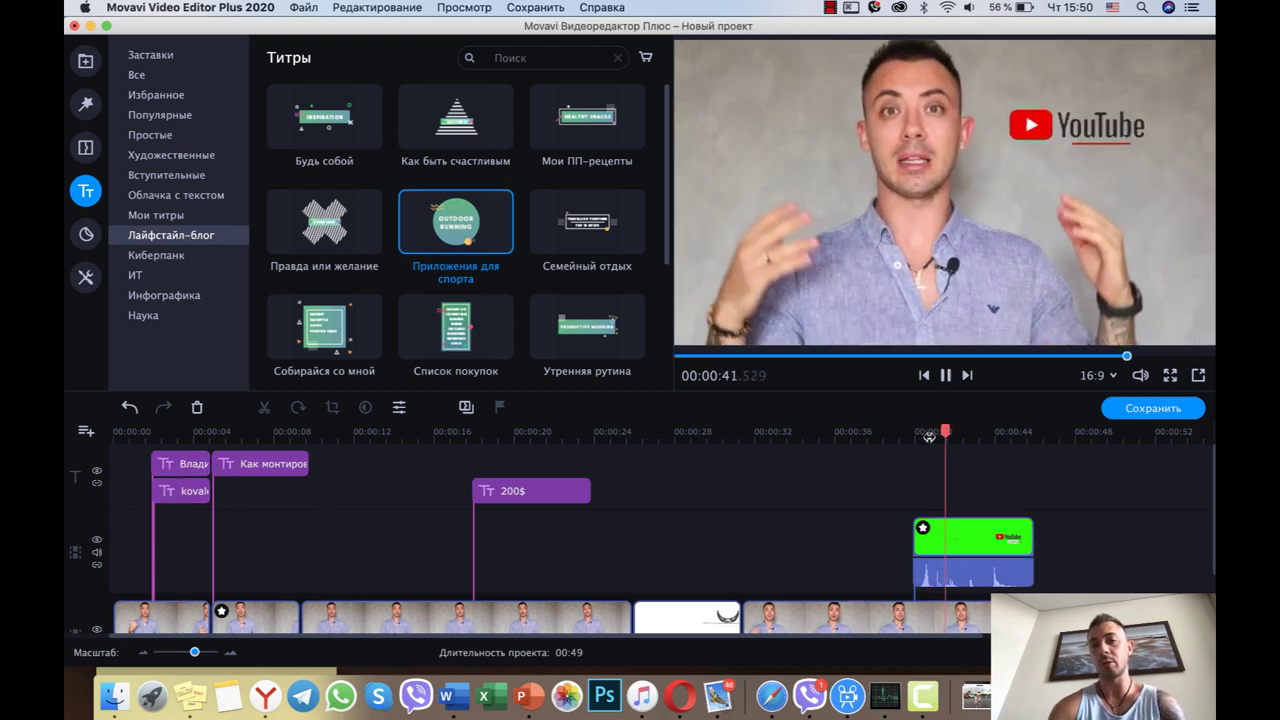
{"action": "left_click", "coordinate": [946, 375]}
{"action": "left_click", "coordinate": [161, 433]}
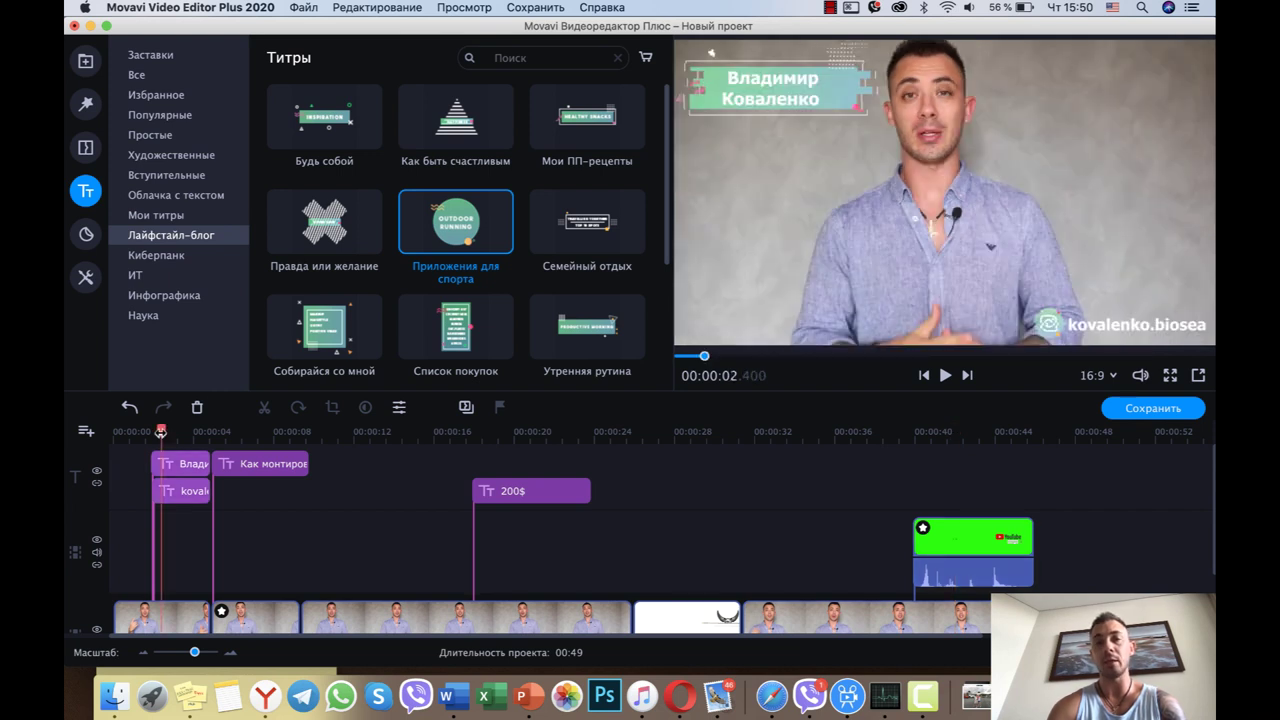
{"action": "left_click", "coordinate": [185, 491]}
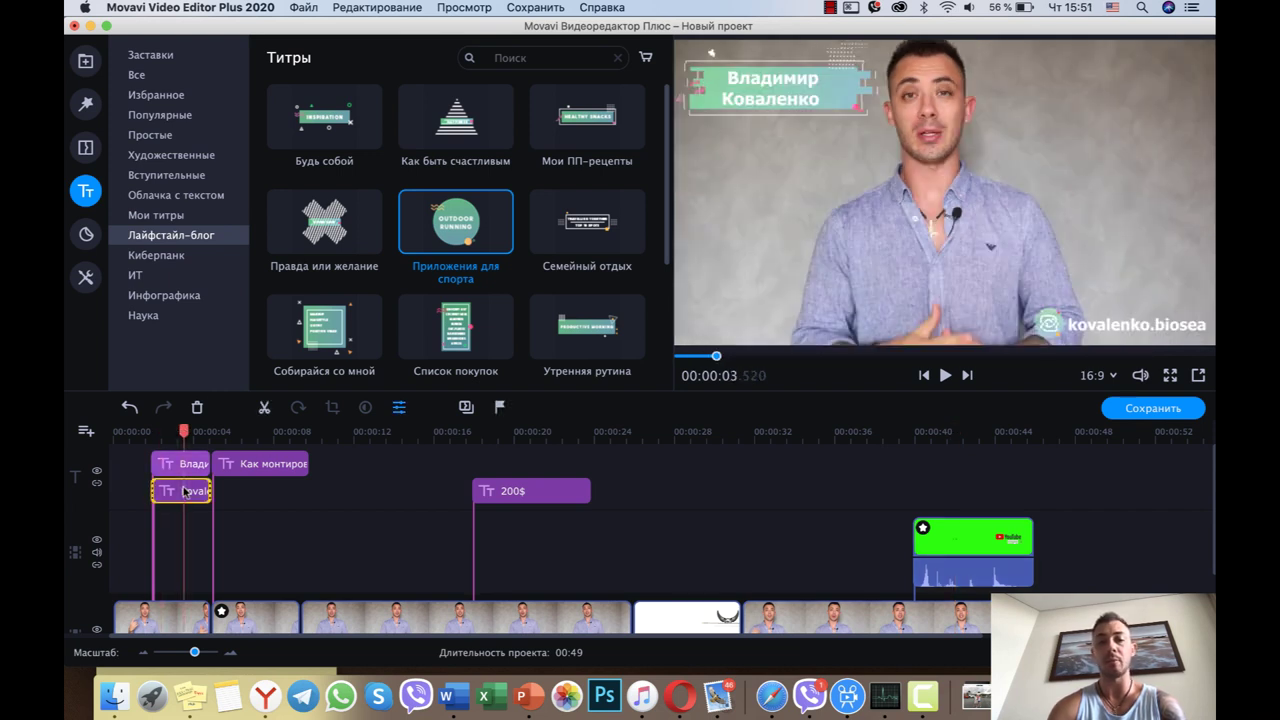
{"action": "left_click_drag", "start_coordinate": [953, 432], "coordinate": [997, 432]}
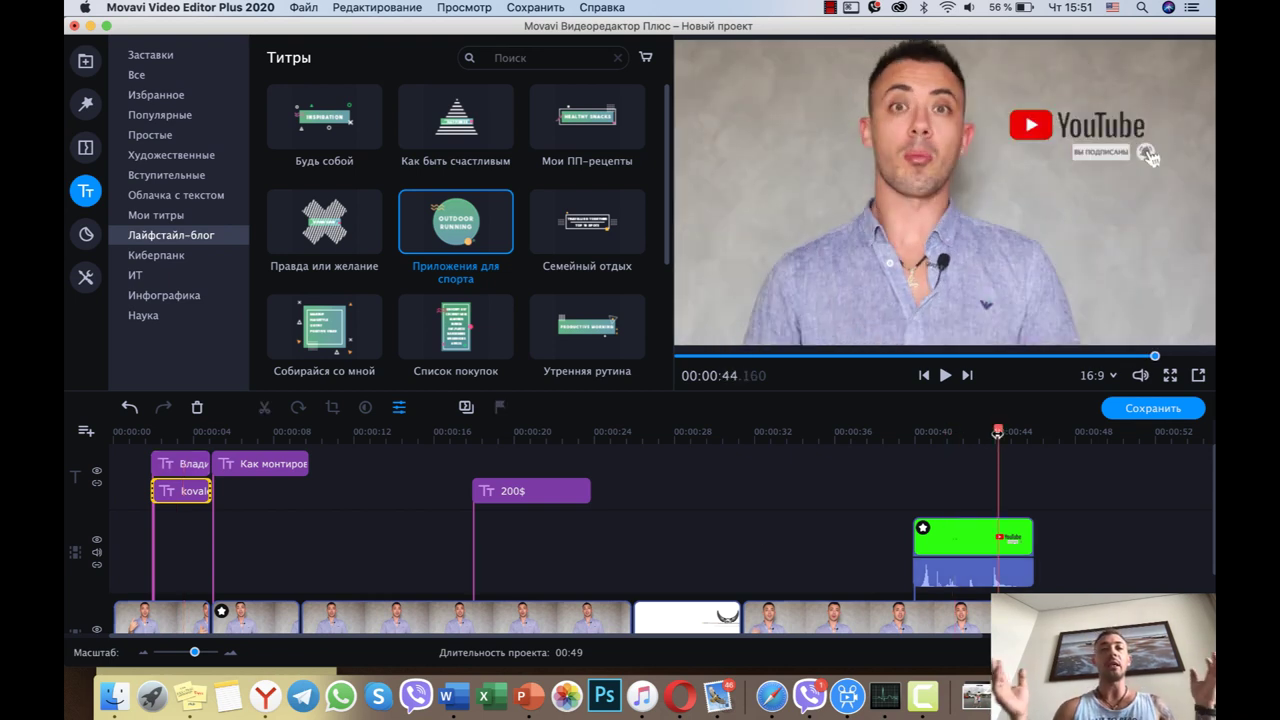